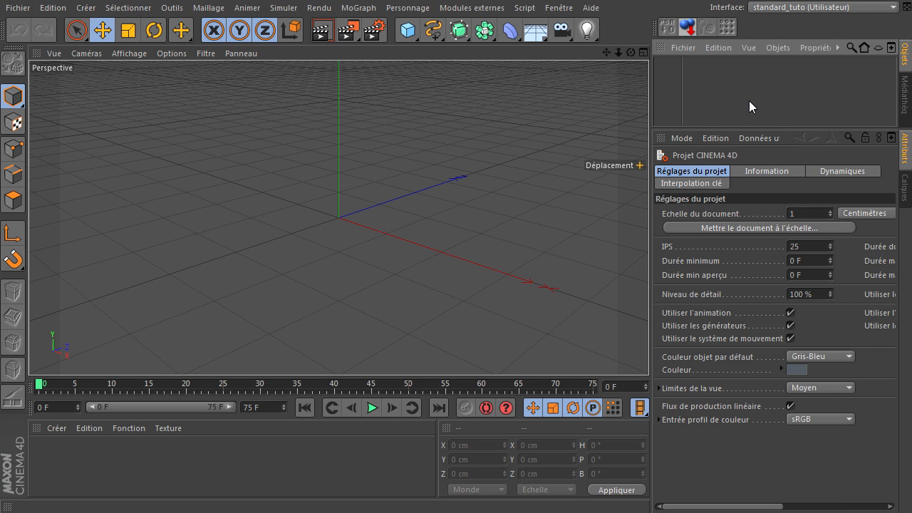
Step: Create a new material and disable its Spécularité channel in the material editor
{"action": "left_click_drag", "start_coordinate": [742, 129], "coordinate": [745, 172]}
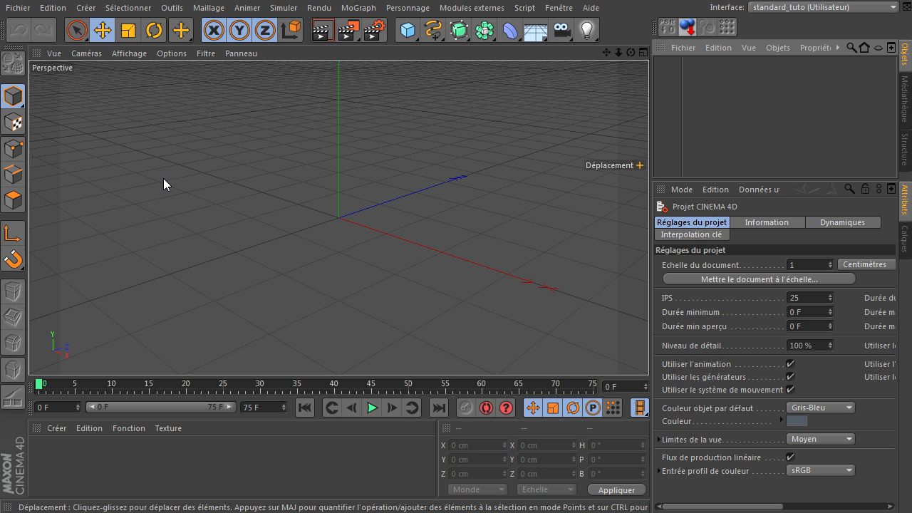
{"action": "double_click", "coordinate": [126, 459]}
{"action": "double_click", "coordinate": [40, 443]}
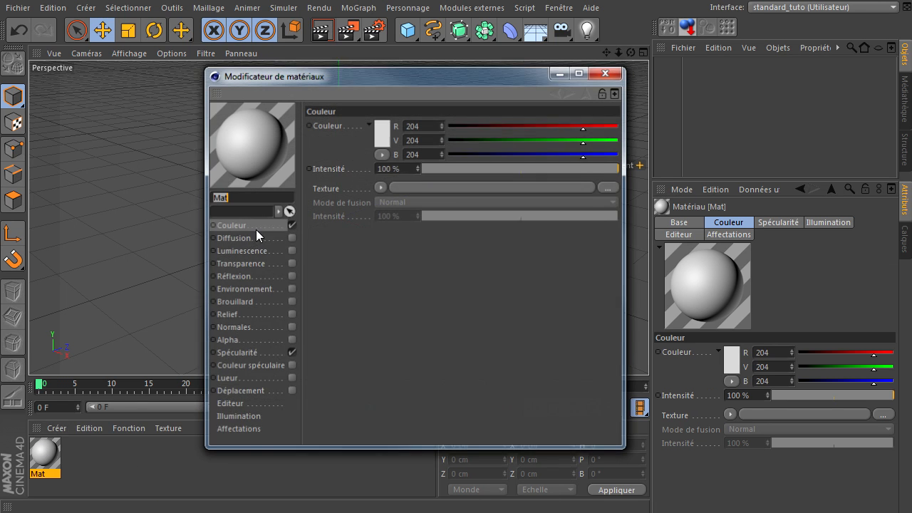
{"action": "left_click_drag", "start_coordinate": [385, 78], "coordinate": [278, 53]}
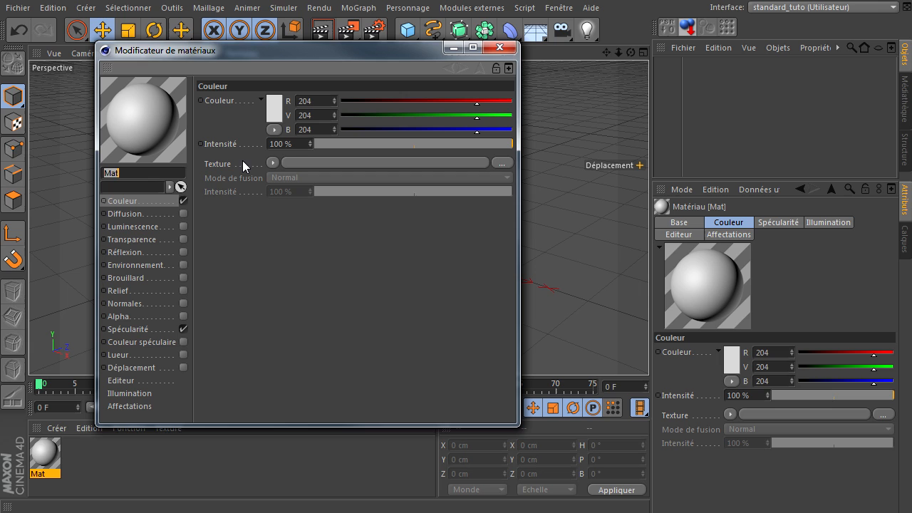
{"action": "left_click", "coordinate": [183, 329]}
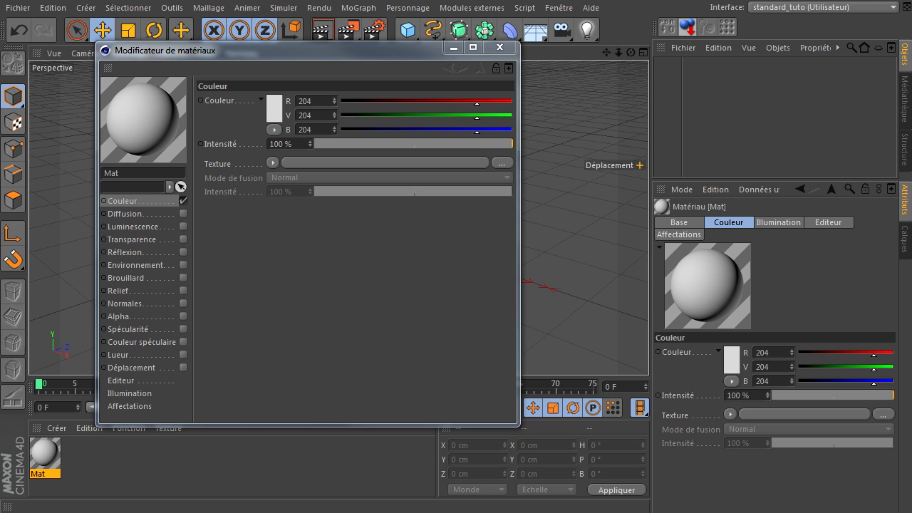
Step: Switch to Windows Explorer's Textures library and view the ash_uvgrid01 image at full size
{"action": "left_click_drag", "start_coordinate": [911, 63], "coordinate": [700, 19]}
{"action": "scroll", "coordinate": [738, 371], "scroll_direction": "up", "scroll_amount": 10}
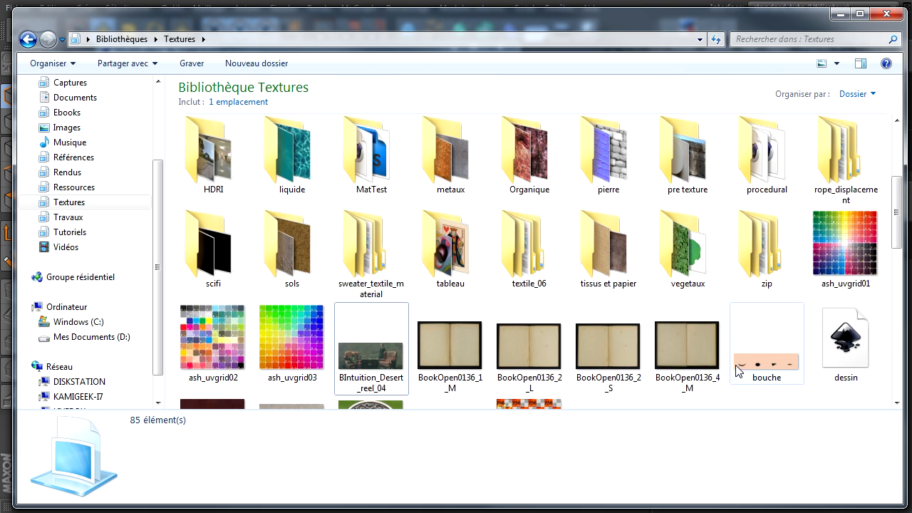
{"action": "left_click", "coordinate": [816, 260]}
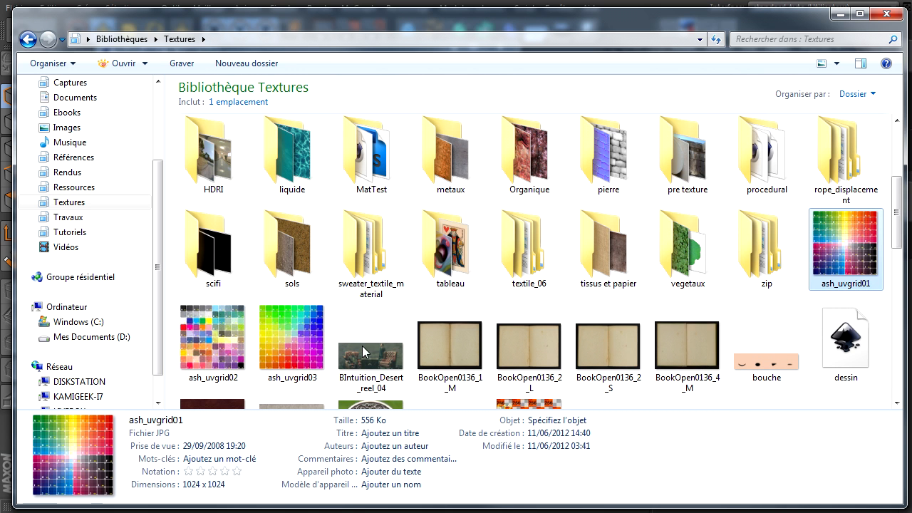
{"action": "double_click", "coordinate": [847, 245]}
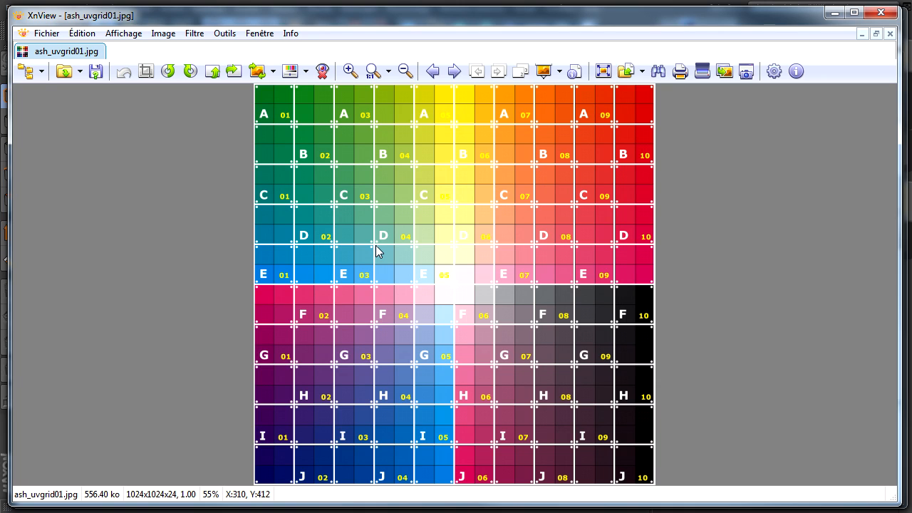
{"action": "left_click", "coordinate": [889, 19]}
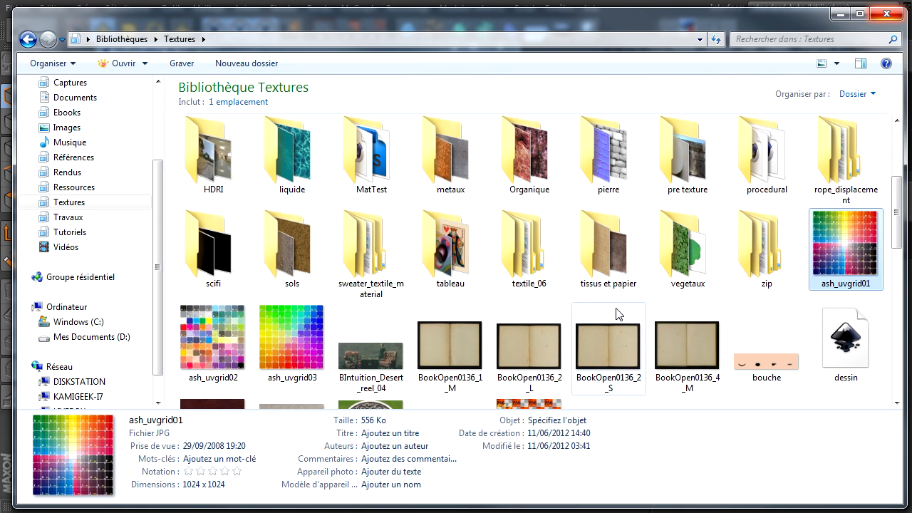
Step: View the ash_uvgrid03 and ash_uvgrid02 images from the Textures library, closing each one after viewing
{"action": "mouse_move", "coordinate": [617, 314]}
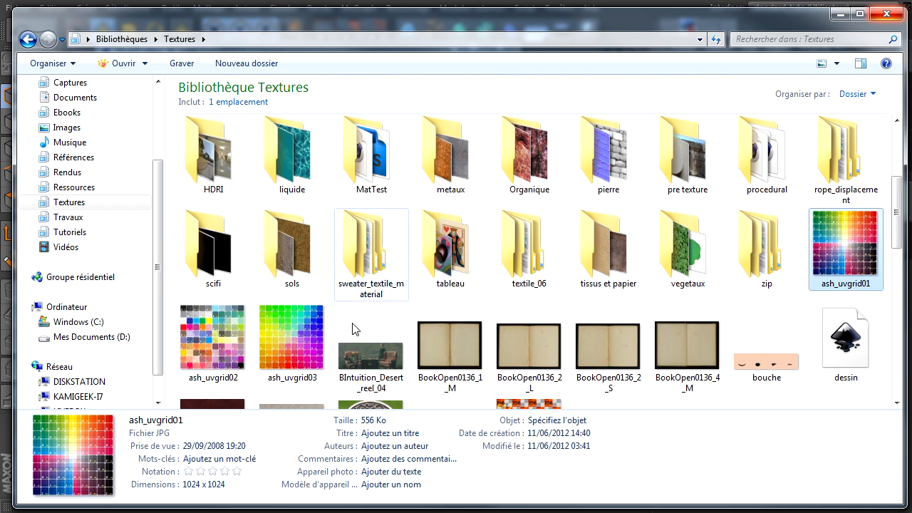
{"action": "double_click", "coordinate": [263, 356]}
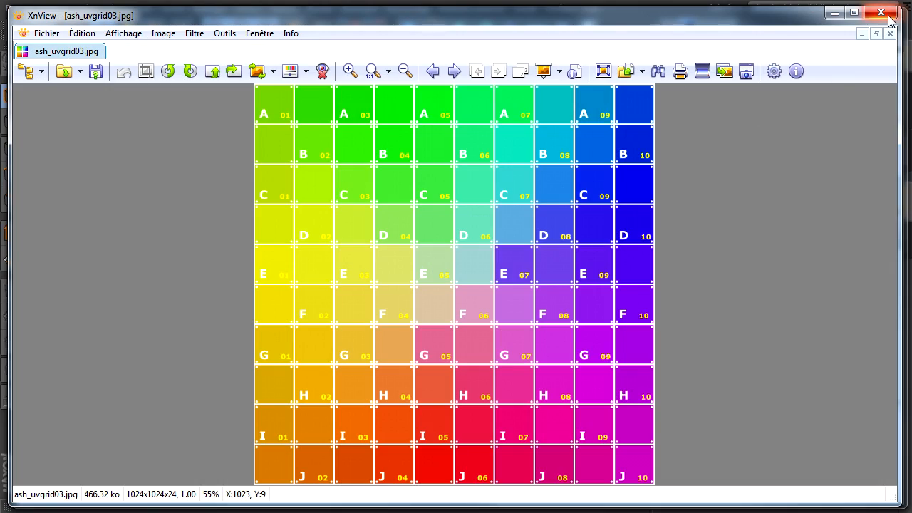
{"action": "left_click", "coordinate": [886, 14]}
{"action": "double_click", "coordinate": [214, 334]}
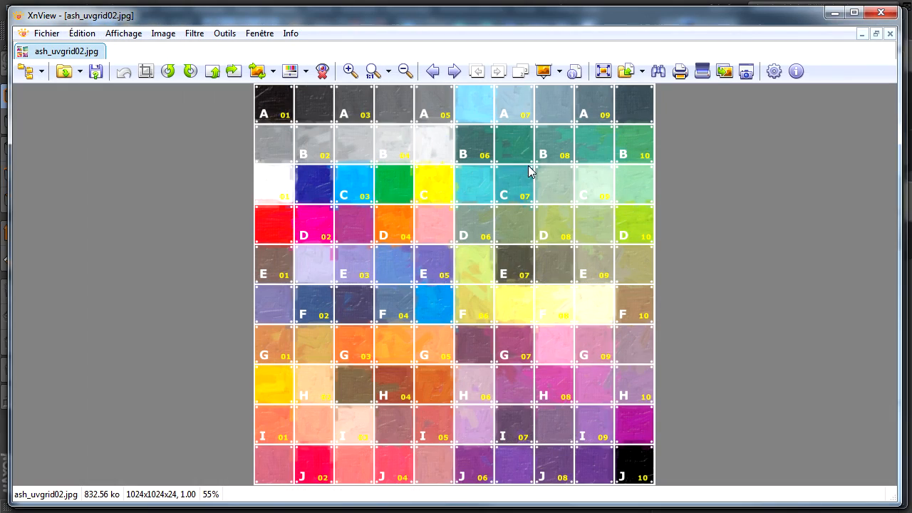
{"action": "left_click", "coordinate": [881, 12]}
Step: View the grid_2048 checker image from the Textures library and close it
{"action": "left_click", "coordinate": [620, 316]}
{"action": "scroll", "coordinate": [621, 316], "scroll_direction": "down", "scroll_amount": 2}
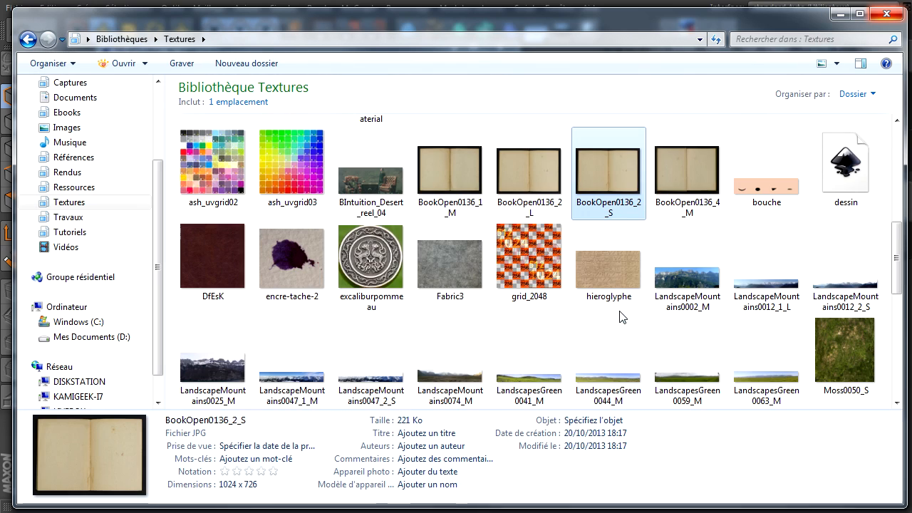
{"action": "double_click", "coordinate": [531, 268]}
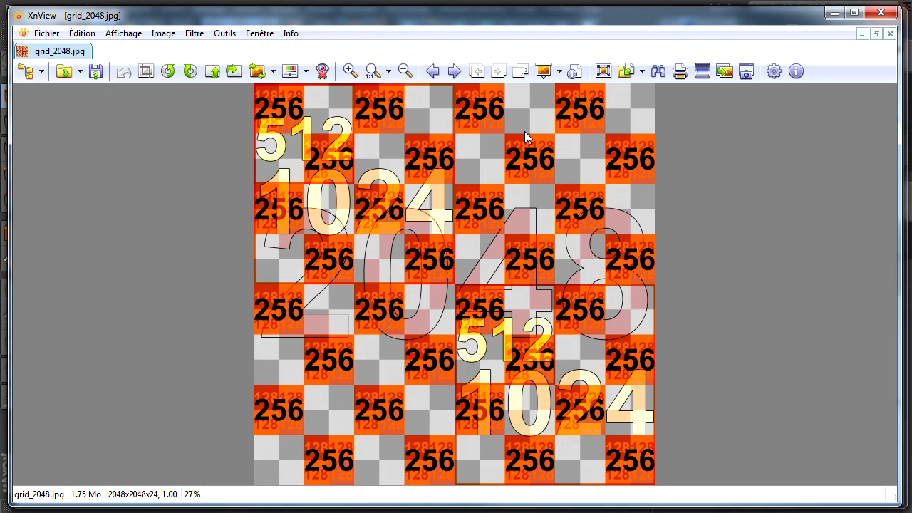
{"action": "left_click", "coordinate": [885, 15]}
Step: View the UV_Grid_Lrg and UV_Grid_Sm images, closing each one after viewing
{"action": "scroll", "coordinate": [432, 274], "scroll_direction": "down", "scroll_amount": 6}
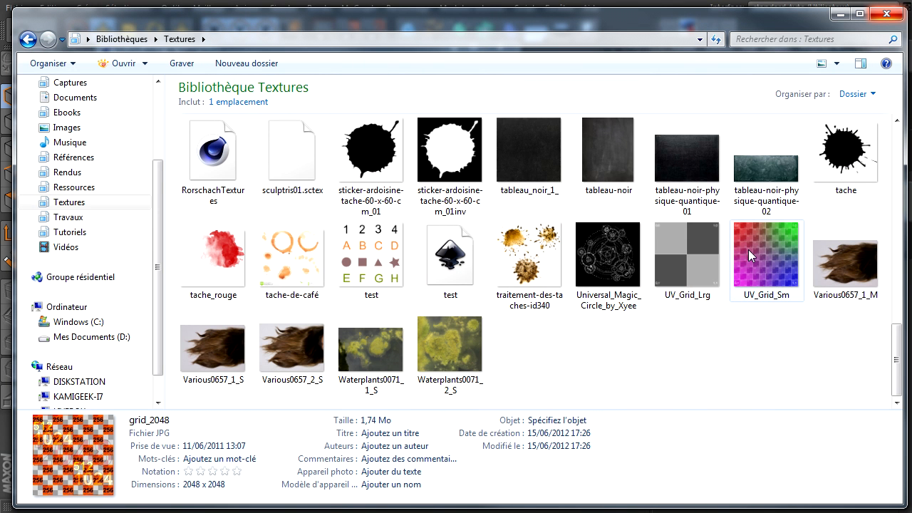
{"action": "double_click", "coordinate": [707, 253]}
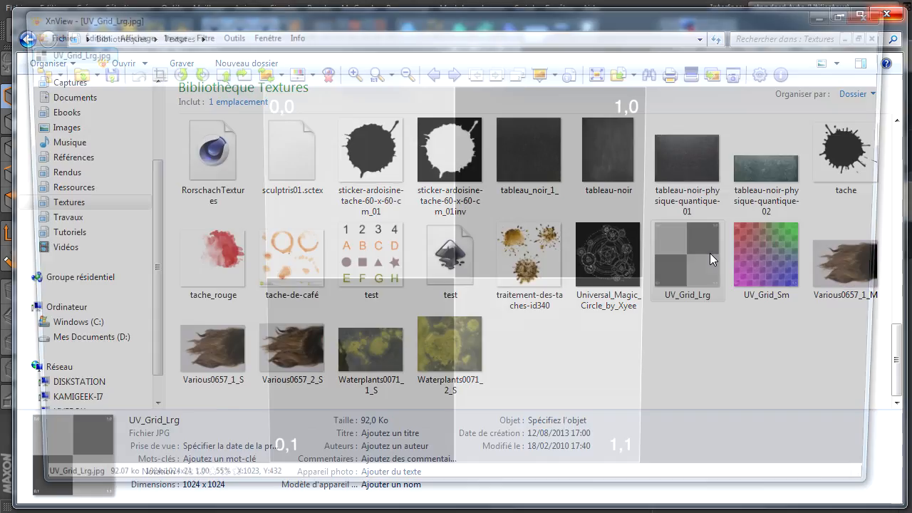
{"action": "left_click", "coordinate": [881, 12]}
{"action": "double_click", "coordinate": [761, 241]}
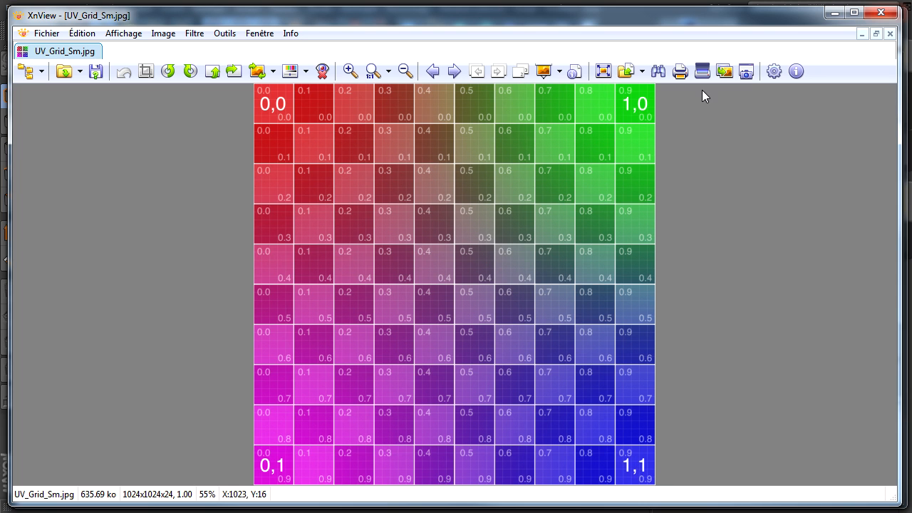
{"action": "left_click", "coordinate": [881, 12]}
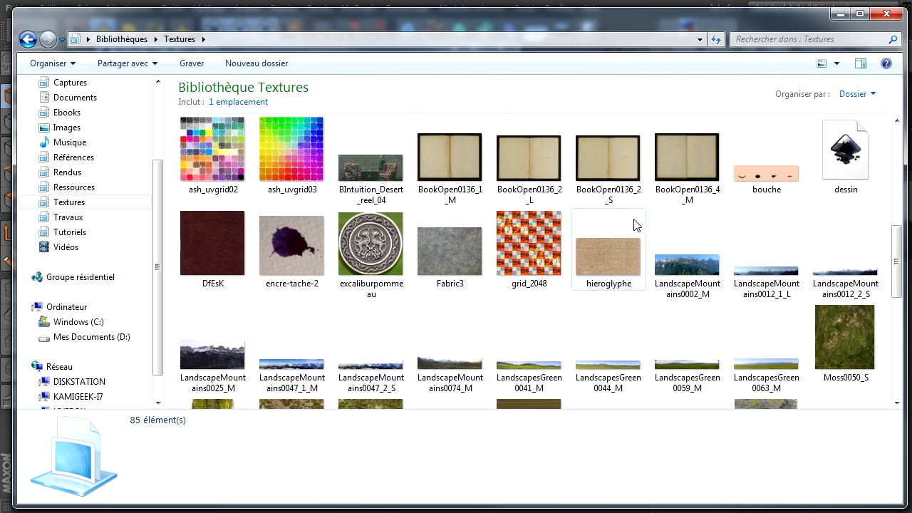
Step: Load ash_uvgrid01 as the material's Couleur texture in Cinema 4D without copying it to the project location, and close the material editor
{"action": "left_click", "coordinate": [838, 391]}
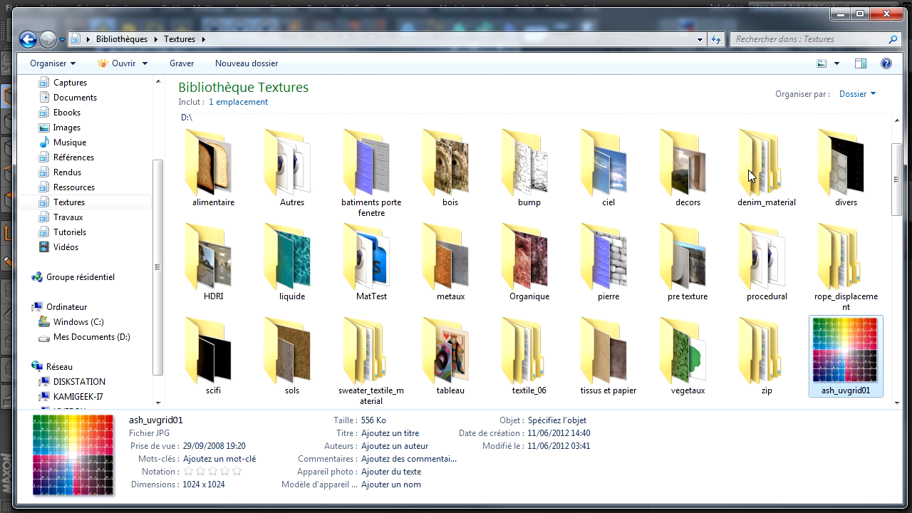
{"action": "double_click", "coordinate": [668, 18]}
{"action": "left_click_drag", "start_coordinate": [681, 84], "coordinate": [736, 261]}
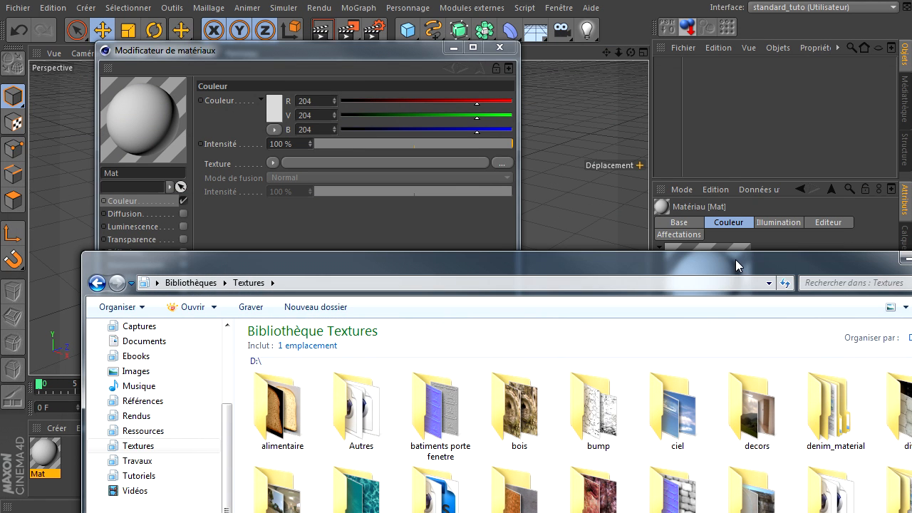
{"action": "left_click_drag", "start_coordinate": [709, 509], "coordinate": [449, 160]}
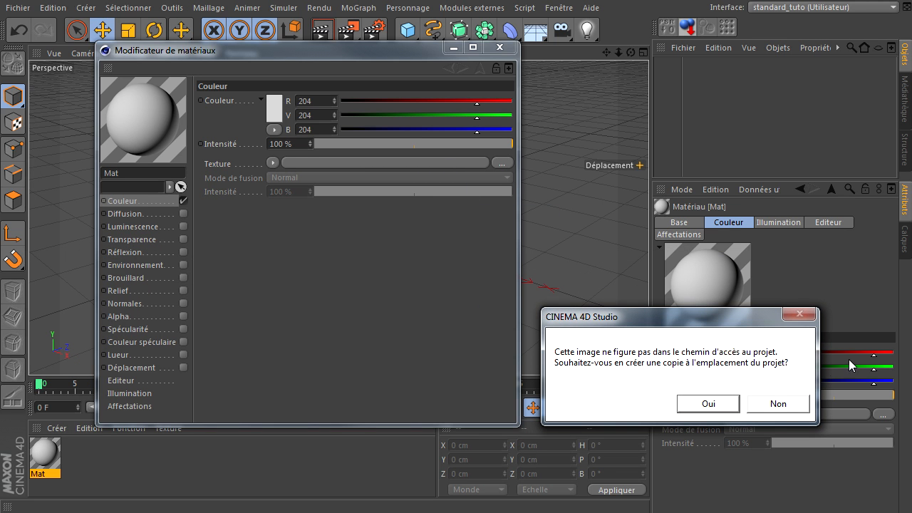
{"action": "left_click", "coordinate": [776, 403]}
{"action": "key", "text": "alt+Tab"}
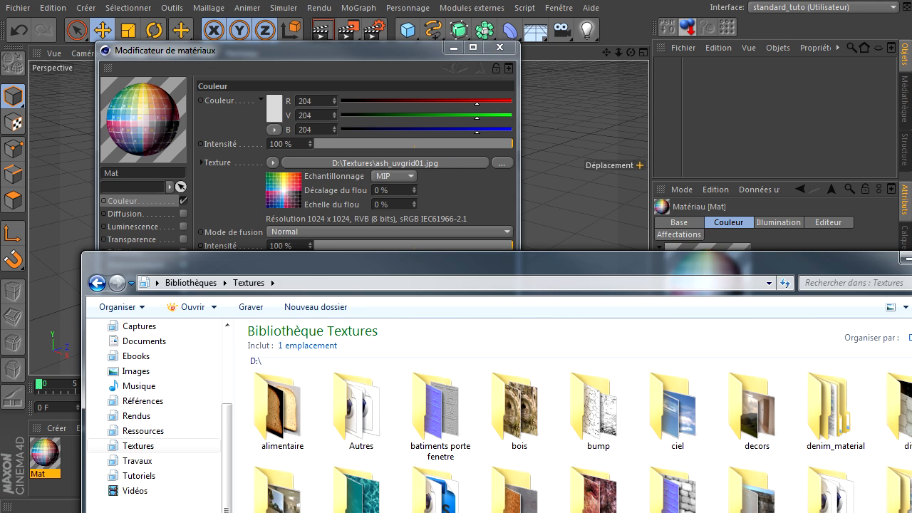
{"action": "key", "text": "alt+Tab"}
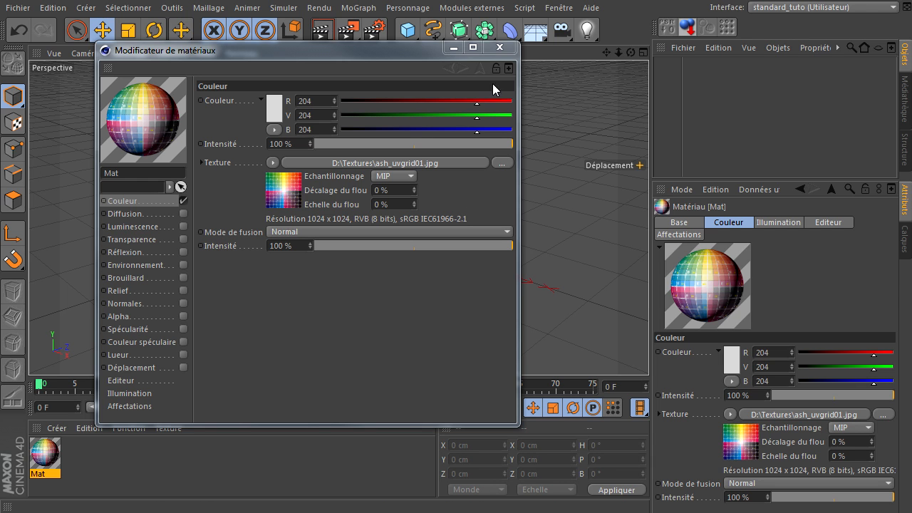
{"action": "left_click", "coordinate": [502, 47]}
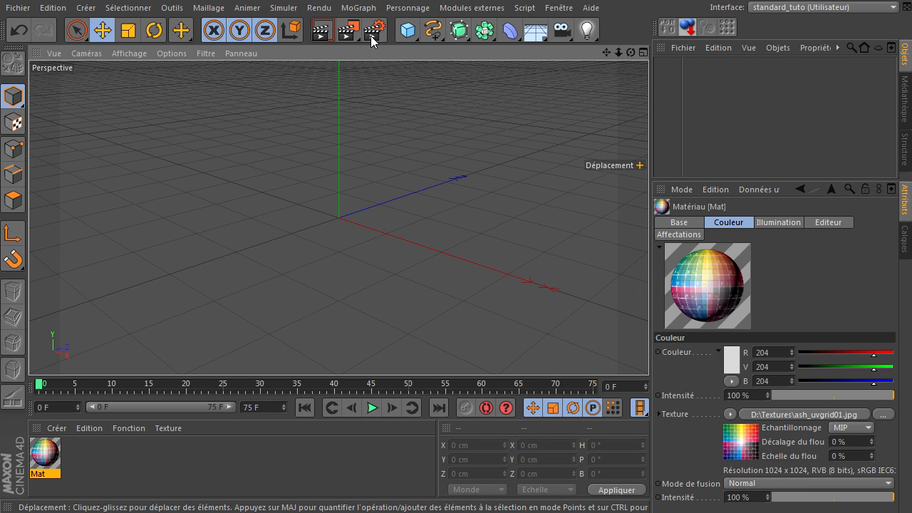
Step: Add a 200 cm cube raised to Y 100 cm and convert it to an editable polygon object
{"action": "left_click", "coordinate": [408, 30]}
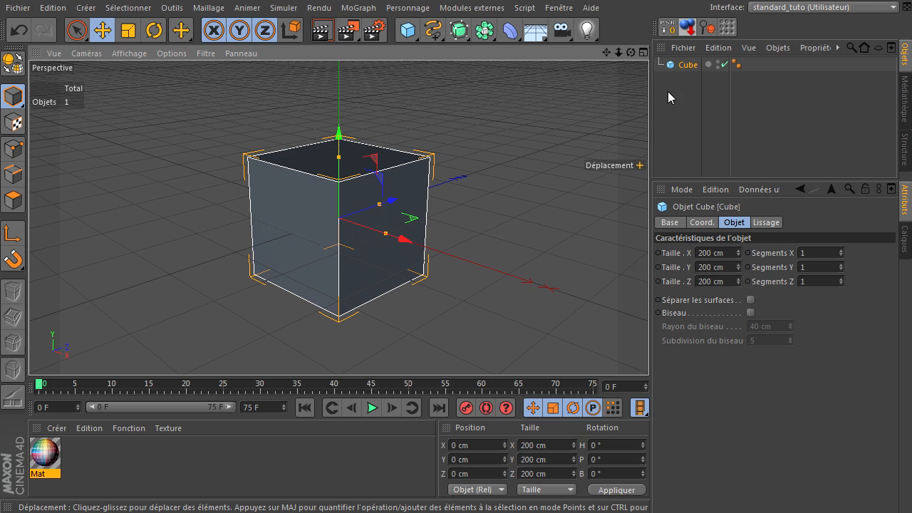
{"action": "left_click", "coordinate": [688, 30]}
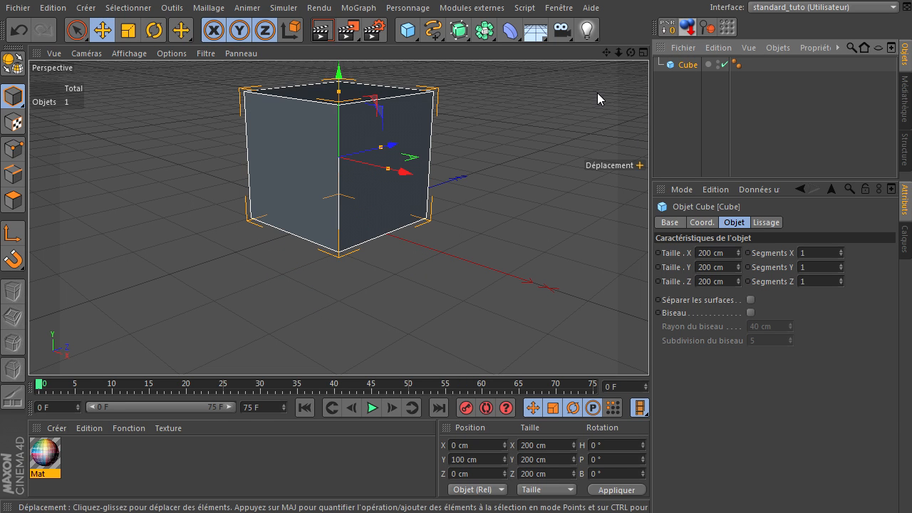
{"action": "left_click_drag", "start_coordinate": [609, 54], "coordinate": [648, 349]}
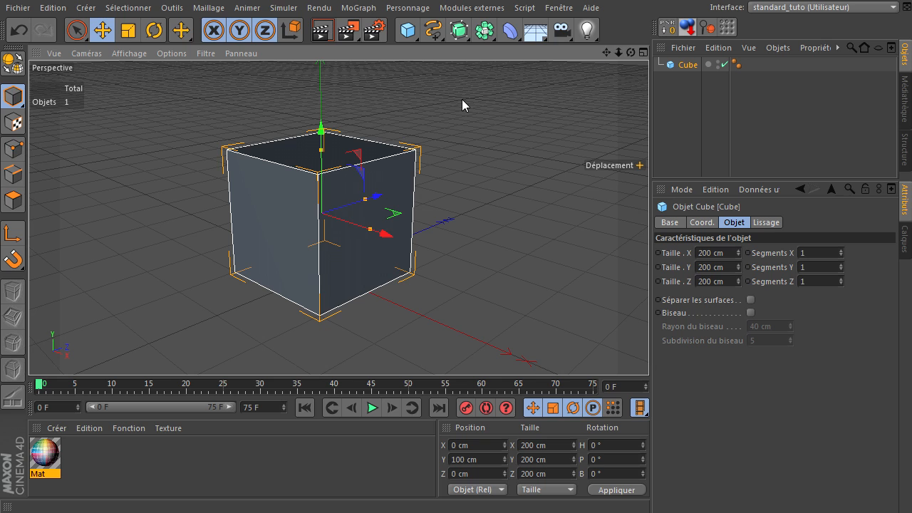
{"action": "left_click", "coordinate": [12, 63]}
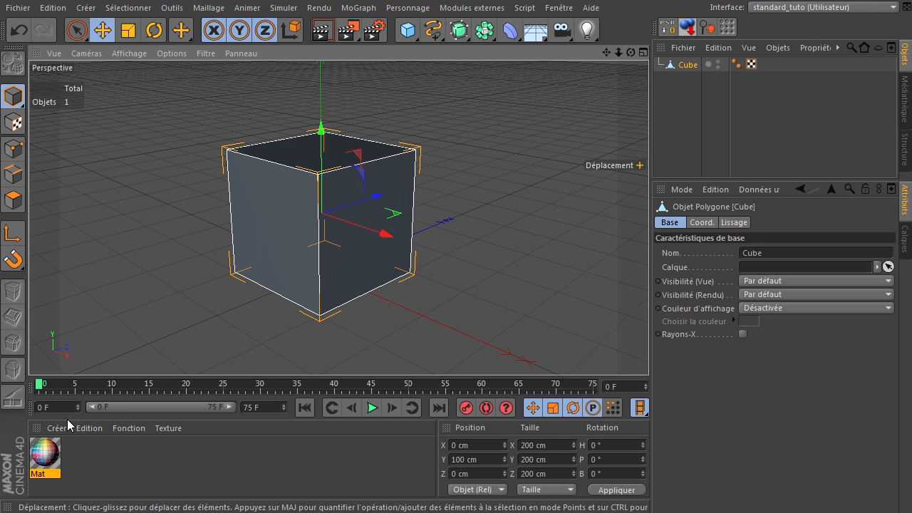
Step: Apply the Mat material to the cube and review the material's Couleur settings in its editor
{"action": "left_click_drag", "start_coordinate": [696, 69], "coordinate": [699, 68]}
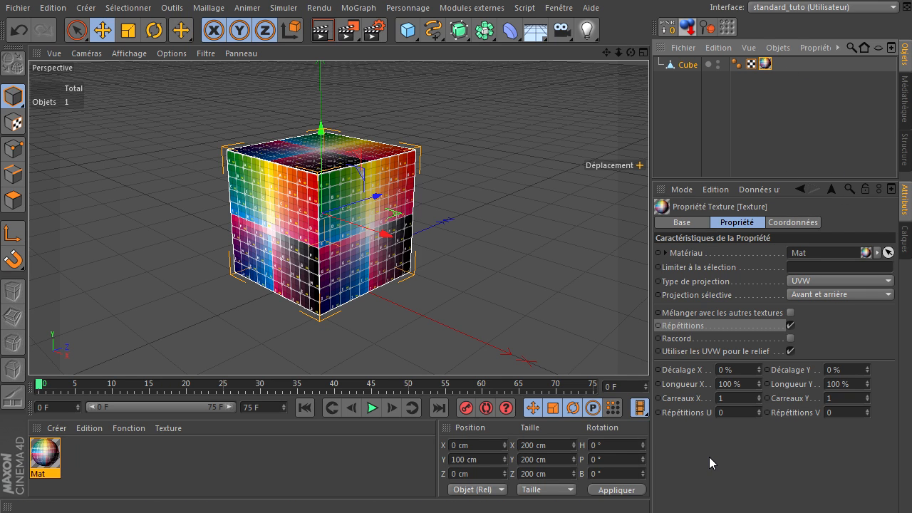
{"action": "left_click", "coordinate": [724, 250]}
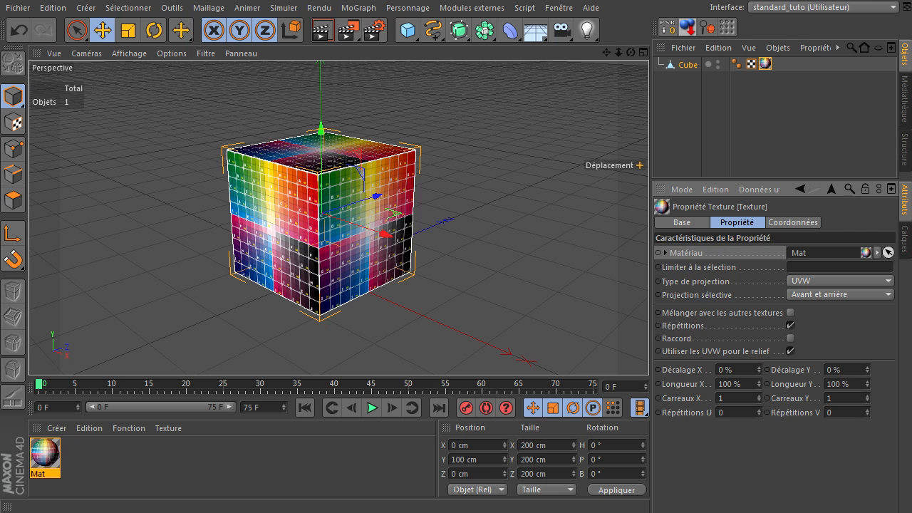
{"action": "double_click", "coordinate": [45, 456]}
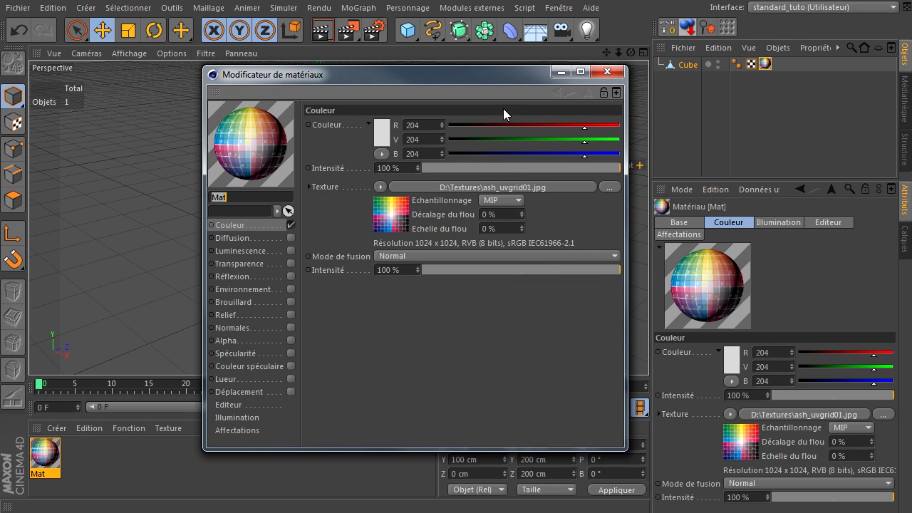
{"action": "left_click", "coordinate": [617, 73]}
Step: Examine the cube's texture tag properties, including Base, Coordonnées and Propriété, and delete the tag
{"action": "left_click", "coordinate": [765, 65]}
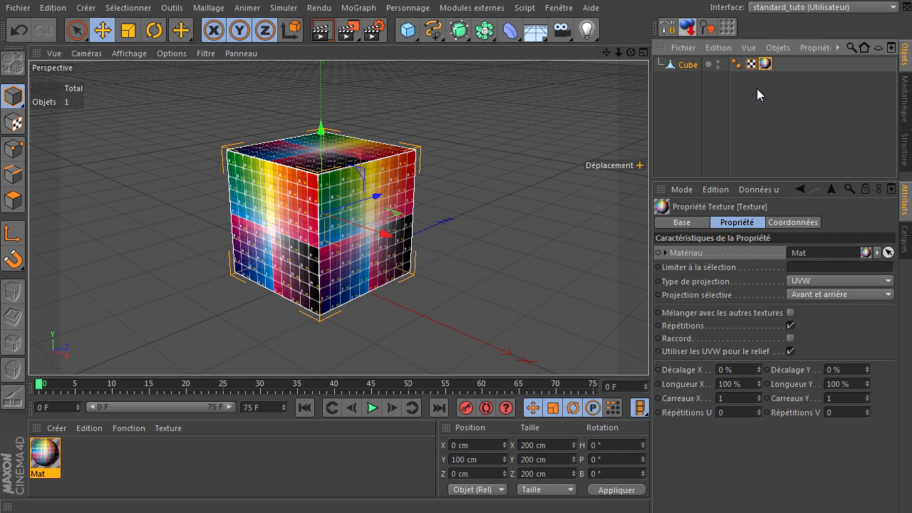
{"action": "left_click", "coordinate": [682, 222]}
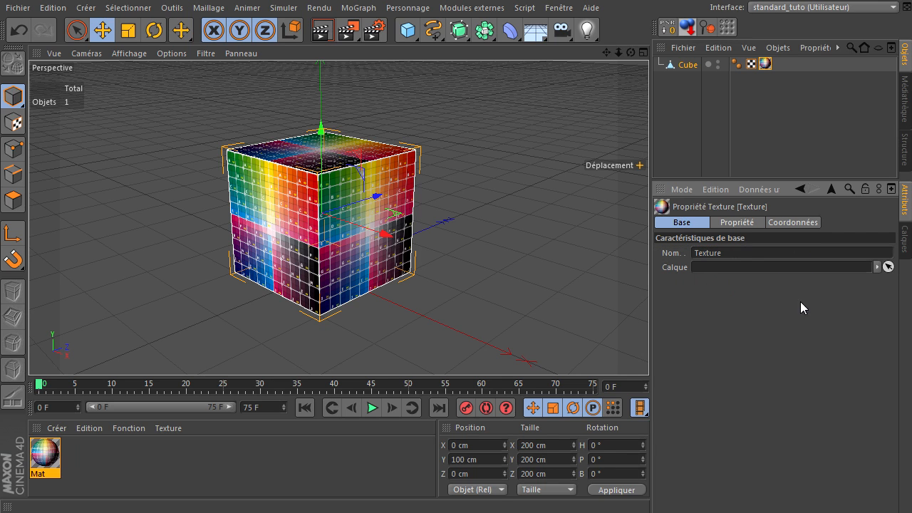
{"action": "left_click", "coordinate": [807, 223]}
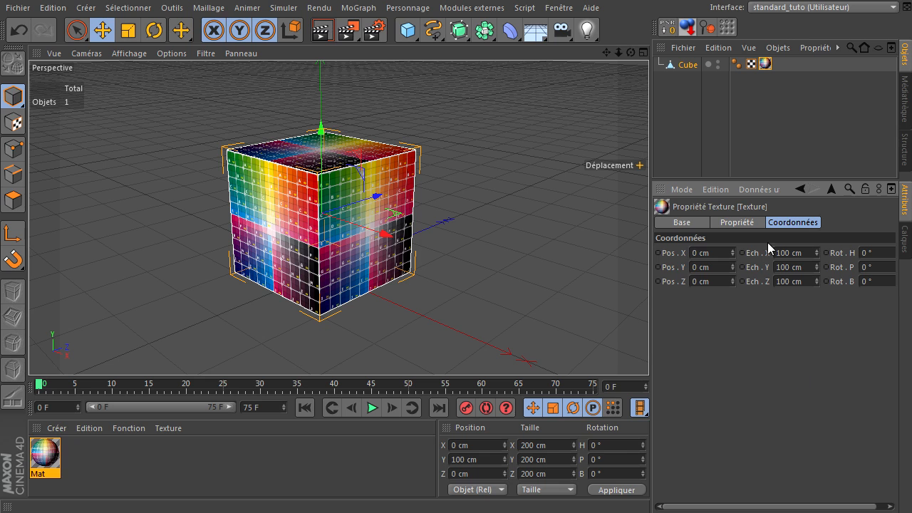
{"action": "left_click", "coordinate": [740, 223]}
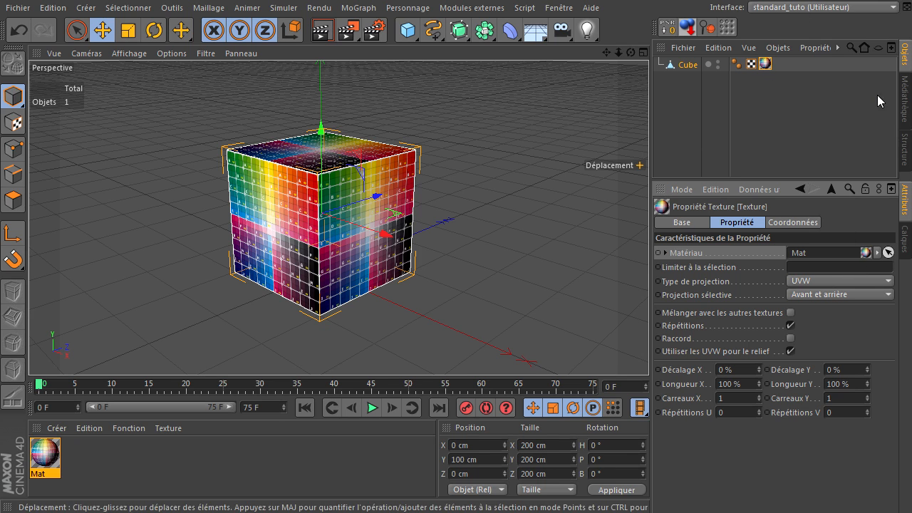
{"action": "key", "text": "Delete"}
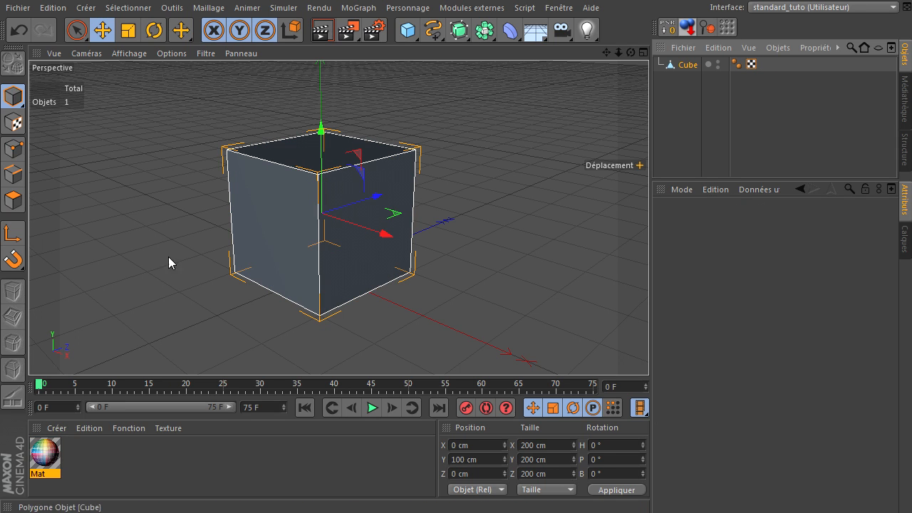
Step: Switch to polygon mode and apply the Mat material only to the cube's front face on the Z -100 cm side
{"action": "left_click", "coordinate": [13, 201]}
{"action": "left_click", "coordinate": [274, 232]}
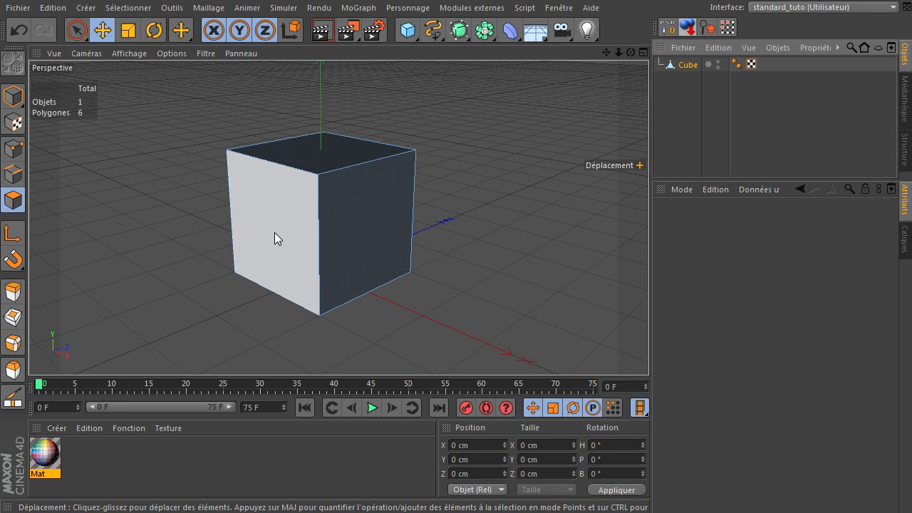
{"action": "left_click", "coordinate": [276, 230]}
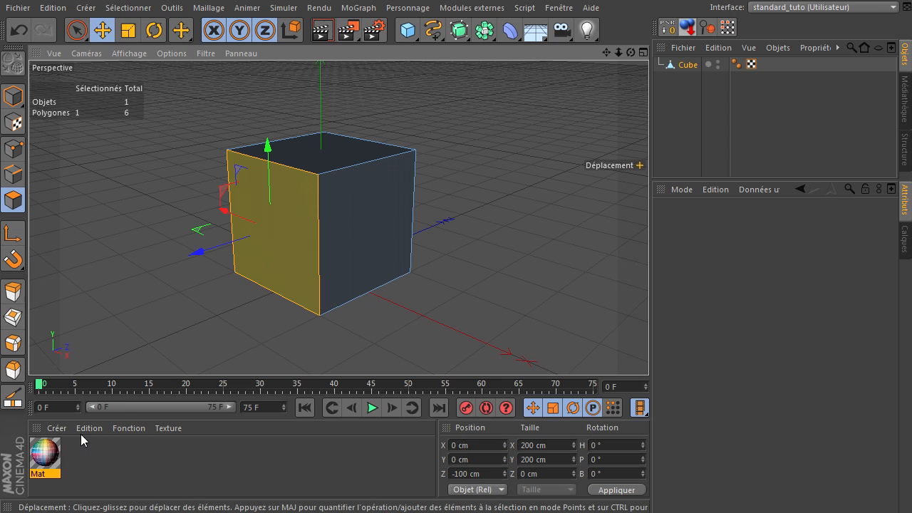
{"action": "left_click_drag", "start_coordinate": [259, 236], "coordinate": [259, 236]}
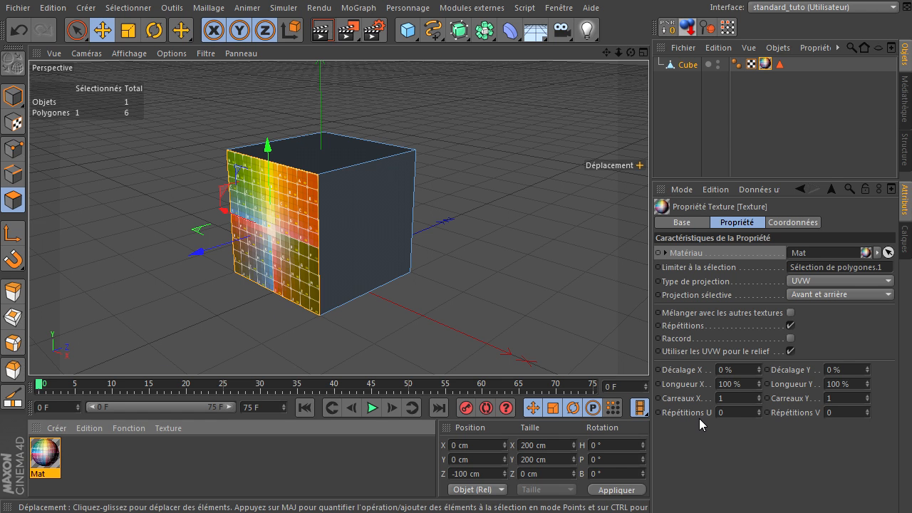
Step: Examine the new polygon selection tag's name and the texture tag's Limiter à la sélection setting
{"action": "left_click", "coordinate": [781, 65]}
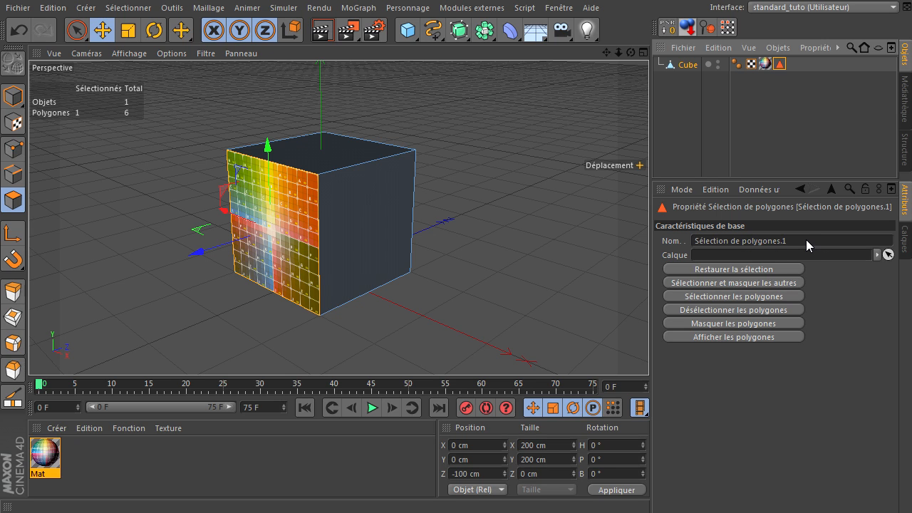
{"action": "left_click", "coordinate": [682, 104]}
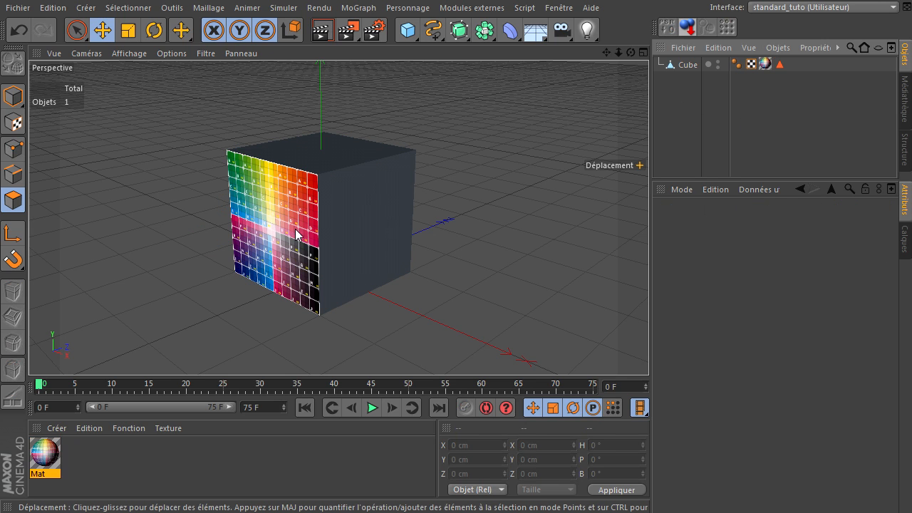
{"action": "left_click", "coordinate": [765, 64]}
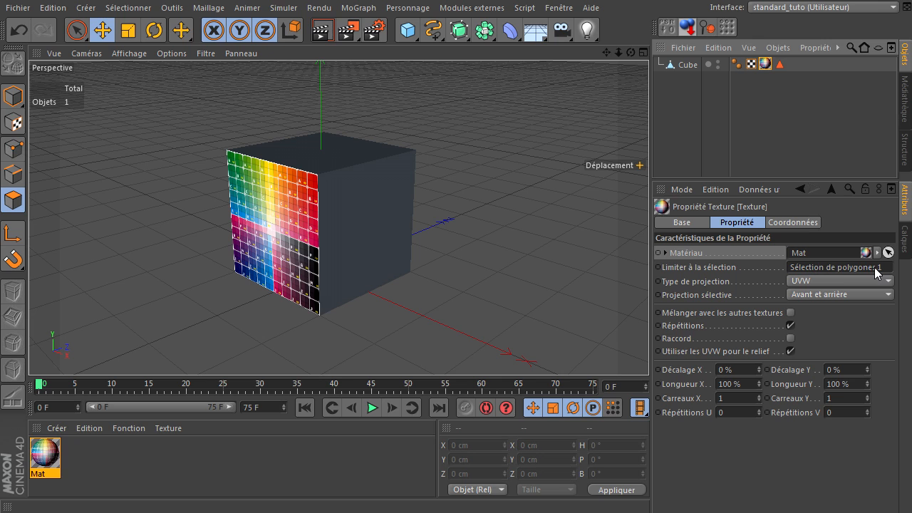
{"action": "left_click", "coordinate": [782, 65]}
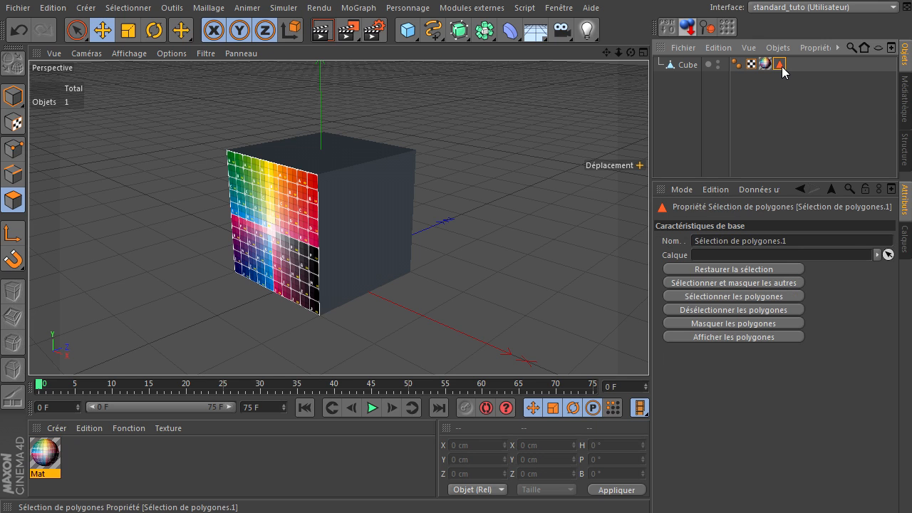
{"action": "left_click", "coordinate": [792, 240]}
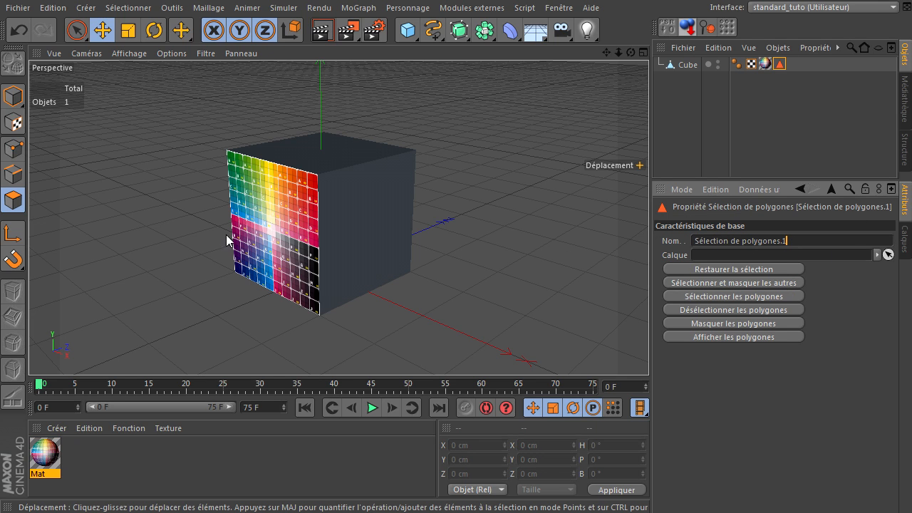
Step: Delete the polygon selection tag and the Mat texture tag from the cube
{"action": "left_click", "coordinate": [780, 65]}
{"action": "key", "text": "Delete"}
{"action": "left_click", "coordinate": [766, 65]}
{"action": "key", "text": "Delete"}
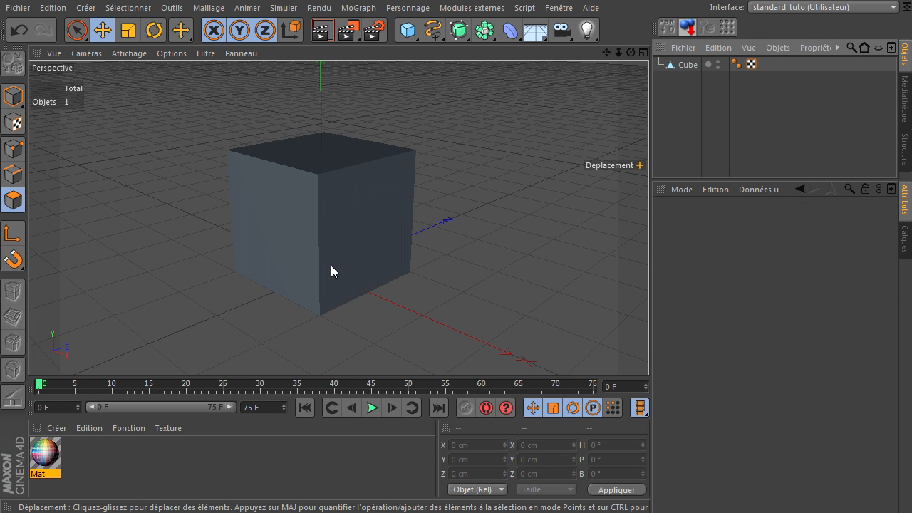
Step: Apply the Mat material to the cube's two visible side faces together and check the resulting selection and texture tags
{"action": "left_click", "coordinate": [337, 187]}
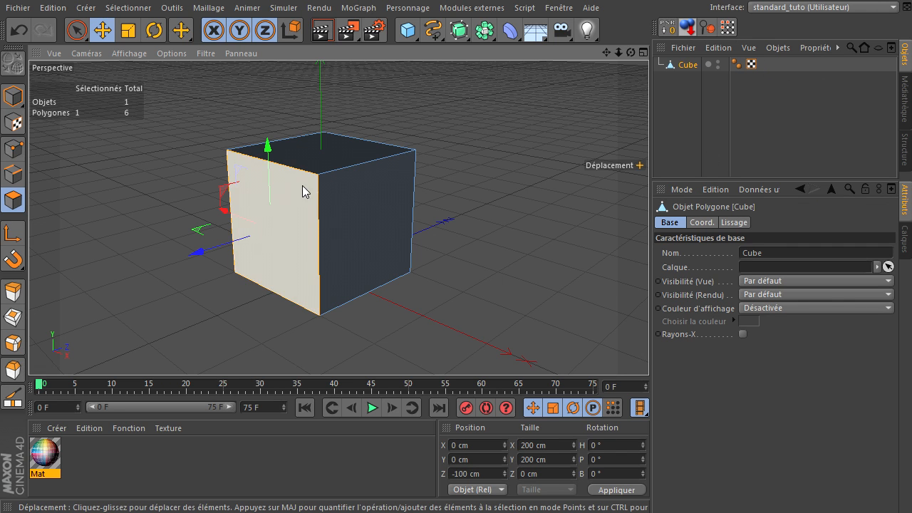
{"action": "left_click", "coordinate": [330, 214], "text": "shift"}
{"action": "left_click_drag", "start_coordinate": [43, 460], "coordinate": [308, 192]}
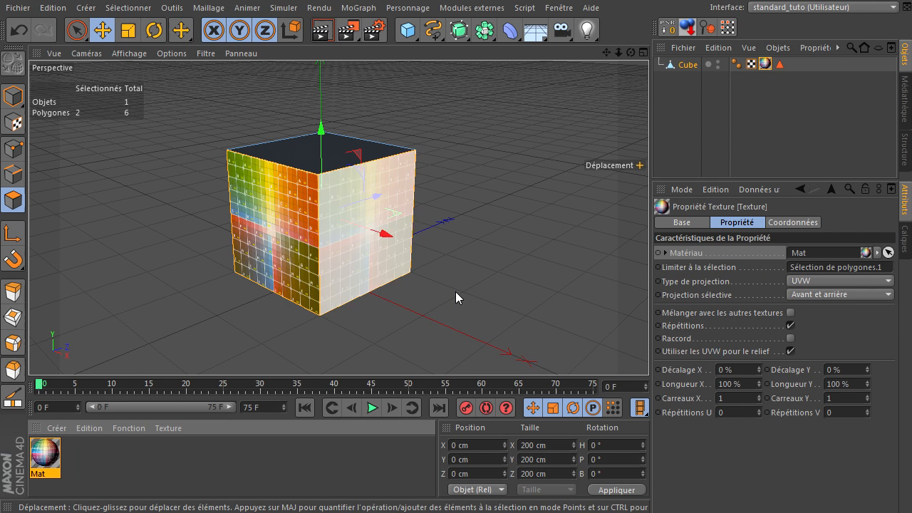
{"action": "left_click", "coordinate": [505, 199]}
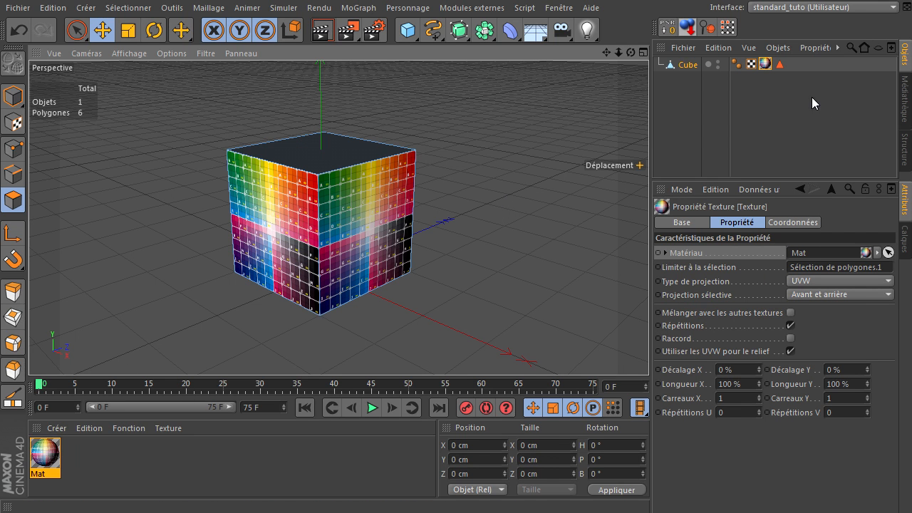
{"action": "left_click", "coordinate": [779, 64]}
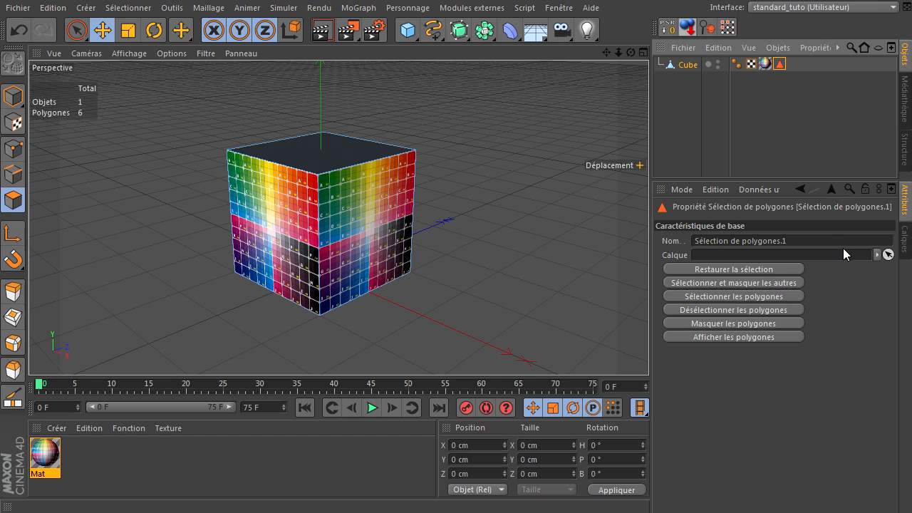
{"action": "left_click", "coordinate": [765, 65]}
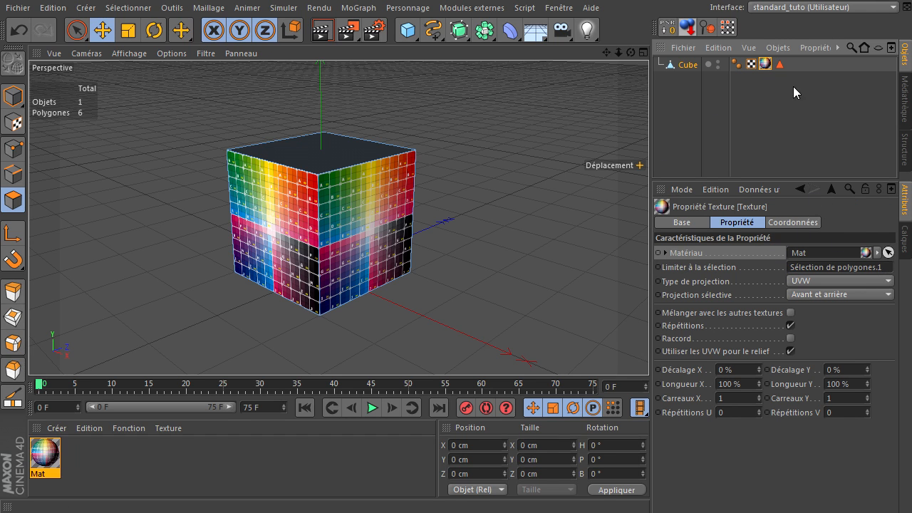
Step: Create a second material with a blue Couleur of R 14, V 153, B 234
{"action": "double_click", "coordinate": [128, 467]}
{"action": "double_click", "coordinate": [47, 452]}
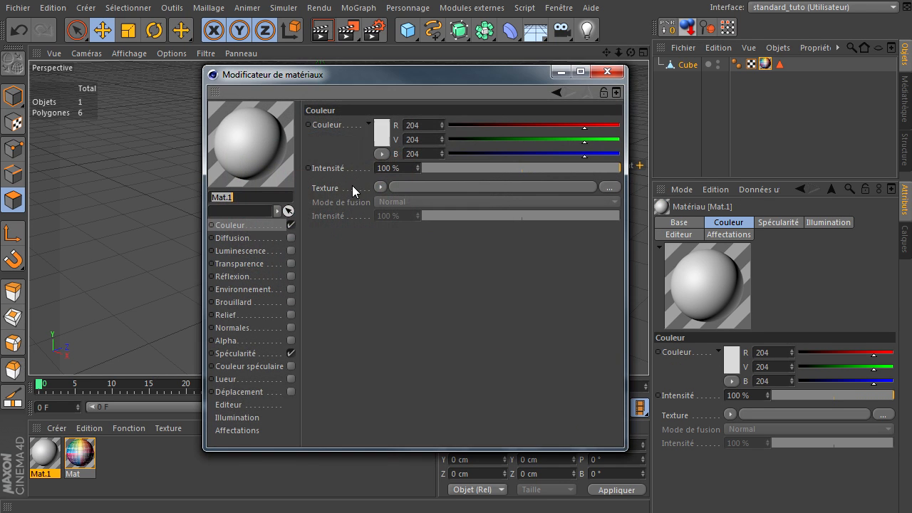
{"action": "left_click", "coordinate": [379, 128]}
{"action": "left_click", "coordinate": [388, 97]}
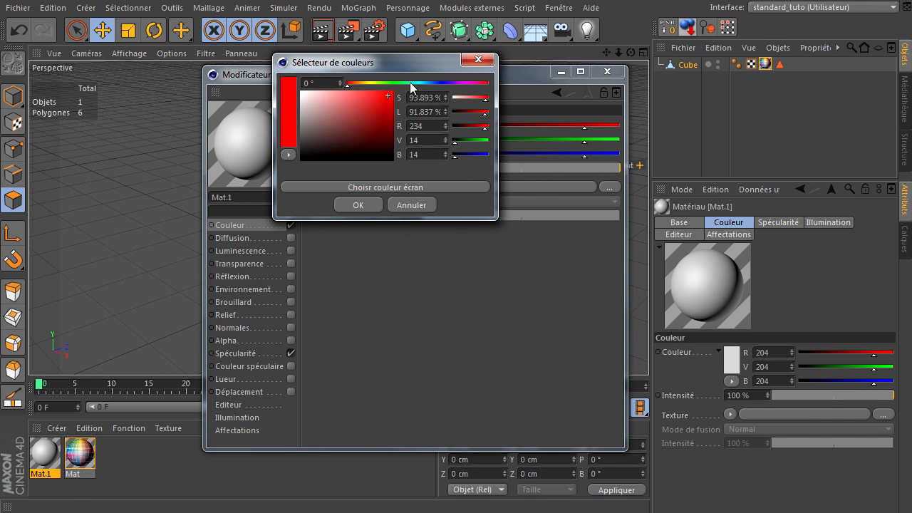
{"action": "left_click_drag", "start_coordinate": [410, 82], "coordinate": [426, 81]}
{"action": "left_click", "coordinate": [338, 208]}
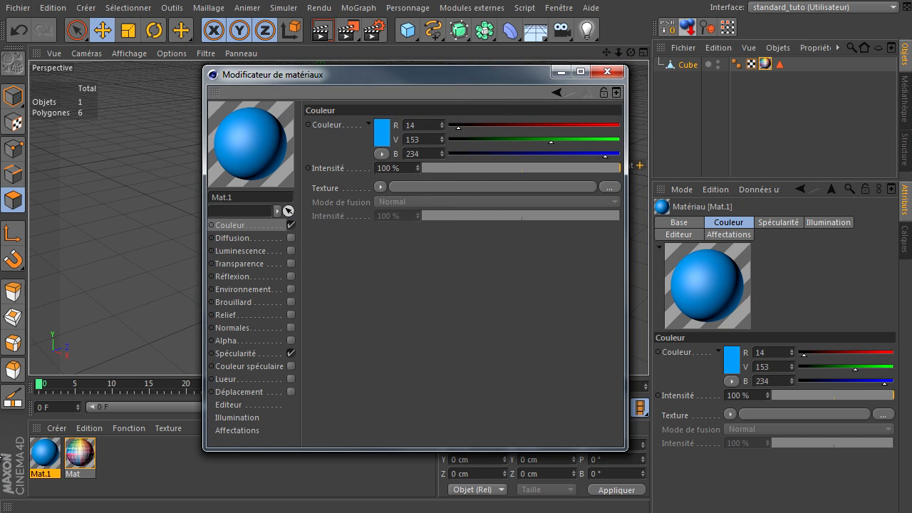
{"action": "left_click", "coordinate": [608, 72]}
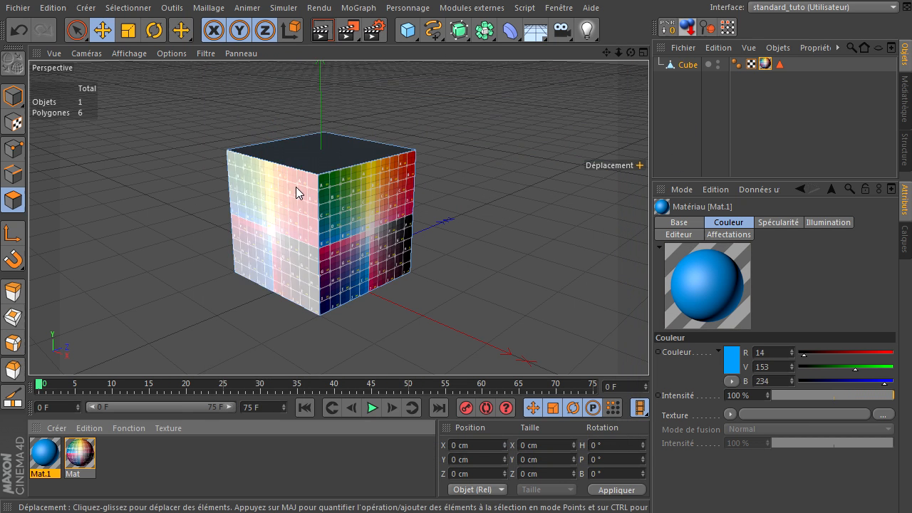
Step: Apply the blue material to the cube's top face and check its polygon selection tag and Limiter à la sélection setting
{"action": "left_click", "coordinate": [336, 143]}
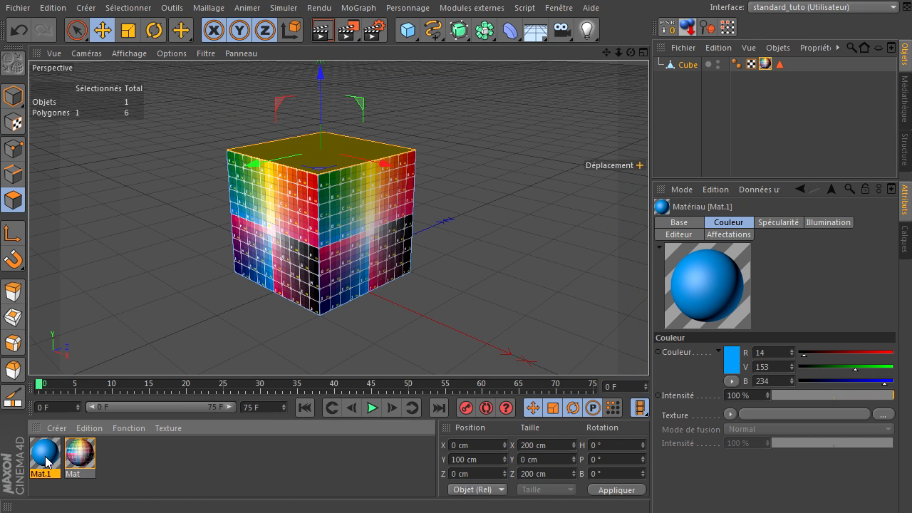
{"action": "left_click_drag", "start_coordinate": [320, 158], "coordinate": [315, 156]}
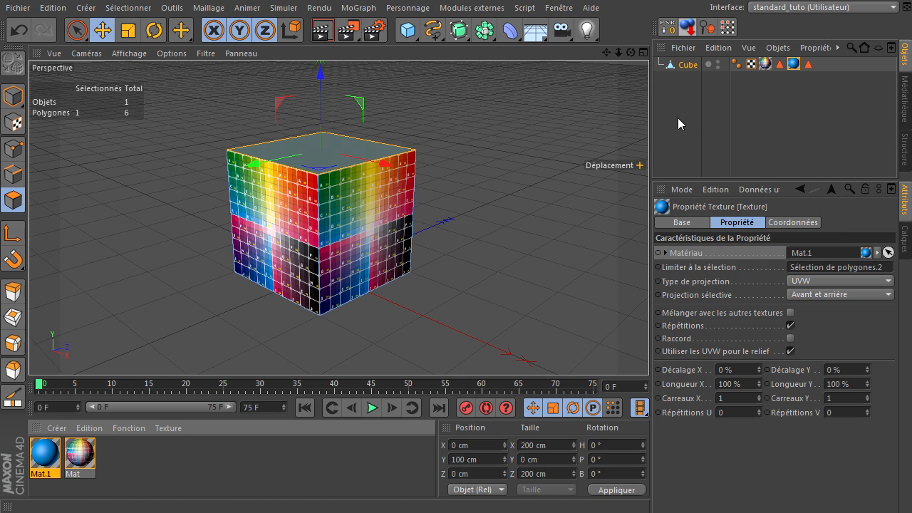
{"action": "left_click", "coordinate": [819, 113]}
{"action": "left_click", "coordinate": [808, 64]}
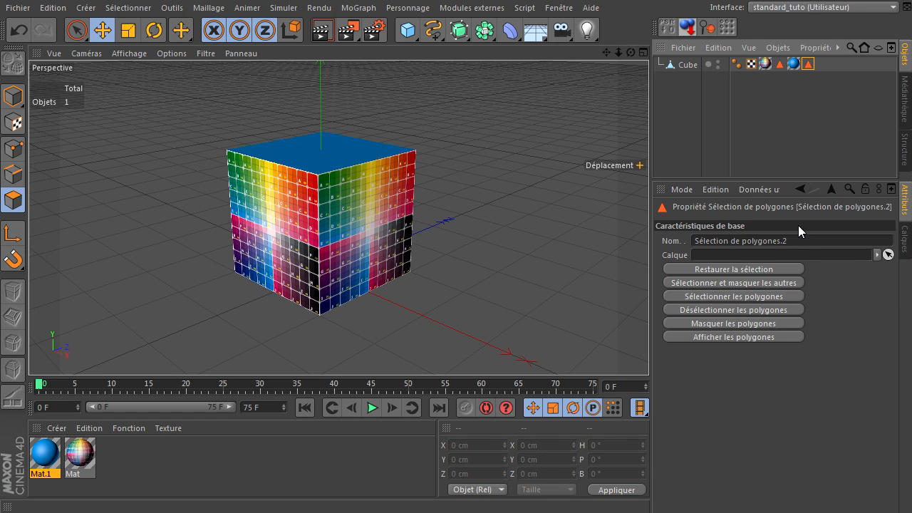
{"action": "left_click", "coordinate": [794, 64]}
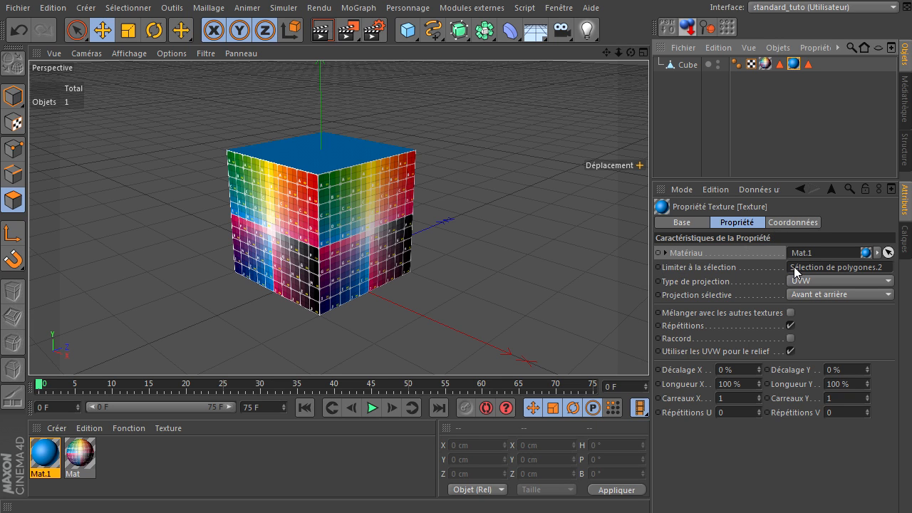
{"action": "left_click", "coordinate": [884, 267]}
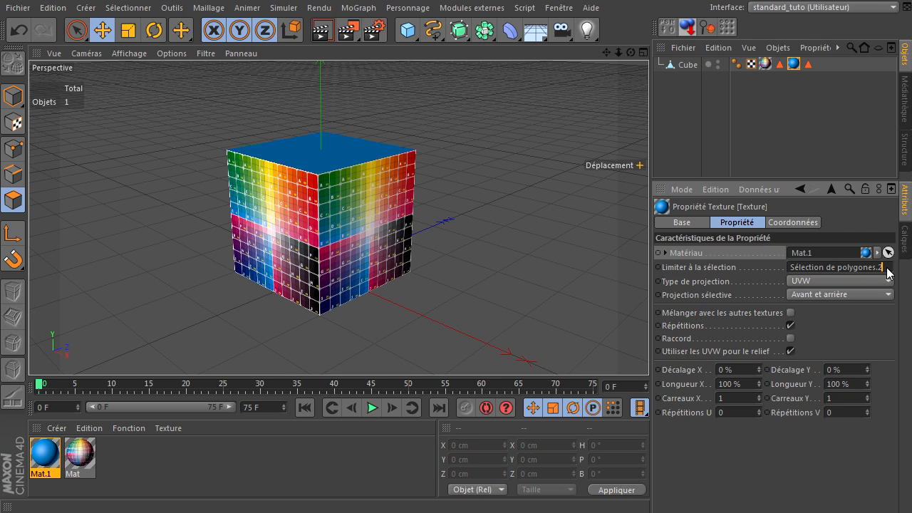
Step: Delete both polygon selection tags and both texture tags from the cube
{"action": "left_click", "coordinate": [811, 65]}
{"action": "key", "text": "Delete"}
{"action": "left_click", "coordinate": [794, 65]}
{"action": "key", "text": "Delete"}
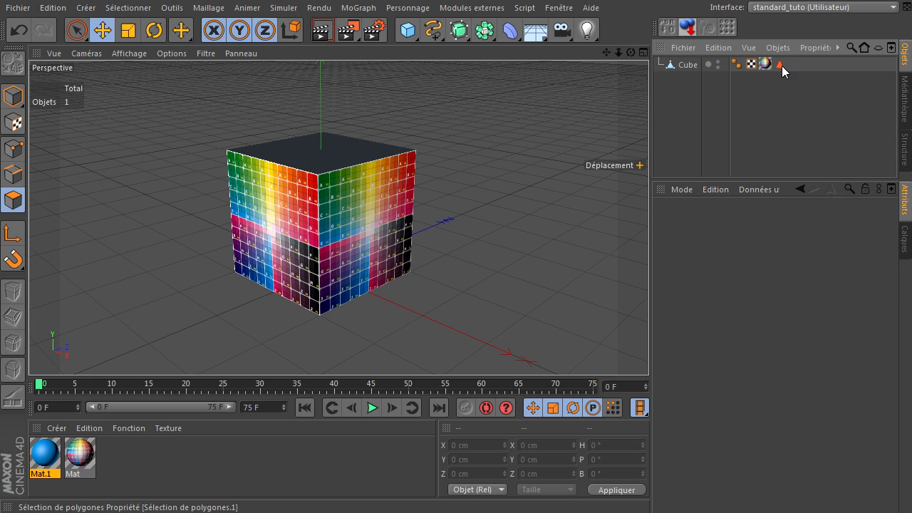
{"action": "left_click", "coordinate": [781, 66]}
{"action": "key", "text": "Delete"}
{"action": "left_click", "coordinate": [766, 66]}
{"action": "key", "text": "Delete"}
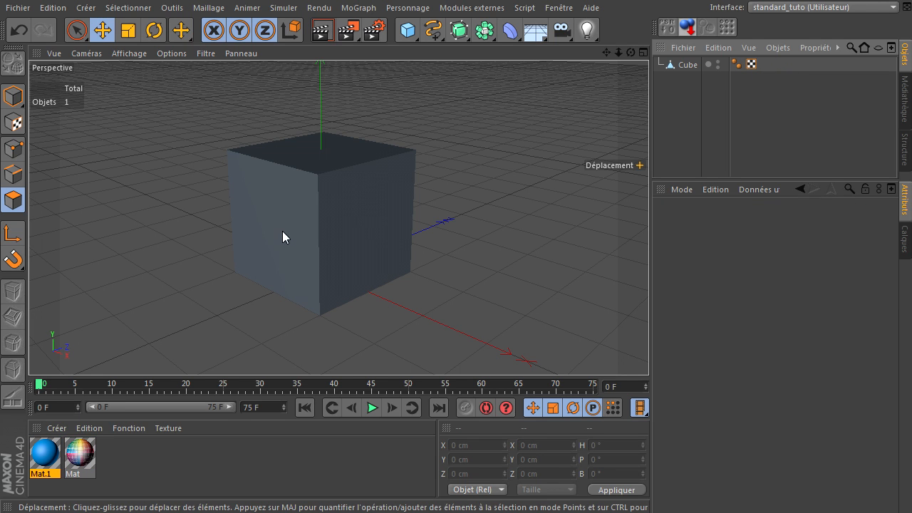
Step: Store the cube's front face on the Z -100 cm side as a polygon selection named A
{"action": "left_click", "coordinate": [686, 65]}
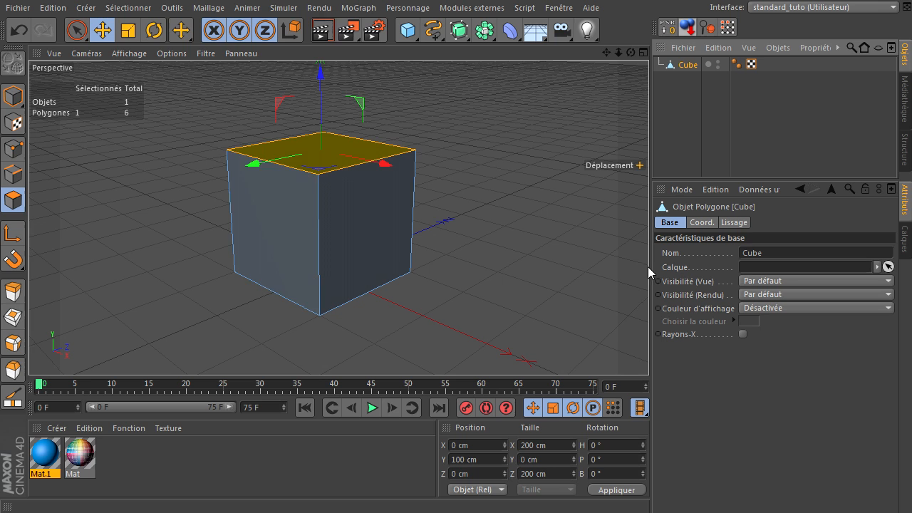
{"action": "left_click", "coordinate": [243, 210]}
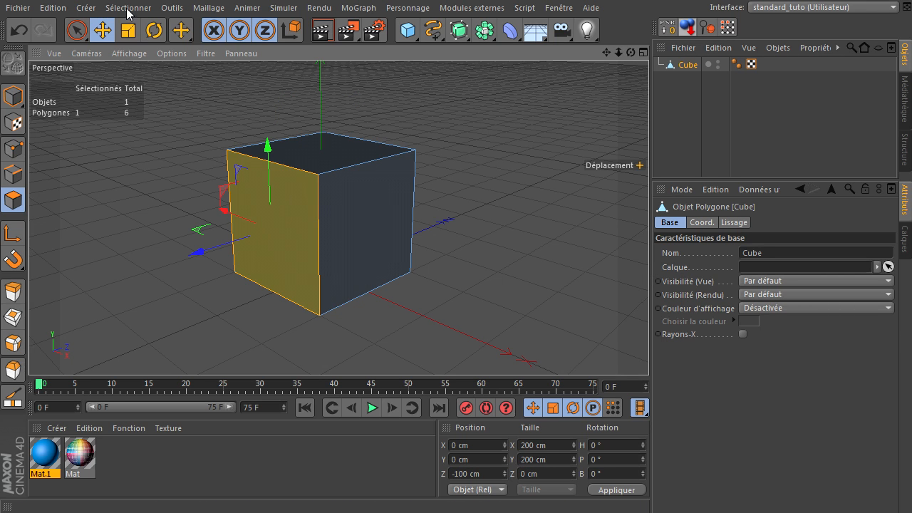
{"action": "left_click", "coordinate": [128, 8]}
{"action": "left_click", "coordinate": [151, 365]}
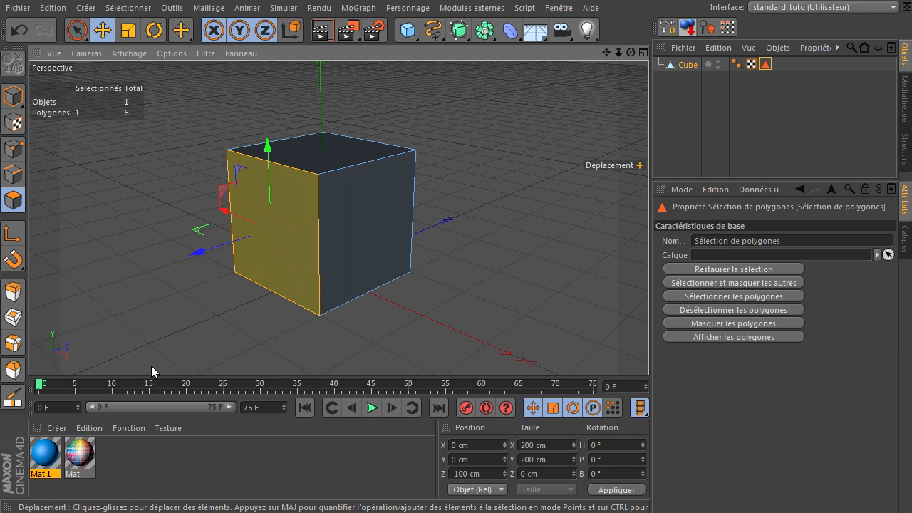
{"action": "left_click", "coordinate": [794, 240]}
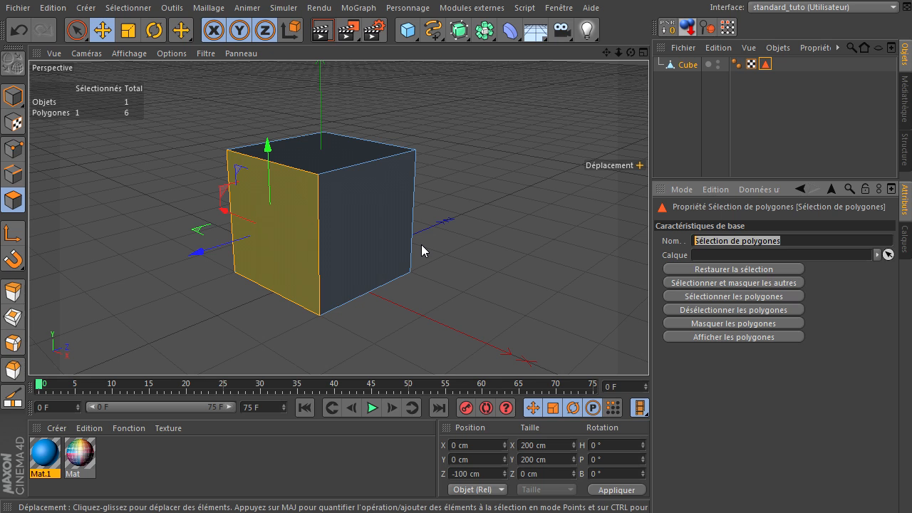
{"action": "type", "text": "A"}
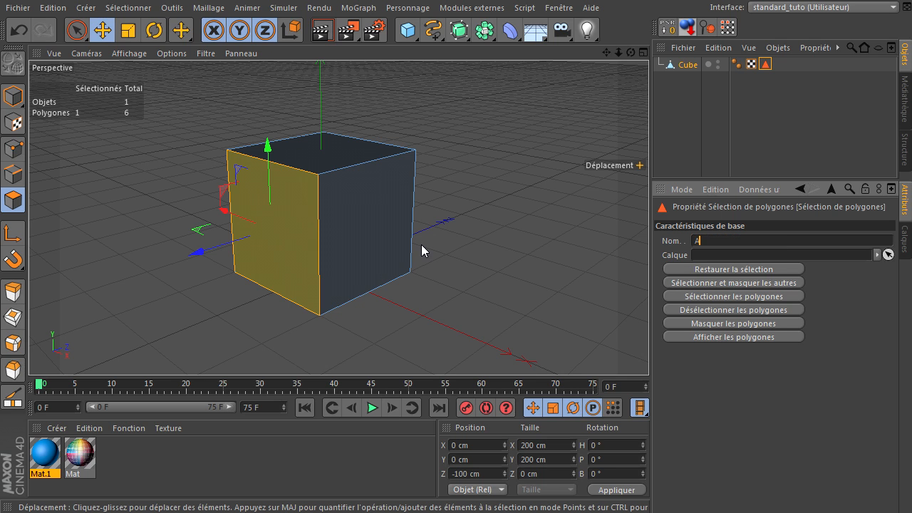
{"action": "left_click", "coordinate": [680, 128]}
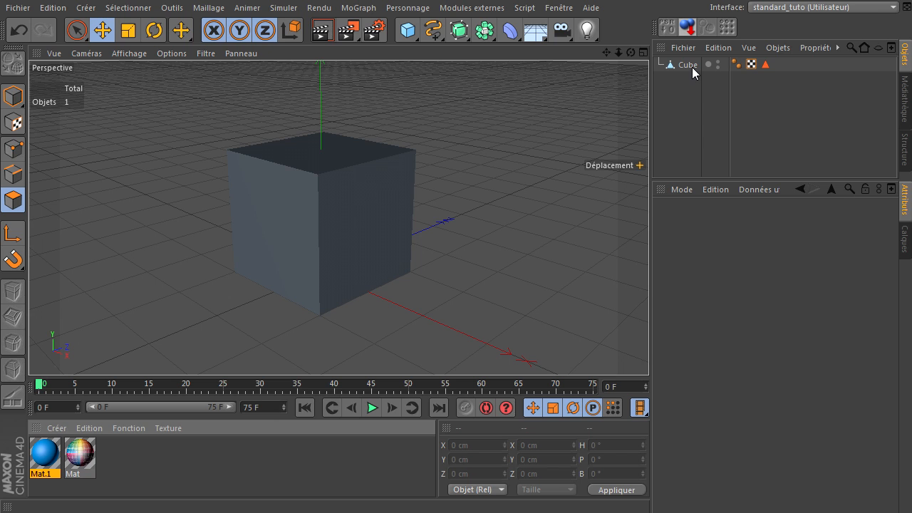
Step: Apply the Mat material to the whole cube and place its texture tag before the polygon selection tag
{"action": "left_click_drag", "start_coordinate": [692, 67], "coordinate": [692, 67]}
{"action": "left_click_drag", "start_coordinate": [783, 65], "coordinate": [762, 65]}
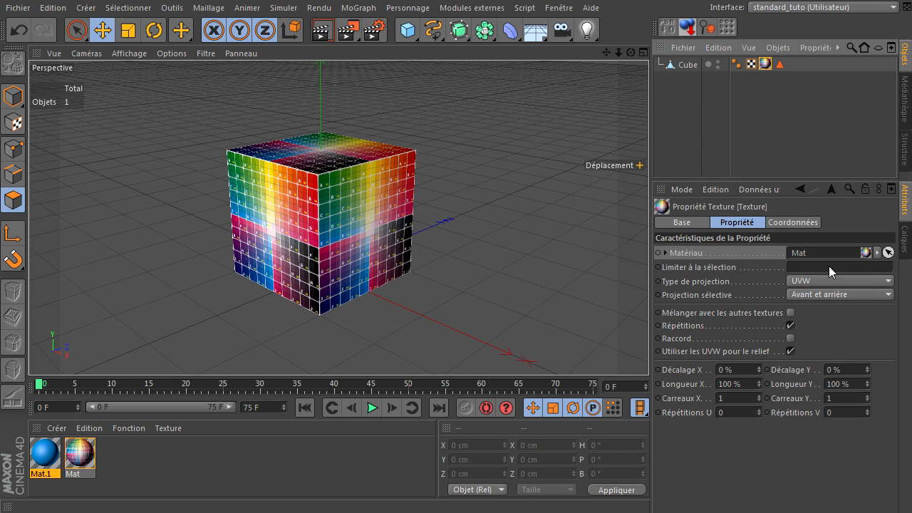
Step: Limit the Mat texture tag to polygon selection A, checking the selection tag's name
{"action": "left_click", "coordinate": [780, 64]}
{"action": "left_click", "coordinate": [765, 64]}
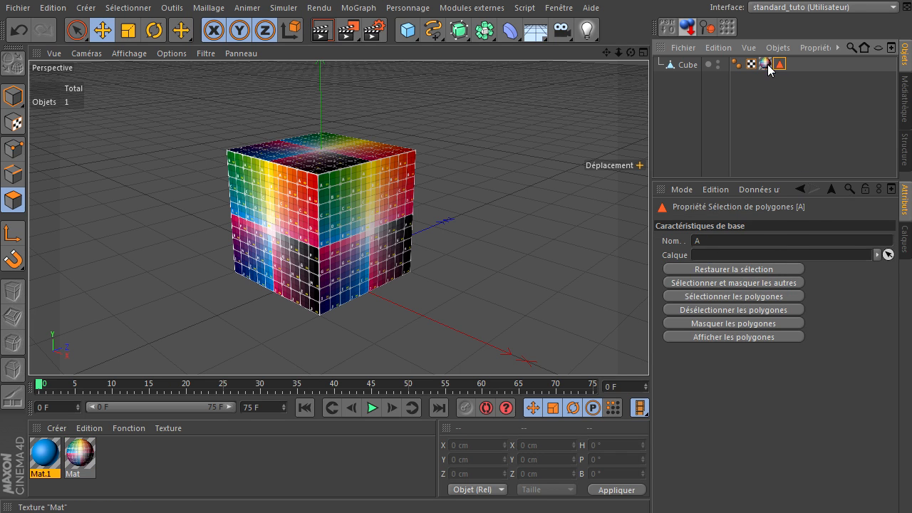
{"action": "left_click", "coordinate": [812, 265]}
{"action": "type", "text": "A"}
{"action": "left_click", "coordinate": [787, 134]}
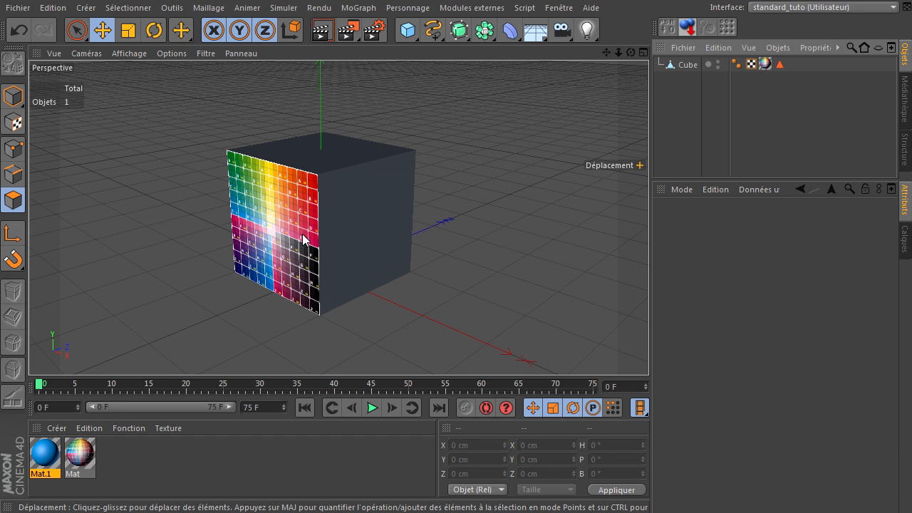
{"action": "left_click", "coordinate": [780, 64]}
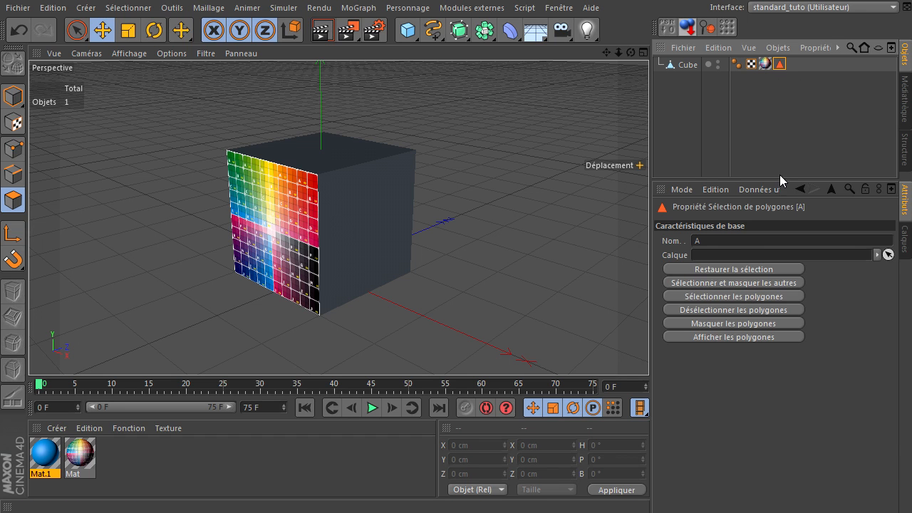
Step: Clear the selection restriction of the cube's Mat texture tag and limit it to polygon selection A again
{"action": "left_click", "coordinate": [765, 65]}
{"action": "left_click_drag", "start_coordinate": [814, 264], "coordinate": [769, 264]}
{"action": "key", "text": "BackSpace"}
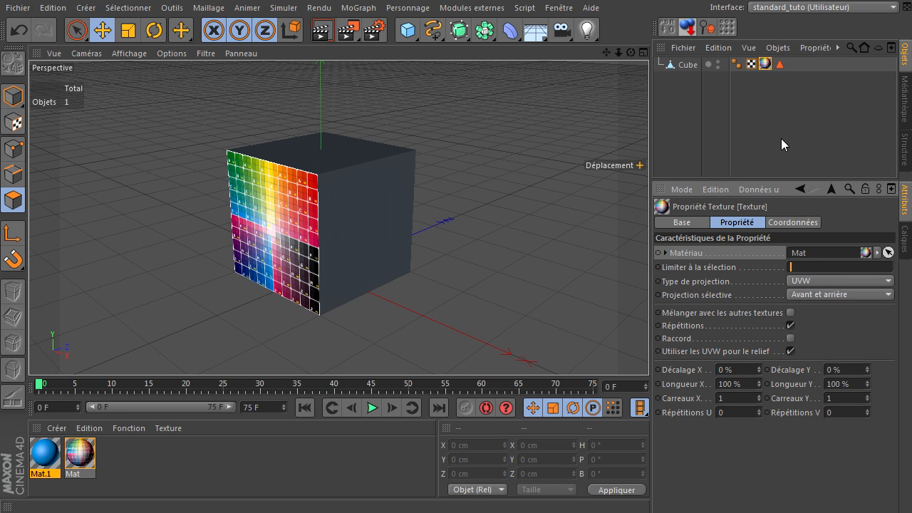
{"action": "left_click", "coordinate": [754, 135]}
{"action": "left_click", "coordinate": [767, 64]}
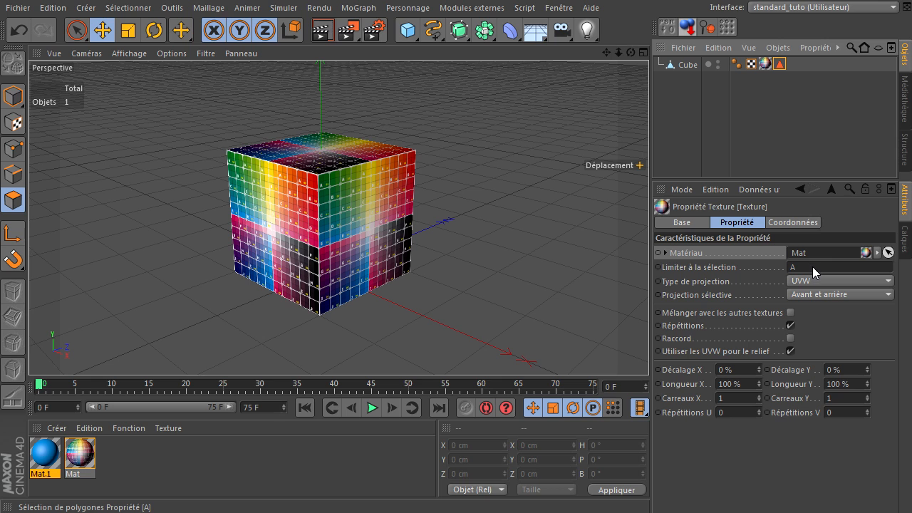
Step: Remove the selection restriction from the cube's Mat texture tag and delete polygon selection tag A
{"action": "left_click_drag", "start_coordinate": [795, 269], "coordinate": [797, 269]}
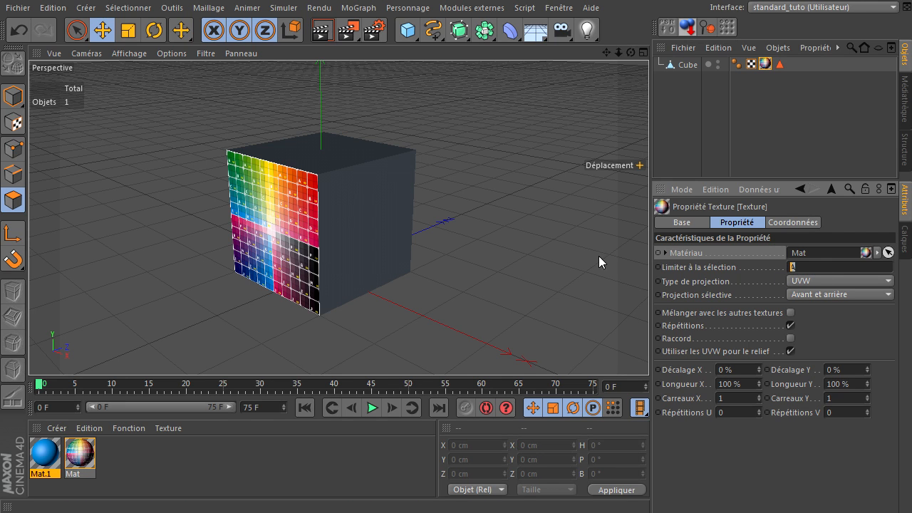
{"action": "left_click", "coordinate": [743, 163]}
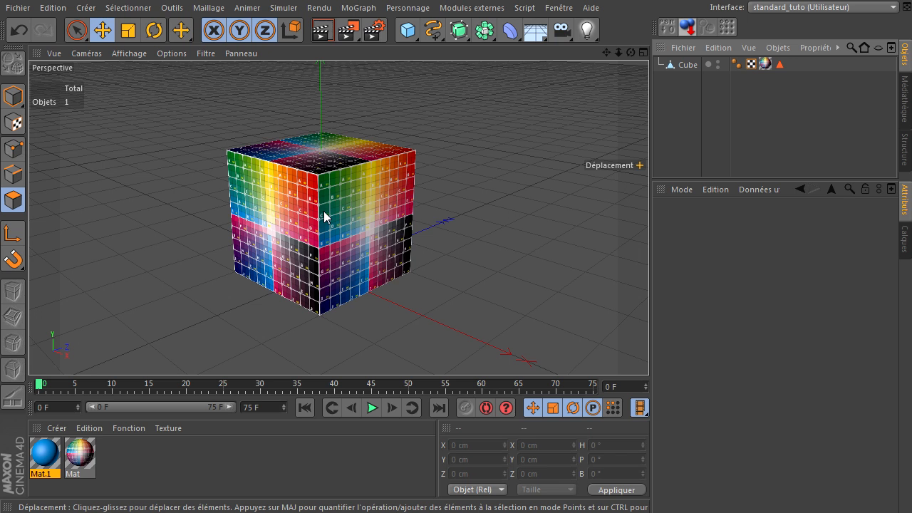
{"action": "left_click", "coordinate": [776, 65]}
{"action": "left_click", "coordinate": [765, 64]}
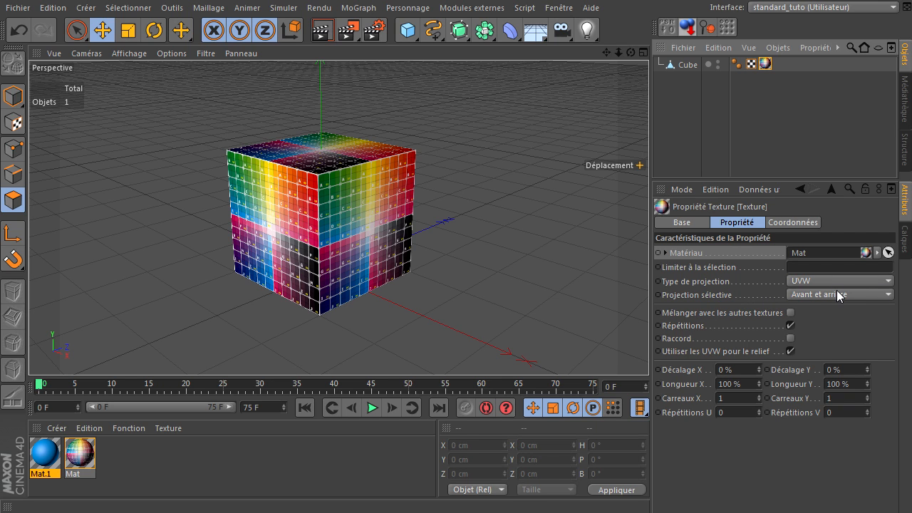
Step: Delete the Mat.1 material and reopen the Répétitions setting of the cube's Mat texture tag
{"action": "left_click", "coordinate": [692, 311]}
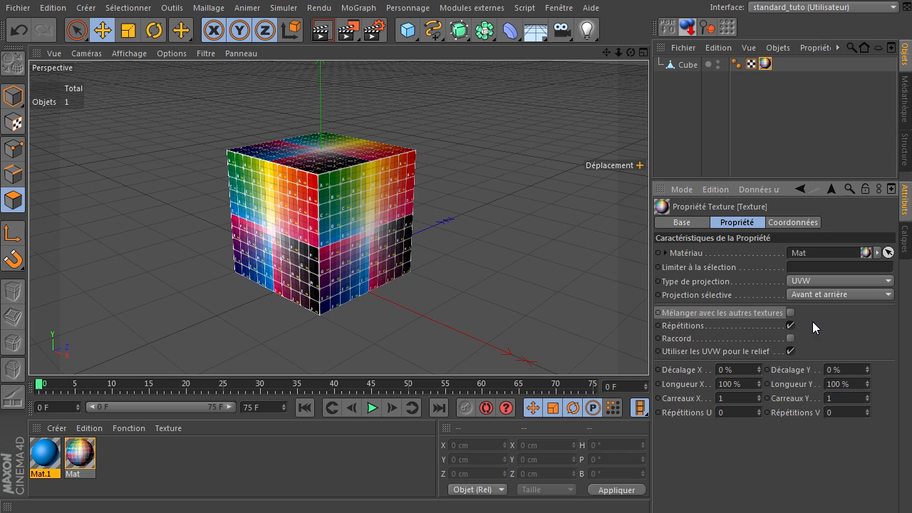
{"action": "left_click", "coordinate": [38, 461]}
{"action": "key", "text": "Delete"}
{"action": "left_click", "coordinate": [765, 64]}
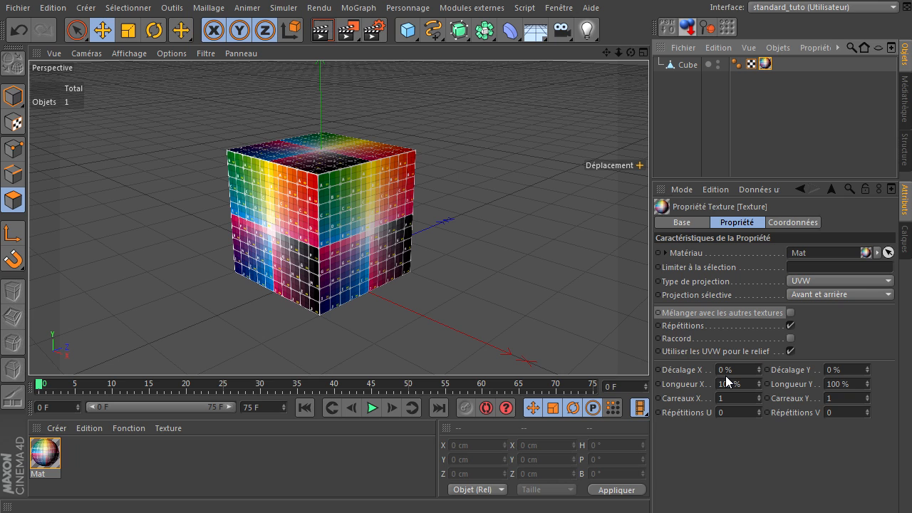
{"action": "left_click", "coordinate": [727, 325]}
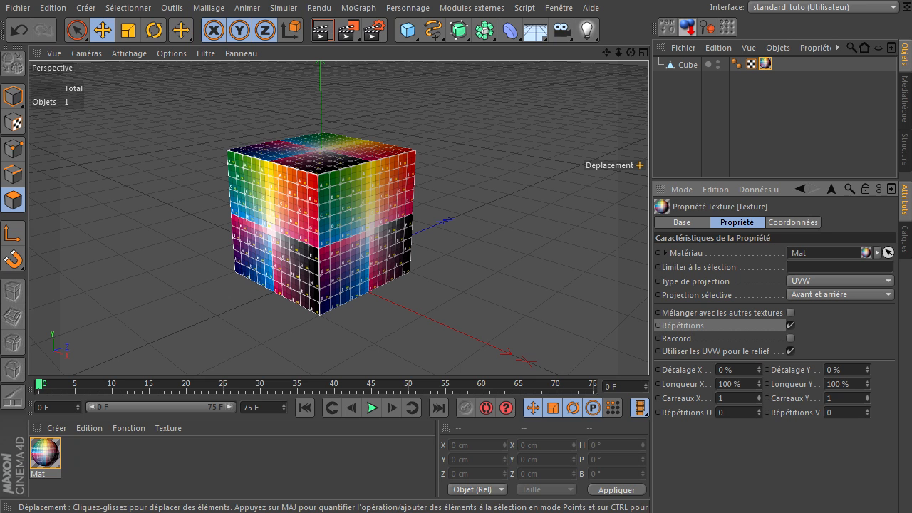
Step: Add a plane object to the scene and delete the cube
{"action": "left_click", "coordinate": [408, 30]}
{"action": "left_click", "coordinate": [573, 73]}
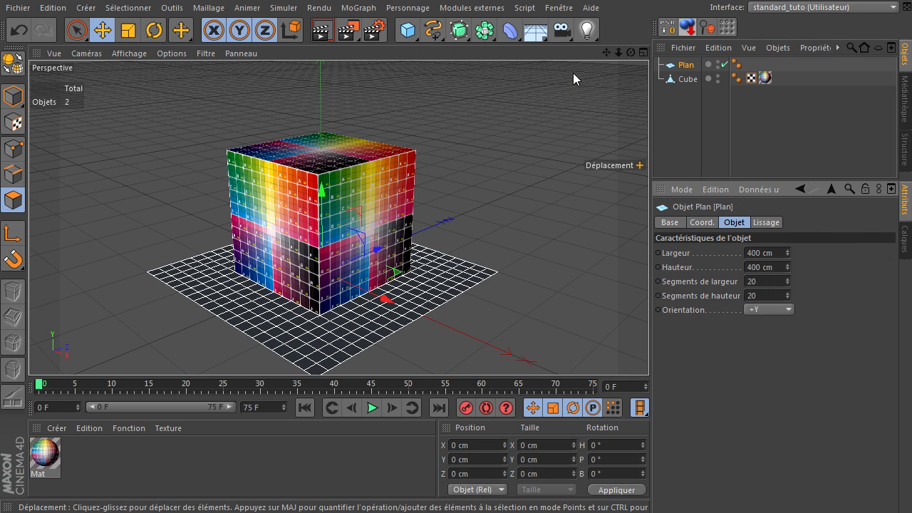
{"action": "left_click", "coordinate": [692, 80]}
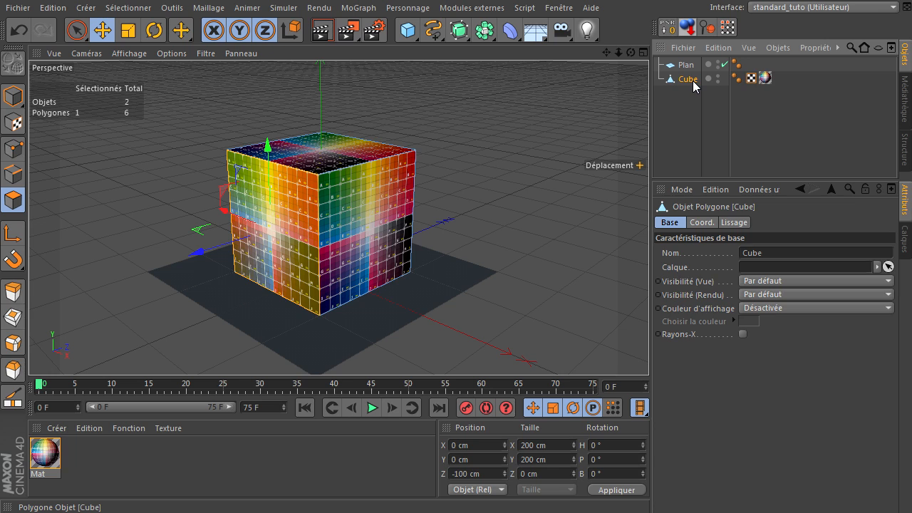
{"action": "key", "text": "Delete"}
{"action": "left_click", "coordinate": [389, 269]}
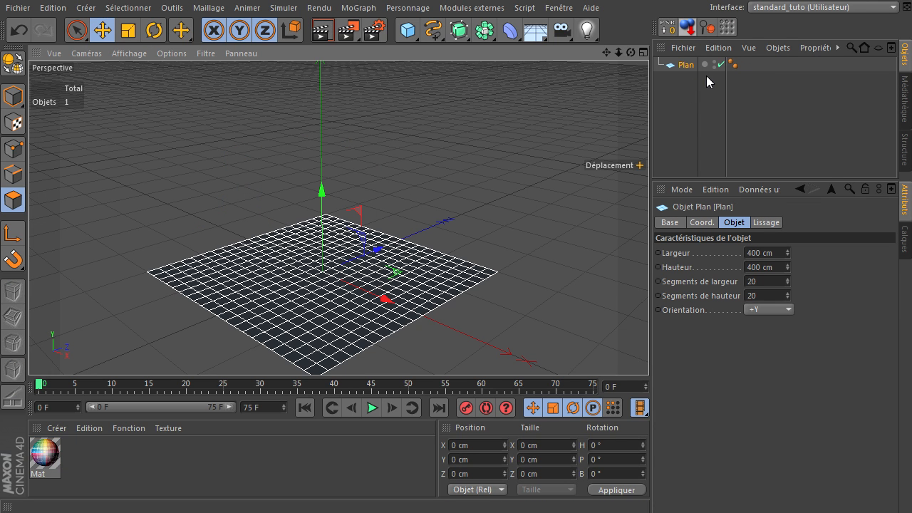
Step: Set the plane's width and height segments to 5 and its width and height to 800 cm
{"action": "double_click", "coordinate": [773, 282]}
{"action": "type", "text": "5"}
{"action": "key", "text": "Tab"}
{"action": "type", "text": "5"}
{"action": "key", "text": "Return"}
{"action": "type", "text": "800"}
{"action": "left_click", "coordinate": [770, 266]}
{"action": "type", "text": "800"}
{"action": "key", "text": "Return"}
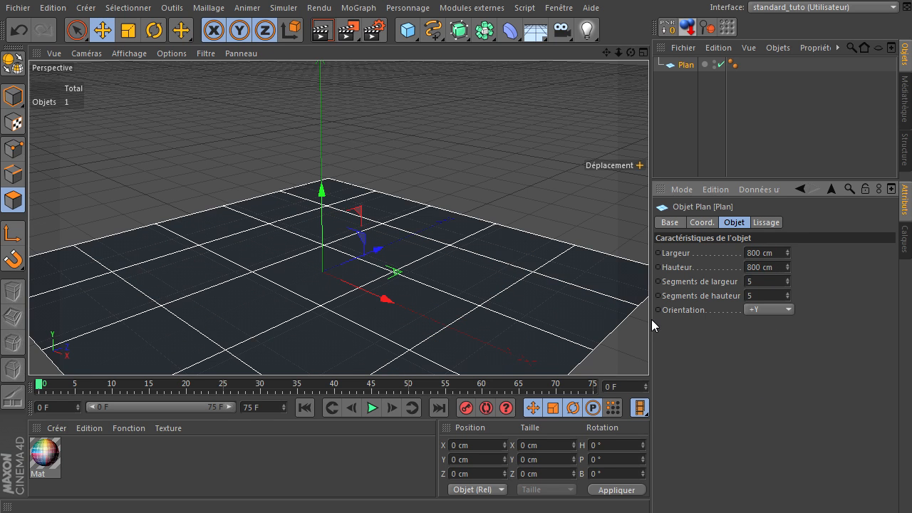
Step: Apply the Mat material to the plane
{"action": "scroll", "coordinate": [444, 218], "scroll_direction": "down", "scroll_amount": 2}
{"action": "left_click", "coordinate": [43, 447]}
{"action": "left_click_drag", "start_coordinate": [43, 451], "coordinate": [681, 66]}
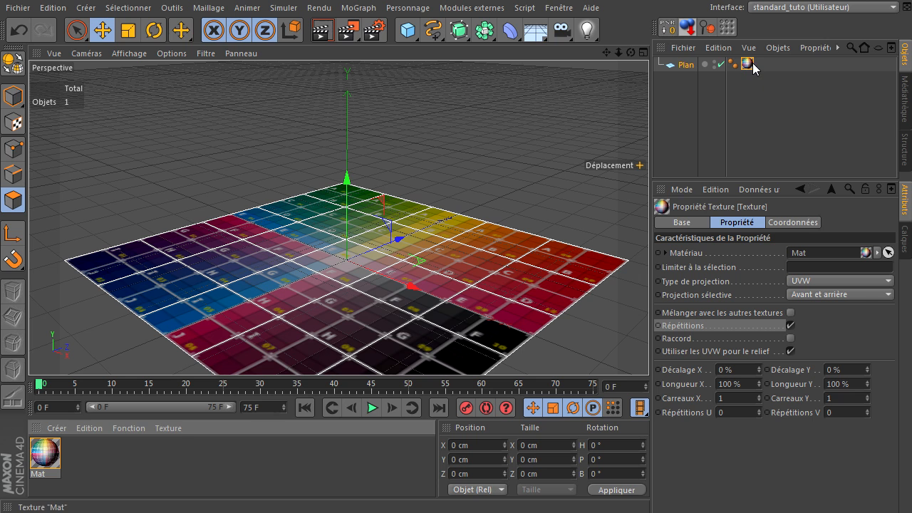
Step: Try the Sphérique projection on the plane's texture tag and settle on Planaire
{"action": "left_click", "coordinate": [858, 278]}
{"action": "left_click", "coordinate": [848, 295]}
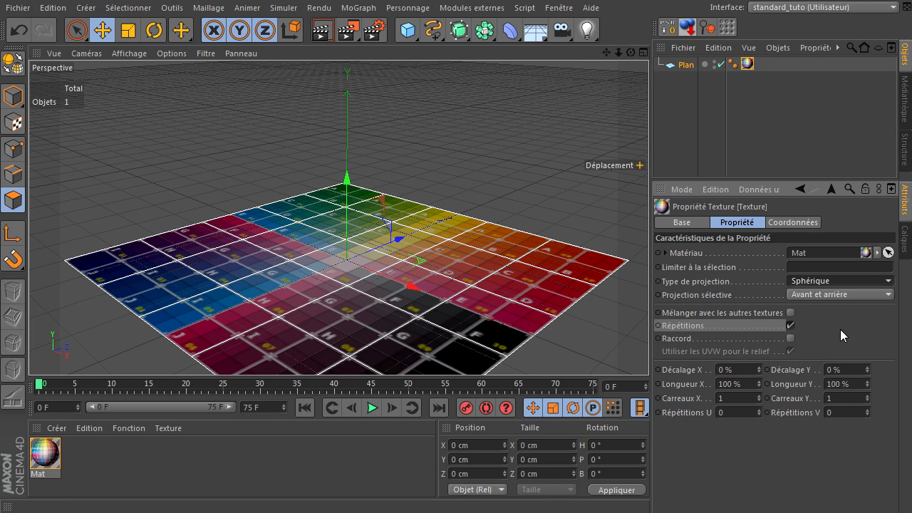
{"action": "left_click", "coordinate": [855, 281]}
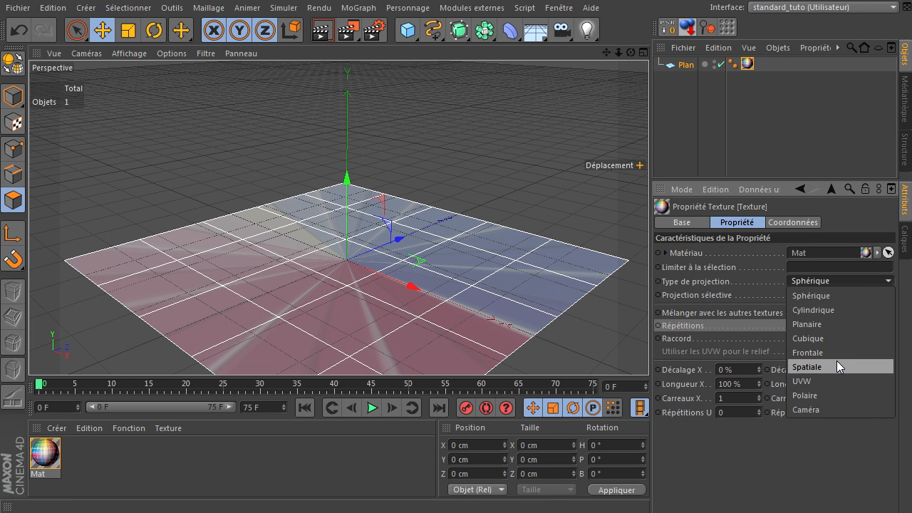
{"action": "left_click", "coordinate": [818, 326]}
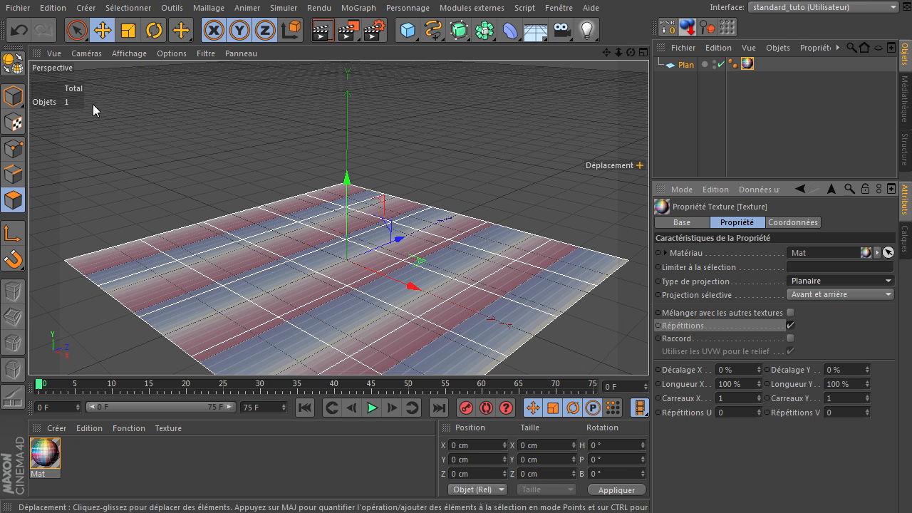
Step: In texture mode, rotate the planar texture projection about its X axis until it lies flat on the plane, undoing a first attempt
{"action": "left_click", "coordinate": [13, 123]}
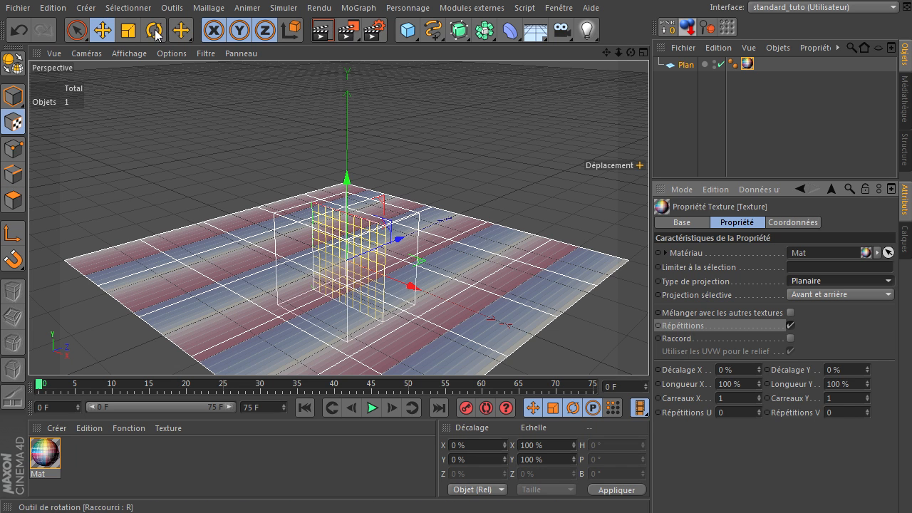
{"action": "left_click", "coordinate": [154, 30]}
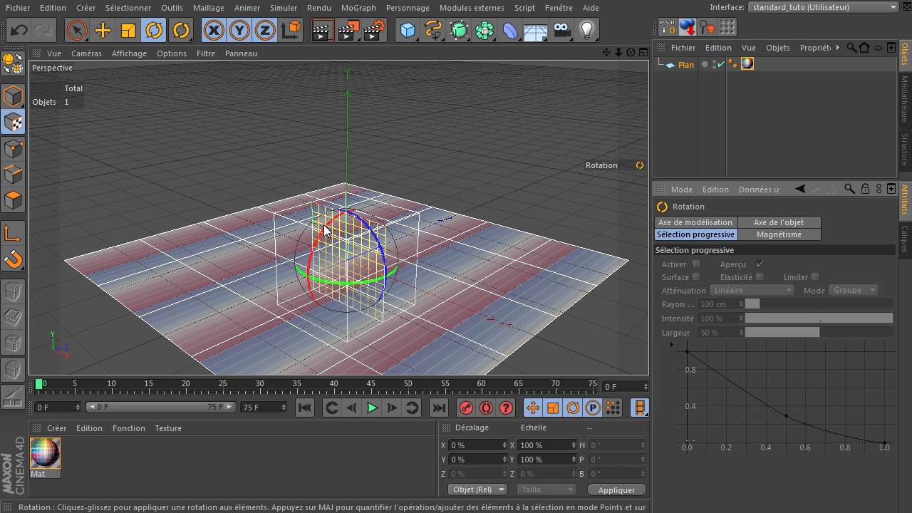
{"action": "left_click_drag", "start_coordinate": [324, 228], "coordinate": [329, 223]}
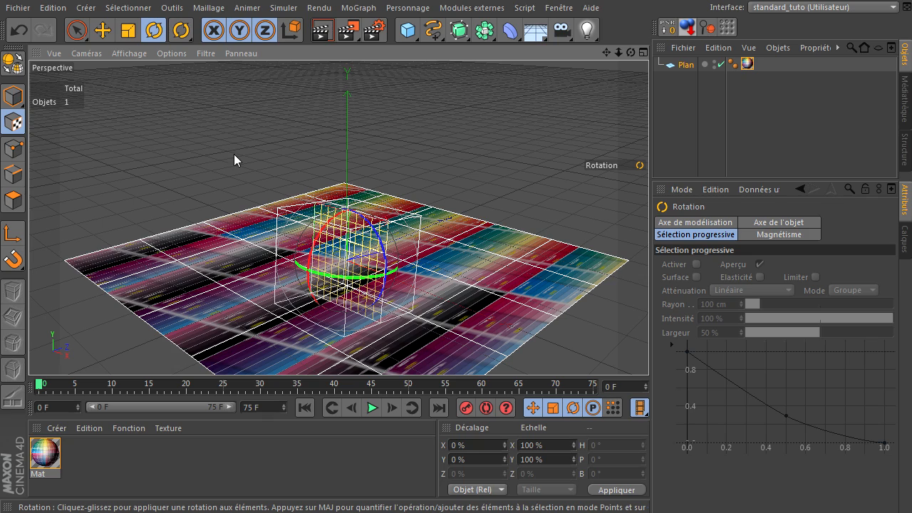
{"action": "key", "text": "ctrl+z"}
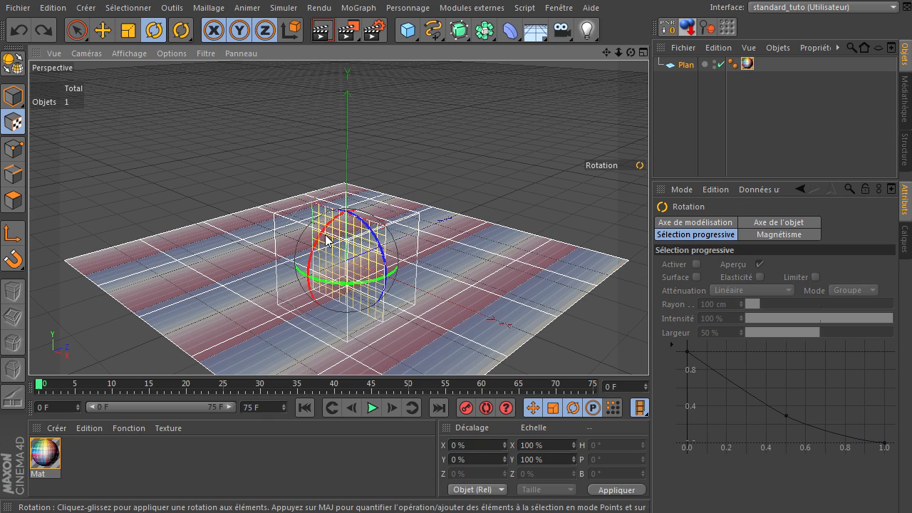
{"action": "left_click_drag", "start_coordinate": [326, 240], "coordinate": [380, 212]}
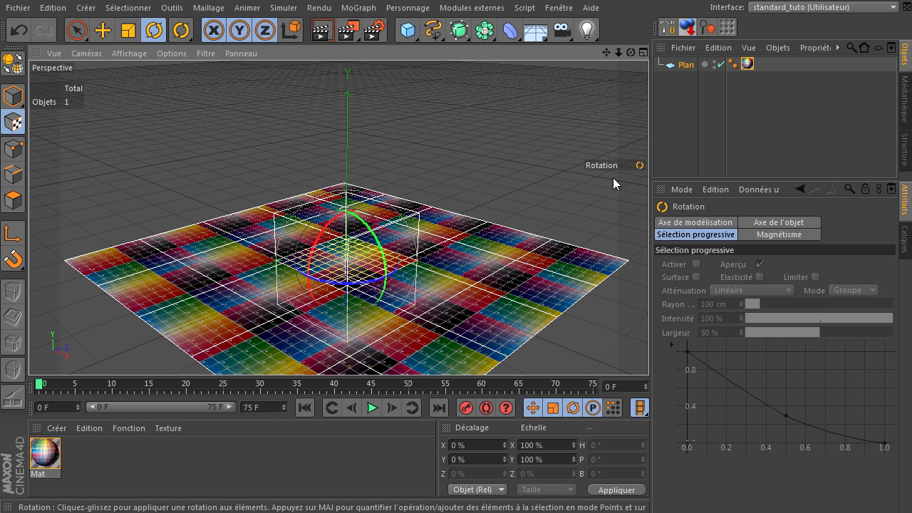
Step: Return to model mode and deselect the plane with the Live Selection tool active
{"action": "left_click", "coordinate": [715, 57]}
{"action": "left_click", "coordinate": [685, 65]}
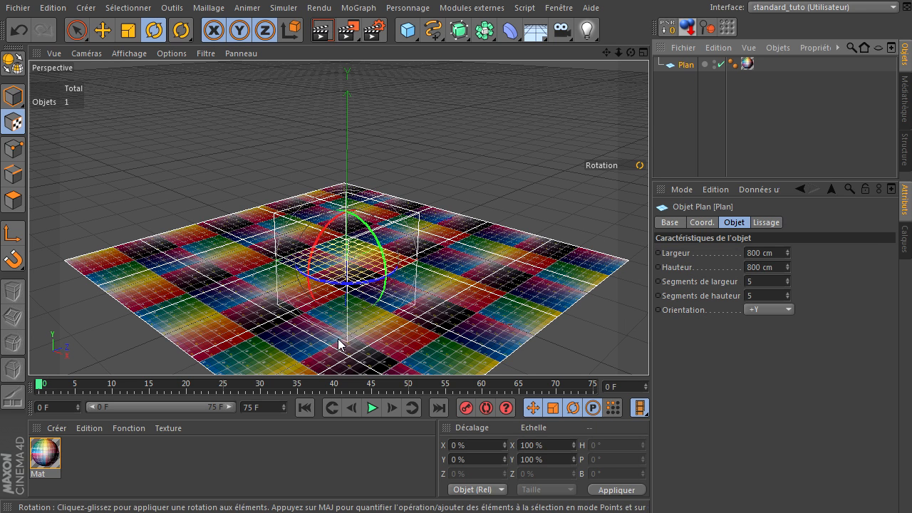
{"action": "left_click", "coordinate": [14, 98]}
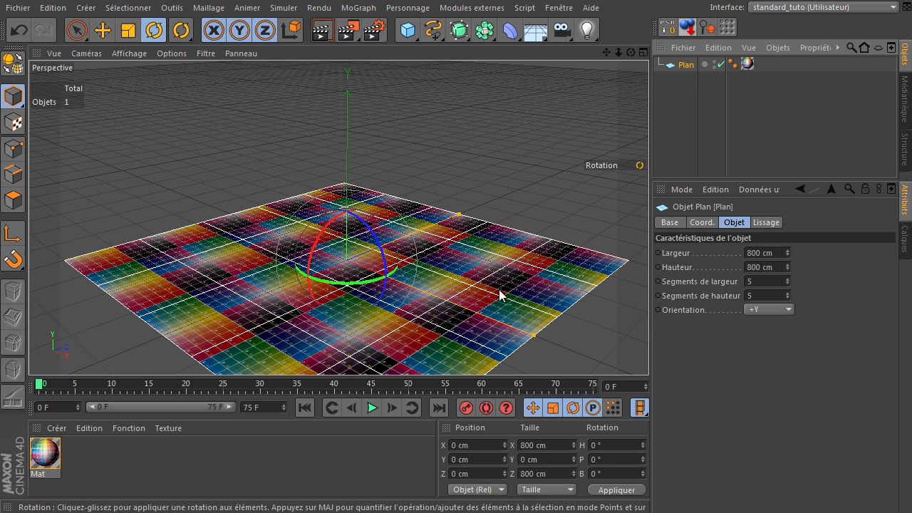
{"action": "left_click", "coordinate": [543, 159]}
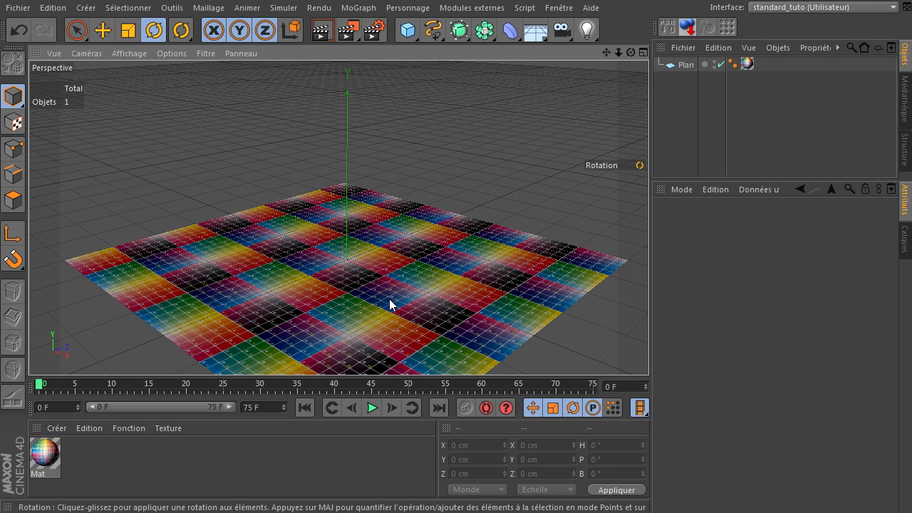
{"action": "left_click", "coordinate": [336, 250]}
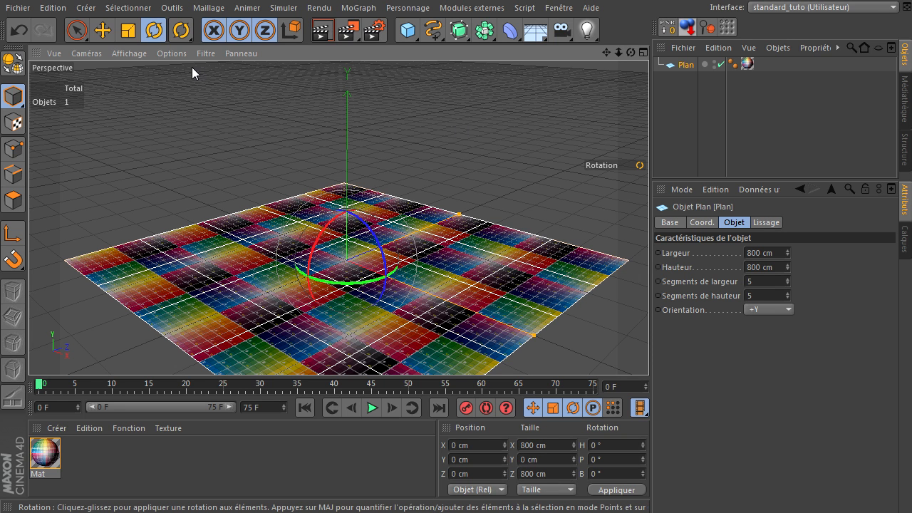
{"action": "left_click", "coordinate": [75, 30]}
{"action": "left_click", "coordinate": [158, 154]}
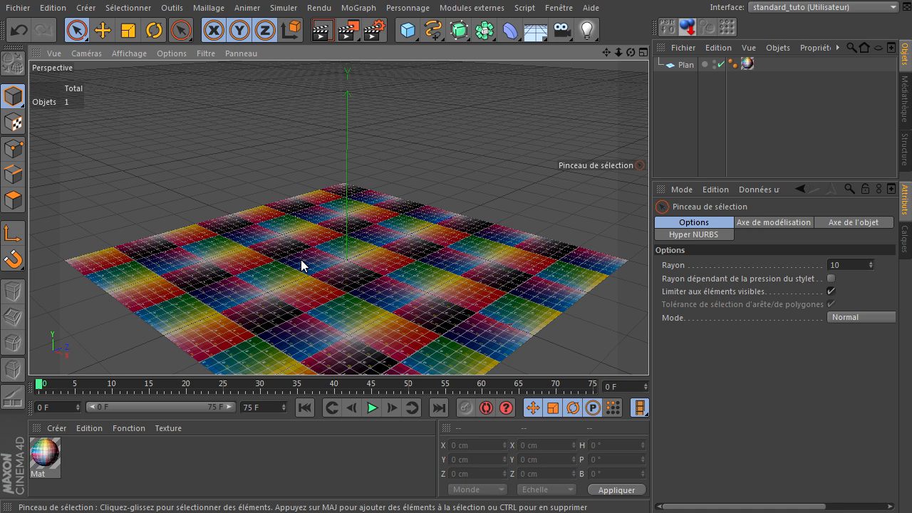
Step: Switch to XnView to look at the original ash_uvgrid01.jpg image and close its window
{"action": "key", "text": "alt+Tab"}
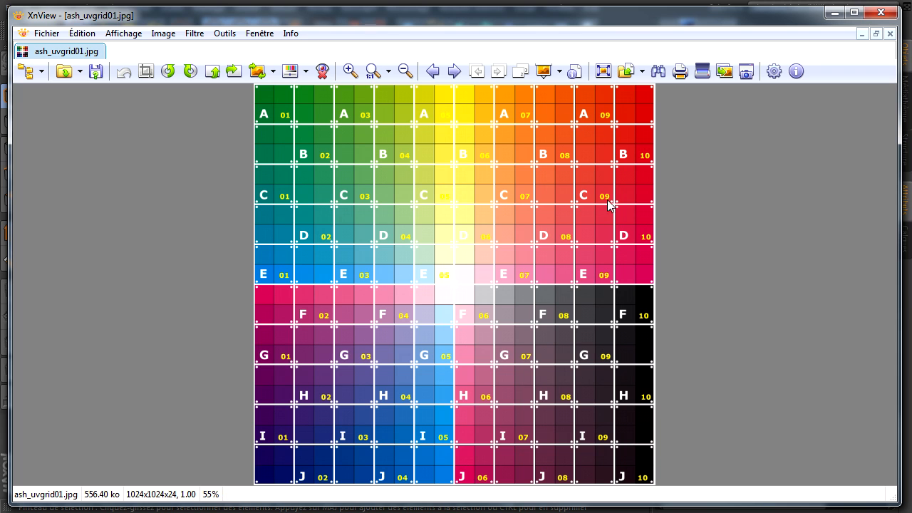
{"action": "left_click", "coordinate": [881, 12]}
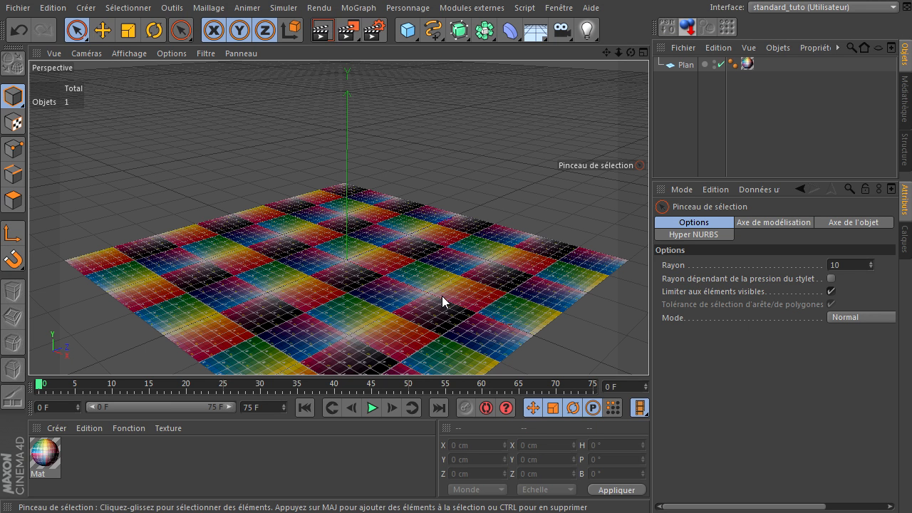
Step: Turn off Répétitions on the plane's texture tag and select the plane to compare its extent with the single tile
{"action": "left_click", "coordinate": [747, 64]}
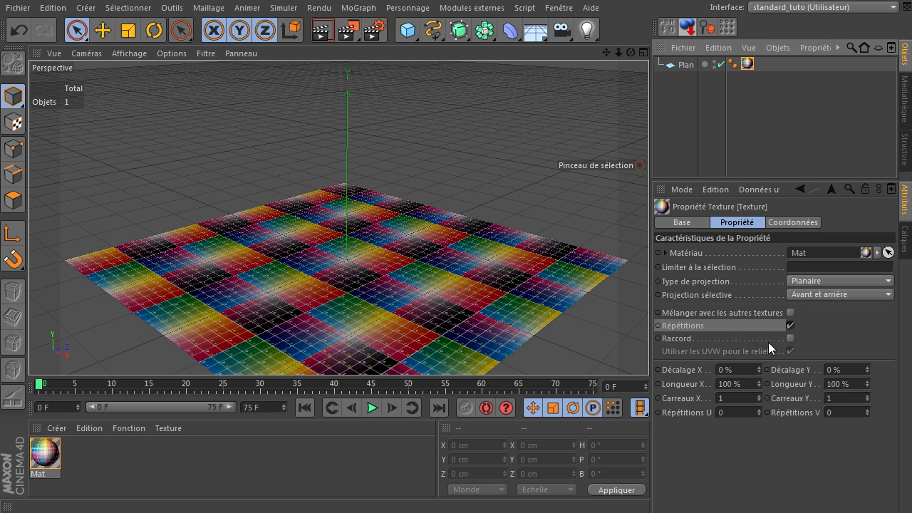
{"action": "left_click", "coordinate": [790, 325]}
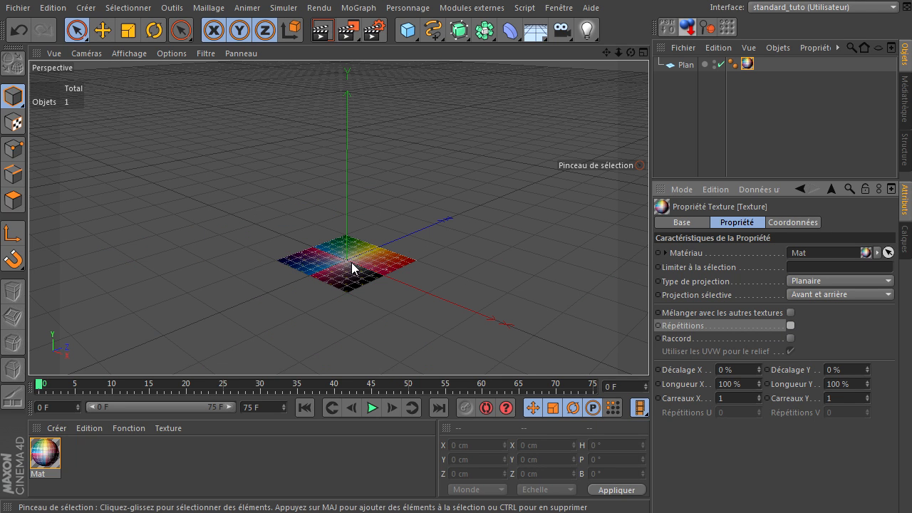
{"action": "left_click", "coordinate": [673, 63]}
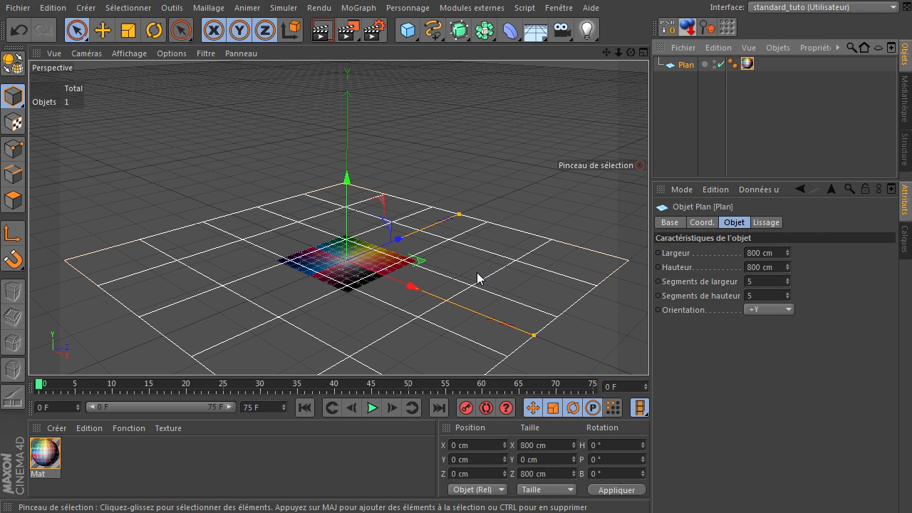
Step: Turn Répétitions back on for the plane's texture tag and examine how adjacent tiles meet
{"action": "left_click", "coordinate": [748, 64]}
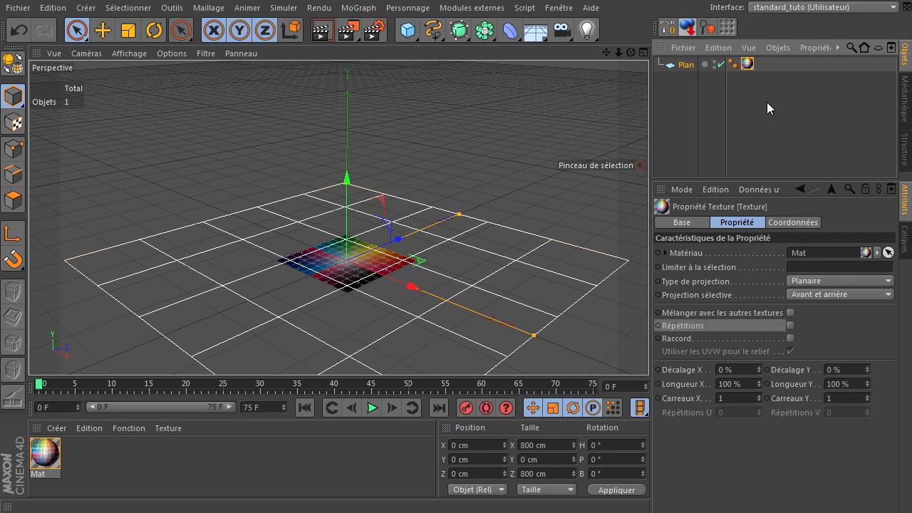
{"action": "left_click", "coordinate": [790, 326]}
{"action": "scroll", "coordinate": [415, 277], "scroll_direction": "up", "scroll_amount": 2}
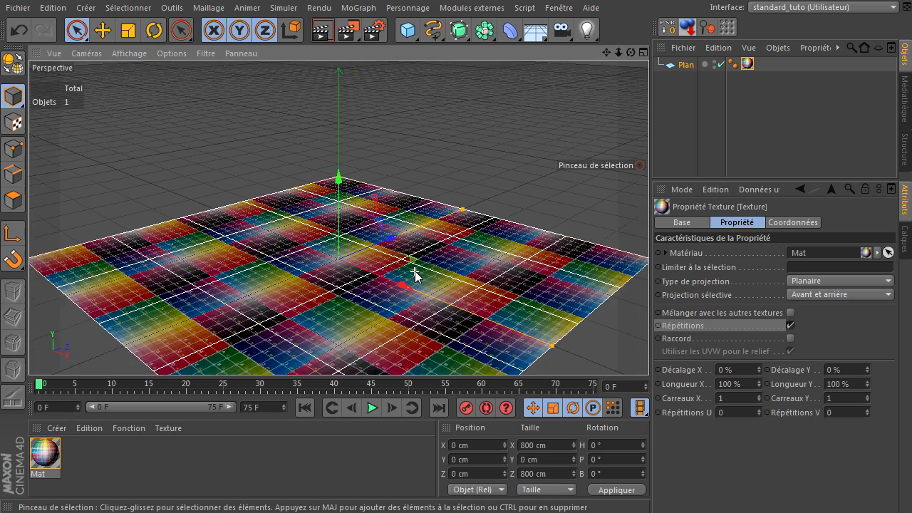
{"action": "scroll", "coordinate": [414, 271], "scroll_direction": "up", "scroll_amount": 5}
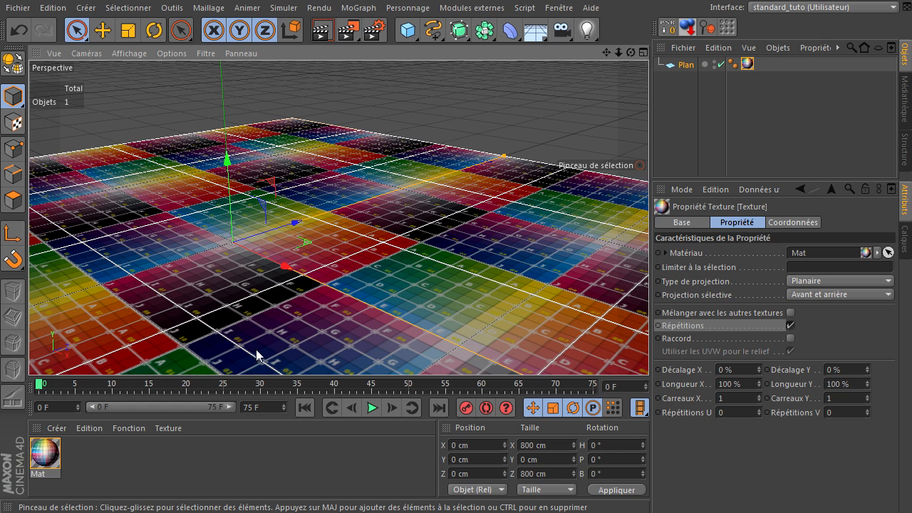
{"action": "scroll", "coordinate": [458, 289], "scroll_direction": "down", "scroll_amount": 4}
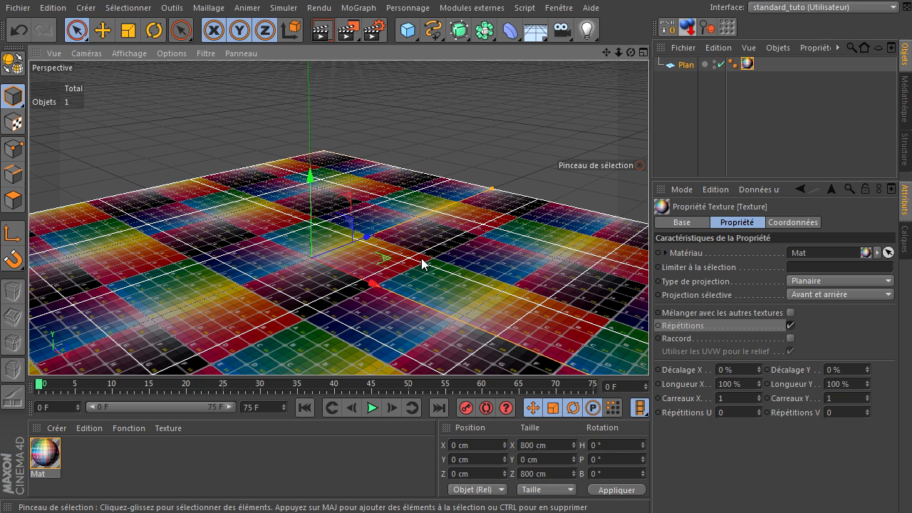
Step: Turn on Raccord for the plane's texture tag and render the view to examine the joins between tiles
{"action": "scroll", "coordinate": [430, 372], "scroll_direction": "down", "scroll_amount": 2}
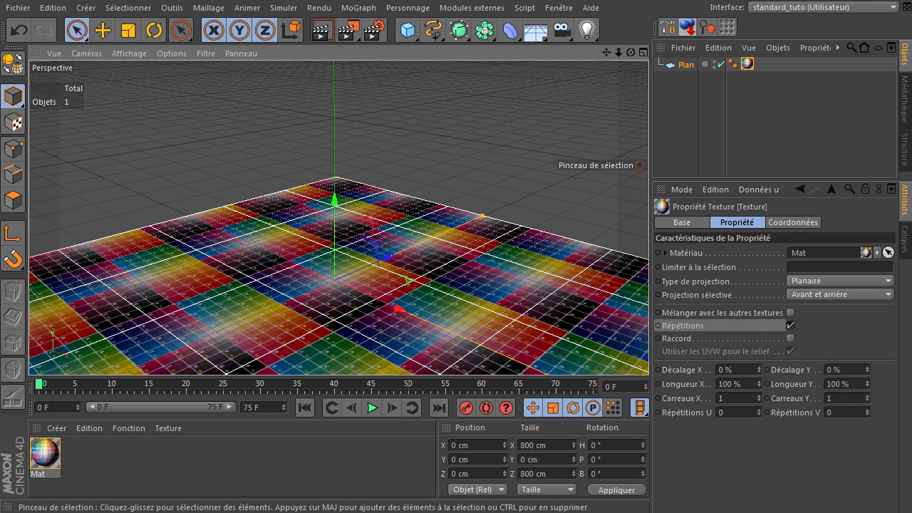
{"action": "left_click", "coordinate": [790, 339]}
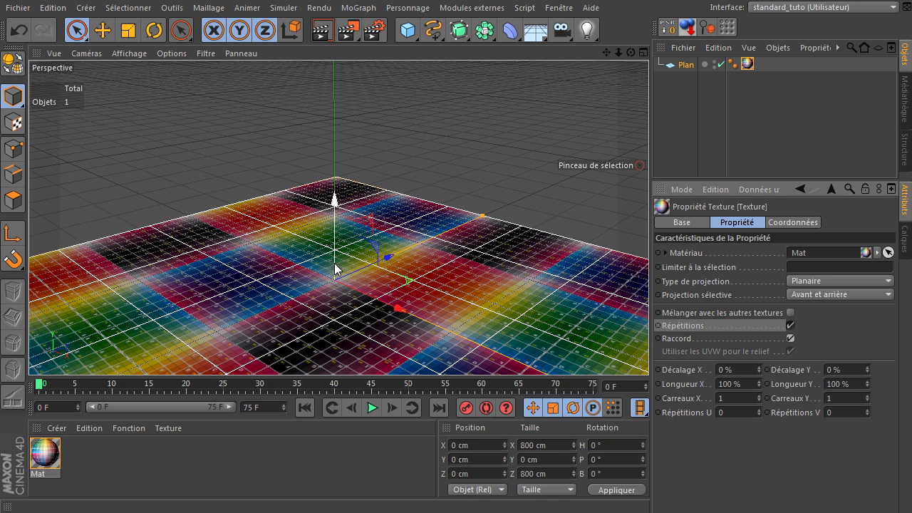
{"action": "left_click", "coordinate": [324, 32]}
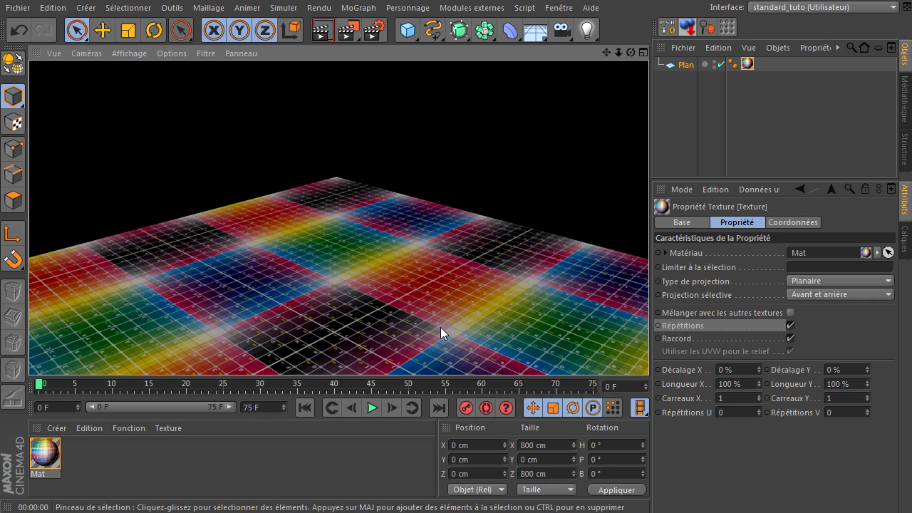
{"action": "scroll", "coordinate": [441, 328], "scroll_direction": "up", "scroll_amount": 8}
{"action": "key", "text": "ctrl+r"}
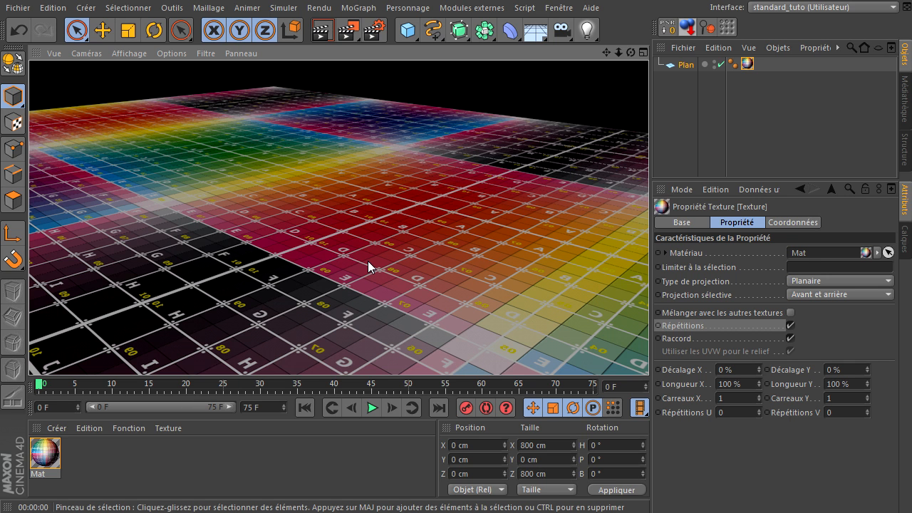
{"action": "scroll", "coordinate": [368, 260], "scroll_direction": "down", "scroll_amount": 5}
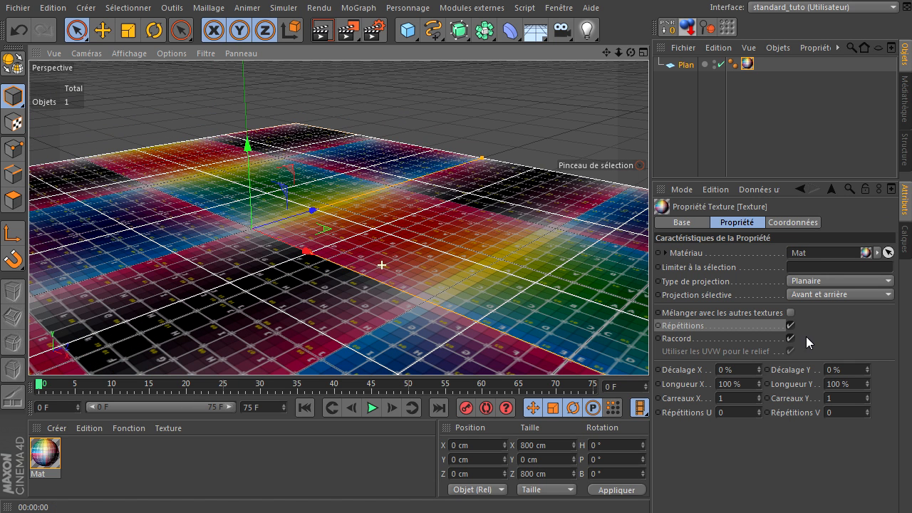
Step: Toggle Raccord on the plane's texture tag to compare the repeated tiles with and without it
{"action": "left_click", "coordinate": [789, 338]}
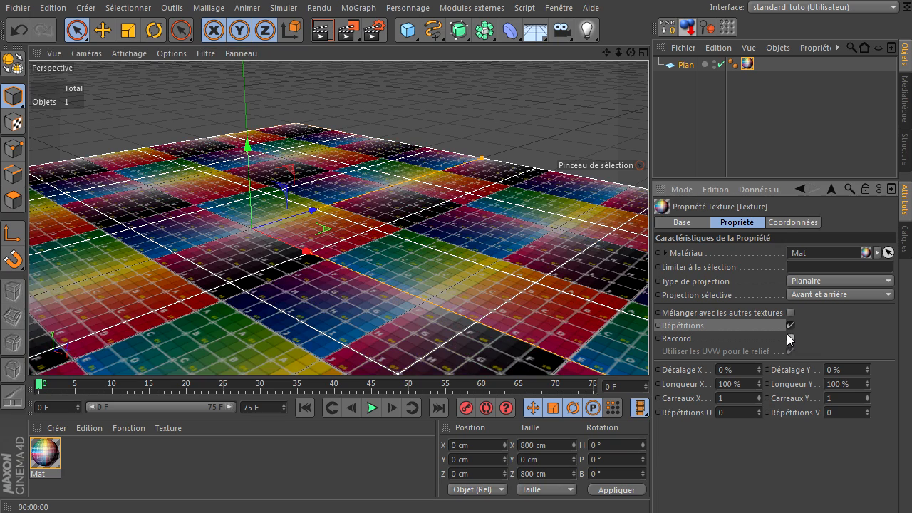
{"action": "left_click", "coordinate": [789, 338]}
{"action": "scroll", "coordinate": [500, 209], "scroll_direction": "down", "scroll_amount": 6}
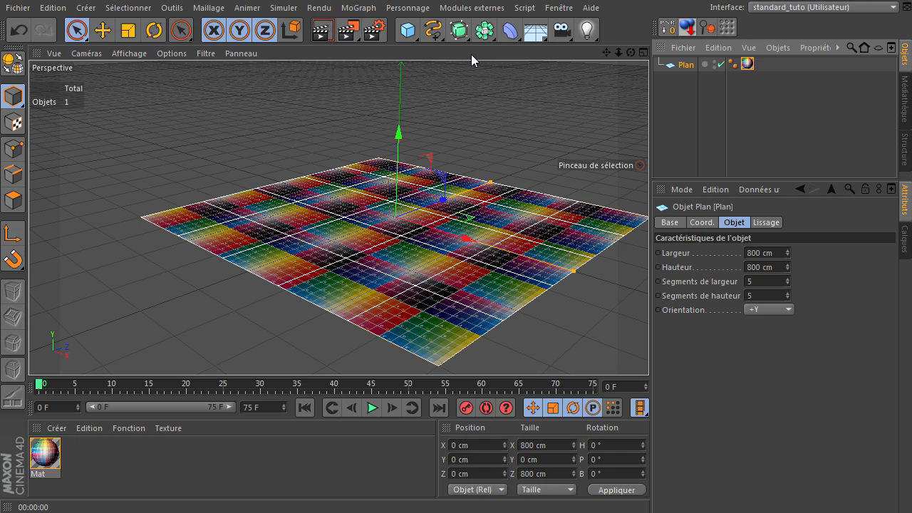
Step: Replace the plane with a new cube and convert the cube to an editable polygon object
{"action": "key", "text": "Delete"}
{"action": "left_click", "coordinate": [407, 30]}
{"action": "left_click", "coordinate": [7, 64]}
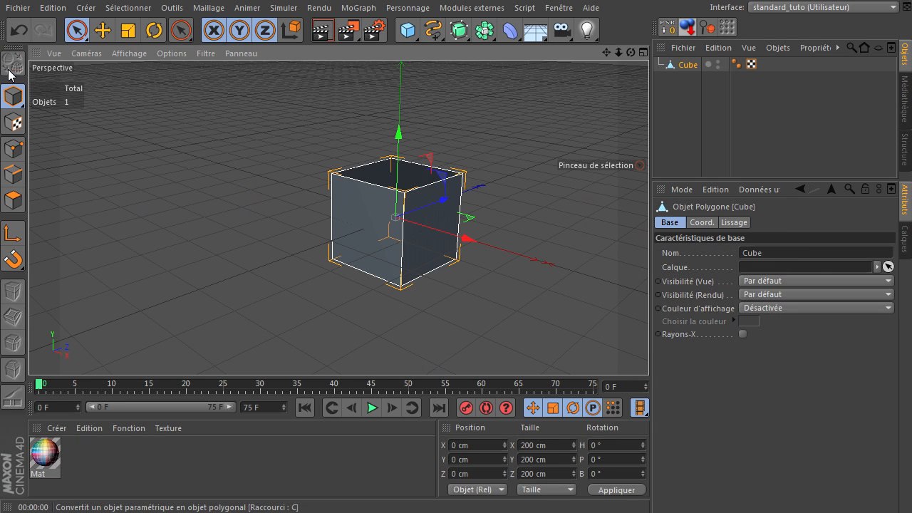
Step: Apply the Mat material to the cube and set the cube on the ground with its minimum Y at 0
{"action": "left_click_drag", "start_coordinate": [823, 44], "coordinate": [685, 67]}
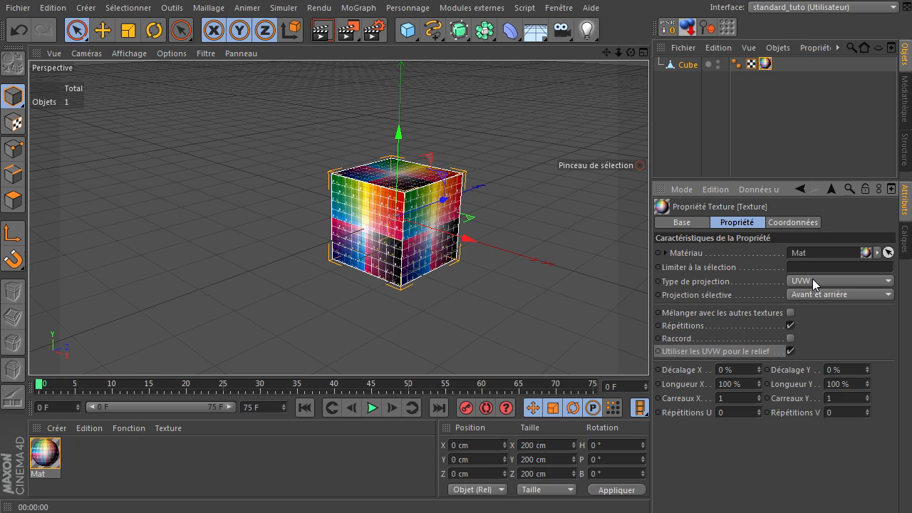
{"action": "left_click", "coordinate": [686, 23]}
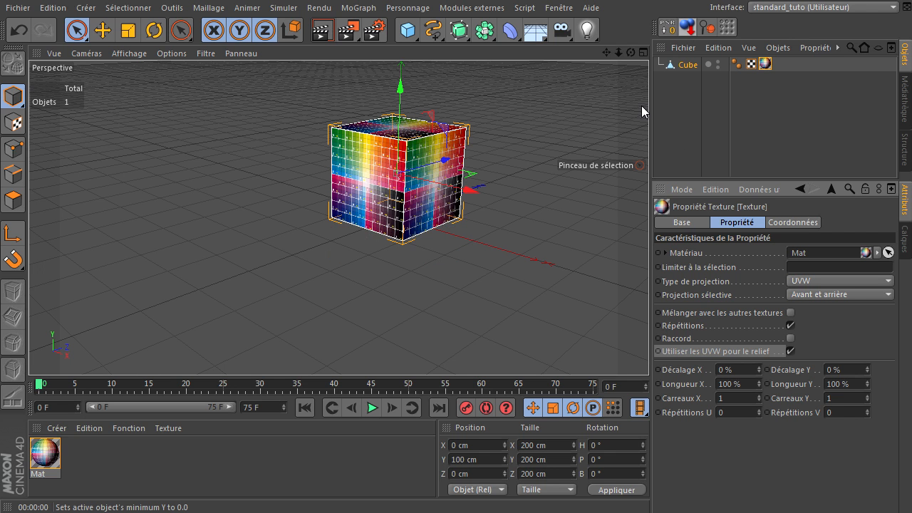
{"action": "left_click_drag", "start_coordinate": [605, 54], "coordinate": [649, 350]}
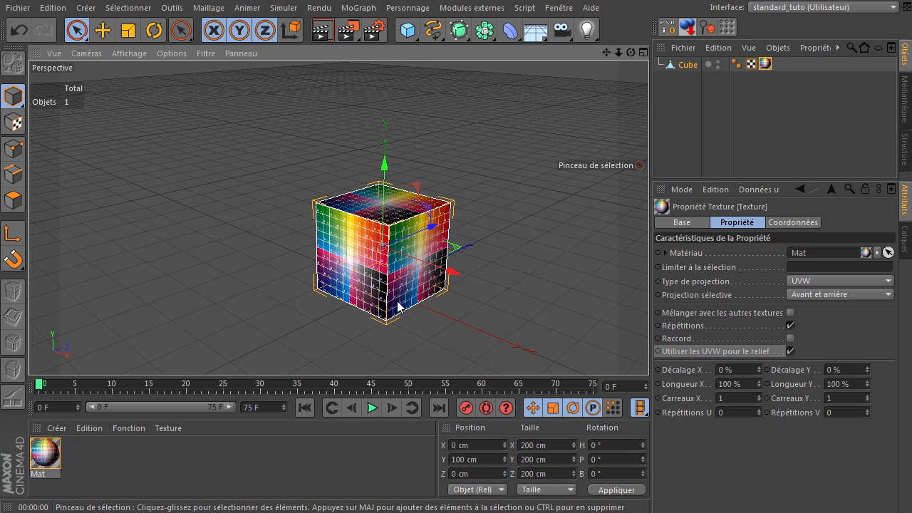
Step: Try stretching the cube along Z to about 1095 cm to see the UVW texture deform, and undo the scaling
{"action": "left_click", "coordinate": [688, 66]}
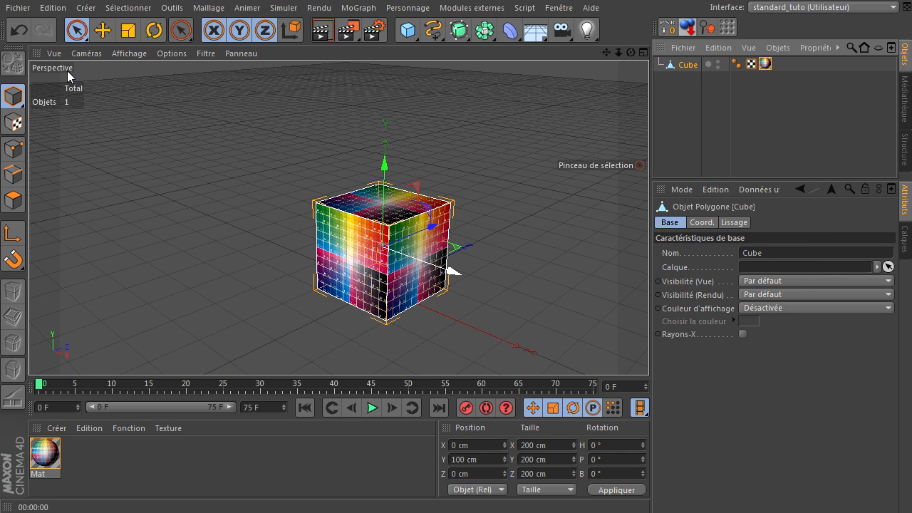
{"action": "left_click", "coordinate": [129, 30]}
{"action": "left_click_drag", "start_coordinate": [435, 226], "coordinate": [575, 194]}
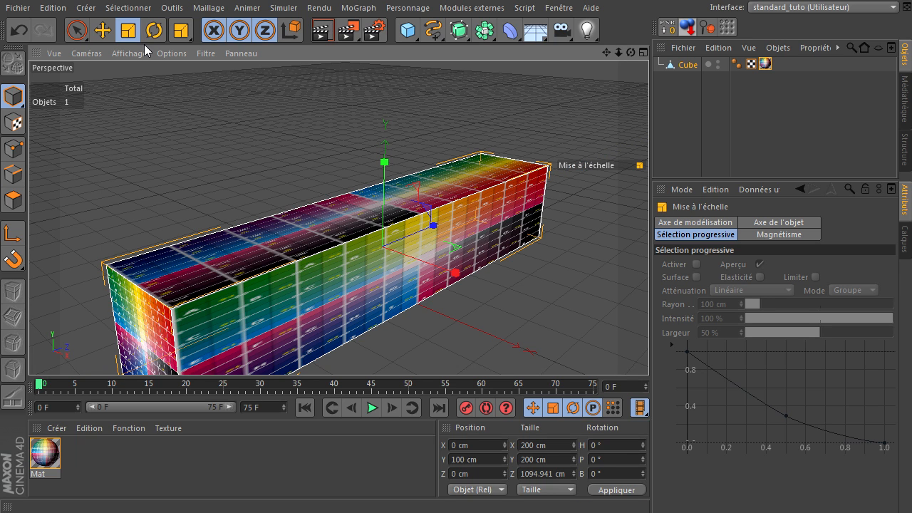
{"action": "left_click", "coordinate": [19, 31]}
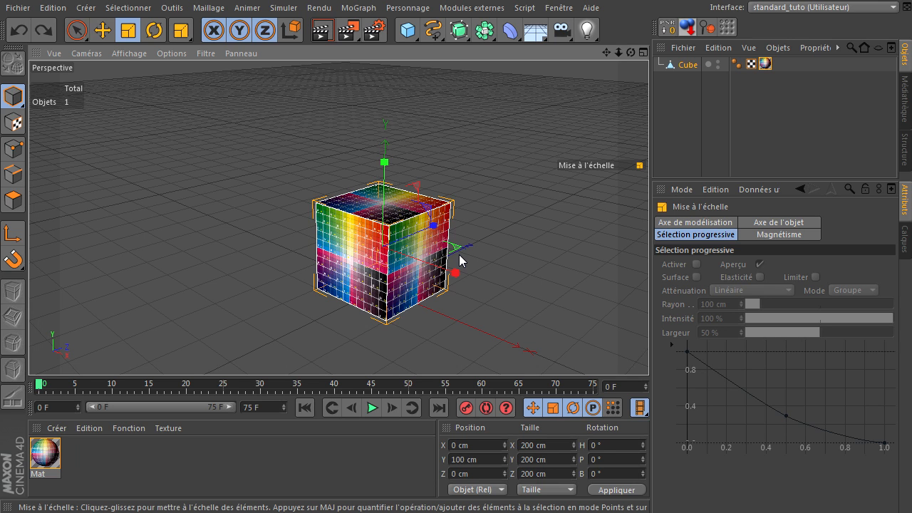
Step: Set the cube's texture projection type to Planaire and examine the front and side faces from several angles
{"action": "left_click", "coordinate": [766, 64]}
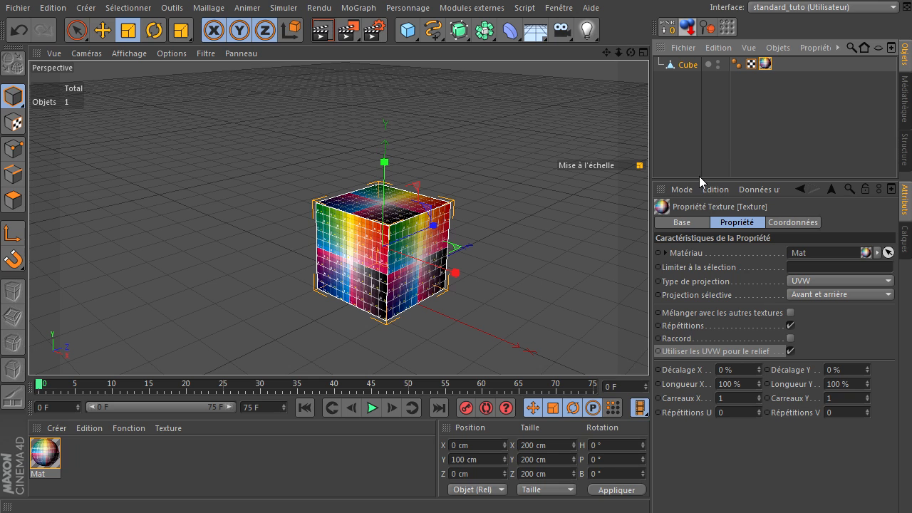
{"action": "left_click", "coordinate": [813, 277]}
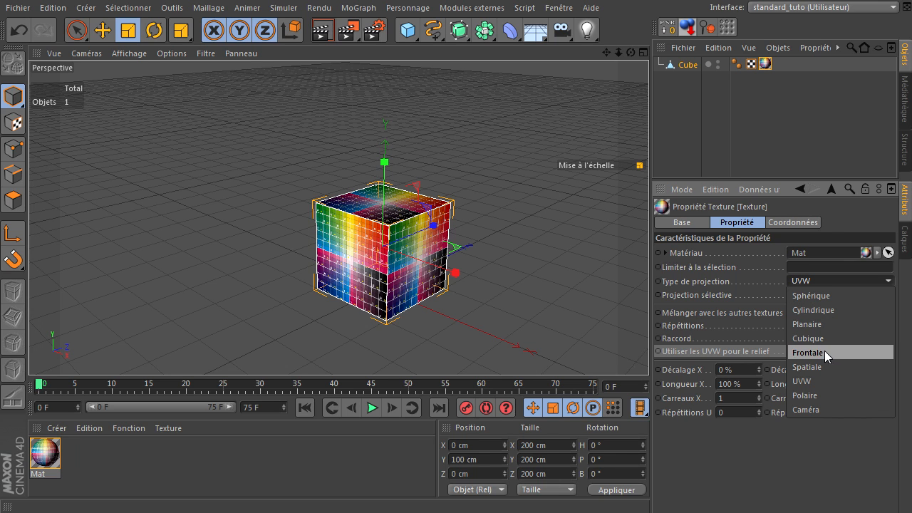
{"action": "left_click", "coordinate": [837, 457]}
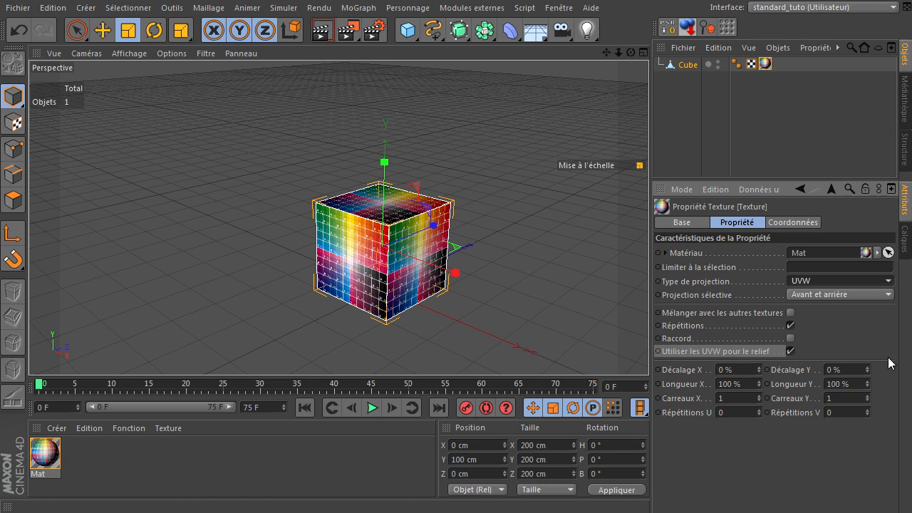
{"action": "left_click", "coordinate": [819, 280]}
{"action": "left_click", "coordinate": [820, 279]}
{"action": "left_click", "coordinate": [820, 279]}
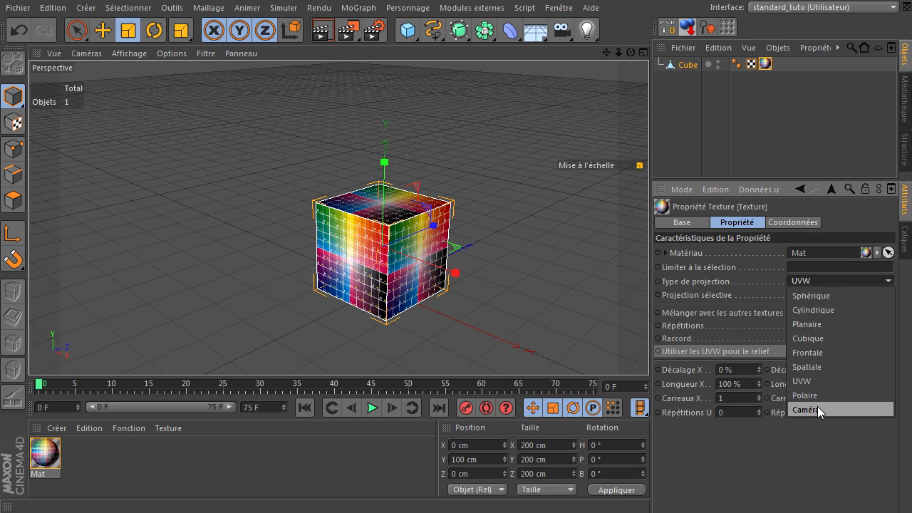
{"action": "left_click", "coordinate": [826, 323]}
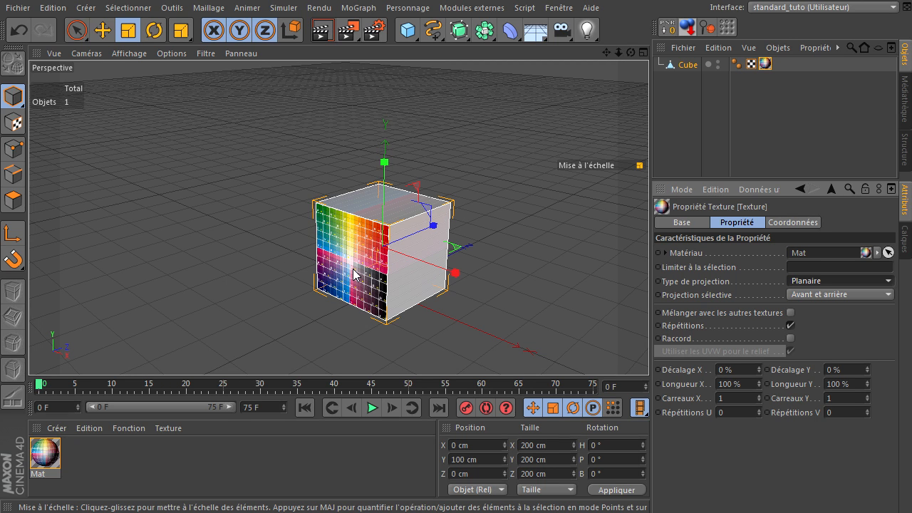
{"action": "scroll", "coordinate": [353, 271], "scroll_direction": "up", "scroll_amount": 4}
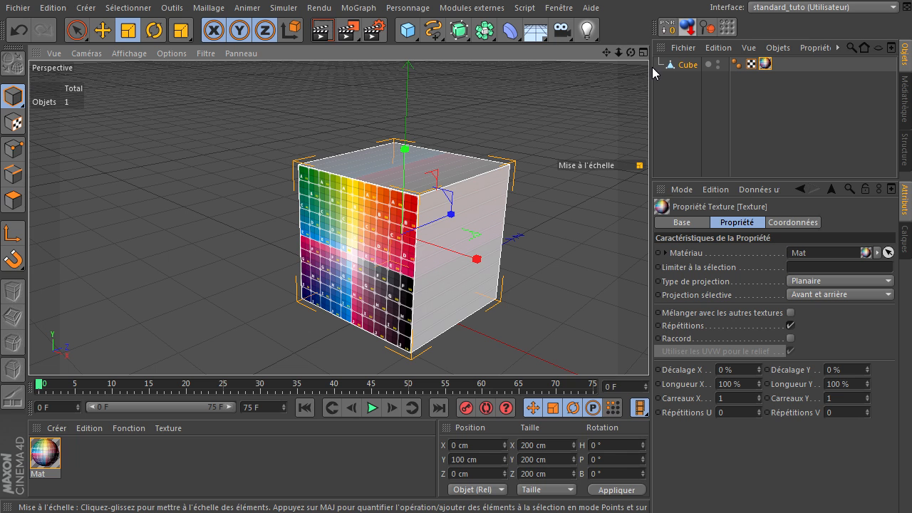
{"action": "left_click_drag", "start_coordinate": [631, 52], "coordinate": [622, 345]}
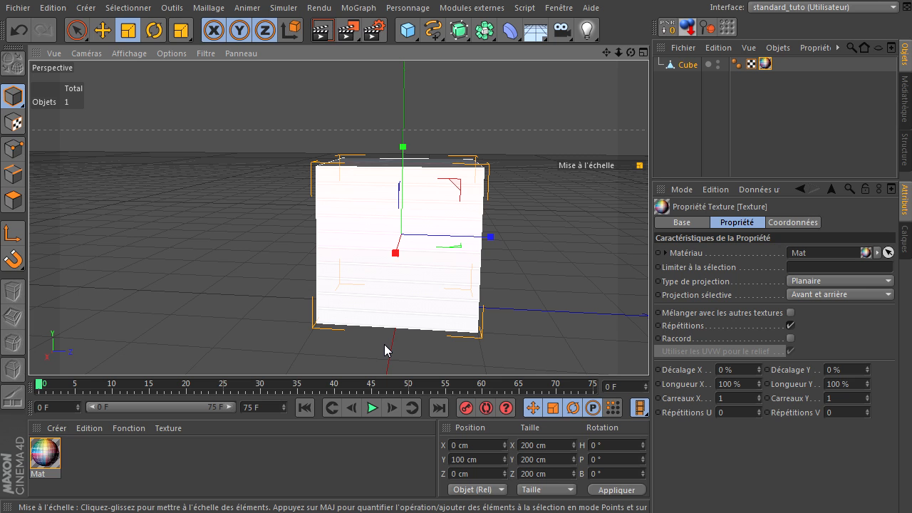
{"action": "left_click_drag", "start_coordinate": [630, 52], "coordinate": [647, 349]}
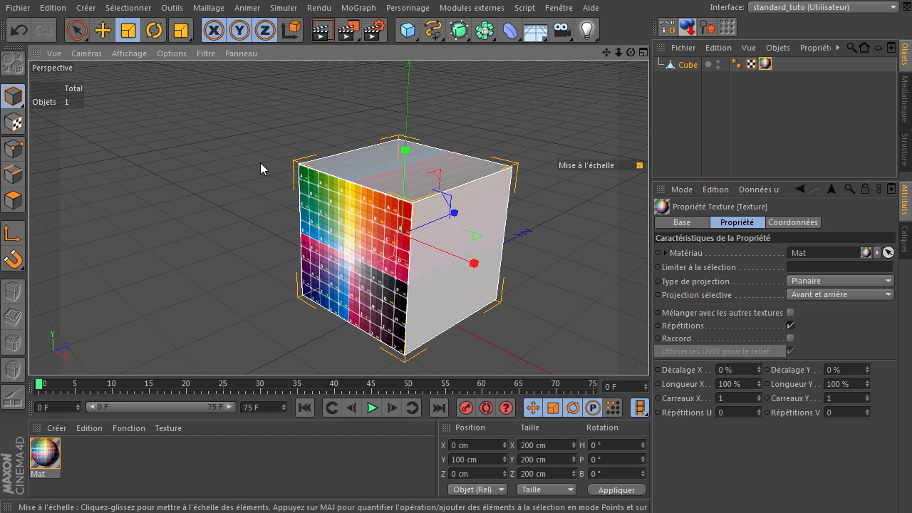
Step: Select the cube and switch to texture axis mode to display its projection plane
{"action": "left_click", "coordinate": [688, 66]}
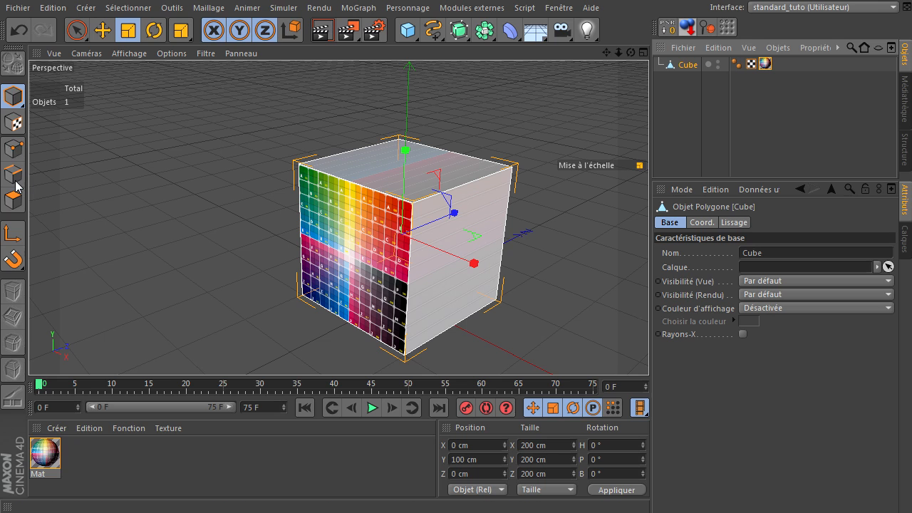
{"action": "left_click", "coordinate": [16, 125]}
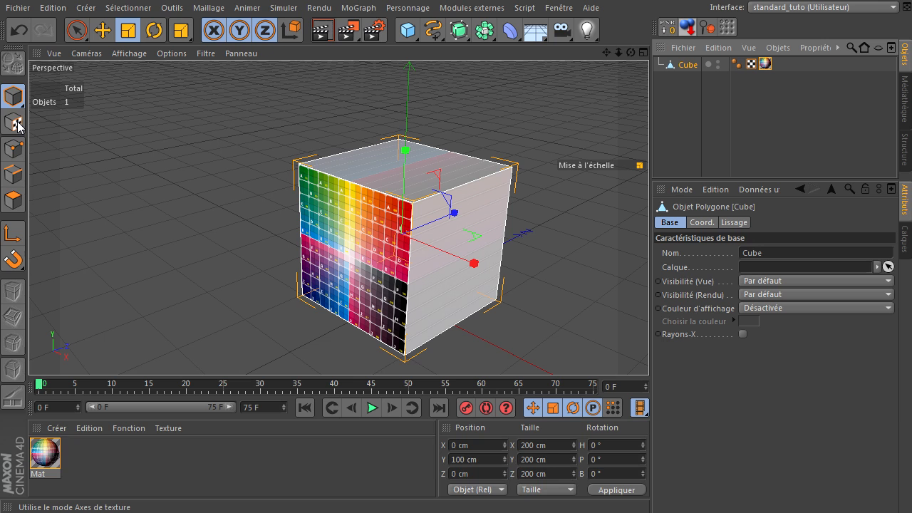
{"action": "left_click", "coordinate": [16, 125]}
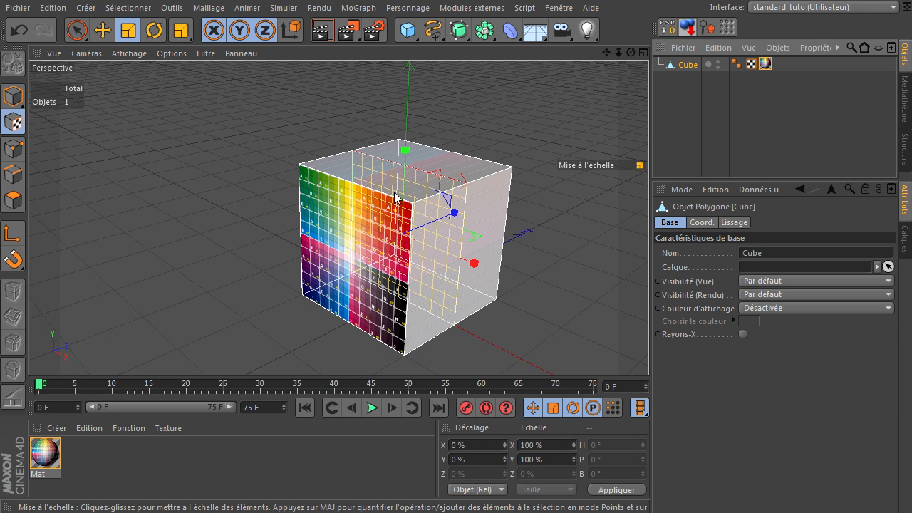
{"action": "scroll", "coordinate": [428, 199], "scroll_direction": "up", "scroll_amount": 5}
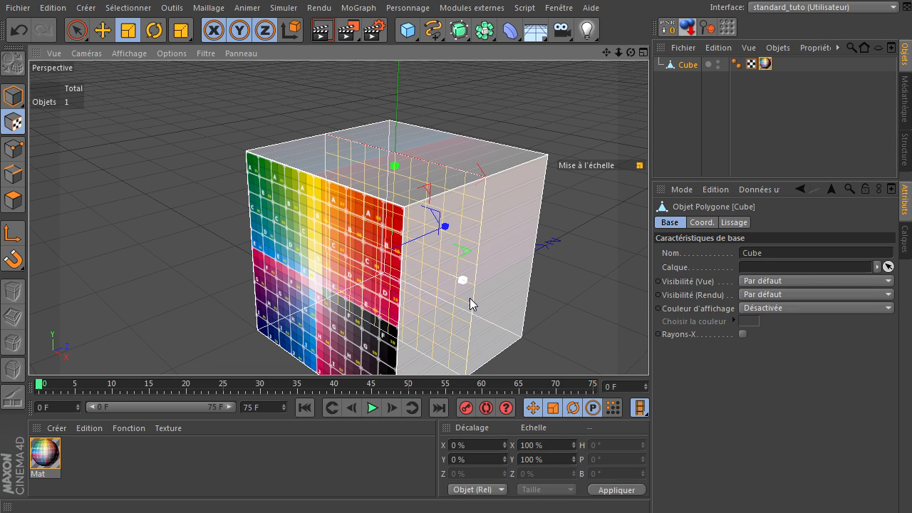
Step: Hide the cube in the viewport to examine the planar projection grid alone, and restore its visibility
{"action": "left_click", "coordinate": [718, 62]}
{"action": "left_click", "coordinate": [718, 62]}
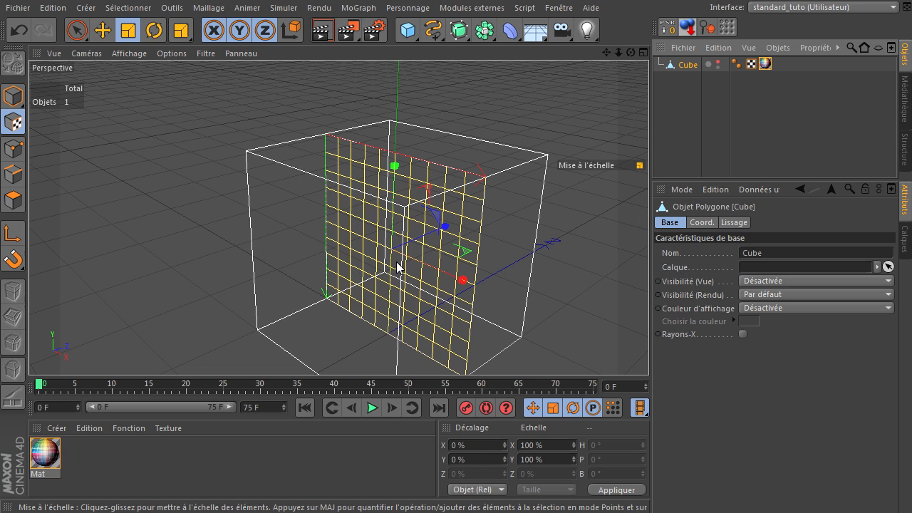
{"action": "left_click", "coordinate": [719, 61]}
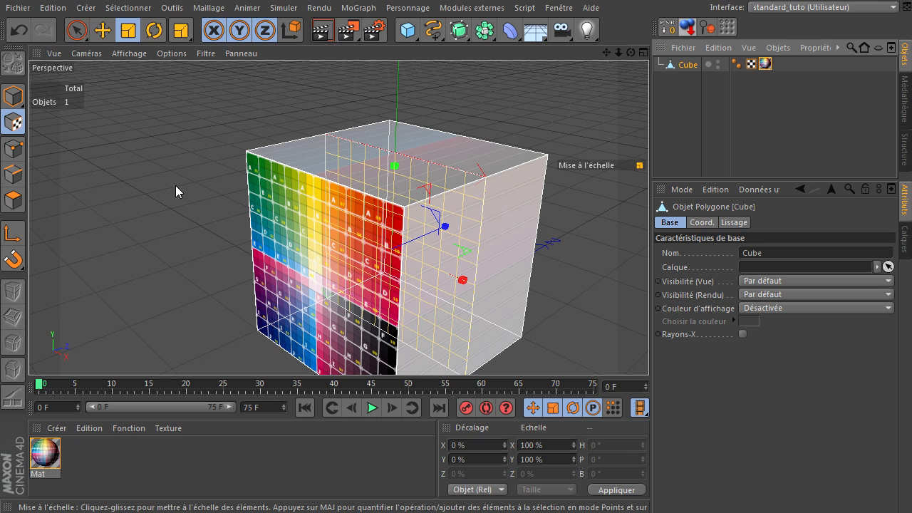
Step: Move the texture projection plane slightly upward on the cube along the Y axis
{"action": "left_click", "coordinate": [103, 32]}
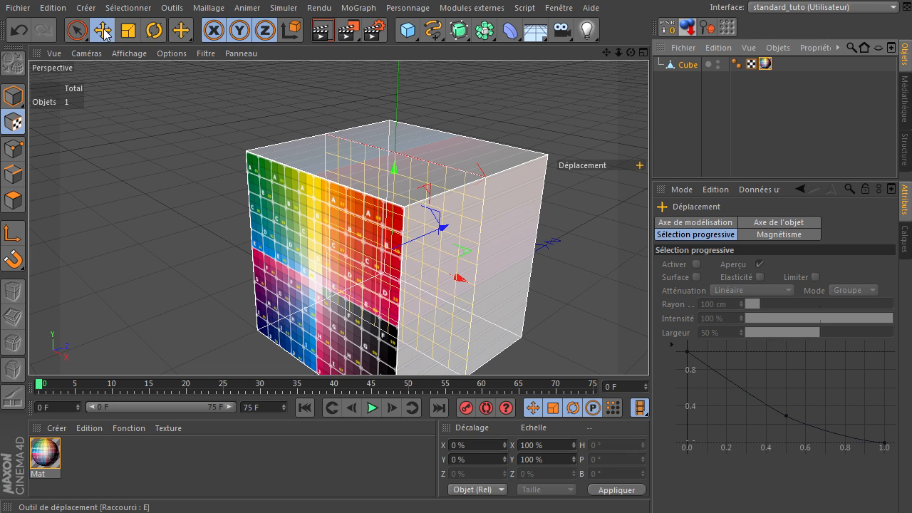
{"action": "left_click", "coordinate": [129, 30]}
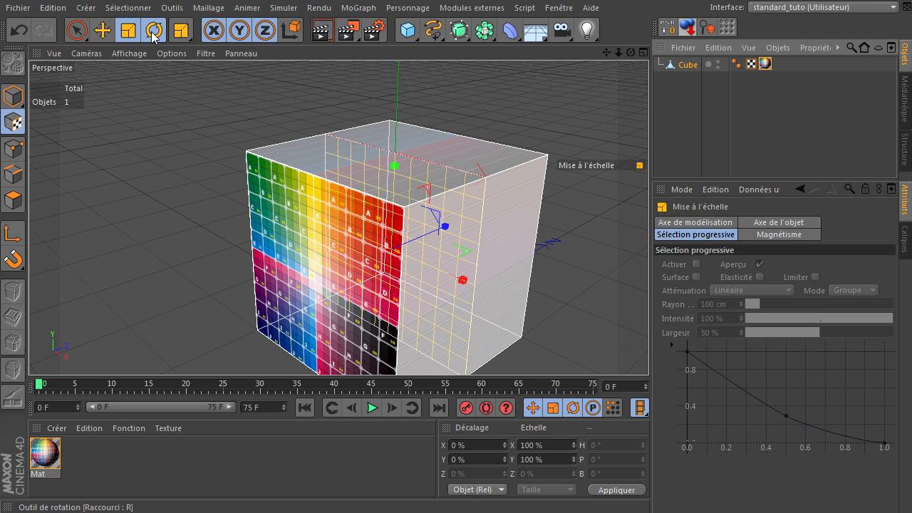
{"action": "left_click", "coordinate": [154, 31]}
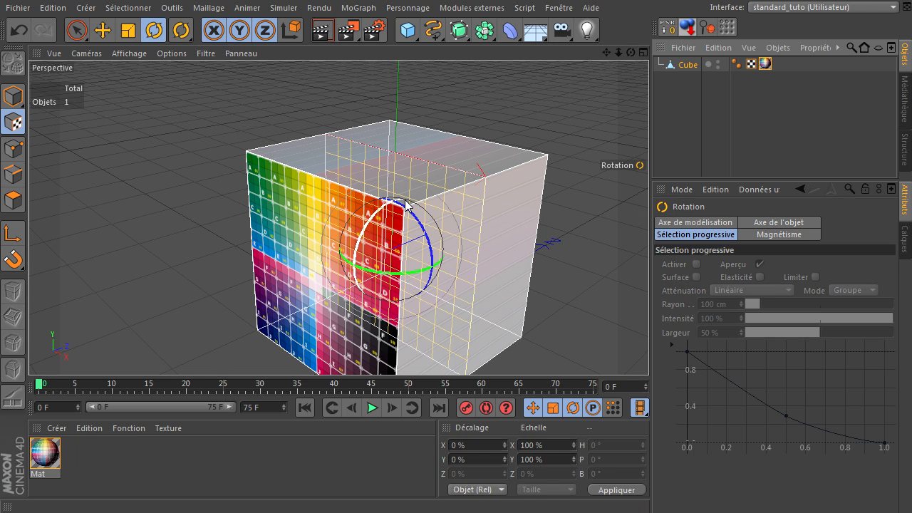
{"action": "left_click", "coordinate": [103, 31]}
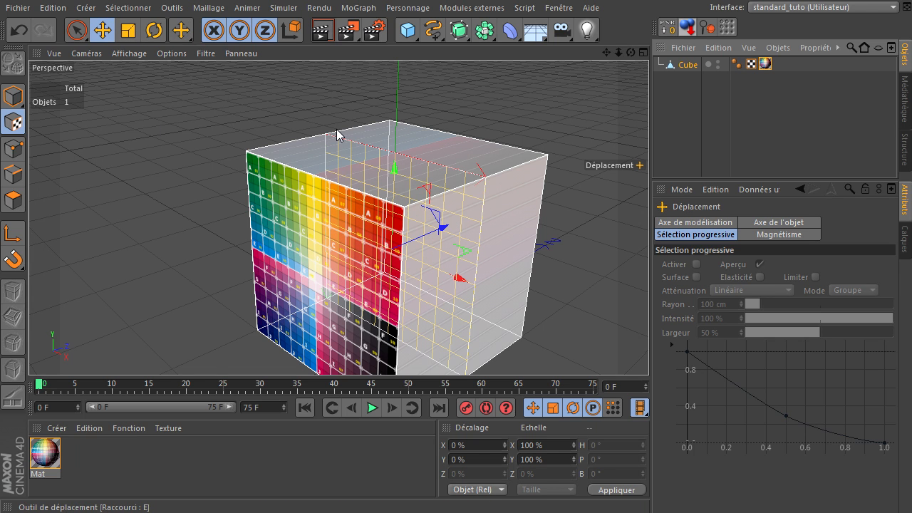
{"action": "left_click_drag", "start_coordinate": [404, 177], "coordinate": [382, 221]}
{"action": "left_click_drag", "start_coordinate": [399, 106], "coordinate": [393, 153]}
Step: Scale the cube's texture projection to about 78 %, rotate it to a slanted angle, and reselect the texture tag
{"action": "left_click", "coordinate": [128, 32]}
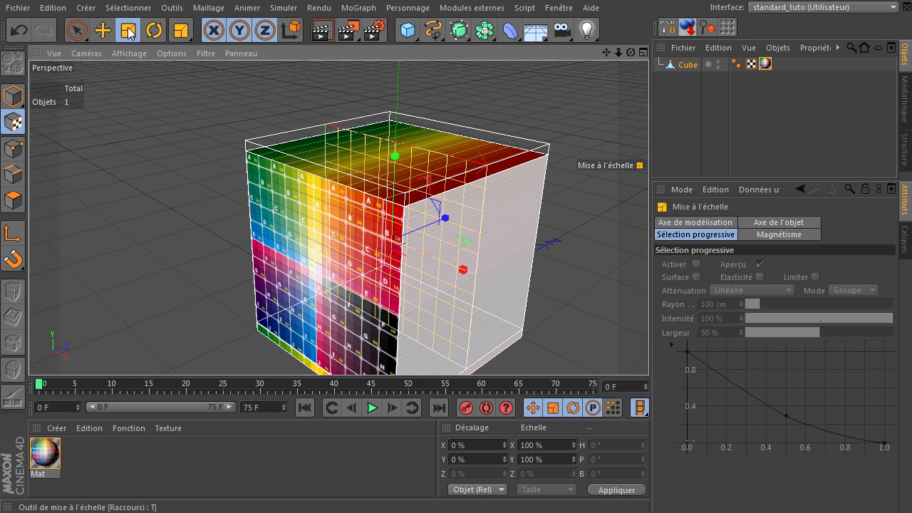
{"action": "left_click_drag", "start_coordinate": [489, 91], "coordinate": [333, 92]}
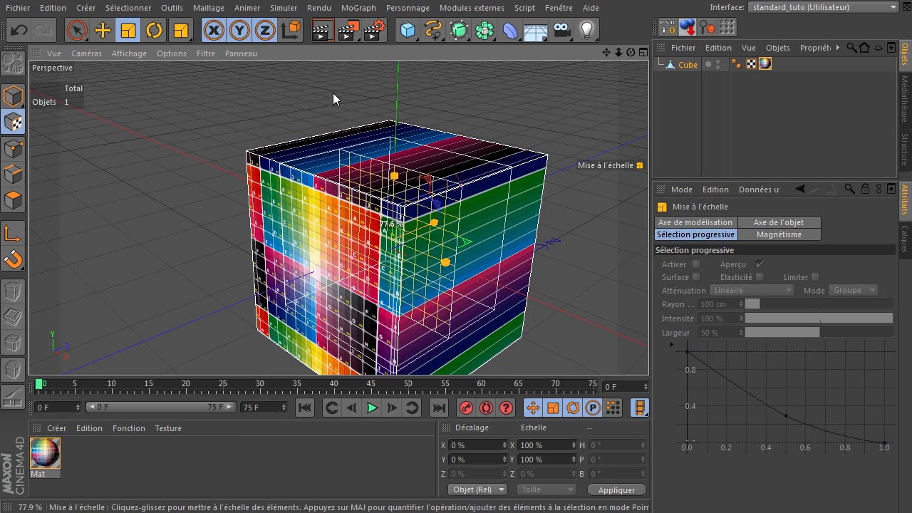
{"action": "left_click", "coordinate": [154, 30]}
{"action": "left_click_drag", "start_coordinate": [416, 204], "coordinate": [449, 213]}
{"action": "left_click", "coordinate": [765, 65]}
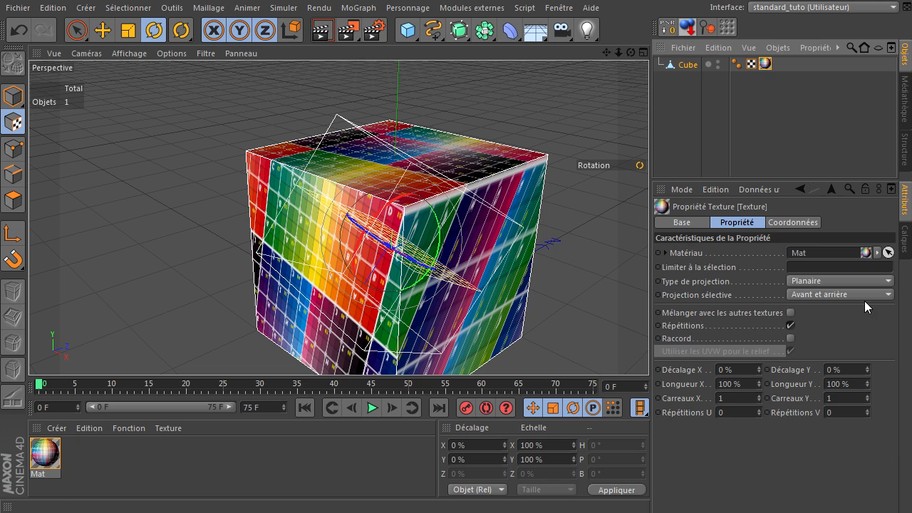
Step: Turn off Répétitions on the cube's texture tag and rotate the planar projection towards the vertical
{"action": "left_click", "coordinate": [791, 325]}
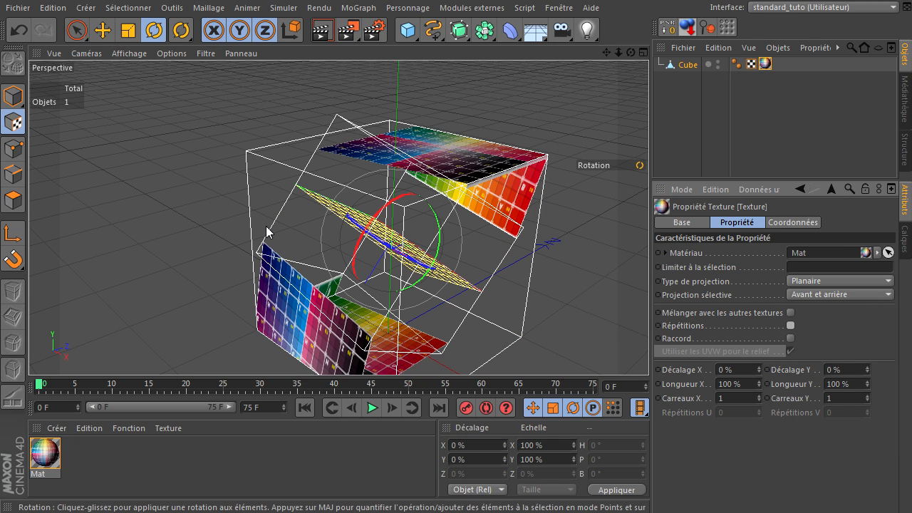
{"action": "left_click_drag", "start_coordinate": [374, 228], "coordinate": [433, 176]}
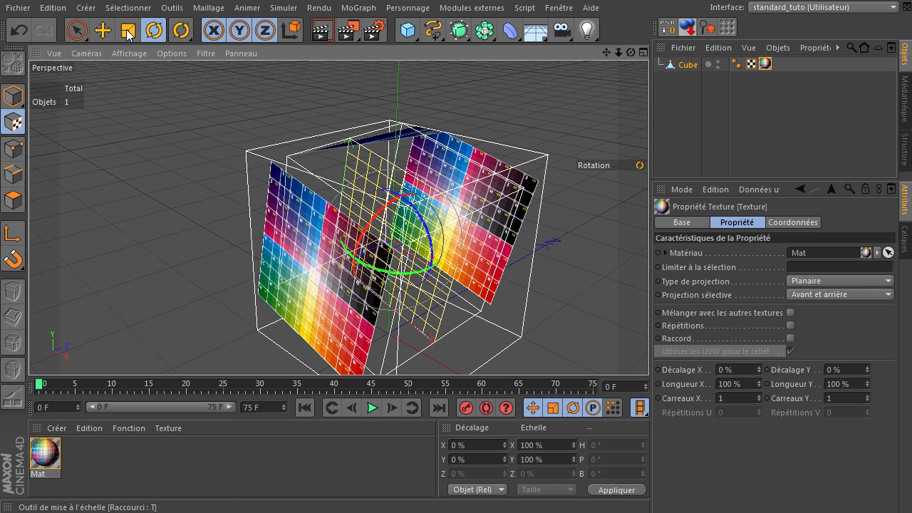
Step: Scale the planar projection to about 80 % and rotate it nearly level with the cube's front face
{"action": "key", "text": "t"}
{"action": "left_click_drag", "start_coordinate": [213, 111], "coordinate": [105, 140]}
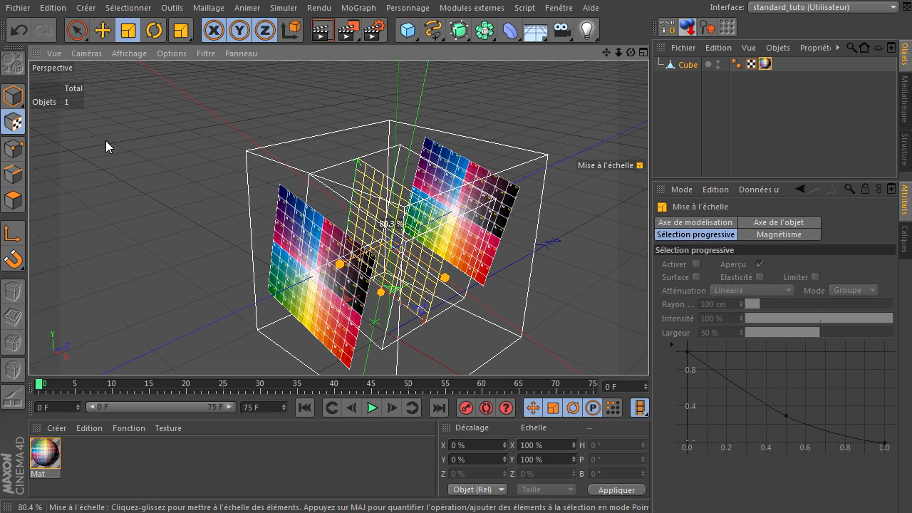
{"action": "mouse_move", "coordinate": [619, 56]}
{"action": "left_mouse_down"}
{"action": "mouse_move", "coordinate": [648, 349]}
{"action": "mouse_move", "coordinate": [619, 53]}
{"action": "left_mouse_up"}
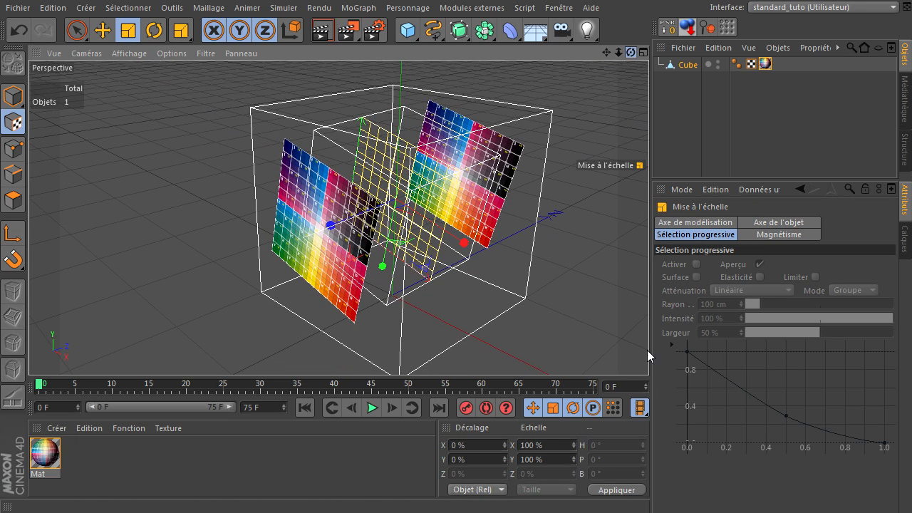
{"action": "left_click_drag", "start_coordinate": [648, 351], "coordinate": [631, 53]}
{"action": "left_click", "coordinate": [159, 34]}
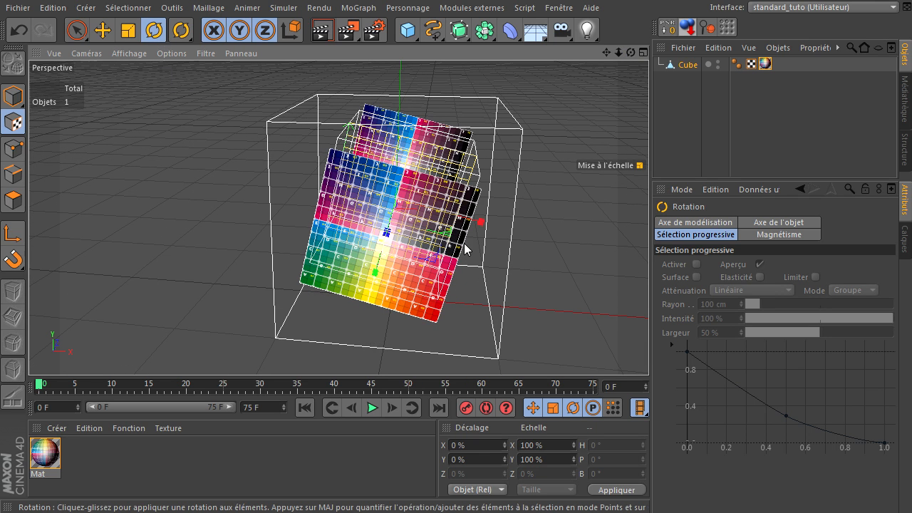
{"action": "left_click_drag", "start_coordinate": [443, 177], "coordinate": [437, 164]}
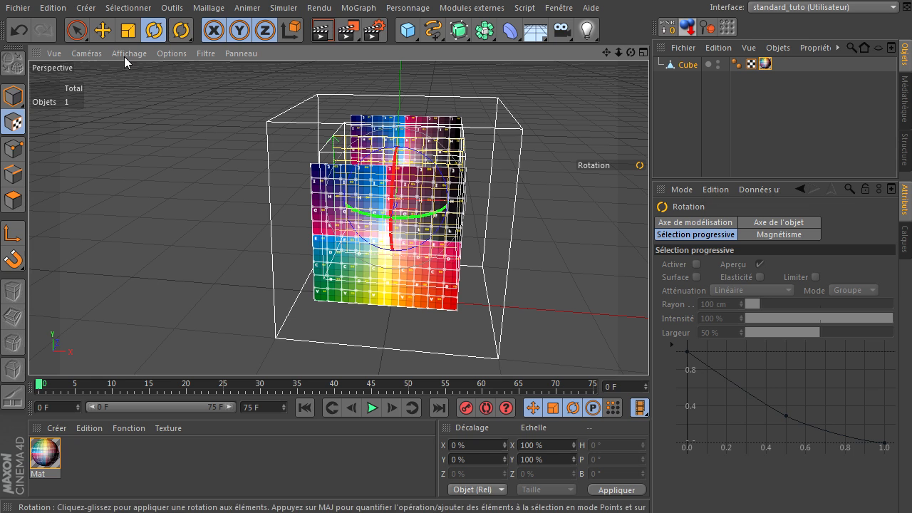
Step: Shrink the planar projection to a small tile and move it to the upper-left corner of the cube's front face
{"action": "left_click", "coordinate": [131, 35]}
{"action": "left_click_drag", "start_coordinate": [177, 142], "coordinate": [14, 213]}
{"action": "left_click", "coordinate": [103, 30]}
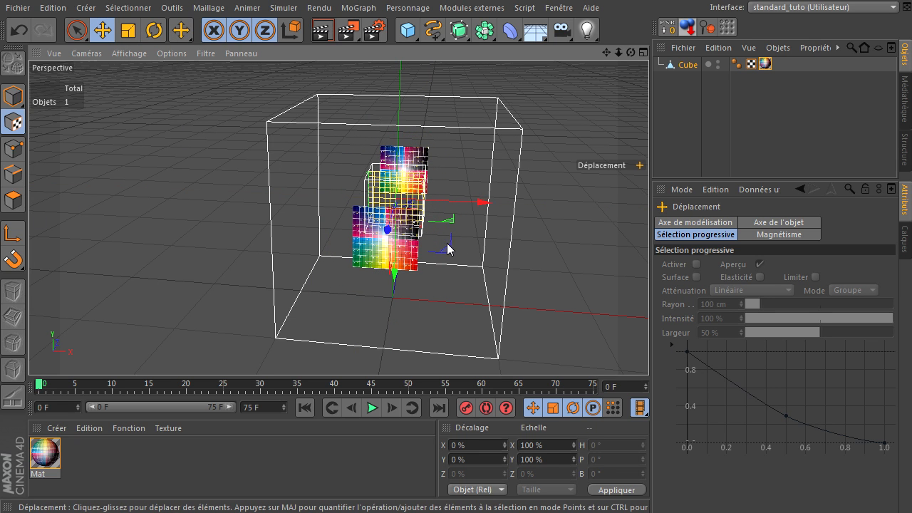
{"action": "left_click_drag", "start_coordinate": [448, 249], "coordinate": [383, 189]}
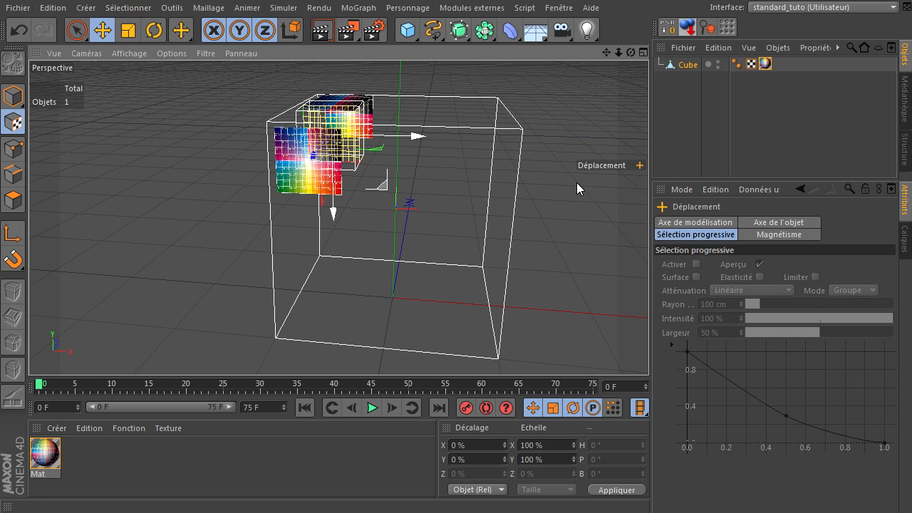
Step: Deselect the cube to examine the projected texture from another side, and reselect its texture tag
{"action": "left_click", "coordinate": [695, 112]}
{"action": "left_click_drag", "start_coordinate": [630, 52], "coordinate": [638, 359]}
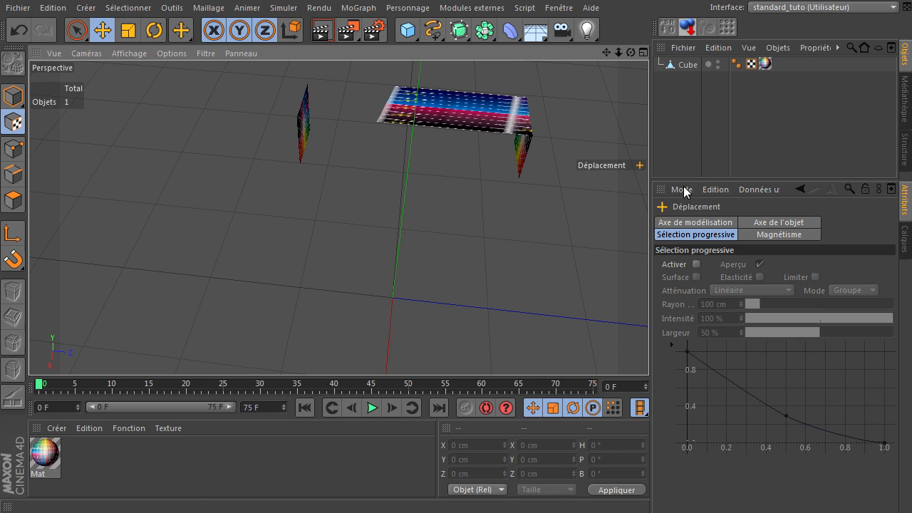
{"action": "left_click", "coordinate": [686, 64]}
{"action": "left_click", "coordinate": [751, 65]}
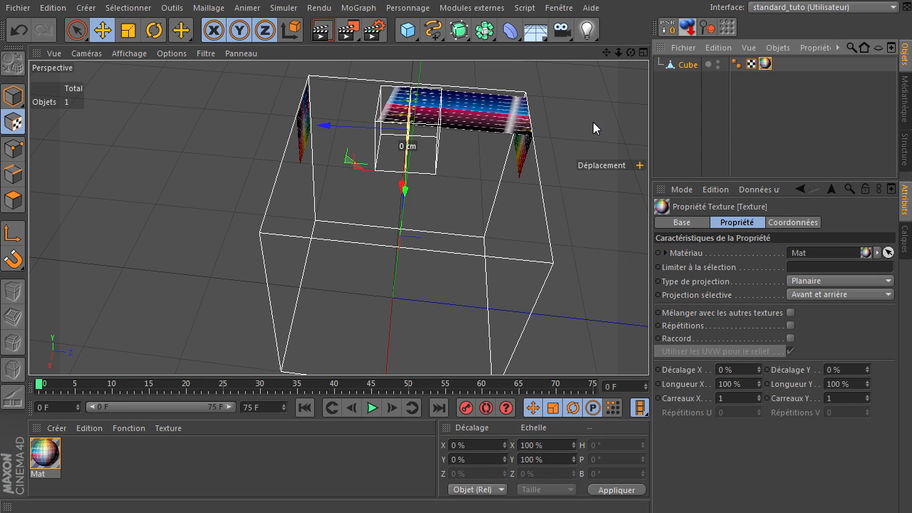
{"action": "left_click_drag", "start_coordinate": [407, 200], "coordinate": [404, 226]}
{"action": "left_click_drag", "start_coordinate": [631, 54], "coordinate": [649, 349]}
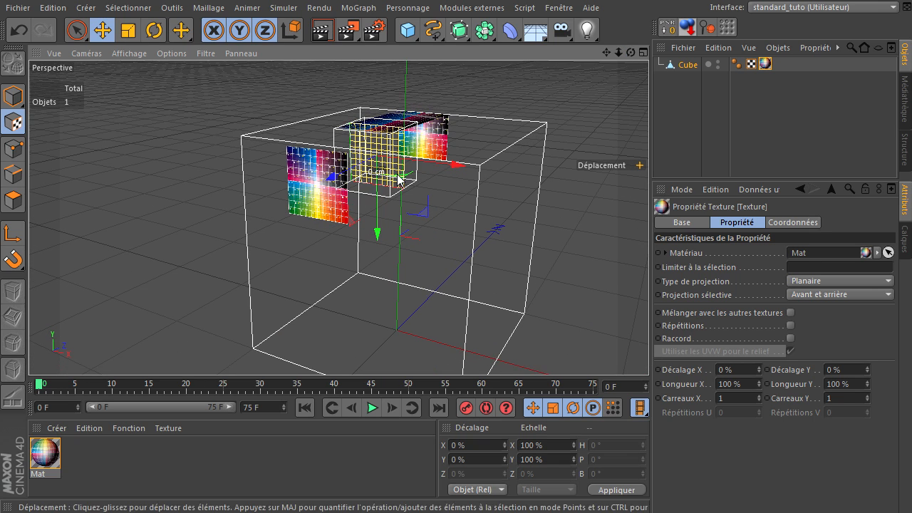
Step: Move the projection about 29 cm down along its Y axis, and shift it towards the front face's upper-left corner
{"action": "left_click_drag", "start_coordinate": [377, 227], "coordinate": [384, 260]}
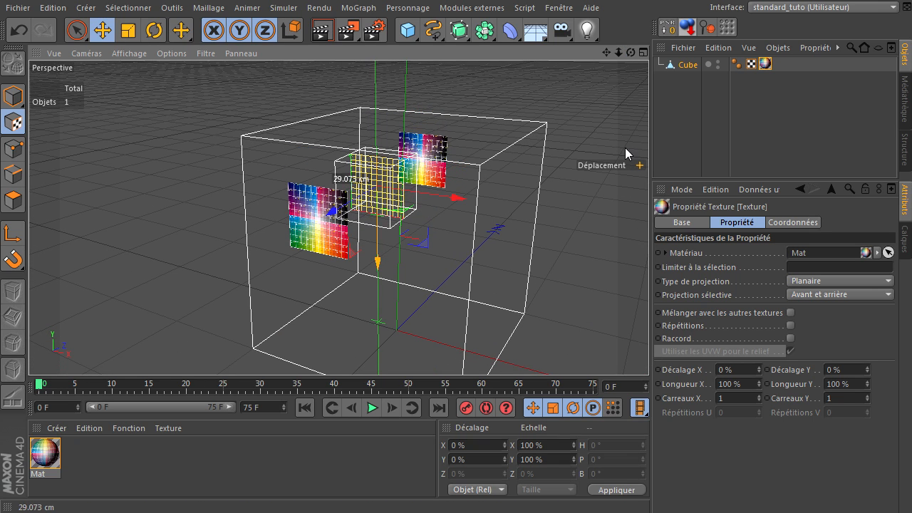
{"action": "left_click_drag", "start_coordinate": [626, 152], "coordinate": [617, 136]}
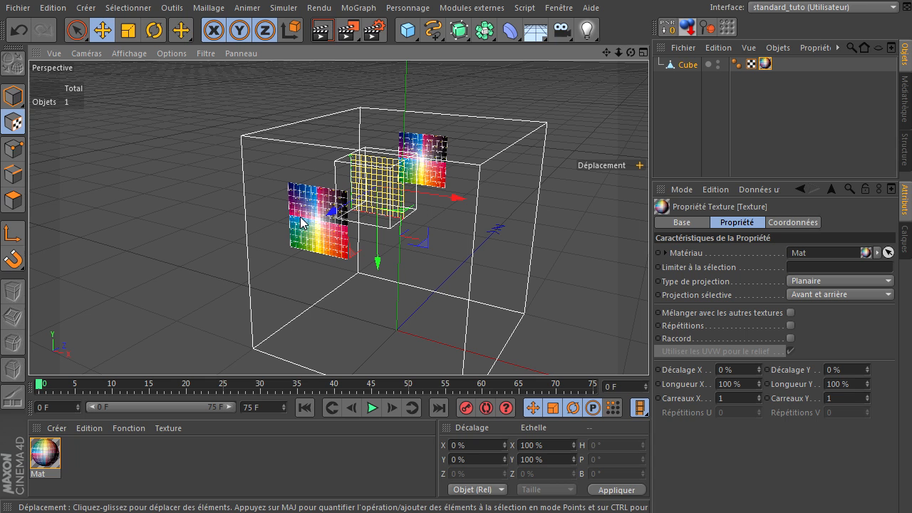
{"action": "left_click_drag", "start_coordinate": [410, 231], "coordinate": [390, 220]}
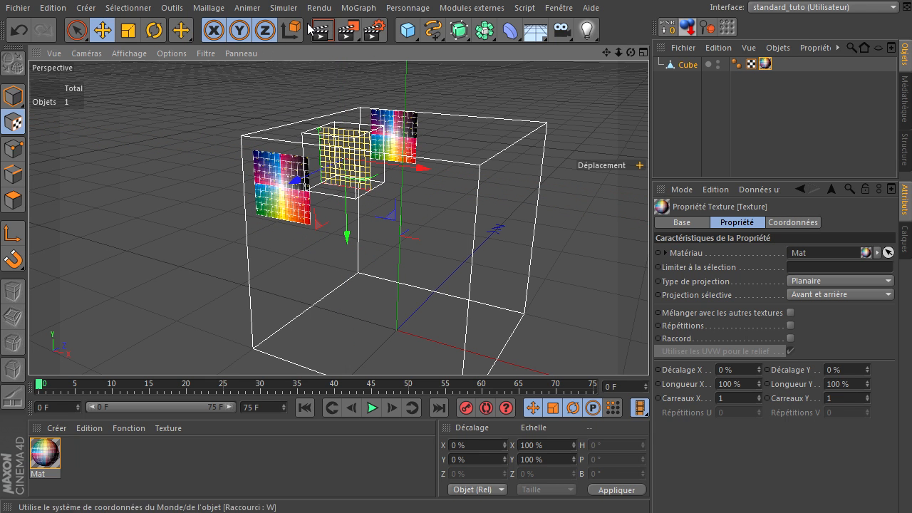
Step: Rotate the small planar projection slightly and render the view to check the texture on the cube
{"action": "left_click", "coordinate": [154, 30]}
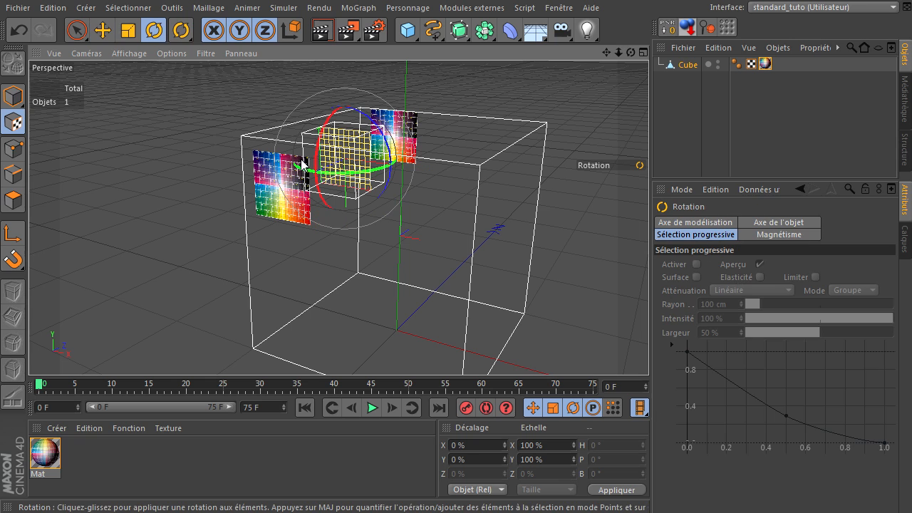
{"action": "left_click_drag", "start_coordinate": [317, 154], "coordinate": [228, 86]}
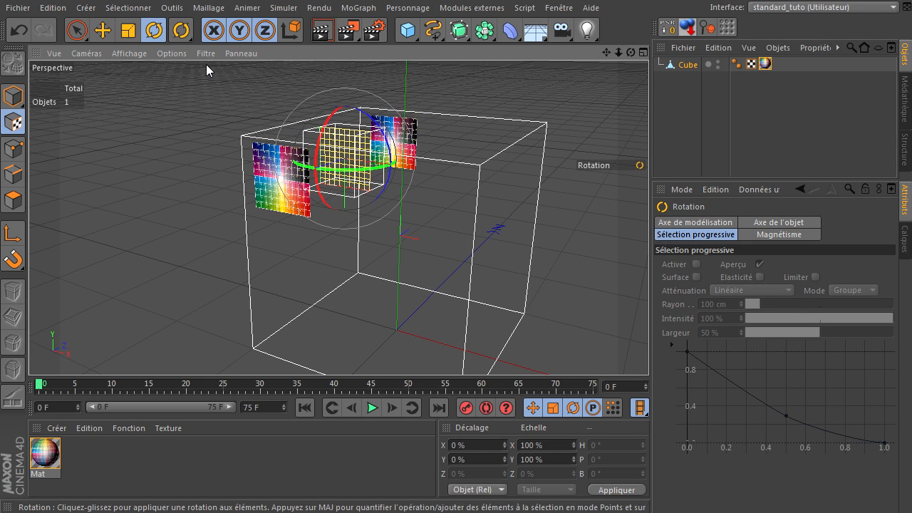
{"action": "left_click", "coordinate": [321, 30]}
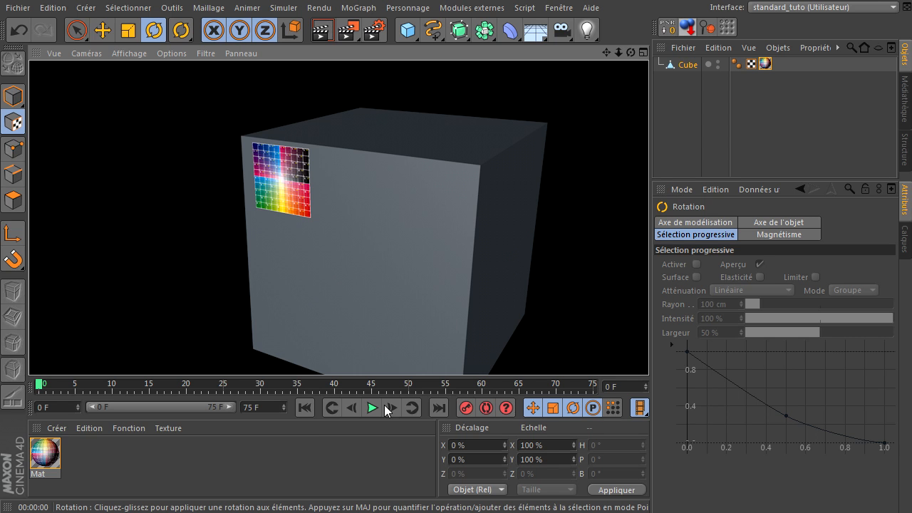
Step: Delete the cube's texture tag and apply the Mat material to the cube afresh
{"action": "left_click", "coordinate": [767, 65]}
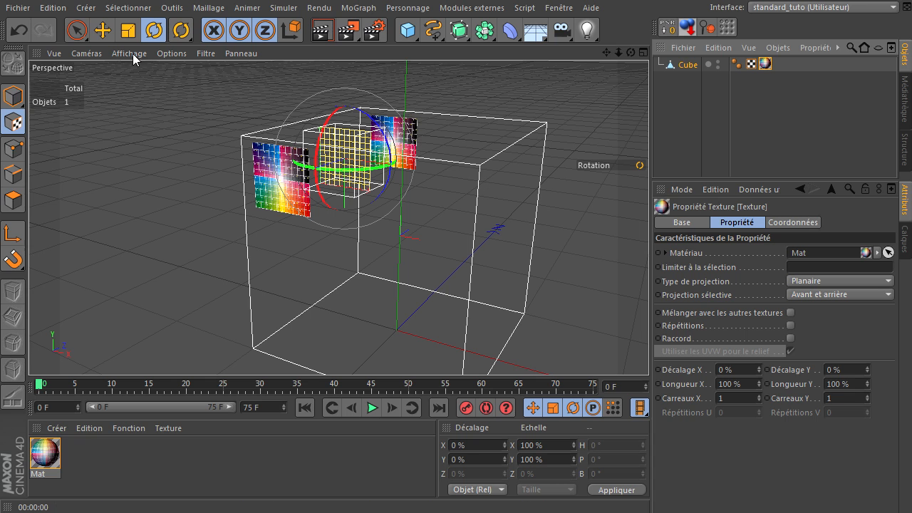
{"action": "key", "text": "Delete"}
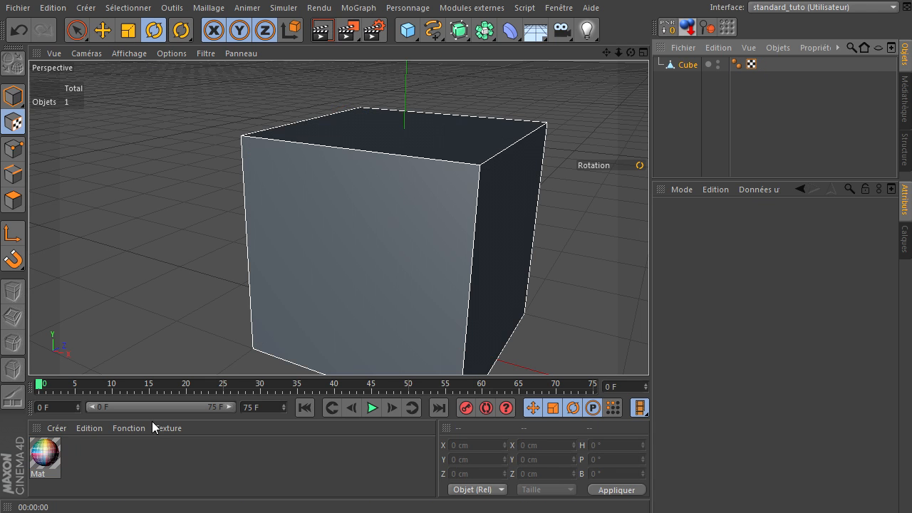
{"action": "left_click_drag", "start_coordinate": [41, 450], "coordinate": [704, 103]}
{"action": "left_click_drag", "start_coordinate": [695, 67], "coordinate": [695, 66]}
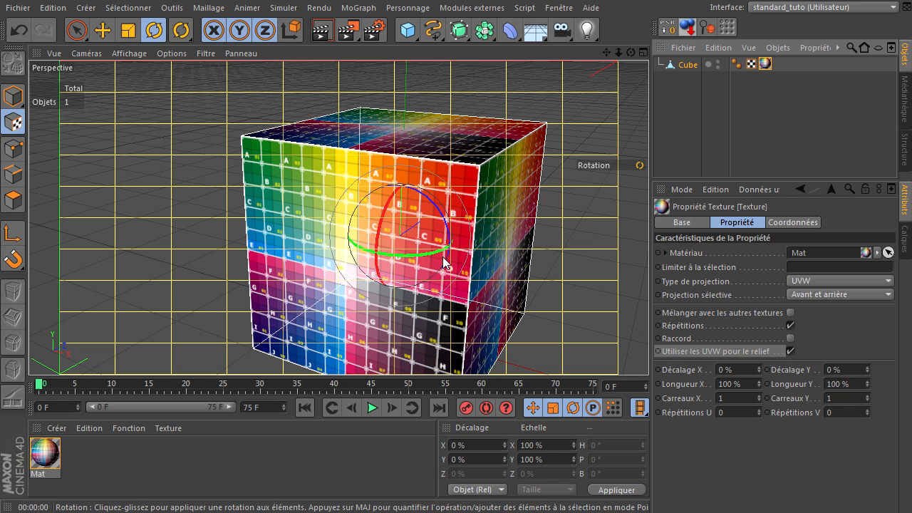
Step: Try the Planaire projection on the cube's new texture tag, and set the projection type to Cubique
{"action": "left_click", "coordinate": [829, 280]}
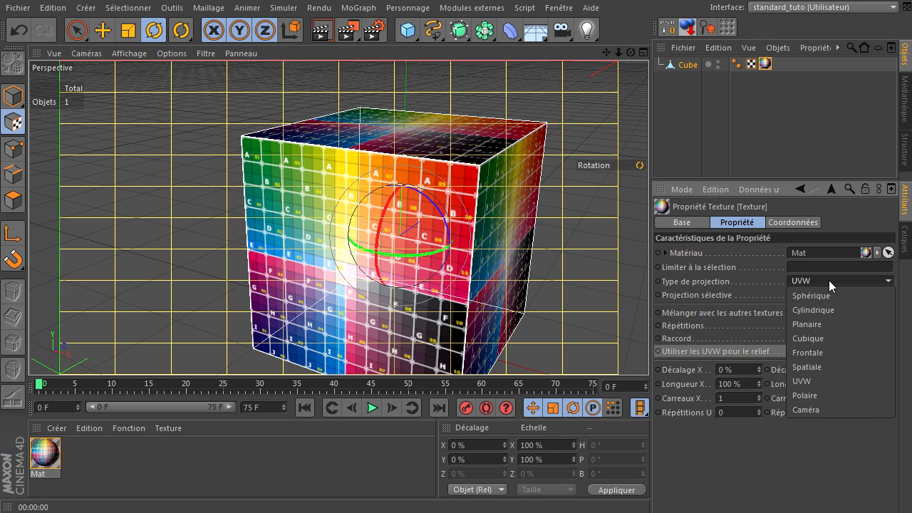
{"action": "left_click", "coordinate": [816, 332]}
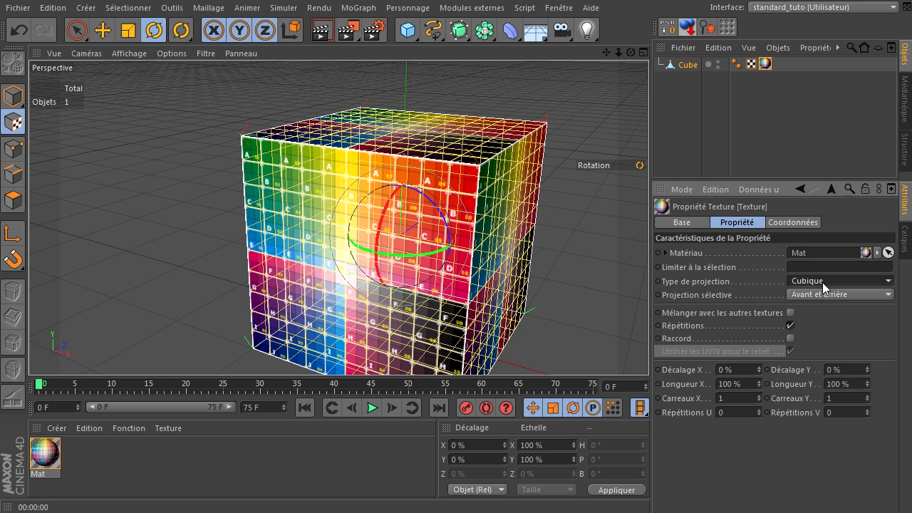
{"action": "left_click", "coordinate": [823, 281]}
{"action": "left_click", "coordinate": [810, 323]}
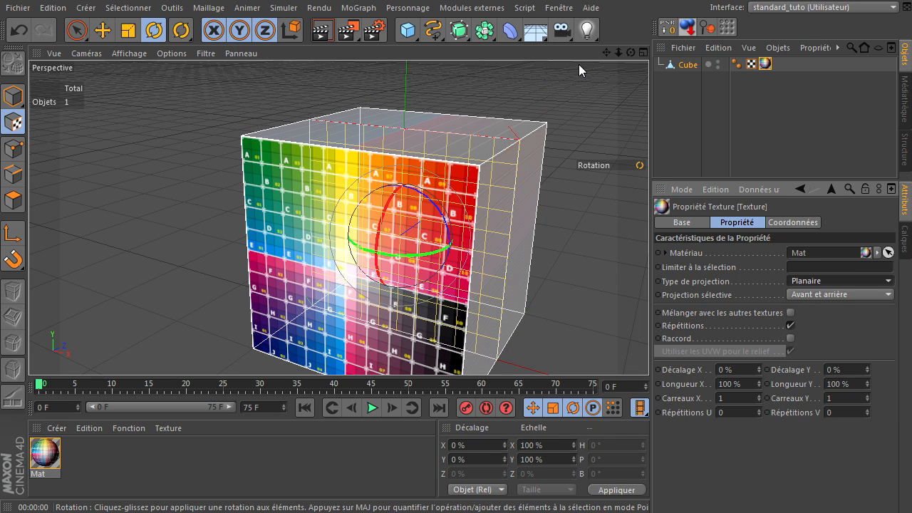
{"action": "left_click_drag", "start_coordinate": [631, 52], "coordinate": [648, 350]}
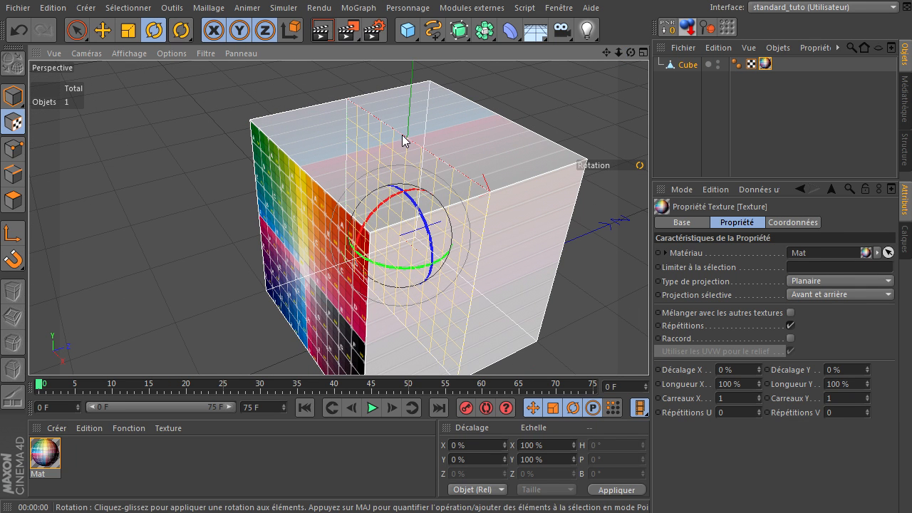
{"action": "left_click", "coordinate": [810, 282]}
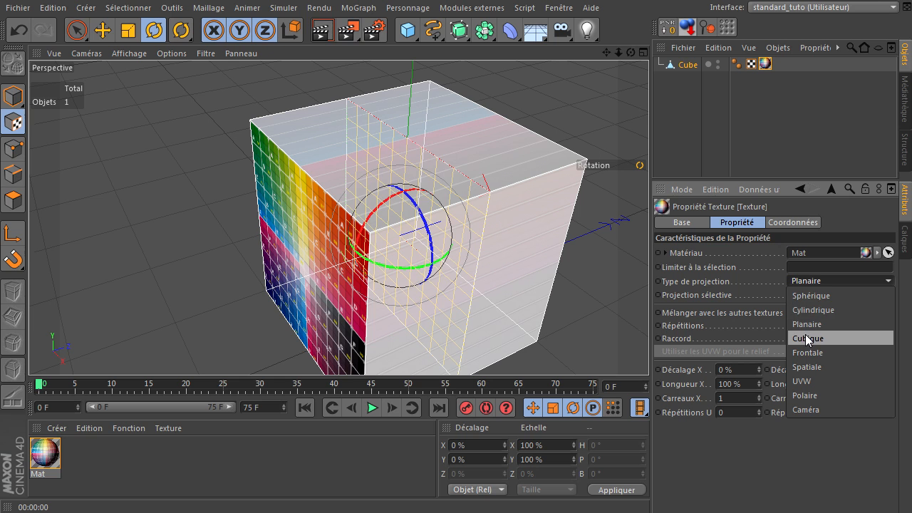
{"action": "left_click", "coordinate": [805, 334]}
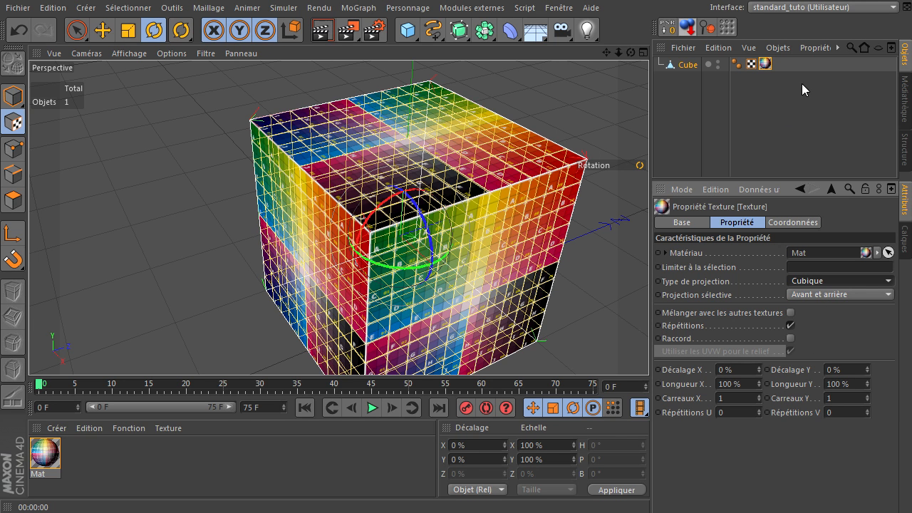
Step: Hide the cube in the viewport to examine the cubic projection grid alone, and restore its visibility
{"action": "left_click", "coordinate": [719, 64]}
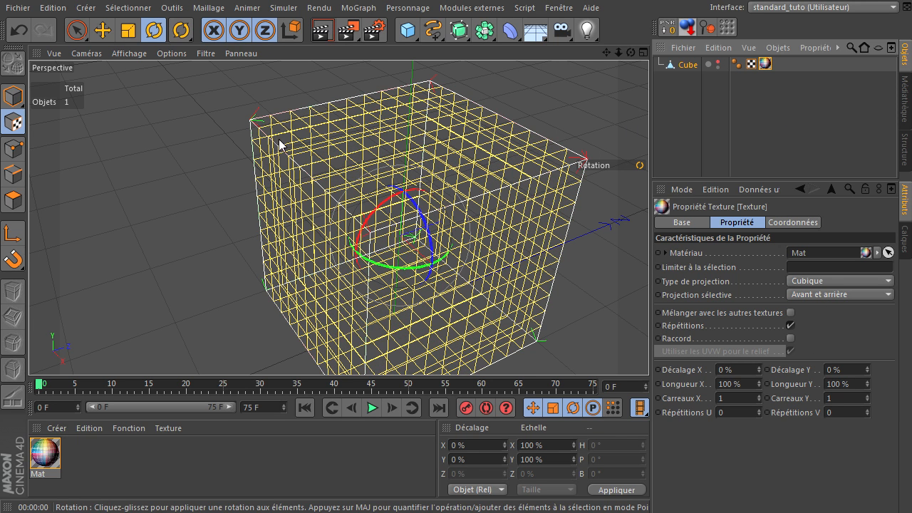
{"action": "left_click_drag", "start_coordinate": [619, 52], "coordinate": [647, 349]}
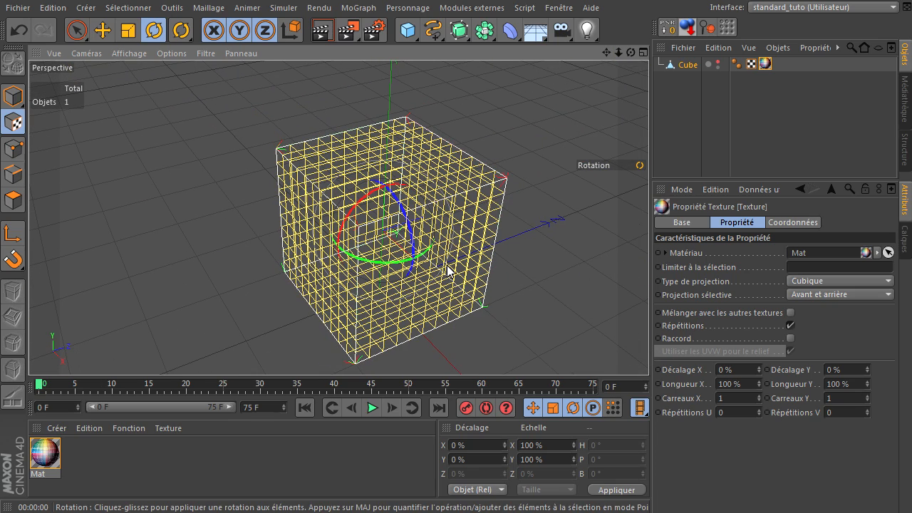
{"action": "left_click", "coordinate": [718, 65]}
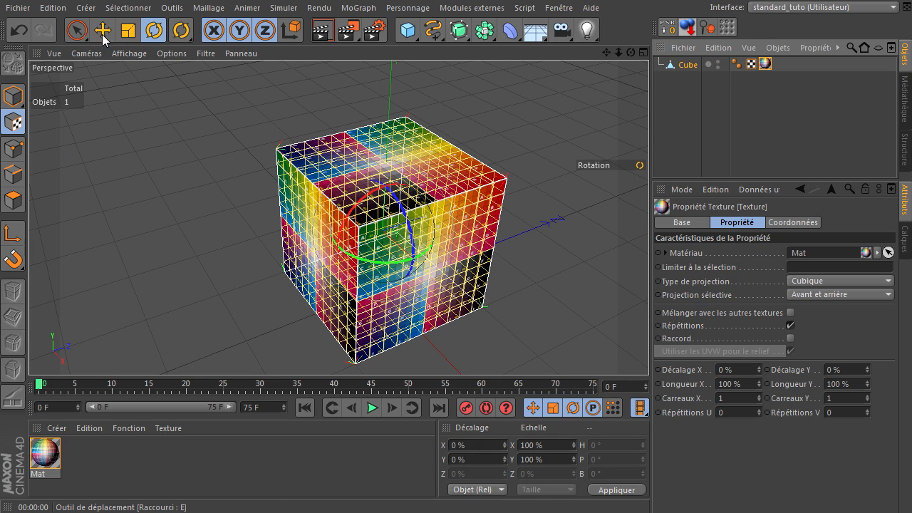
Step: Move the cubic texture projection slightly down along the Y axis and backward along the Z axis
{"action": "left_click", "coordinate": [103, 32]}
{"action": "left_click_drag", "start_coordinate": [384, 155], "coordinate": [402, 164]}
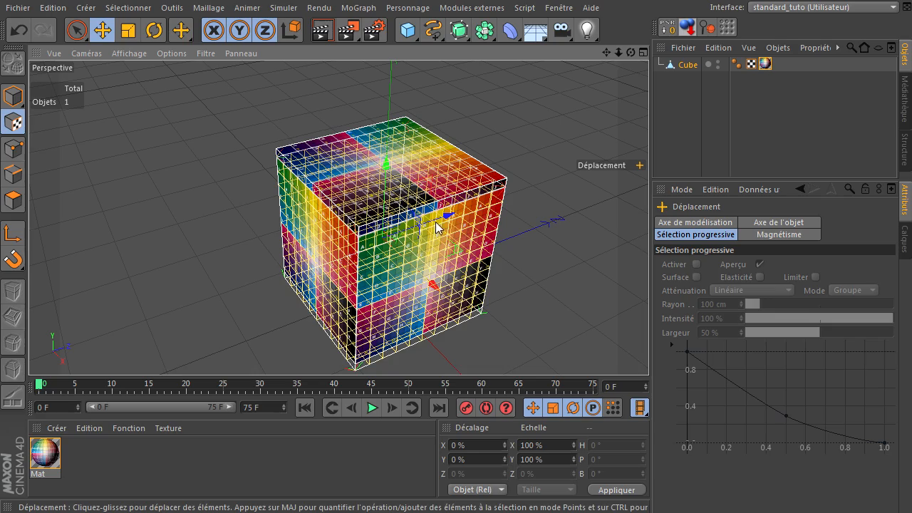
{"action": "left_click_drag", "start_coordinate": [444, 214], "coordinate": [422, 223]}
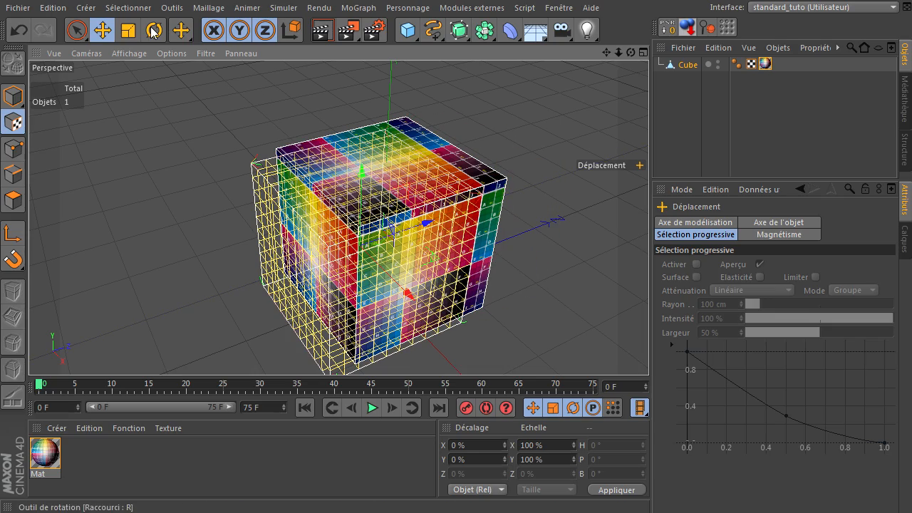
Step: Scale the cubic texture projection slightly and rotate it on the cube
{"action": "left_click", "coordinate": [129, 30]}
{"action": "left_click_drag", "start_coordinate": [526, 101], "coordinate": [456, 57]}
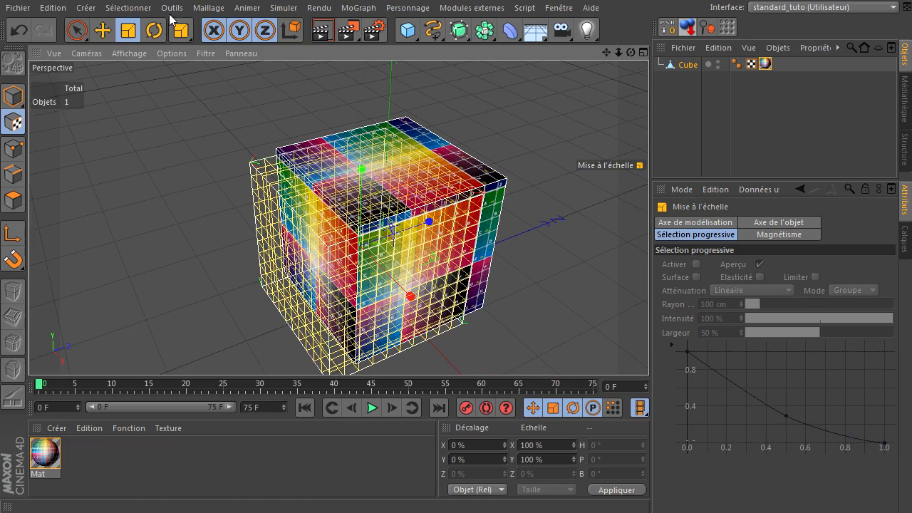
{"action": "left_click", "coordinate": [154, 29]}
{"action": "left_click_drag", "start_coordinate": [386, 249], "coordinate": [420, 221]}
Step: Undo the moves, scaling and rotation of the cubic projection, and make the cube visible again
{"action": "left_click", "coordinate": [22, 30]}
{"action": "left_click", "coordinate": [22, 30]}
{"action": "left_click", "coordinate": [23, 30]}
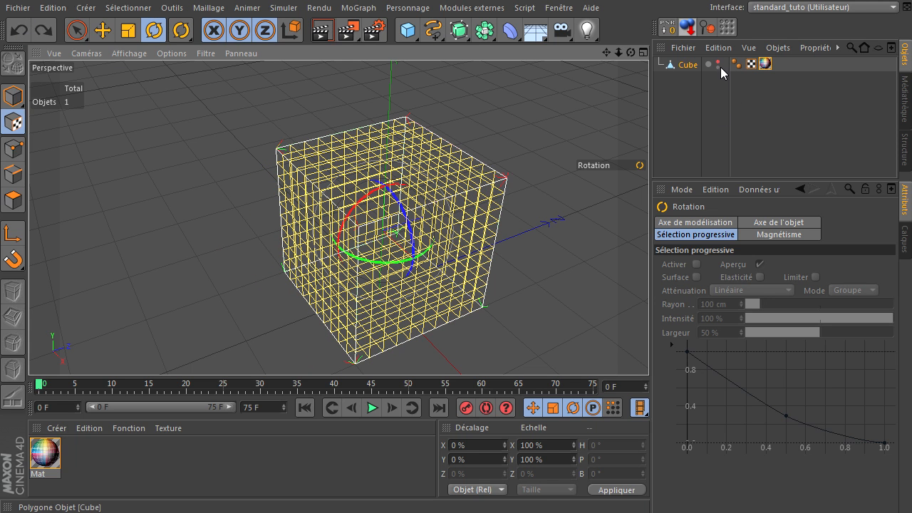
{"action": "key", "text": "ctrl+z"}
Step: Reselect the cube's texture tag and render the view to examine the cubic projection
{"action": "left_click", "coordinate": [765, 64]}
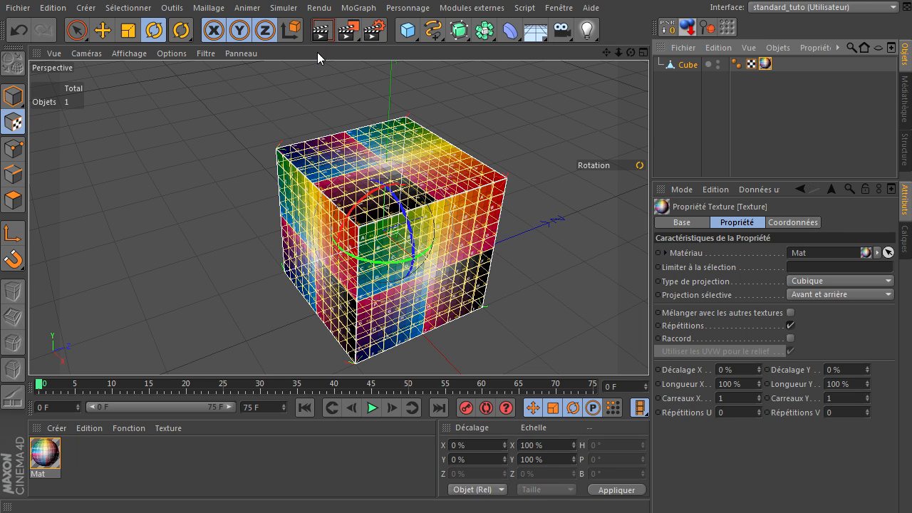
{"action": "left_click", "coordinate": [322, 30]}
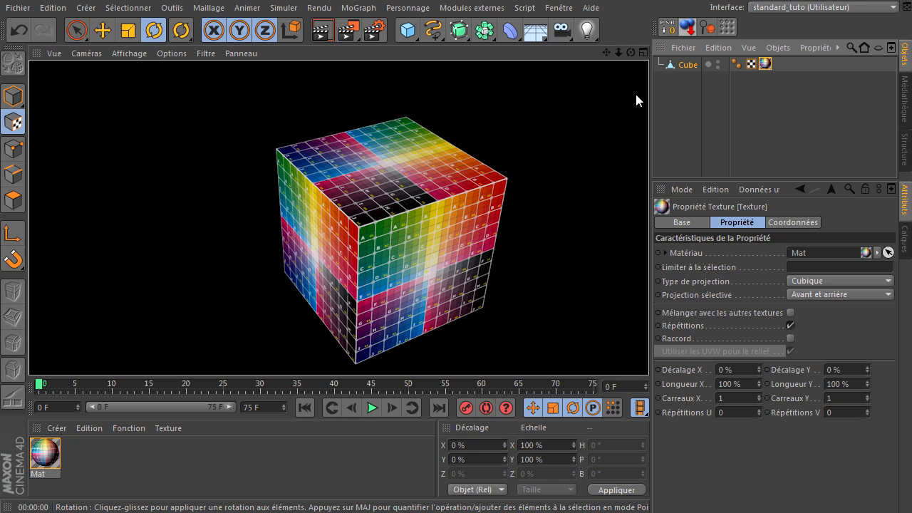
Step: Set the cube's texture projection type to Sphérique and hide the cube in the viewport to expose the projection shape
{"action": "left_click", "coordinate": [764, 65]}
{"action": "left_click", "coordinate": [813, 280]}
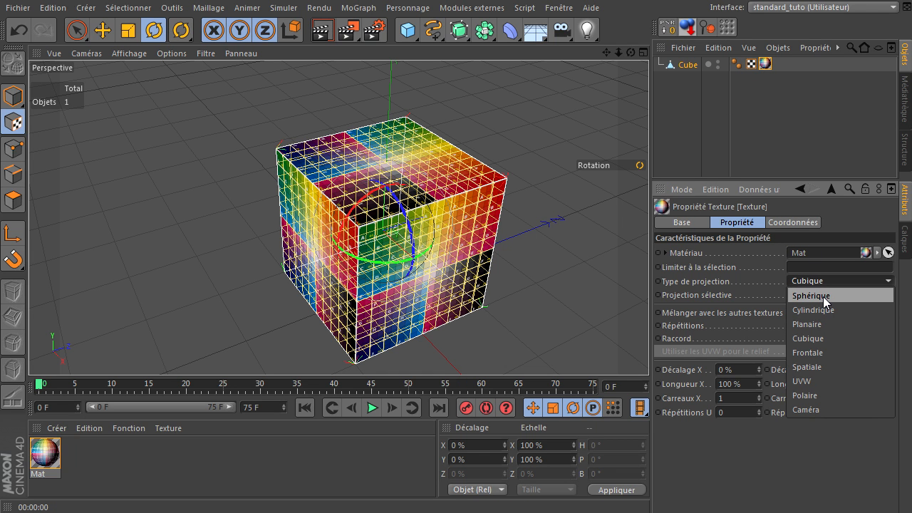
{"action": "left_click", "coordinate": [824, 296]}
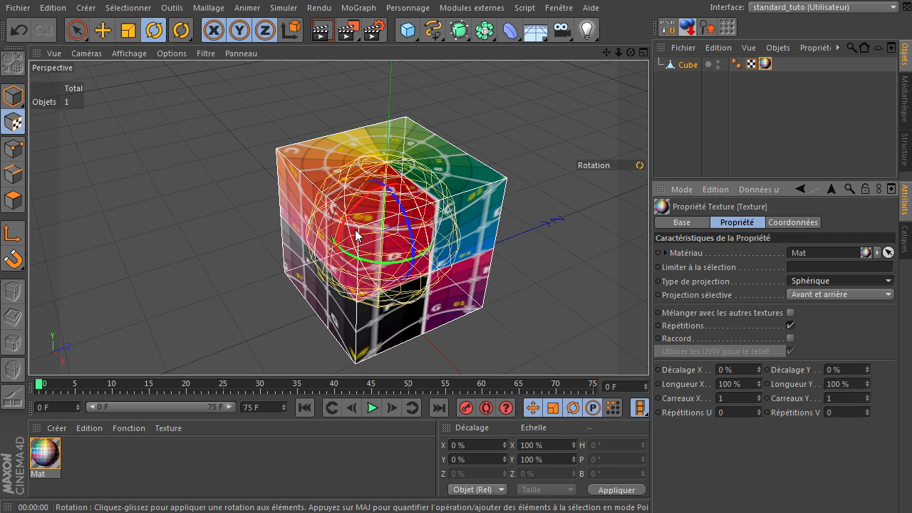
{"action": "left_click", "coordinate": [718, 63]}
{"action": "left_click", "coordinate": [718, 63]}
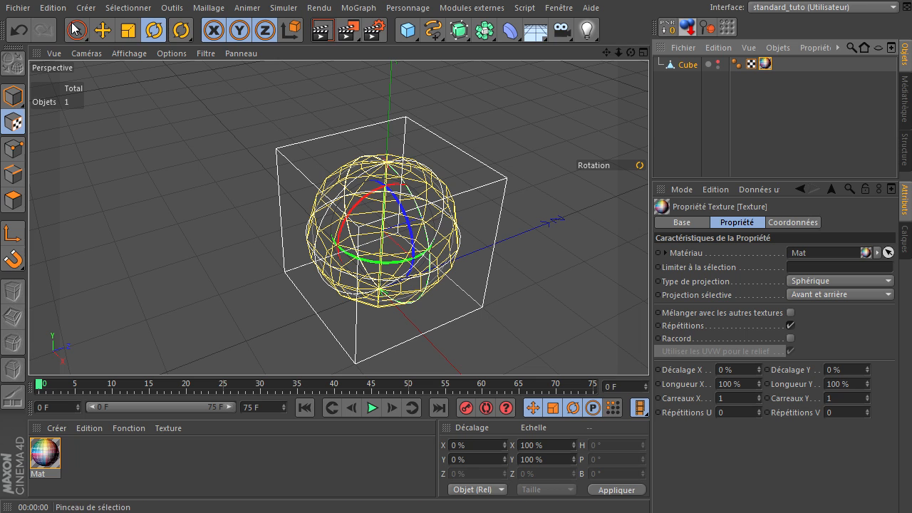
Step: Make the cube visible again and render the view to examine the spherical projection
{"action": "left_click", "coordinate": [101, 32]}
{"action": "left_click", "coordinate": [135, 31]}
{"action": "left_click", "coordinate": [155, 31]}
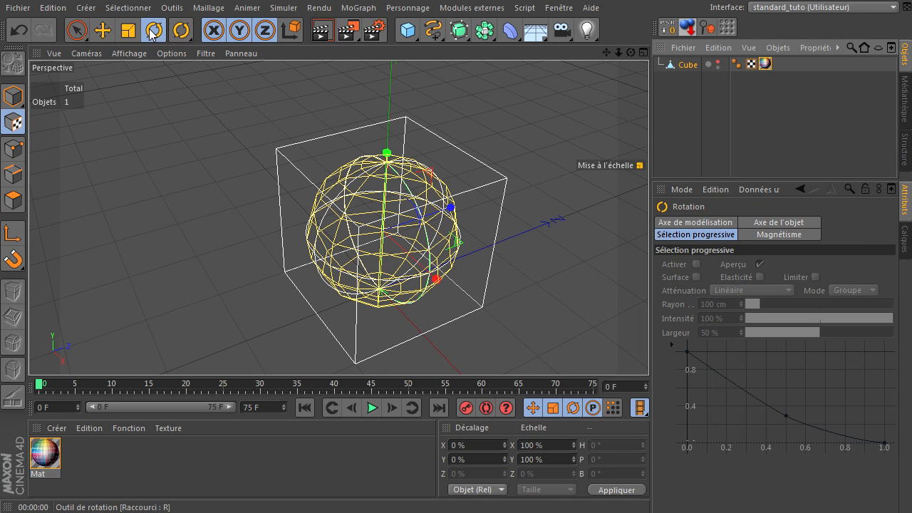
{"action": "left_click", "coordinate": [718, 65]}
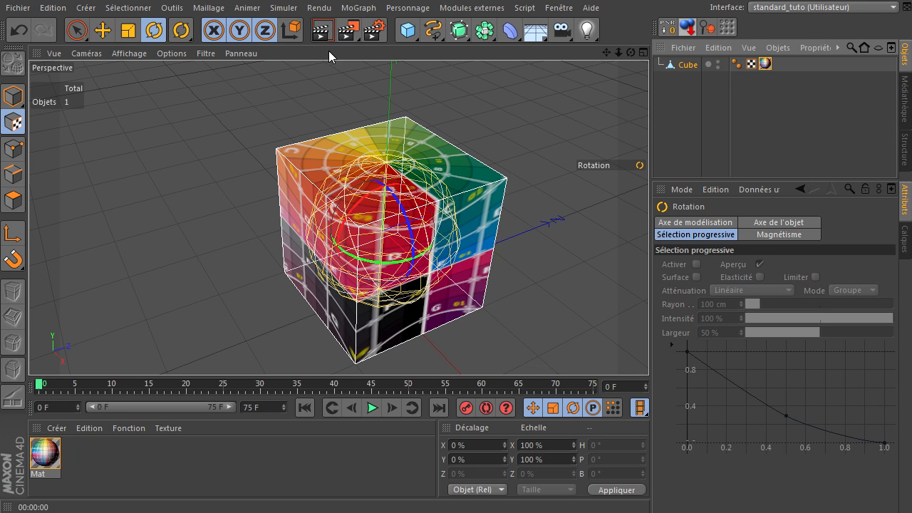
{"action": "left_click", "coordinate": [318, 30]}
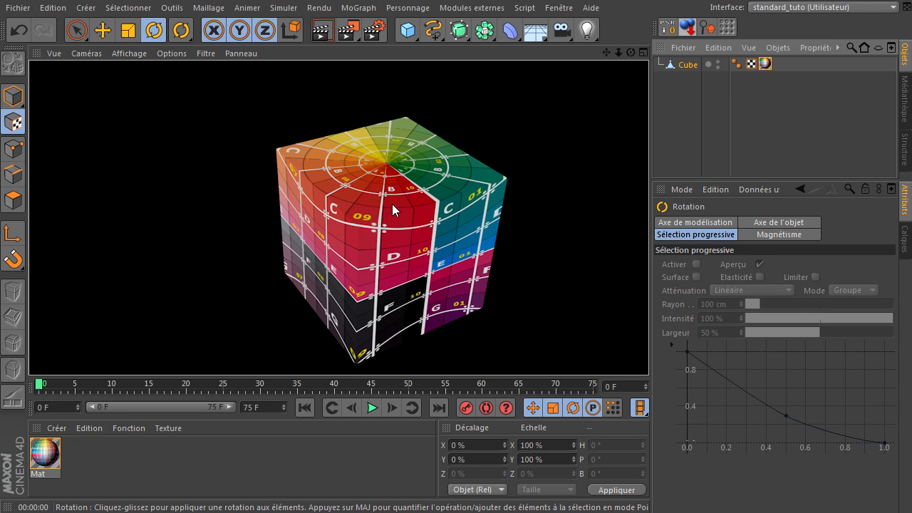
Step: Set the cube's texture projection type to Cylindrique and hide the cube in the viewport
{"action": "left_click", "coordinate": [766, 64]}
{"action": "left_click", "coordinate": [831, 281]}
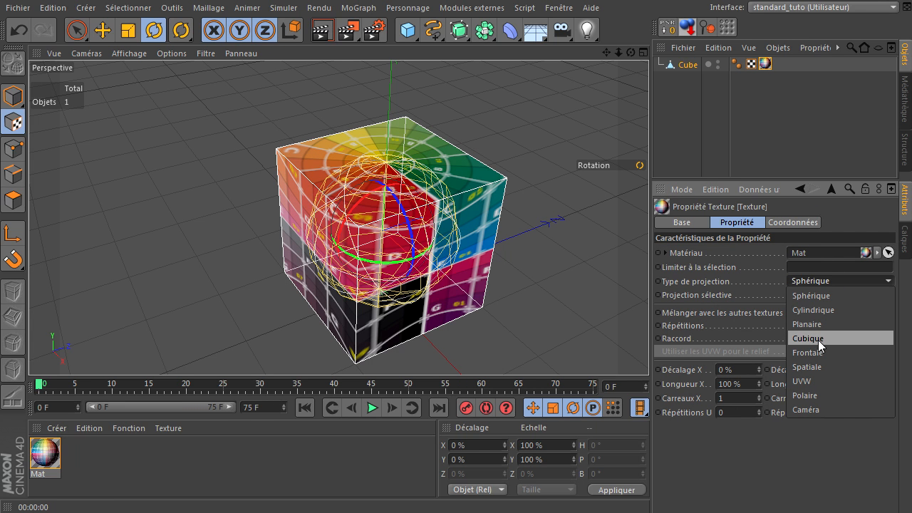
{"action": "left_click", "coordinate": [830, 314]}
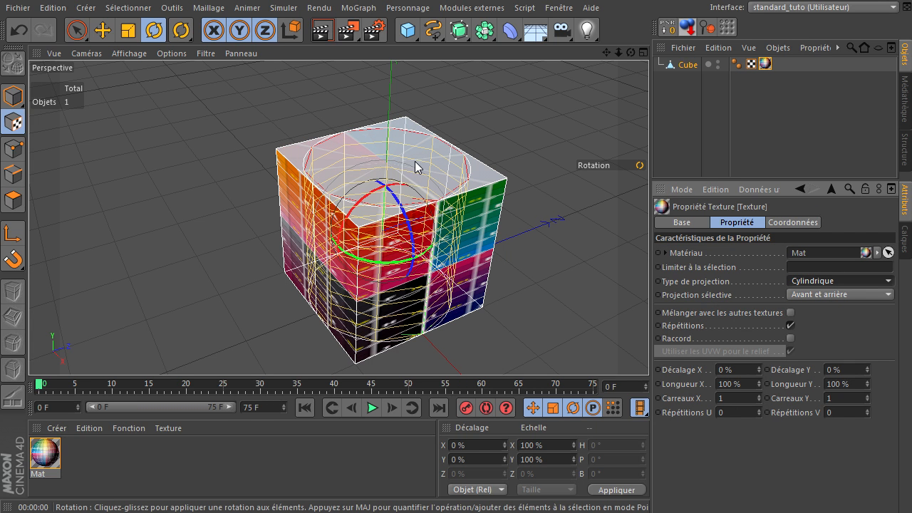
{"action": "left_click", "coordinate": [718, 64]}
{"action": "left_click", "coordinate": [718, 65]}
Step: Reselect the cube, make it visible again and examine the cylindrical projection on its sides
{"action": "left_click", "coordinate": [673, 144]}
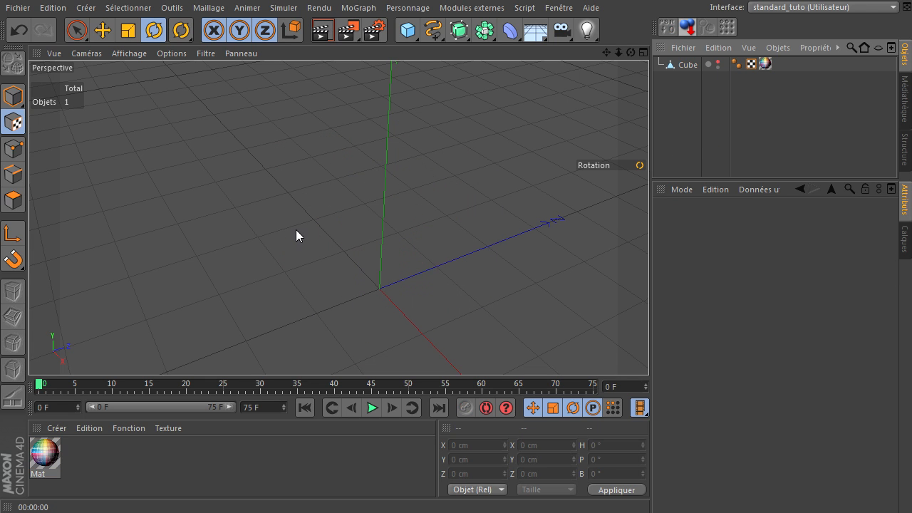
{"action": "left_click", "coordinate": [686, 65]}
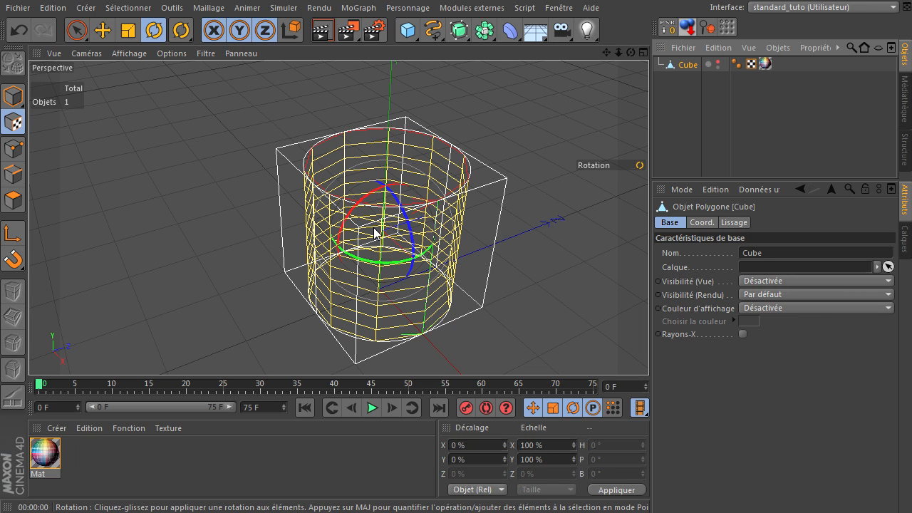
{"action": "left_click", "coordinate": [718, 62]}
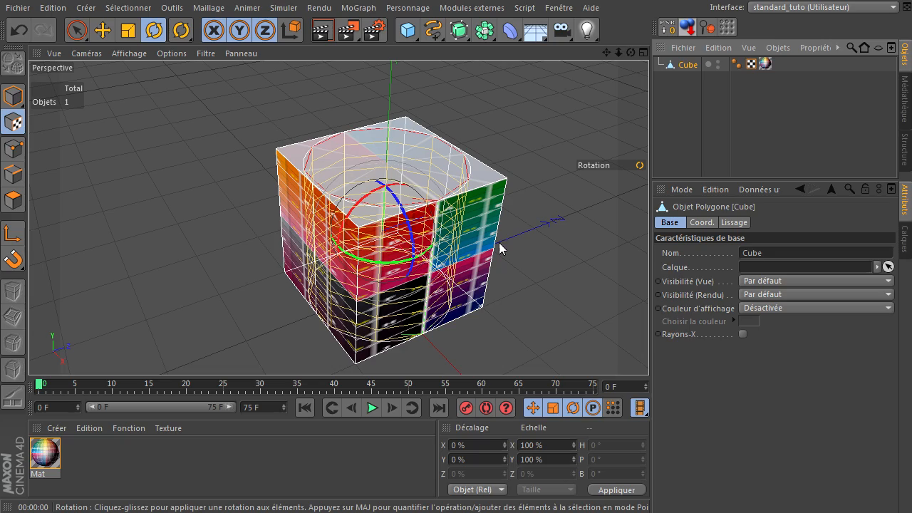
{"action": "left_click_drag", "start_coordinate": [631, 53], "coordinate": [659, 353]}
{"action": "mouse_move", "coordinate": [648, 349]}
{"action": "left_mouse_down"}
{"action": "mouse_move", "coordinate": [637, 354]}
{"action": "mouse_move", "coordinate": [647, 354]}
{"action": "left_mouse_up"}
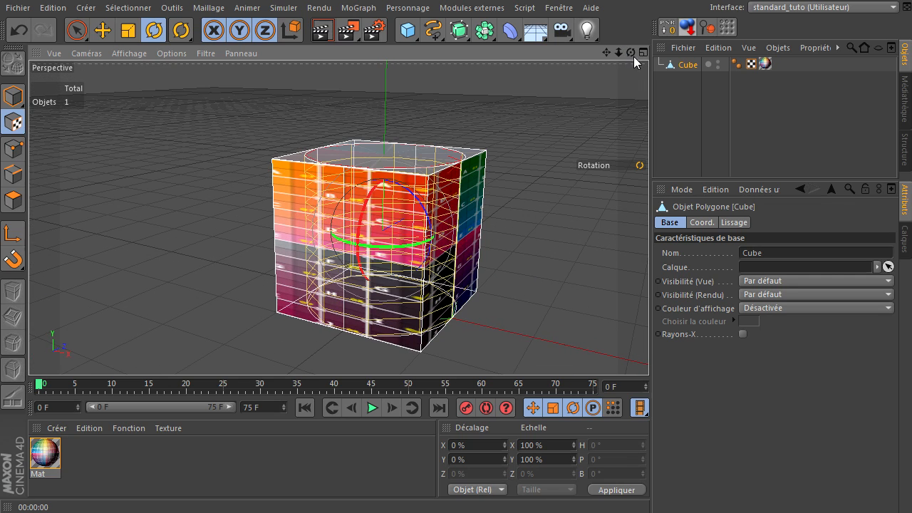
Step: Switch the cube's texture projection type back to Sphérique
{"action": "left_click", "coordinate": [766, 65]}
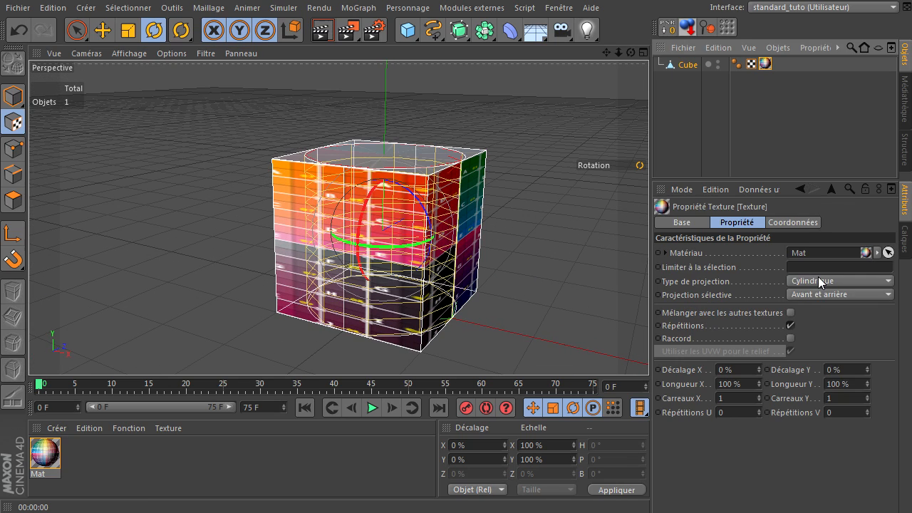
{"action": "left_click", "coordinate": [818, 278]}
{"action": "left_click", "coordinate": [818, 295]}
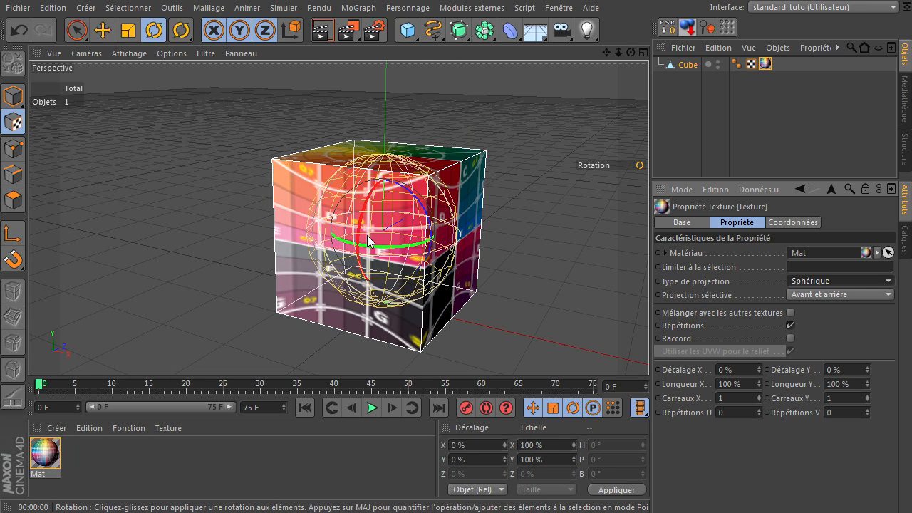
Step: Set the cube's texture projection type to Frontale and examine how the texture lies on the cube from different viewpoints
{"action": "left_click", "coordinate": [867, 280]}
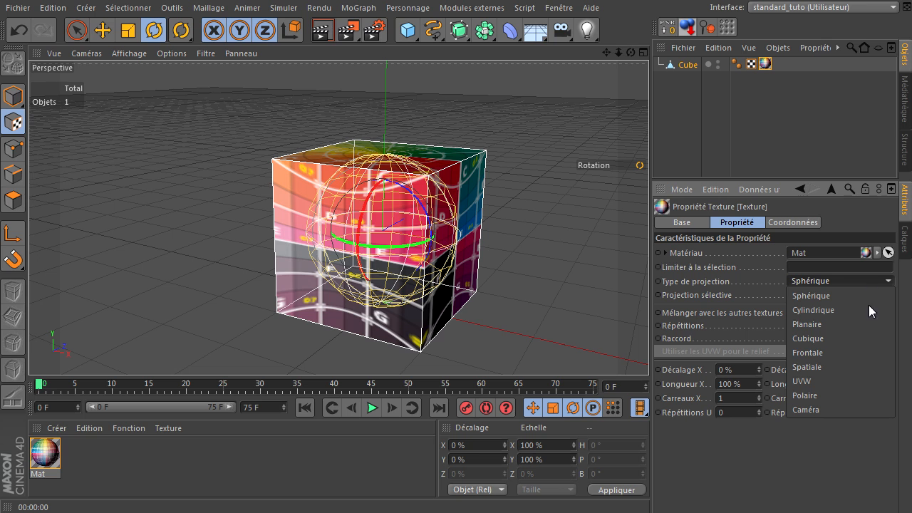
{"action": "left_click", "coordinate": [849, 354]}
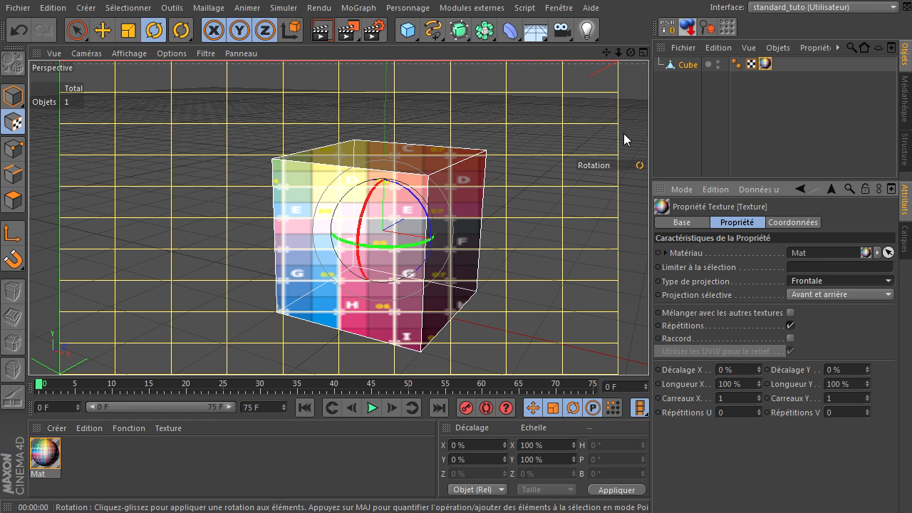
{"action": "left_click_drag", "start_coordinate": [631, 52], "coordinate": [649, 349]}
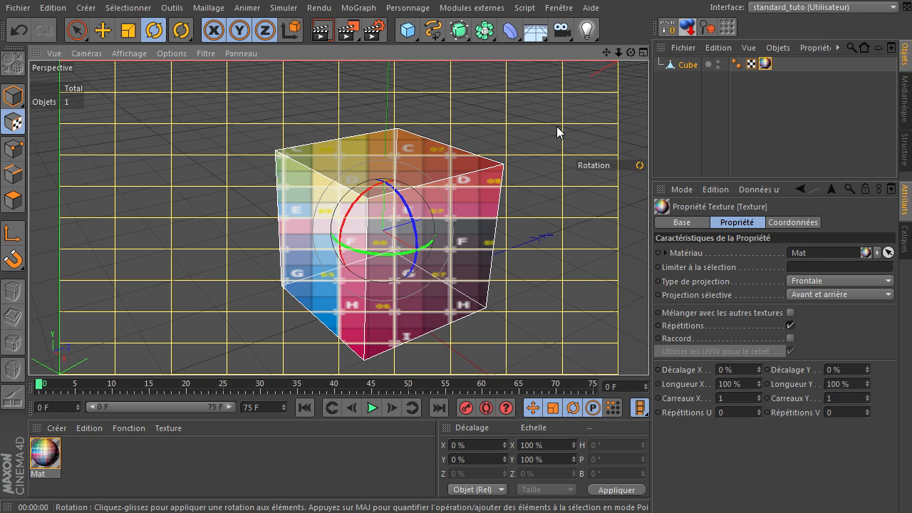
{"action": "left_click_drag", "start_coordinate": [606, 53], "coordinate": [560, 74]}
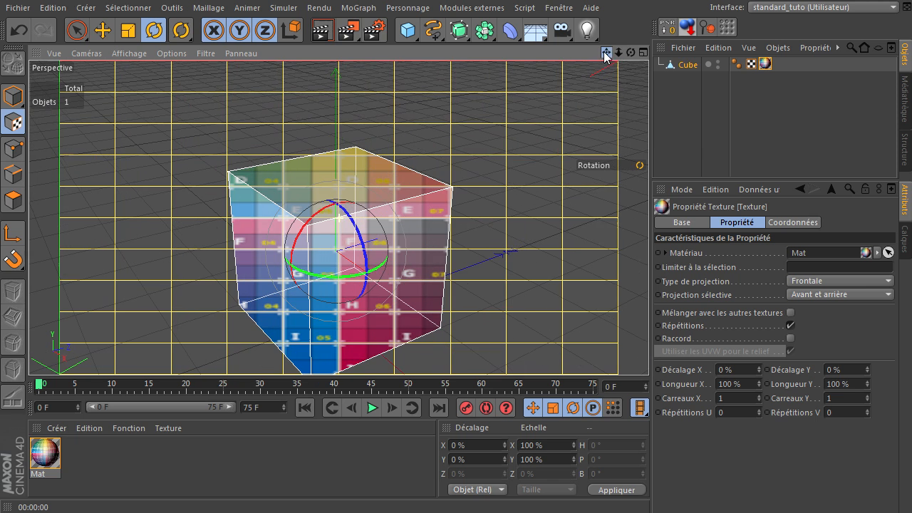
{"action": "left_click", "coordinate": [597, 10]}
{"action": "left_click", "coordinate": [640, 3]}
{"action": "left_click_drag", "start_coordinate": [610, 51], "coordinate": [599, 48]}
{"action": "left_click_drag", "start_coordinate": [649, 349], "coordinate": [672, 349]}
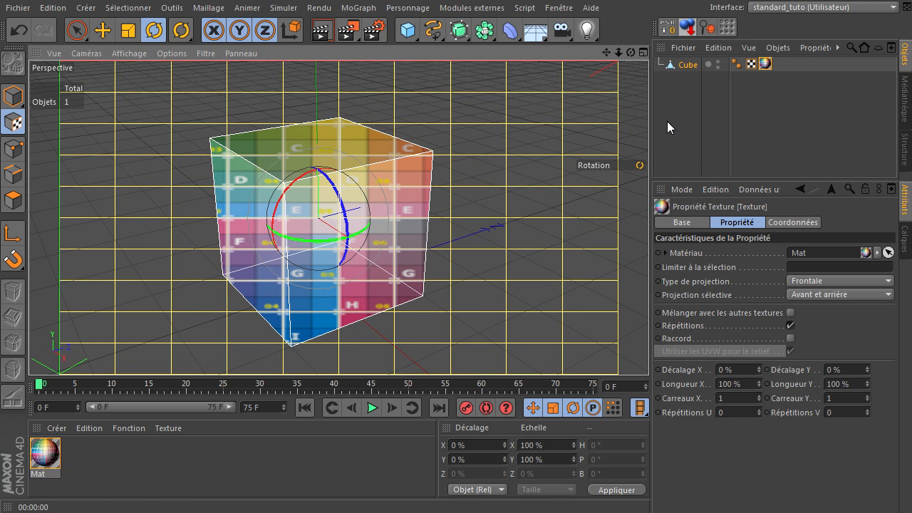
{"action": "left_click_drag", "start_coordinate": [627, 51], "coordinate": [657, 370]}
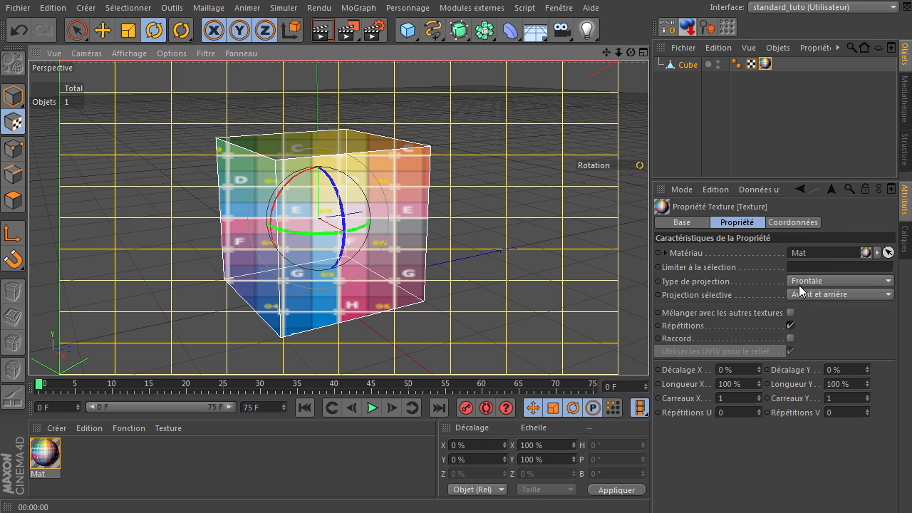
Step: Set the cube's texture projection type to Spatiale and examine the texture closely across the cube's edges
{"action": "left_click", "coordinate": [800, 283]}
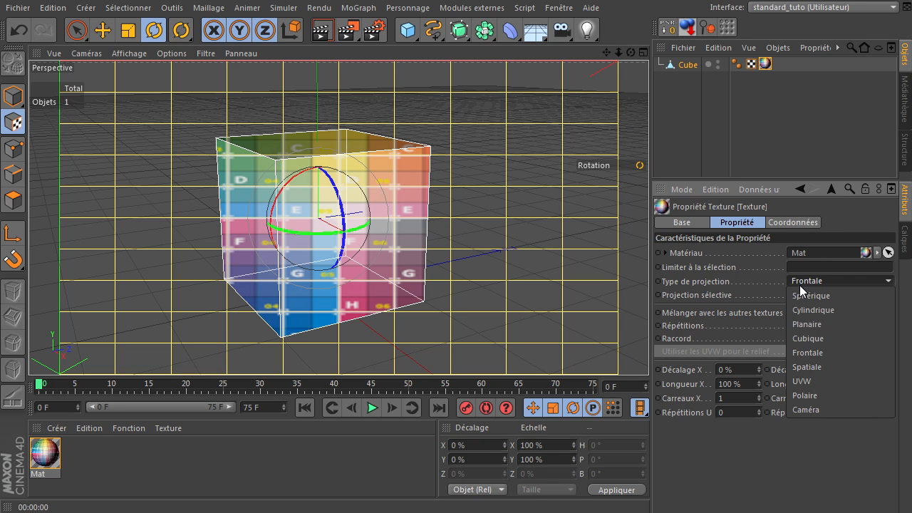
{"action": "left_click", "coordinate": [824, 368]}
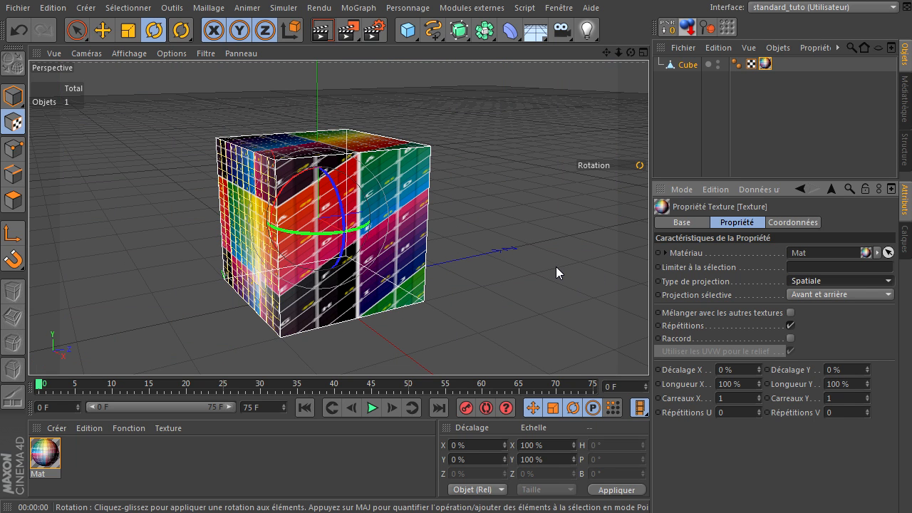
{"action": "left_click_drag", "start_coordinate": [631, 52], "coordinate": [649, 352]}
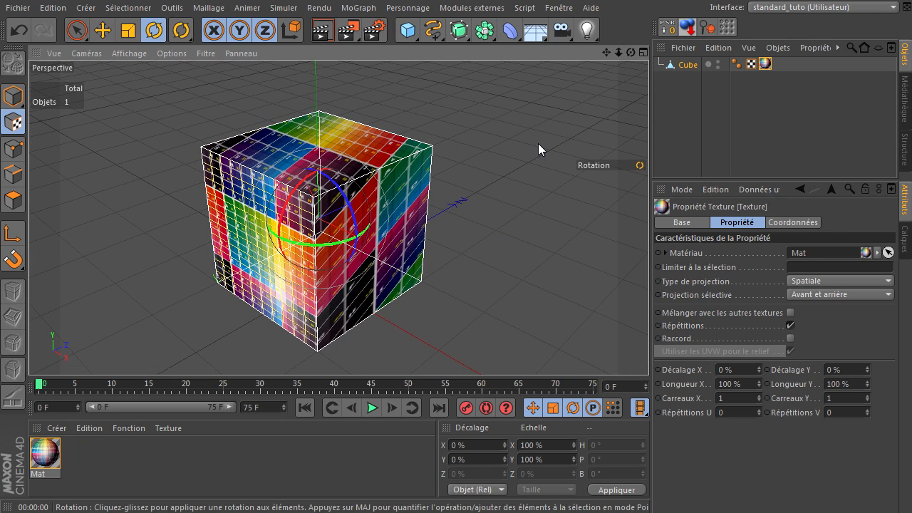
{"action": "left_click", "coordinate": [77, 30]}
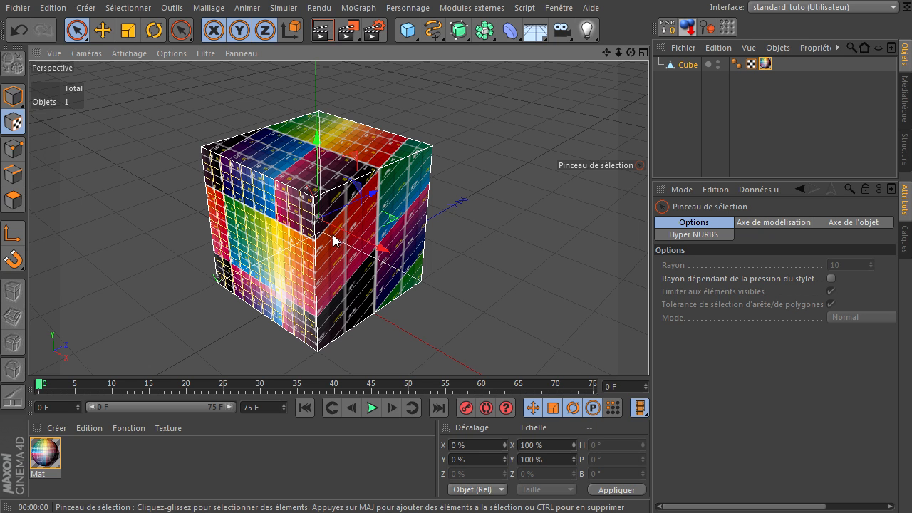
{"action": "scroll", "coordinate": [401, 159], "scroll_direction": "up", "scroll_amount": 1}
{"action": "scroll", "coordinate": [401, 162], "scroll_direction": "up", "scroll_amount": 3}
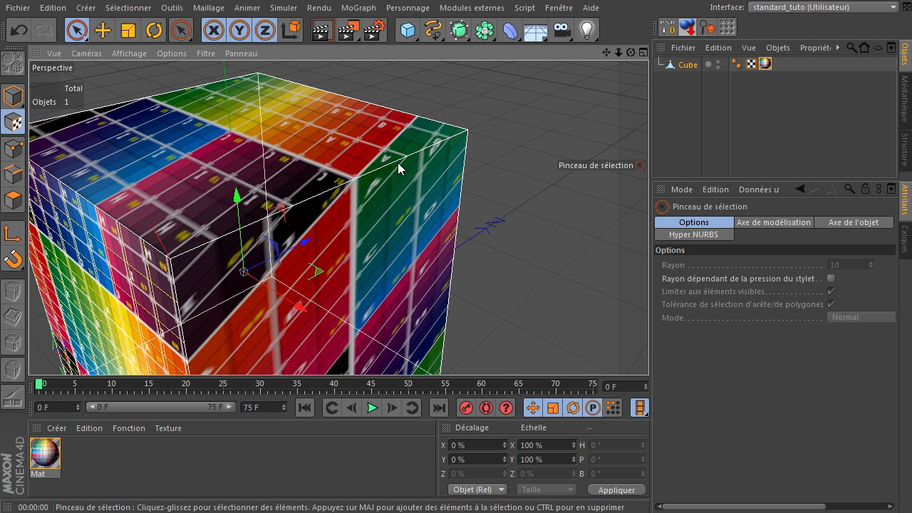
{"action": "left_click_drag", "start_coordinate": [652, 350], "coordinate": [648, 349]}
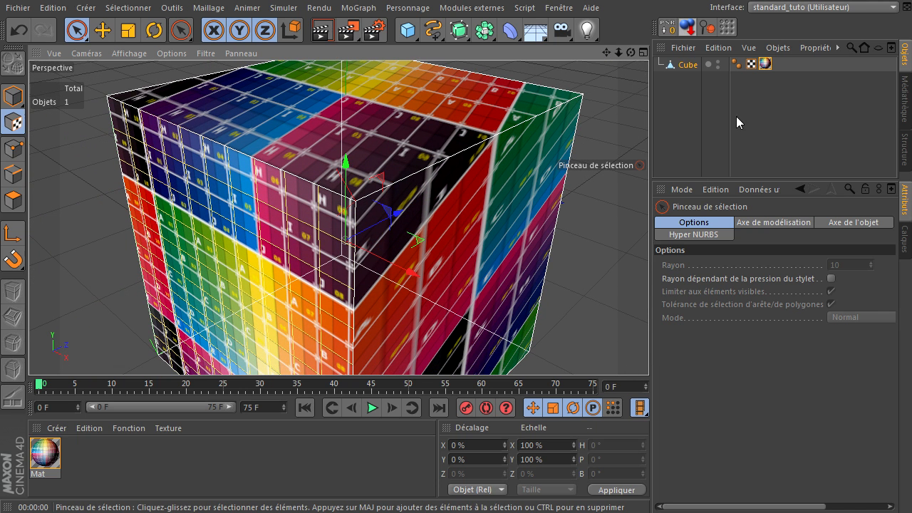
Step: Set the cube's texture projection type to Cubique, and back to Spatiale to compare the two projections
{"action": "left_click", "coordinate": [766, 64]}
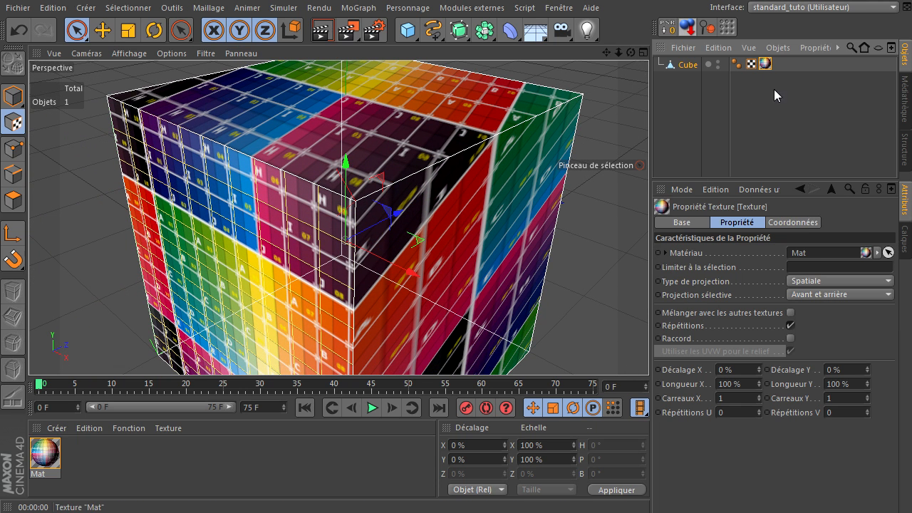
{"action": "left_click", "coordinate": [823, 277]}
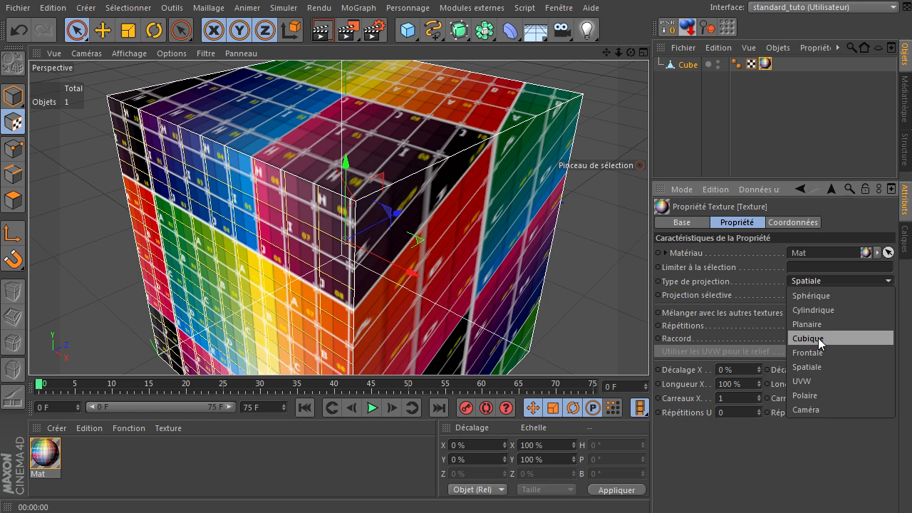
{"action": "left_click", "coordinate": [820, 337]}
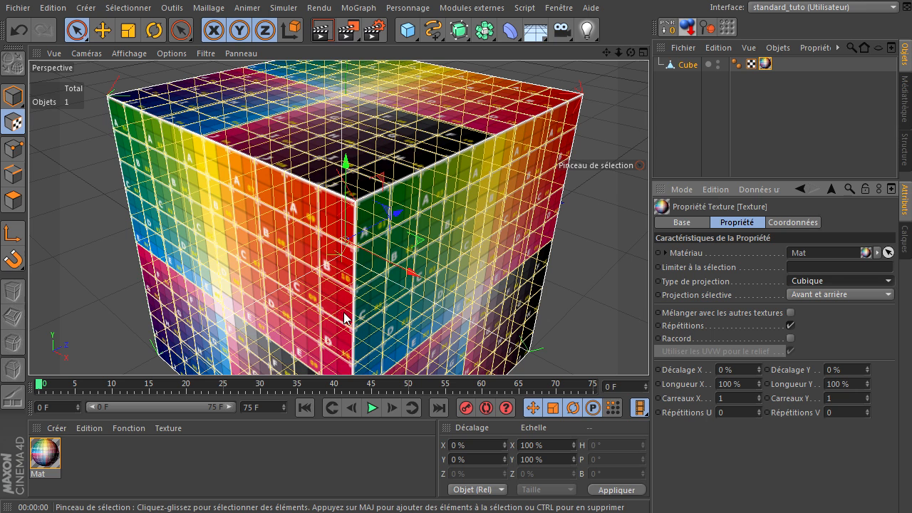
{"action": "left_click", "coordinate": [845, 283]}
{"action": "left_click", "coordinate": [828, 368]}
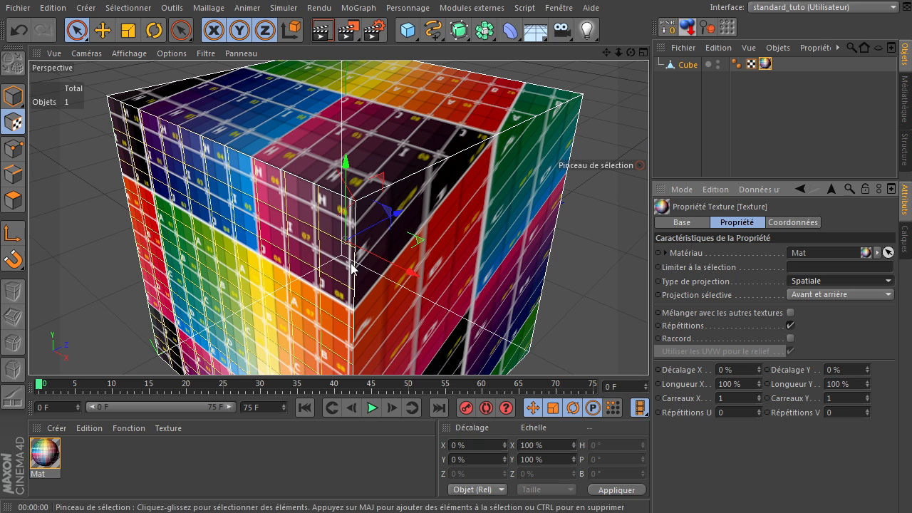
Step: Delete the cube's texture tag and open a newly created material in the material editor
{"action": "key", "text": "Delete"}
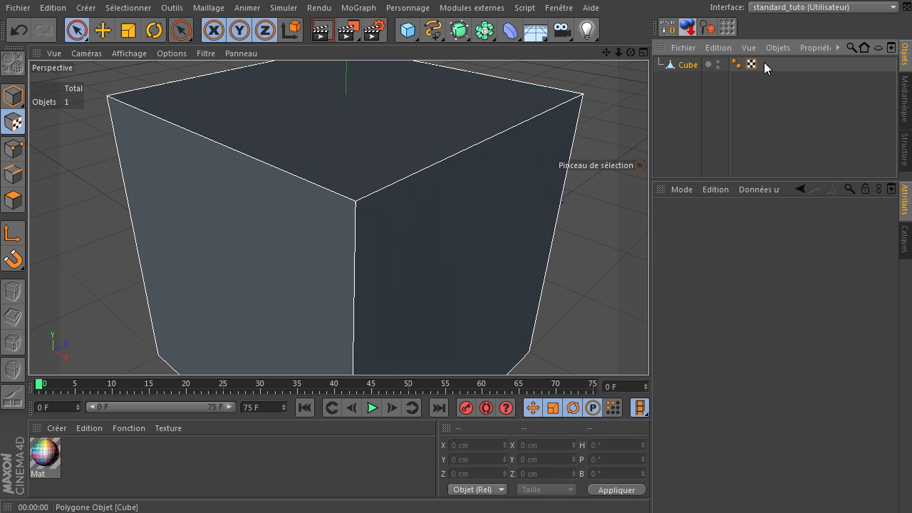
{"action": "double_click", "coordinate": [201, 472]}
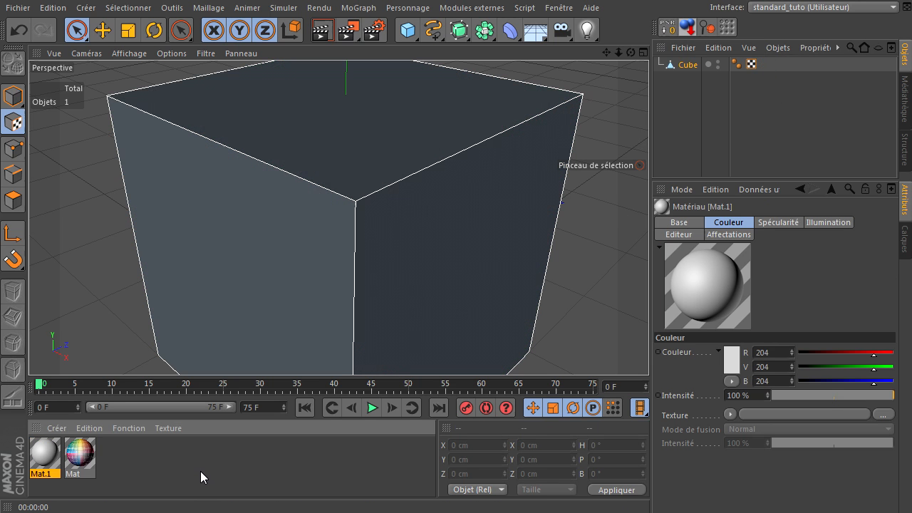
{"action": "double_click", "coordinate": [42, 453]}
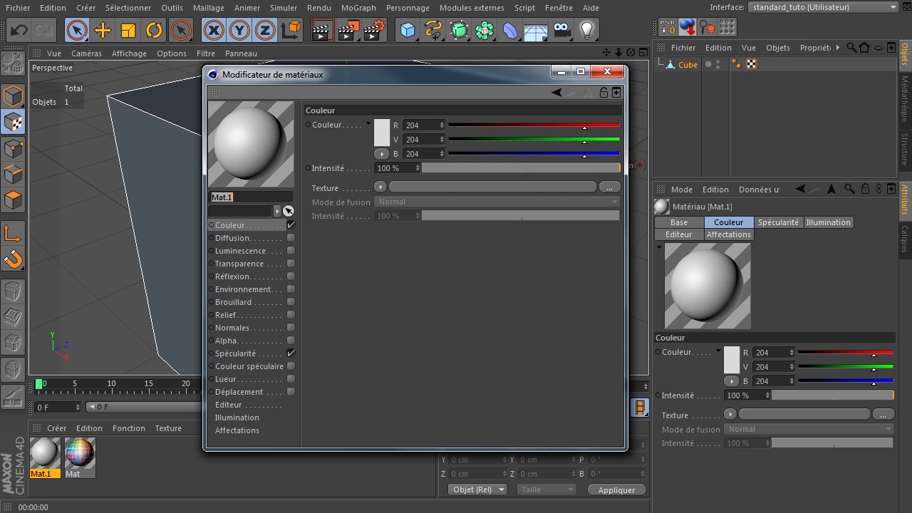
Step: Load 016marbre.jpg from the pierre textures folder as Mat.1's colour texture, without copying the image into the project
{"action": "left_click_drag", "start_coordinate": [911, 128], "coordinate": [685, 71]}
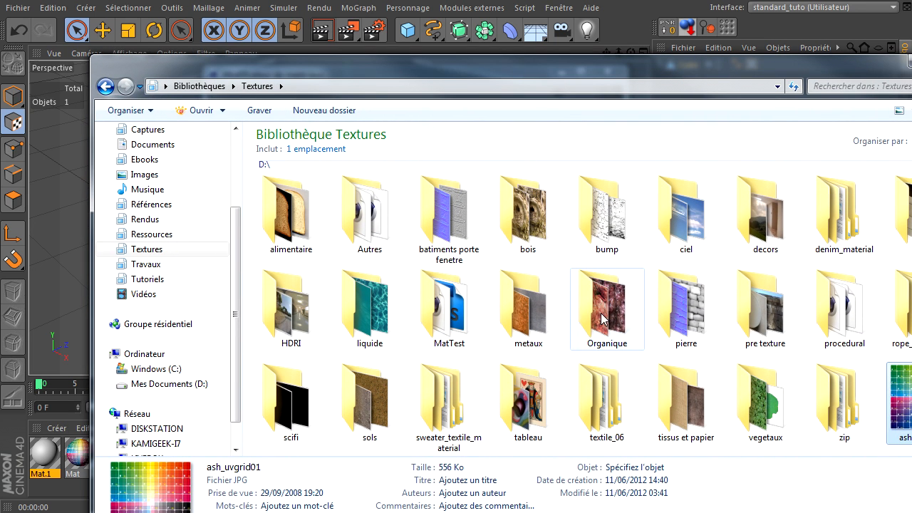
{"action": "double_click", "coordinate": [693, 323]}
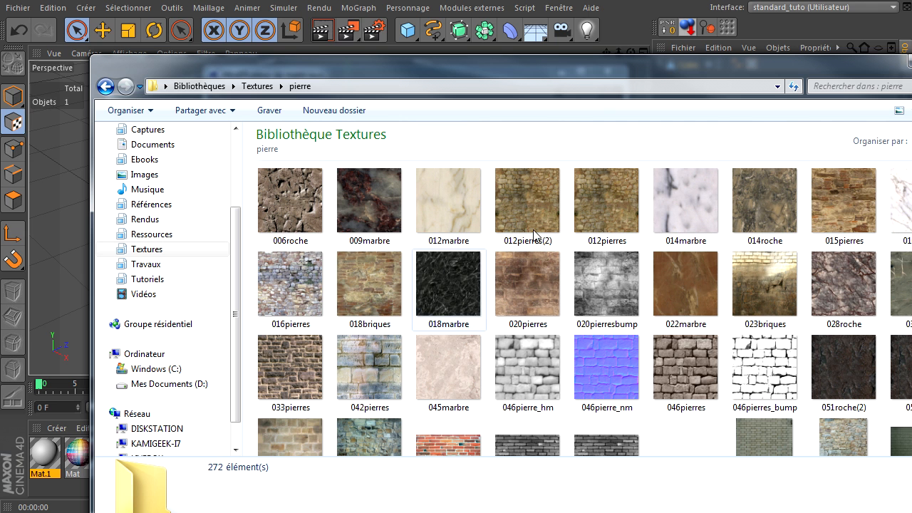
{"action": "left_click", "coordinate": [897, 203]}
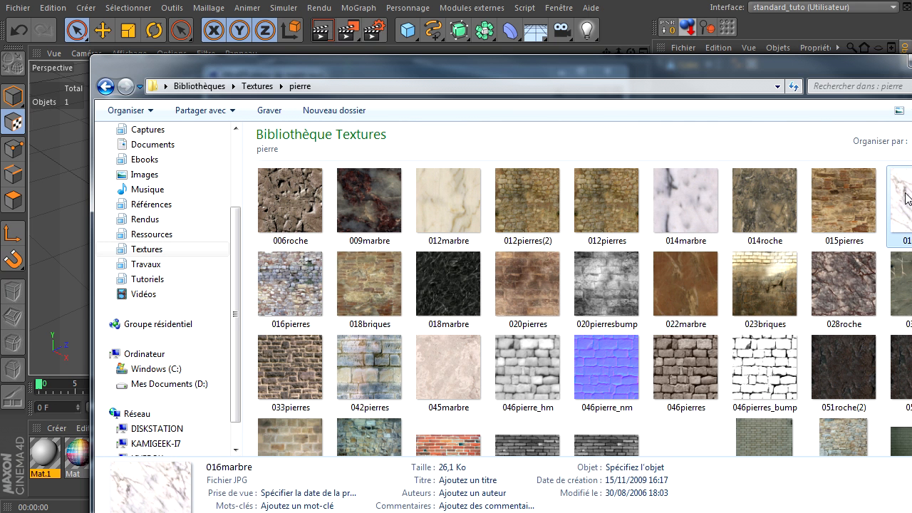
{"action": "left_click_drag", "start_coordinate": [784, 68], "coordinate": [666, 74]}
{"action": "double_click", "coordinate": [827, 210]}
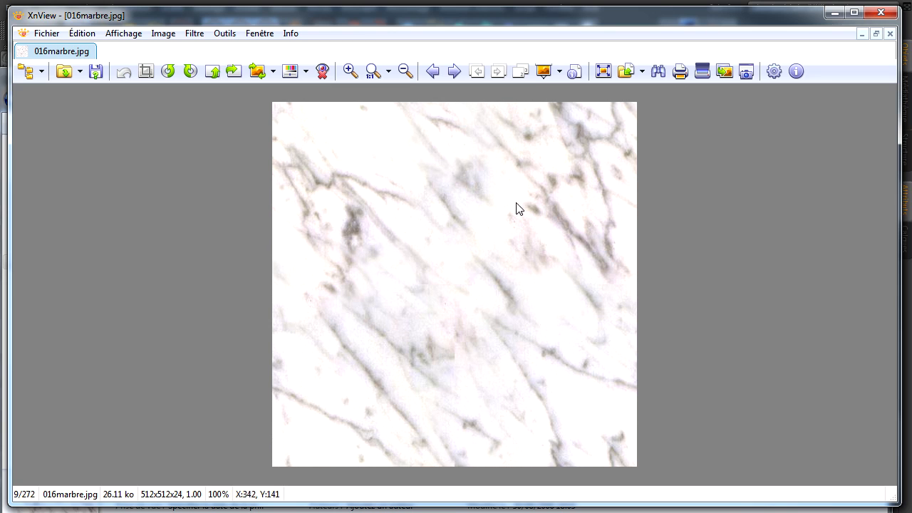
{"action": "left_click", "coordinate": [871, 16]}
{"action": "left_click", "coordinate": [598, 55]}
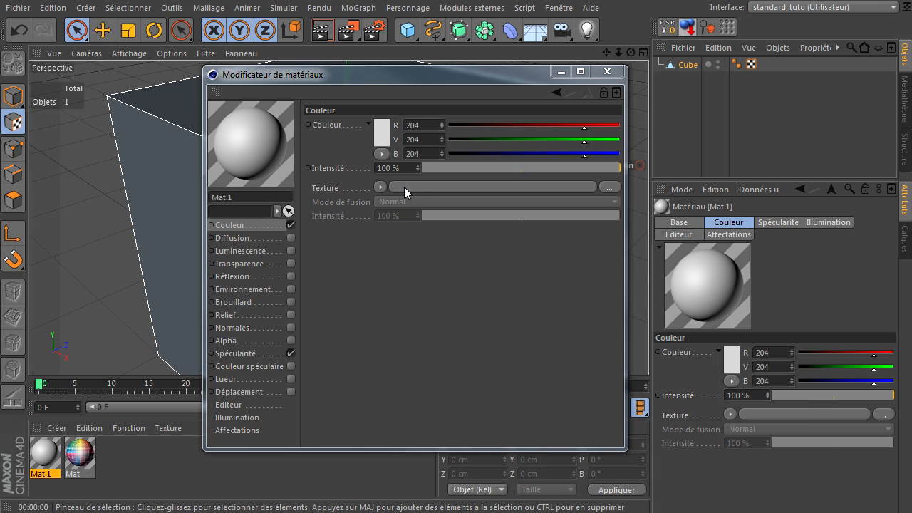
{"action": "left_click", "coordinate": [758, 407]}
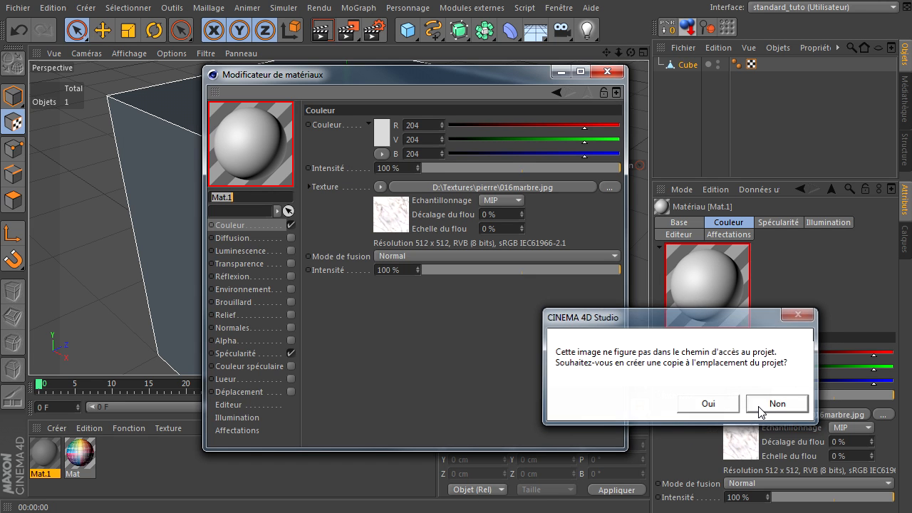
{"action": "left_click", "coordinate": [607, 71]}
Step: Apply Mat.1 to the Cube with Cubique projection and switch to model mode
{"action": "left_click_drag", "start_coordinate": [705, 69], "coordinate": [691, 65]}
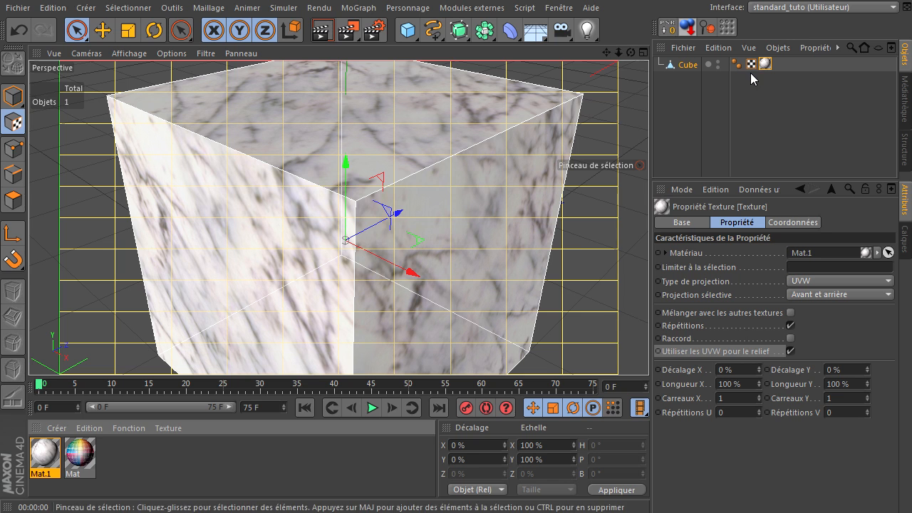
{"action": "left_click", "coordinate": [838, 285]}
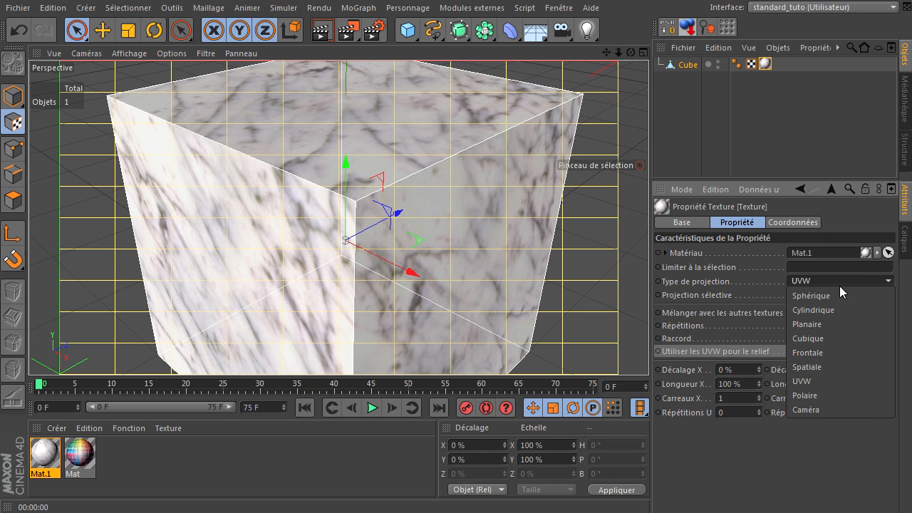
{"action": "left_click", "coordinate": [823, 338]}
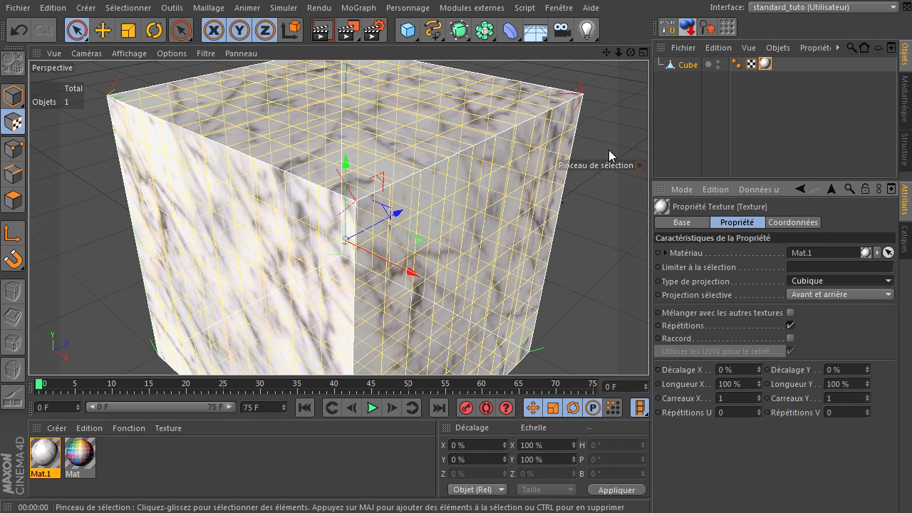
{"action": "left_click", "coordinate": [13, 99]}
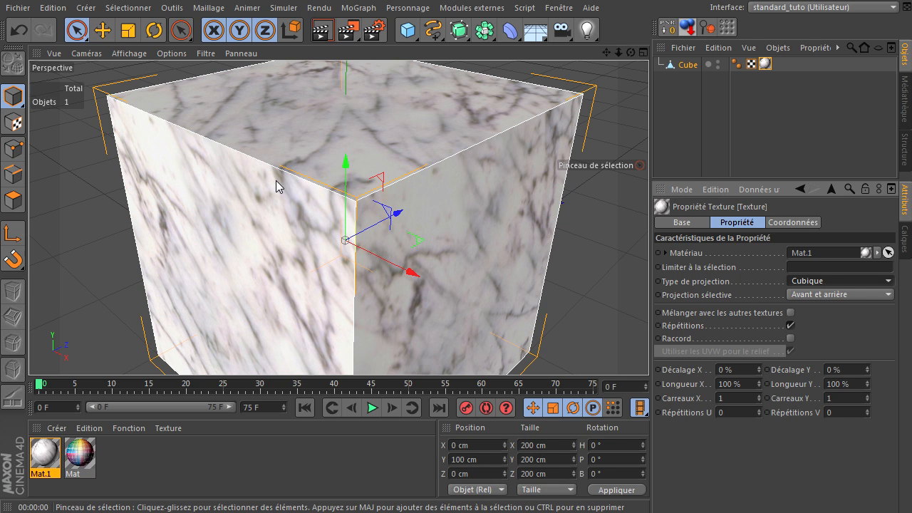
Step: Render the perspective view at several zoom levels to examine how the marble texture meets at the cube's edges
{"action": "left_click", "coordinate": [323, 30]}
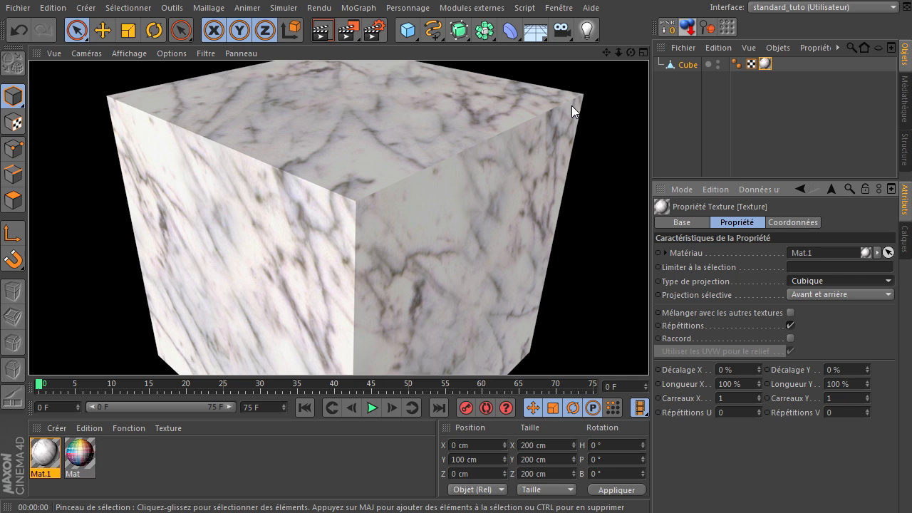
{"action": "scroll", "coordinate": [568, 109], "scroll_direction": "up", "scroll_amount": 10}
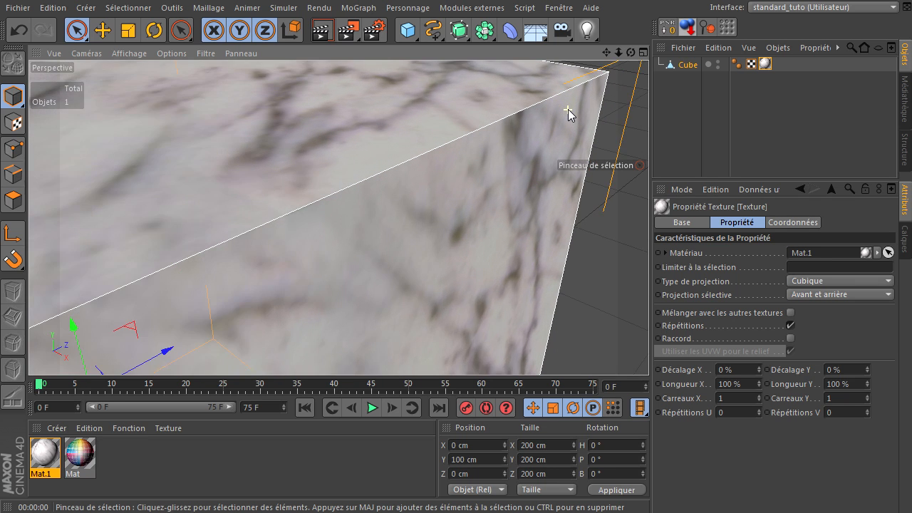
{"action": "left_click", "coordinate": [322, 30]}
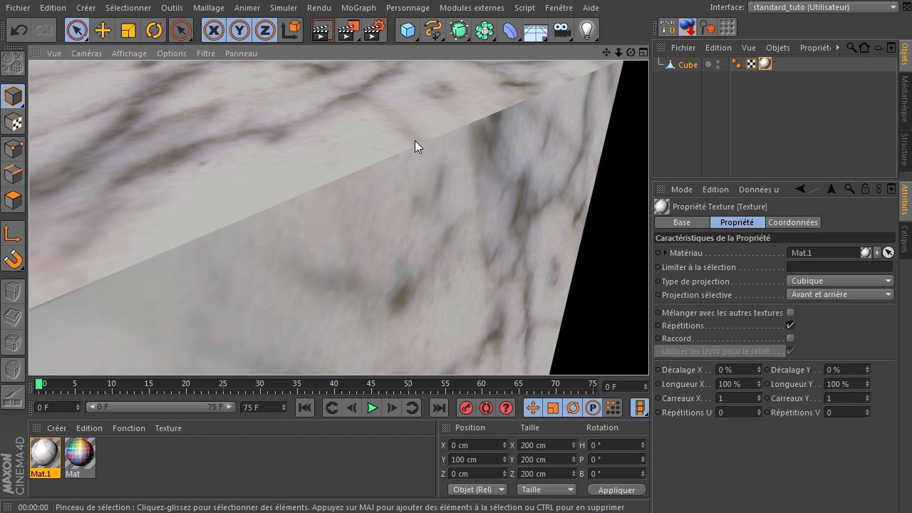
{"action": "scroll", "coordinate": [309, 214], "scroll_direction": "down", "scroll_amount": 8}
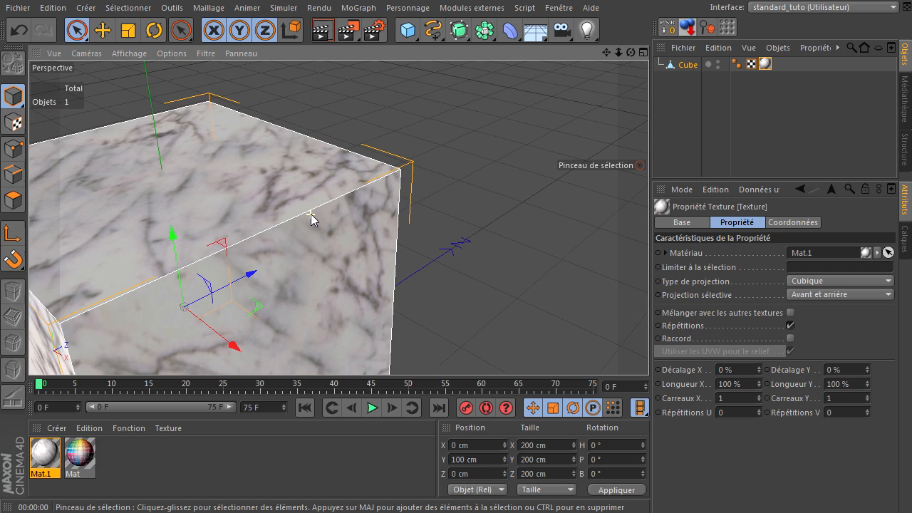
{"action": "left_click_drag", "start_coordinate": [607, 54], "coordinate": [574, 427]}
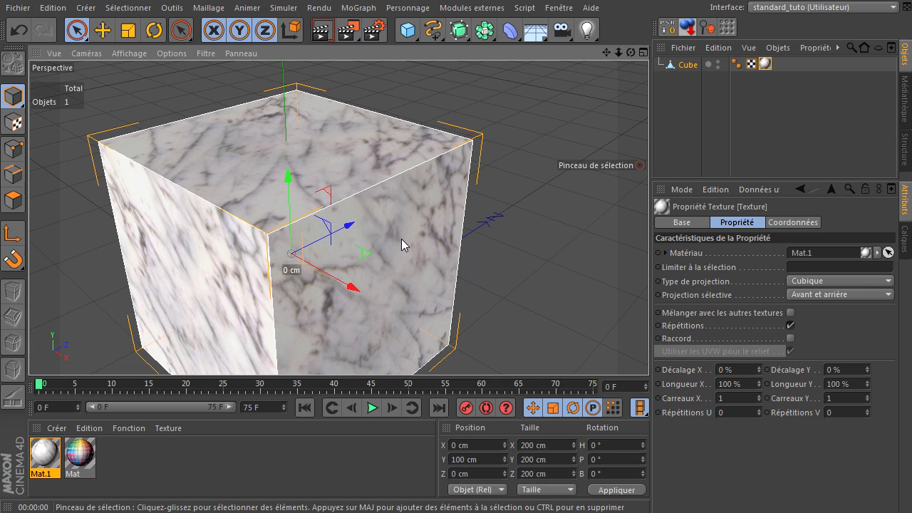
{"action": "left_click", "coordinate": [322, 30]}
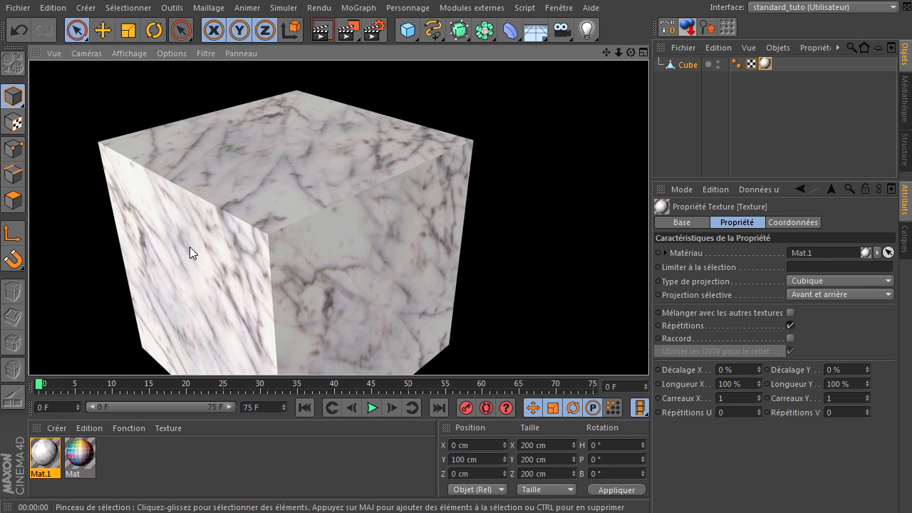
Step: Set the projection type of the Cube's Mat.1 texture to Spatiale
{"action": "left_click", "coordinate": [764, 62]}
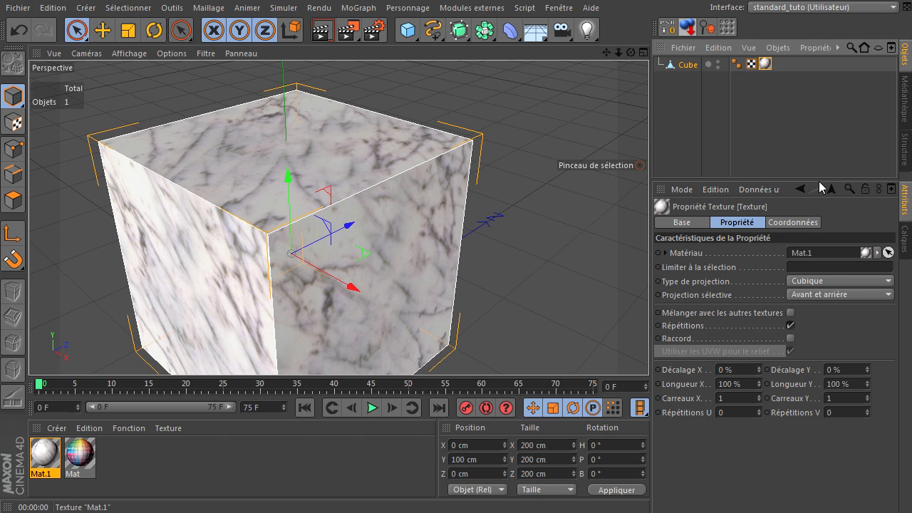
{"action": "left_click", "coordinate": [818, 281]}
{"action": "left_click", "coordinate": [808, 367]}
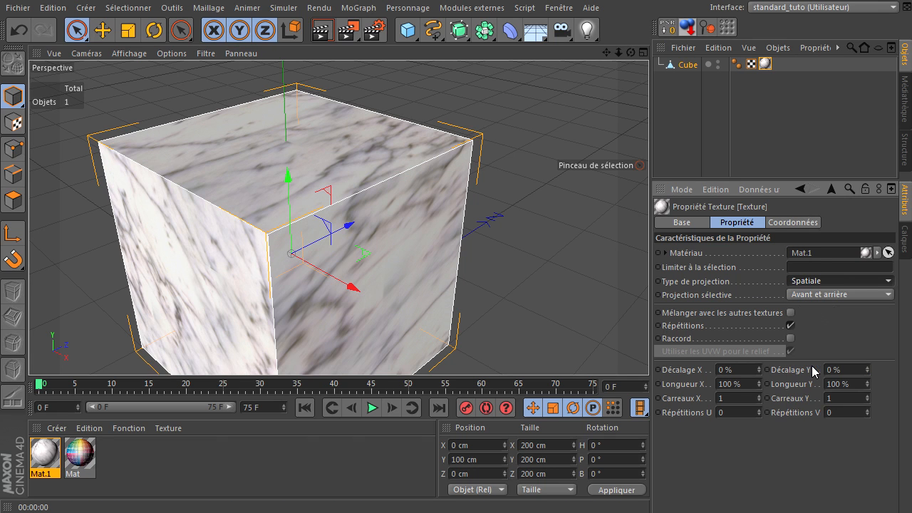
Step: Render the cube from different angles to examine how the spatial projection carries the marble veins across its faces
{"action": "left_click_drag", "start_coordinate": [606, 52], "coordinate": [607, 59]}
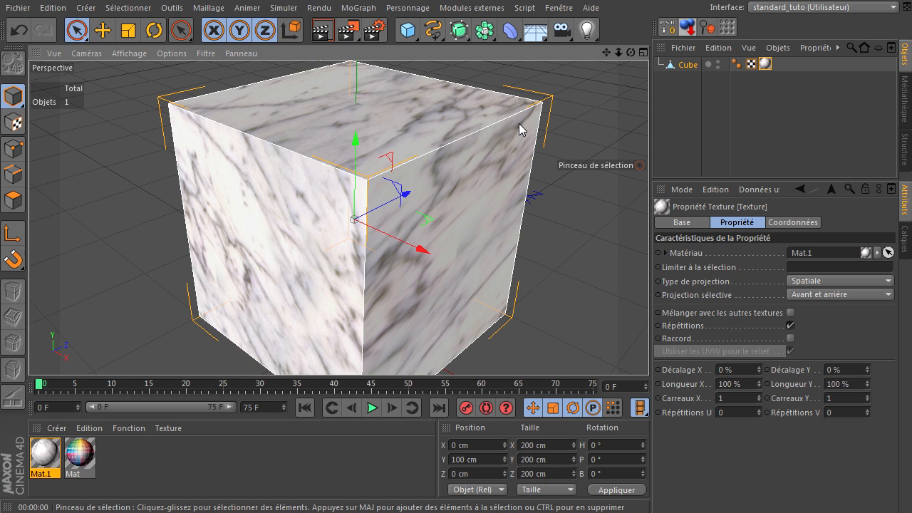
{"action": "left_click", "coordinate": [322, 30]}
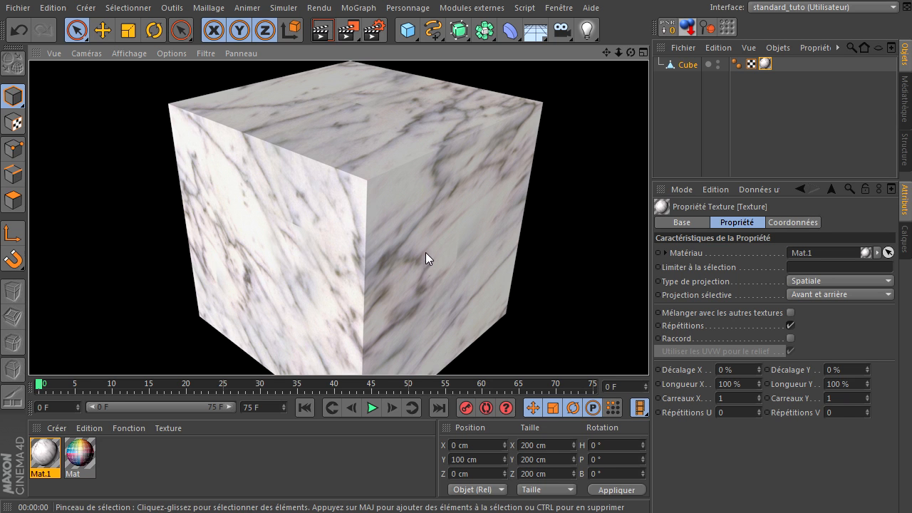
{"action": "left_click_drag", "start_coordinate": [630, 54], "coordinate": [648, 350]}
{"action": "left_click", "coordinate": [326, 27]}
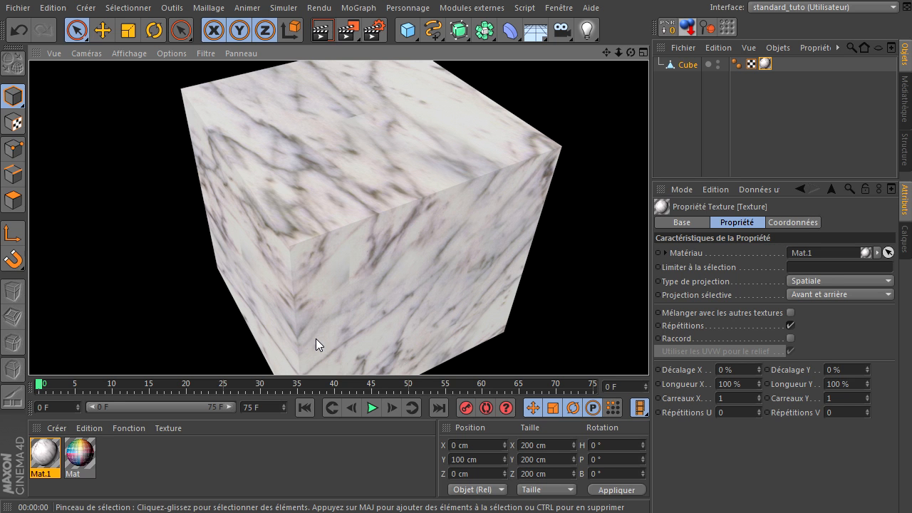
{"action": "left_click_drag", "start_coordinate": [631, 52], "coordinate": [649, 349]}
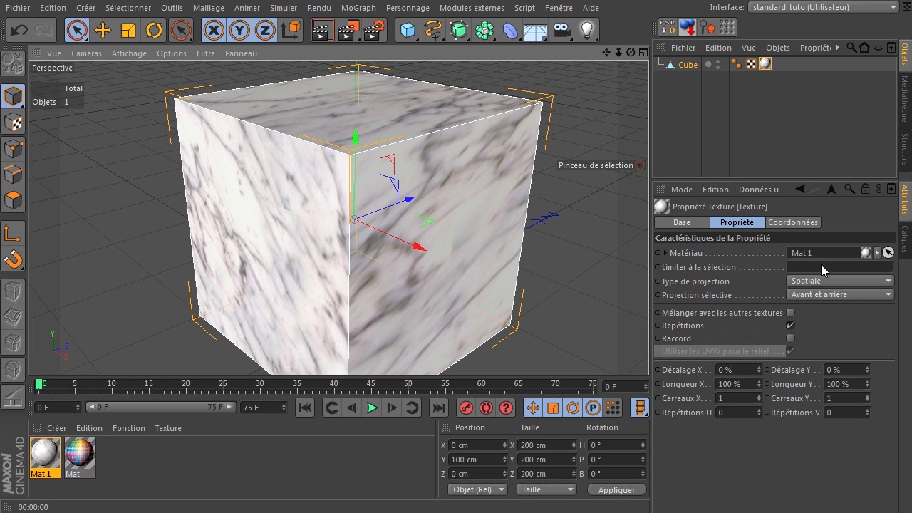
Step: Delete the Mat.1 texture tag from the Cube and apply the multicoloured UV grid material Mat instead
{"action": "left_click", "coordinate": [766, 64]}
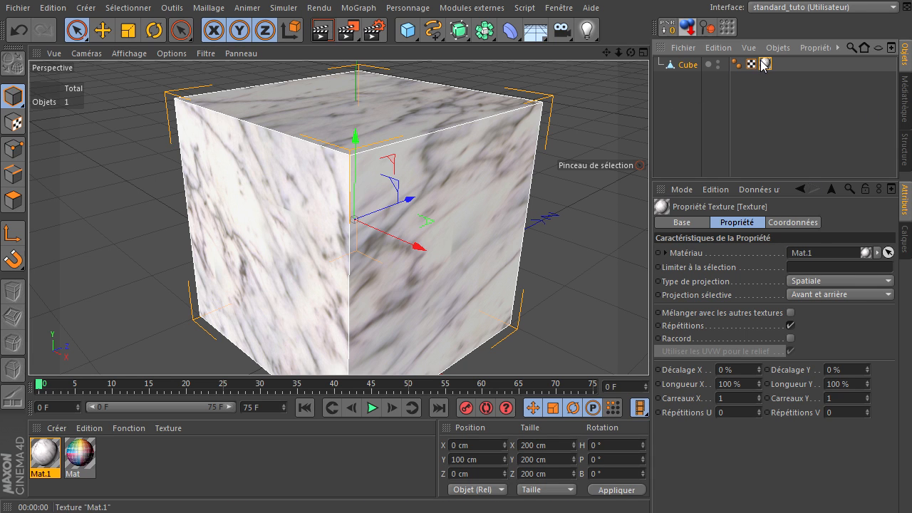
{"action": "key", "text": "Delete"}
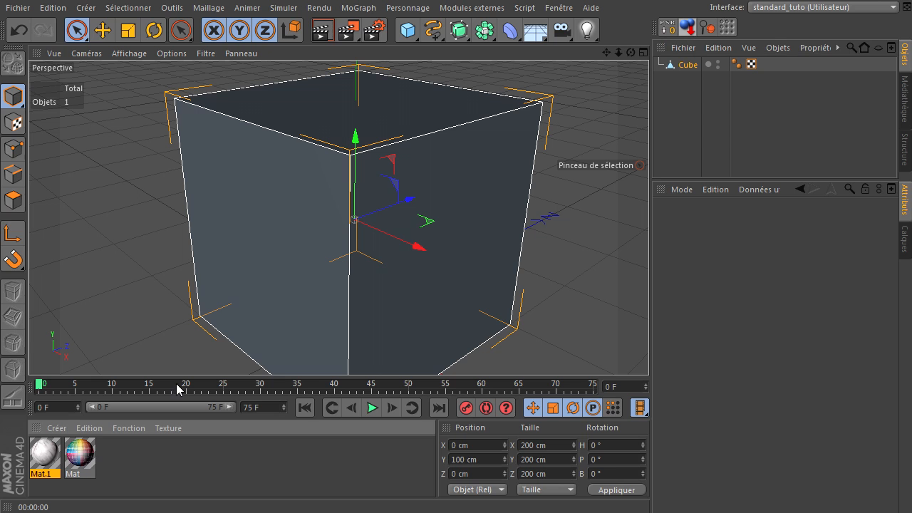
{"action": "left_click_drag", "start_coordinate": [698, 68], "coordinate": [691, 68]}
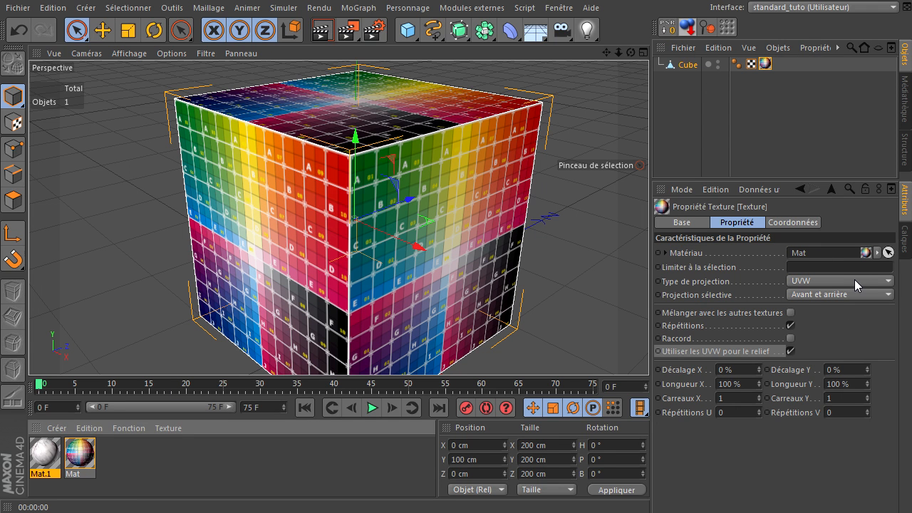
Step: Set the projection type of the Cube's Mat texture to Polaire
{"action": "left_click", "coordinate": [855, 279]}
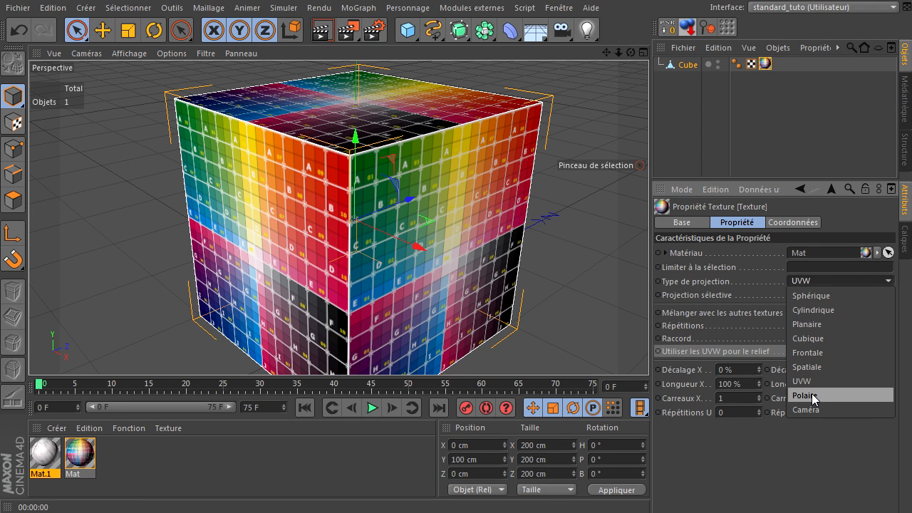
{"action": "left_click", "coordinate": [811, 382]}
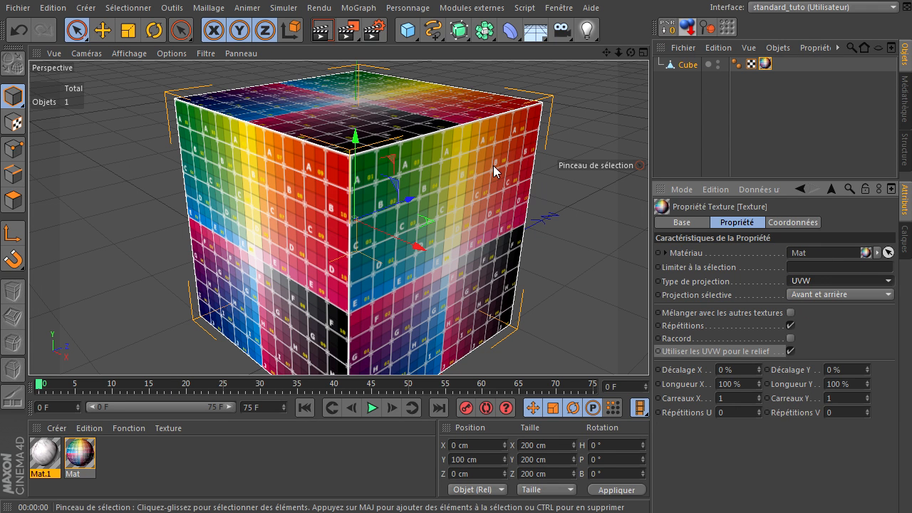
{"action": "left_click", "coordinate": [797, 286]}
{"action": "left_click", "coordinate": [811, 397]}
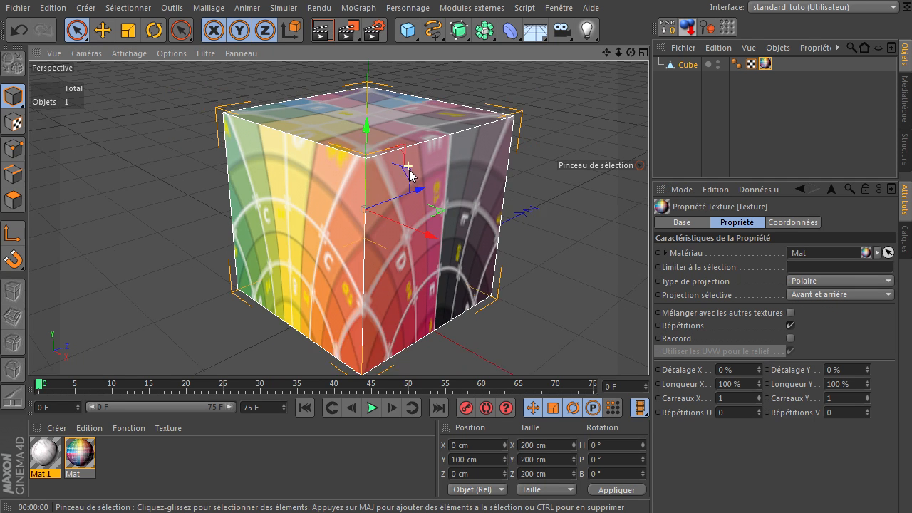
Step: Deselect the Cube and examine the polar mapping of the grid on its sides, underside and top face
{"action": "scroll", "coordinate": [409, 171], "scroll_direction": "down", "scroll_amount": 3}
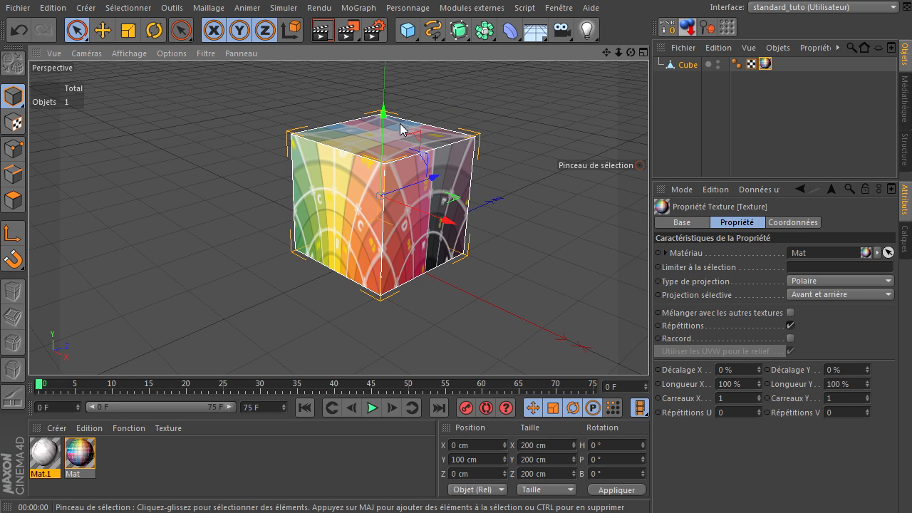
{"action": "left_click", "coordinate": [693, 122]}
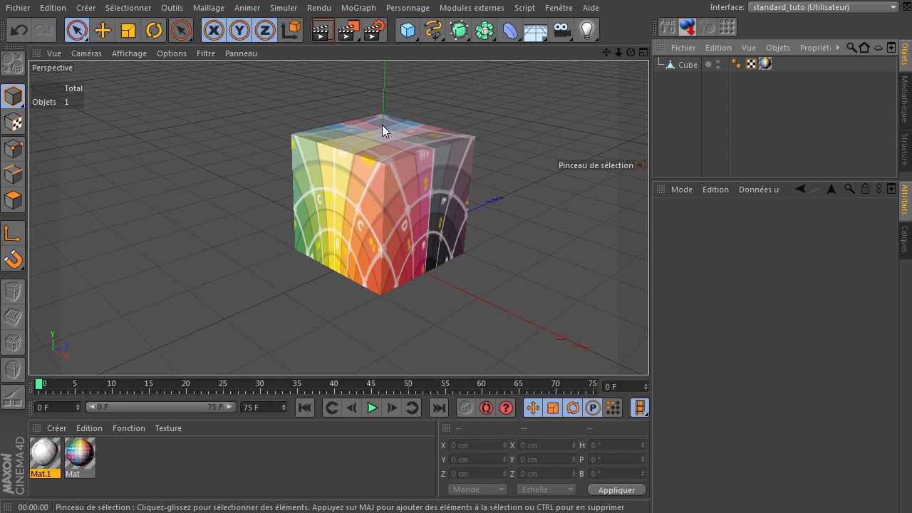
{"action": "left_click_drag", "start_coordinate": [631, 53], "coordinate": [648, 349]}
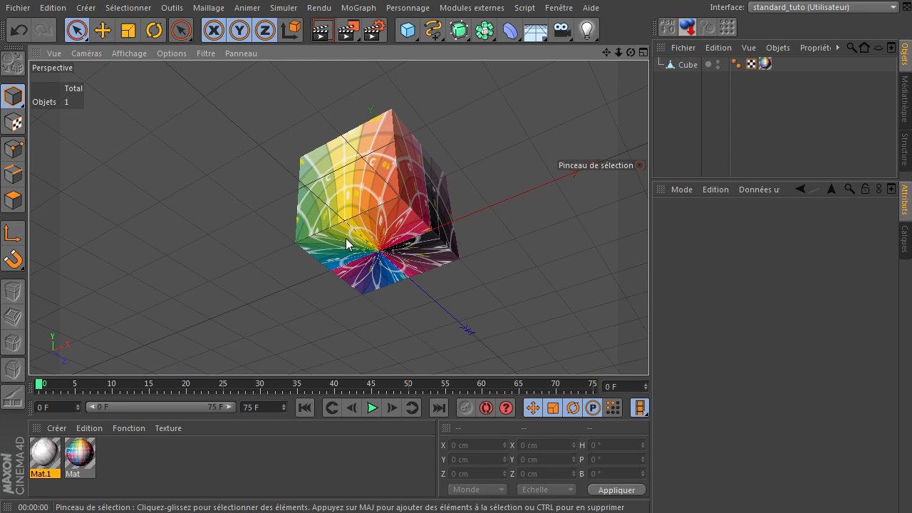
{"action": "scroll", "coordinate": [374, 238], "scroll_direction": "up", "scroll_amount": 2}
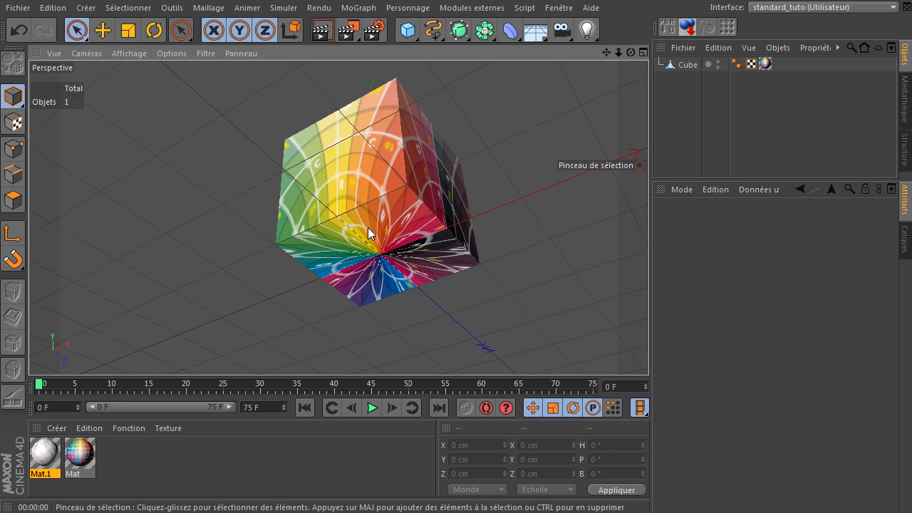
{"action": "left_click_drag", "start_coordinate": [631, 52], "coordinate": [649, 349]}
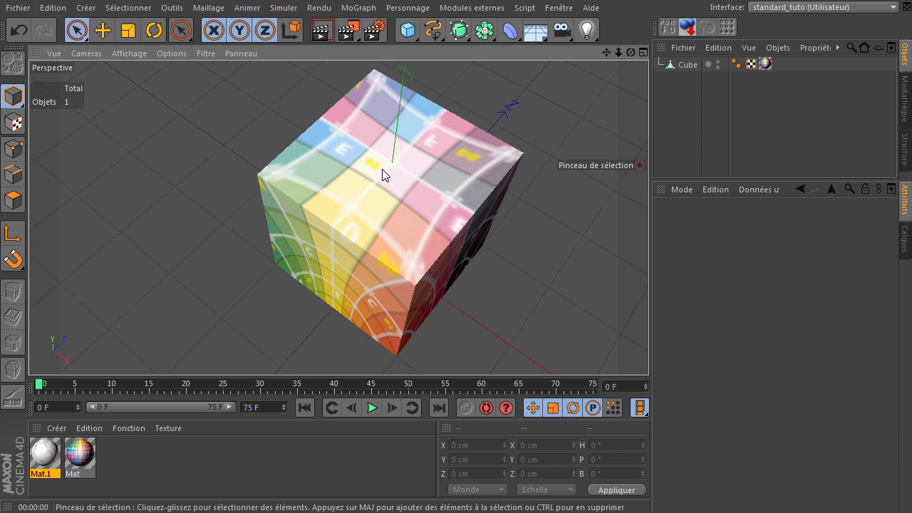
Step: Set the editor texture preview size of material Mat to 1024x1024 (4 Mo) and examine the polar-mapped grid from below and above
{"action": "left_click", "coordinate": [84, 458]}
{"action": "double_click", "coordinate": [84, 458]}
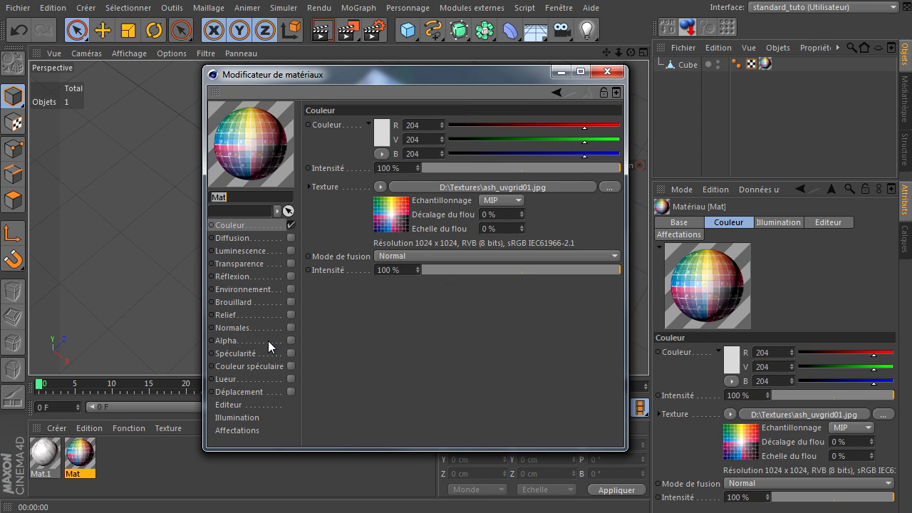
{"action": "left_click", "coordinate": [252, 405]}
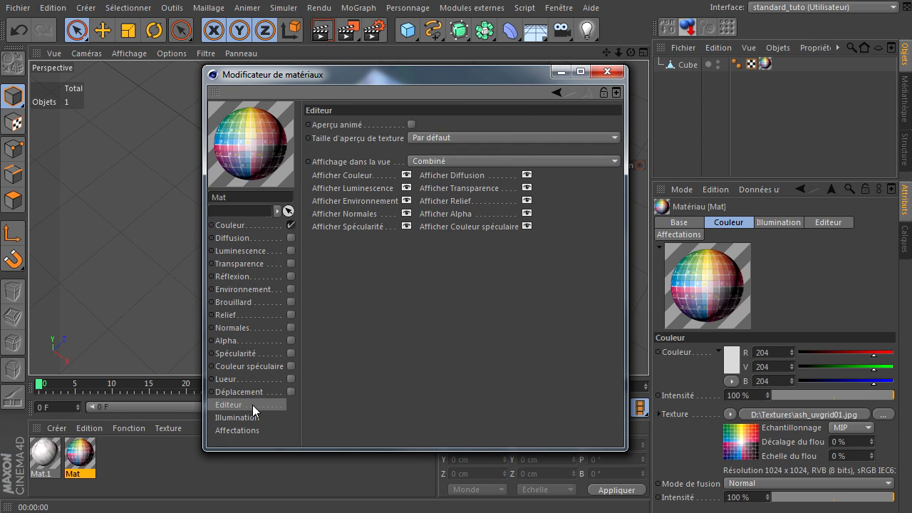
{"action": "left_click", "coordinate": [526, 136]}
{"action": "left_click", "coordinate": [472, 236]}
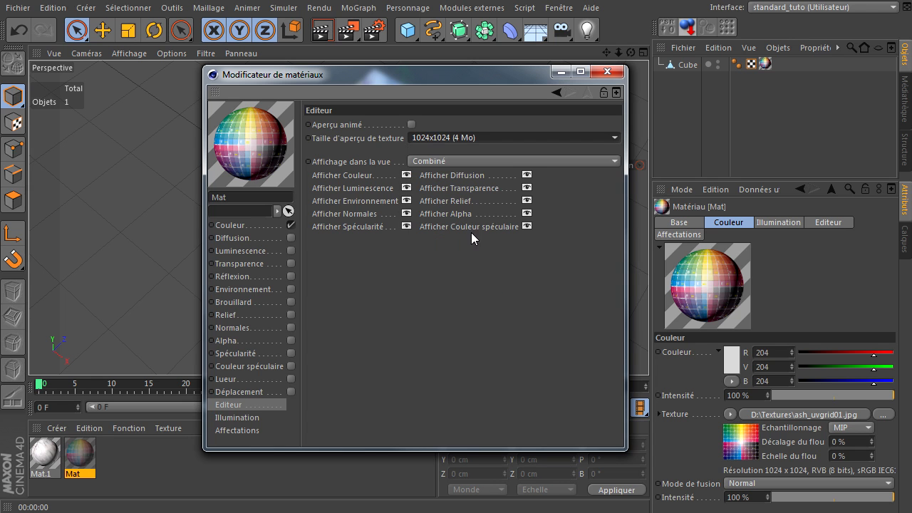
{"action": "left_click", "coordinate": [615, 72]}
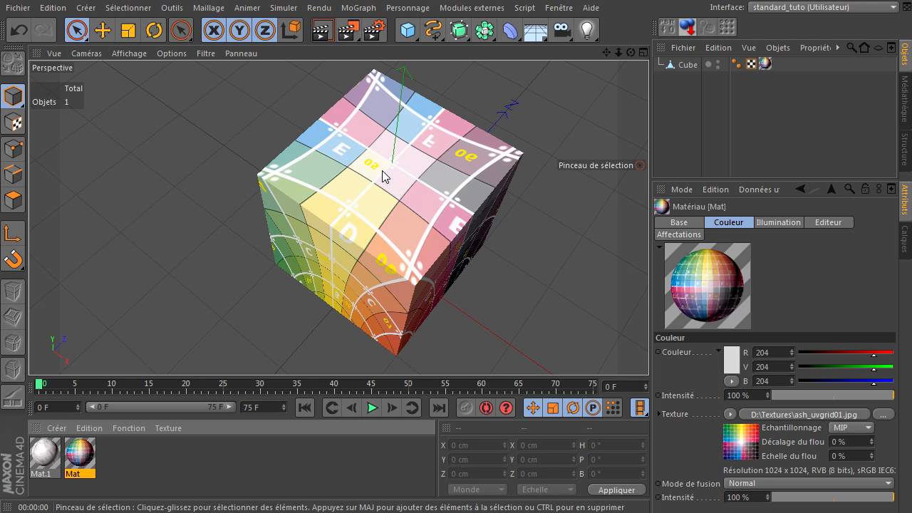
{"action": "left_click_drag", "start_coordinate": [630, 52], "coordinate": [648, 349]}
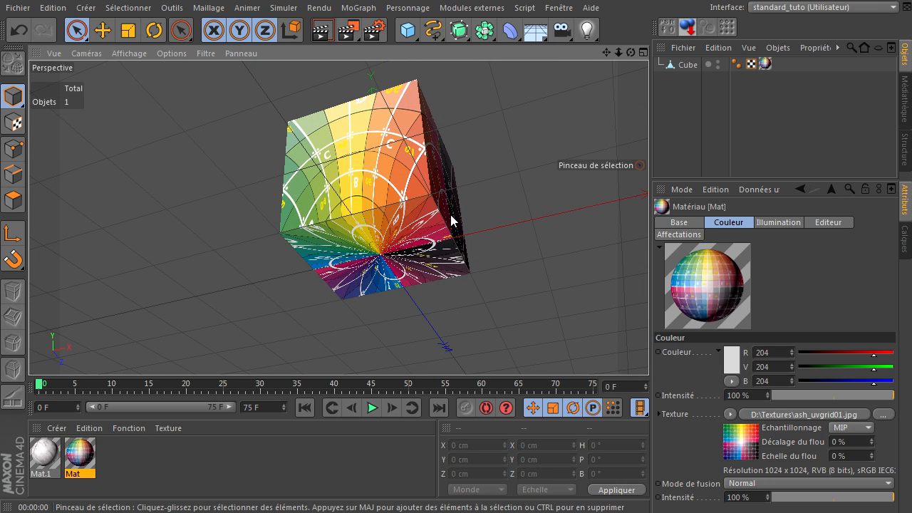
{"action": "left_click_drag", "start_coordinate": [631, 52], "coordinate": [646, 349]}
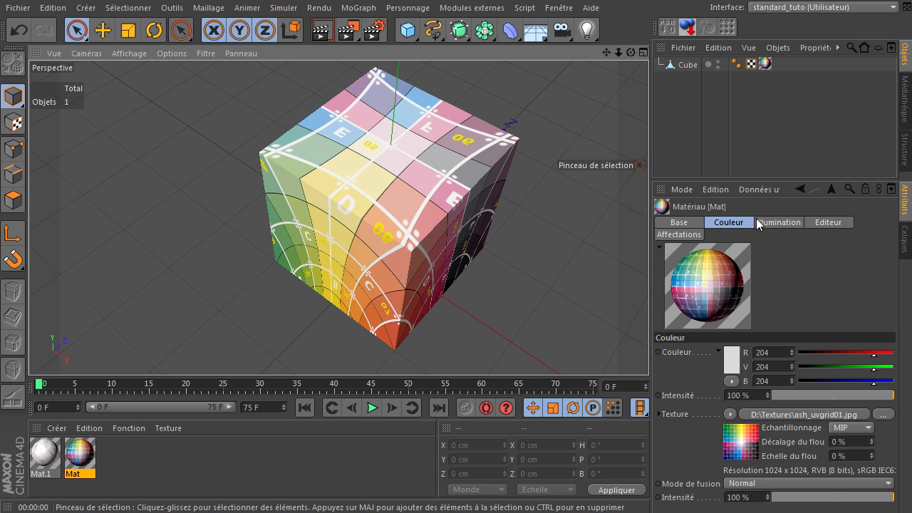
Step: Set the projection type of the Cube's Mat texture to Planaire
{"action": "left_click", "coordinate": [765, 64]}
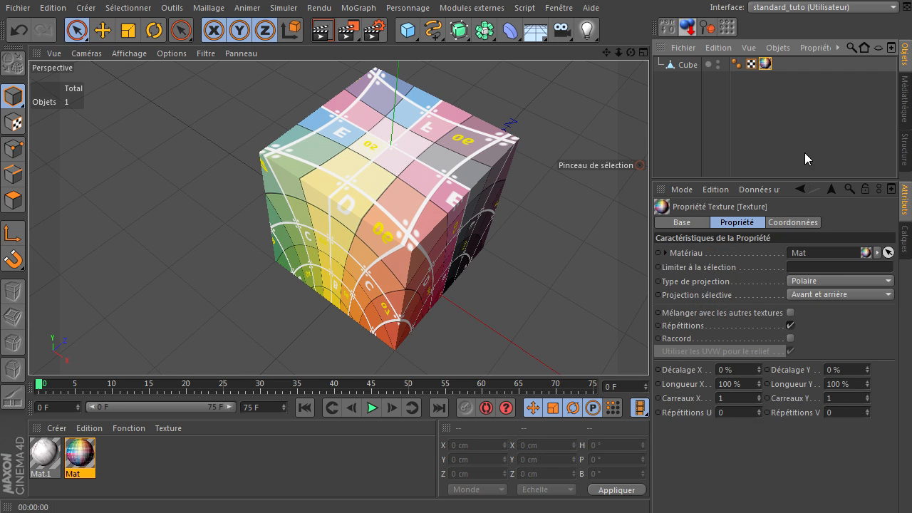
{"action": "left_click", "coordinate": [821, 282]}
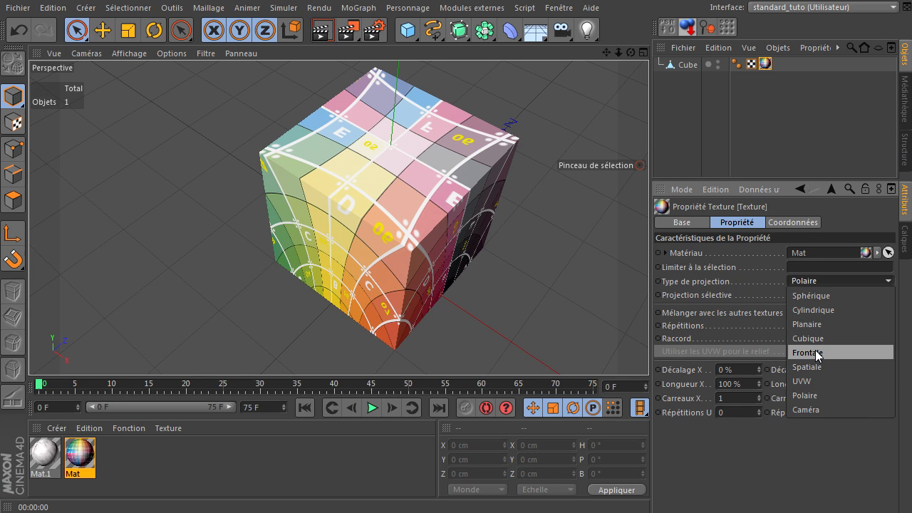
{"action": "left_click", "coordinate": [830, 399]}
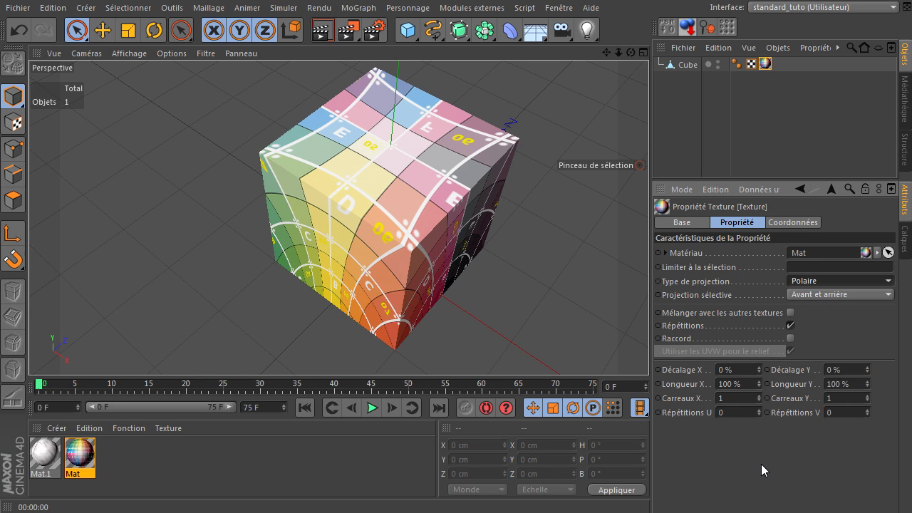
{"action": "left_click", "coordinate": [838, 280]}
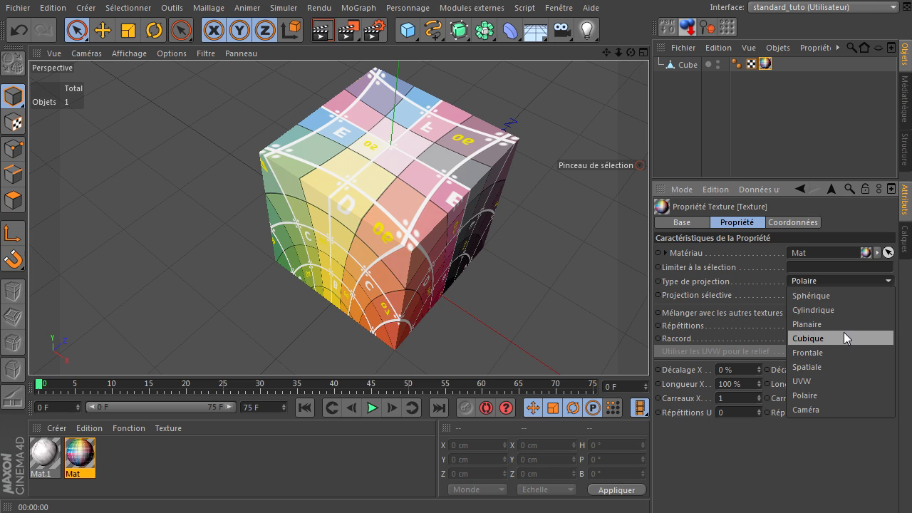
{"action": "left_click", "coordinate": [845, 322]}
{"action": "left_click_drag", "start_coordinate": [630, 53], "coordinate": [648, 350]}
Step: Delete the Mat.1 material and render the cube's front face to examine the planar projection
{"action": "left_click", "coordinate": [43, 454]}
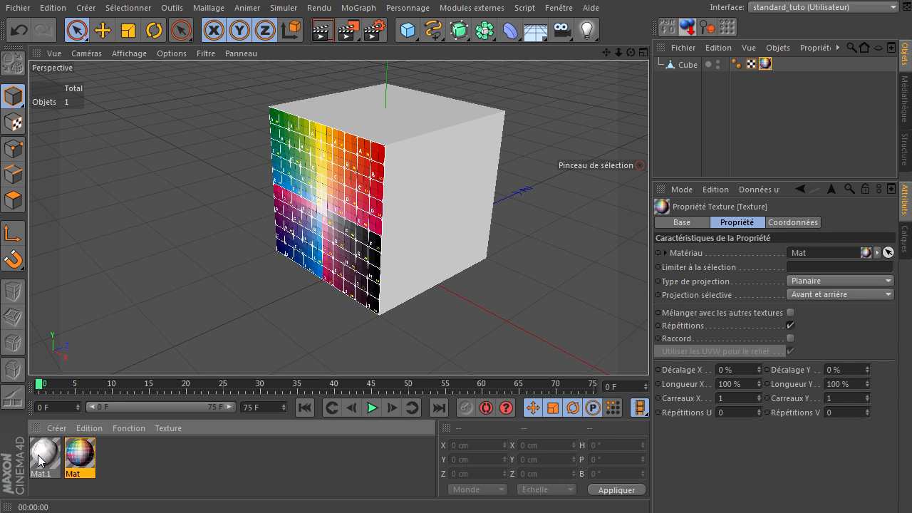
{"action": "key", "text": "Delete"}
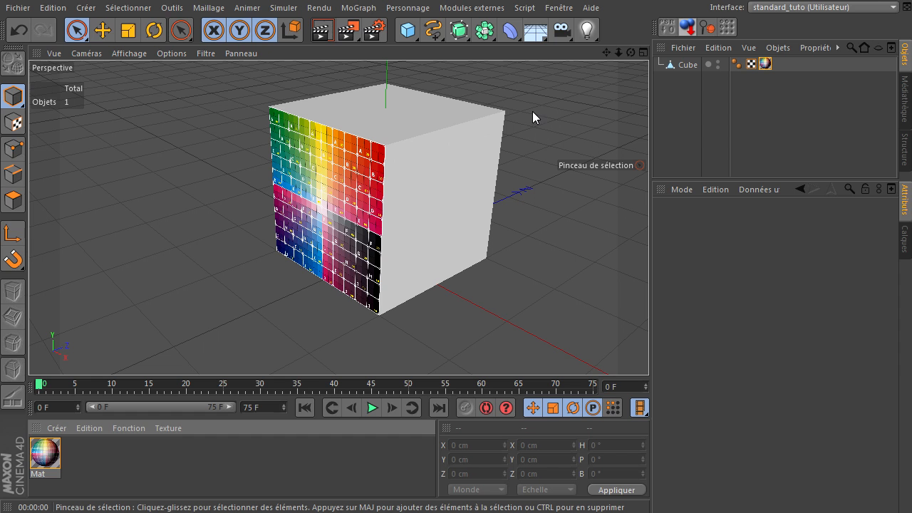
{"action": "scroll", "coordinate": [322, 164], "scroll_direction": "up", "scroll_amount": 5}
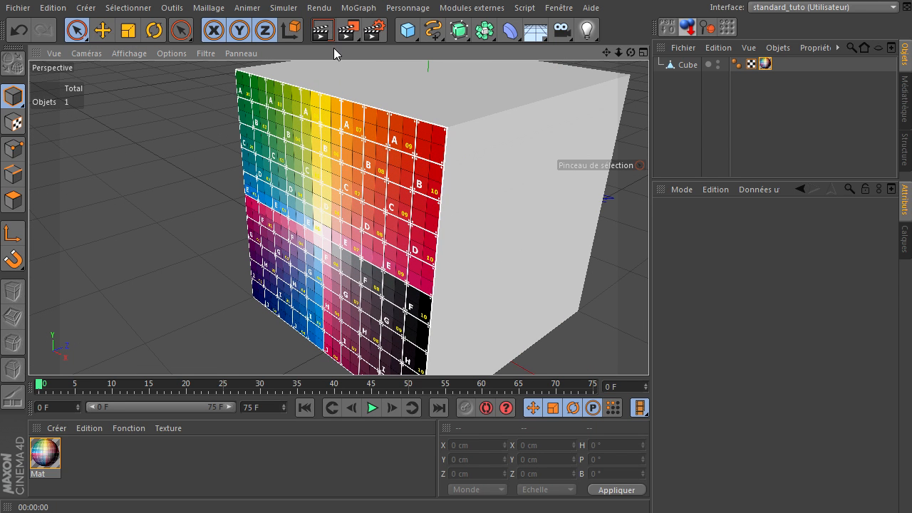
{"action": "left_click", "coordinate": [322, 30]}
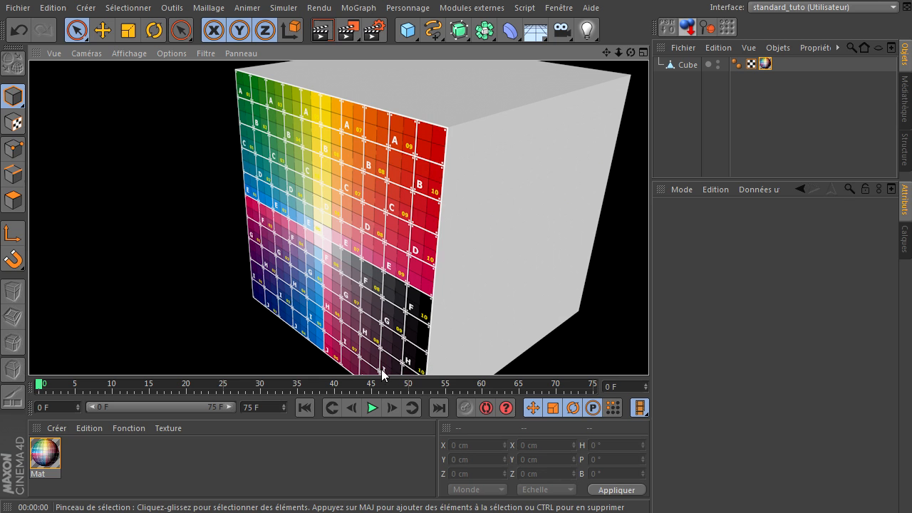
{"action": "left_click_drag", "start_coordinate": [607, 54], "coordinate": [417, 474]}
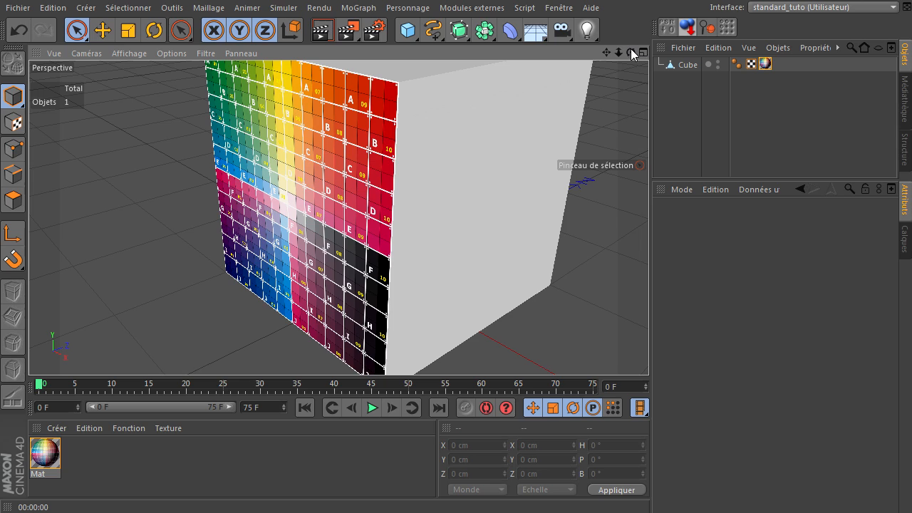
{"action": "left_click_drag", "start_coordinate": [649, 349], "coordinate": [648, 349]}
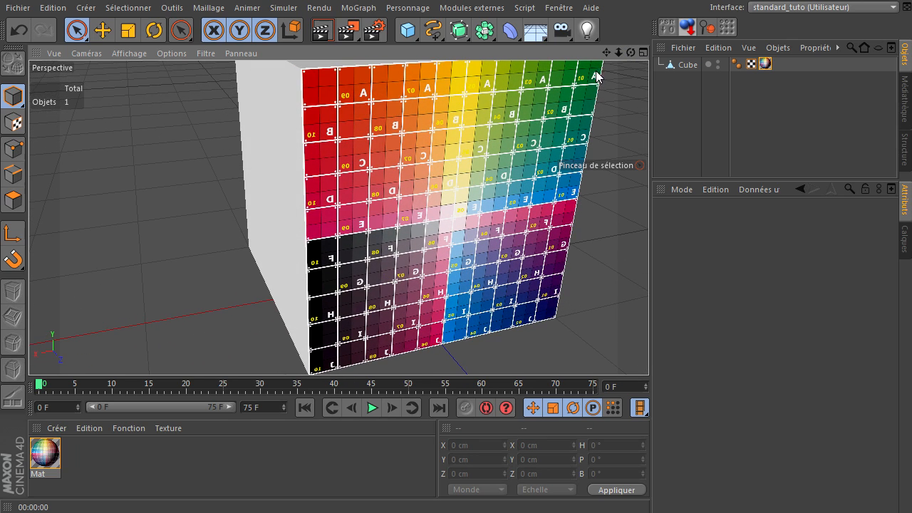
Step: Display the texture axes of the Cube and render its rear face to examine how the planar projection passes through
{"action": "left_click", "coordinate": [13, 123]}
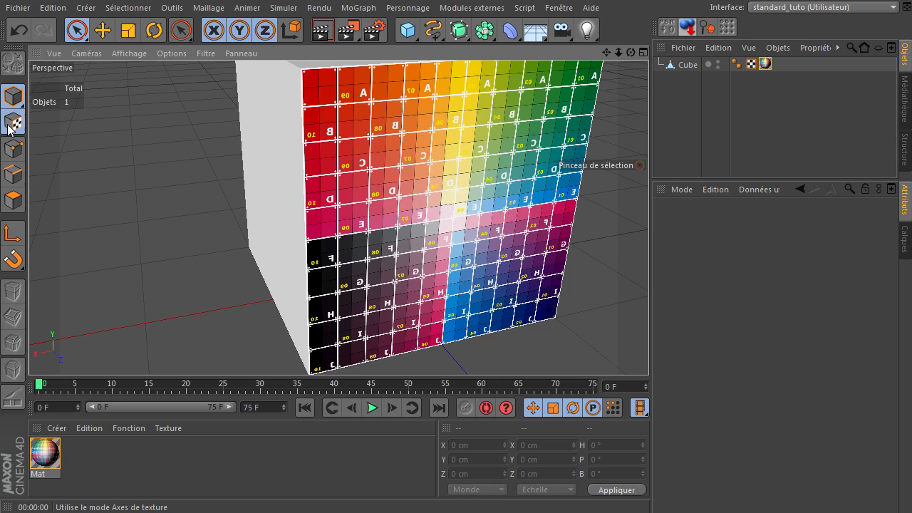
{"action": "left_click", "coordinate": [692, 66]}
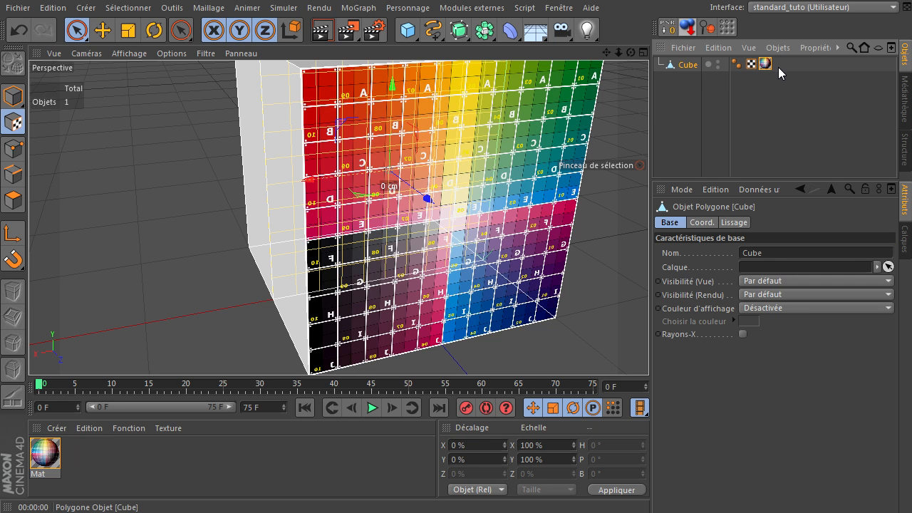
{"action": "left_click_drag", "start_coordinate": [630, 53], "coordinate": [649, 349]}
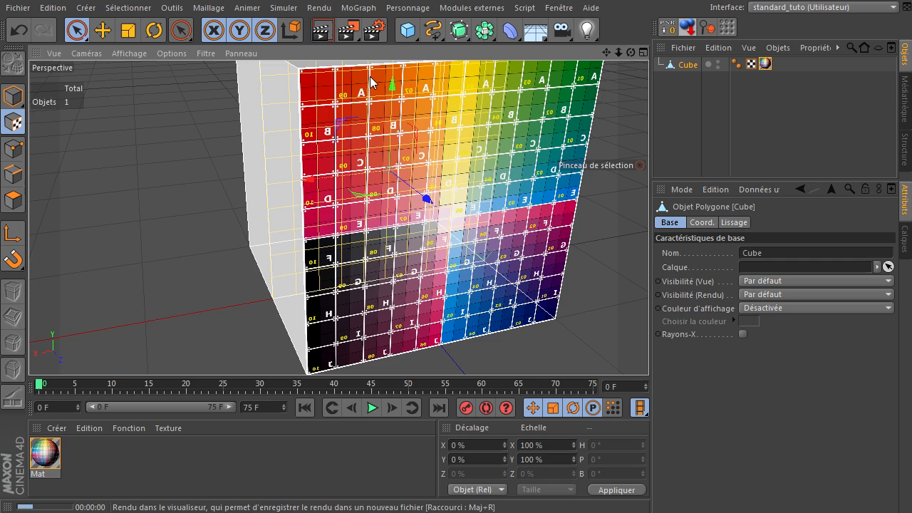
{"action": "left_click", "coordinate": [322, 30]}
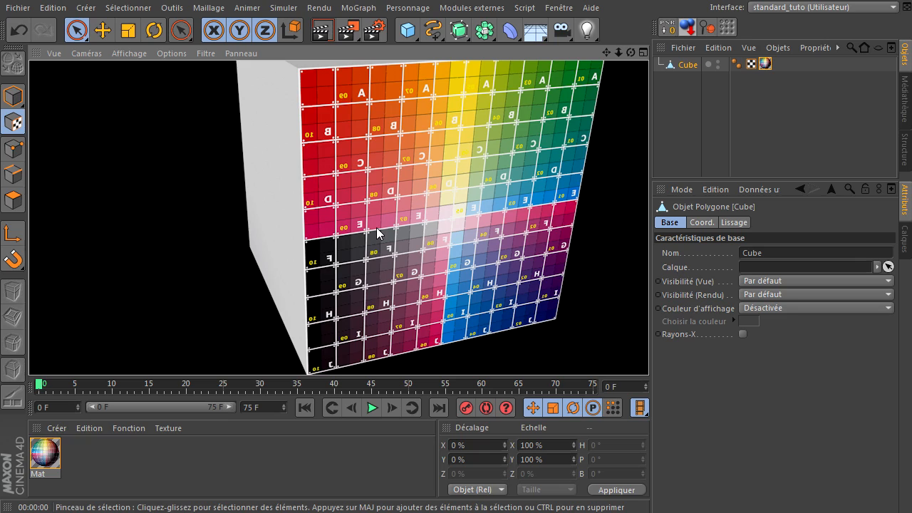
{"action": "left_click_drag", "start_coordinate": [631, 53], "coordinate": [649, 349]}
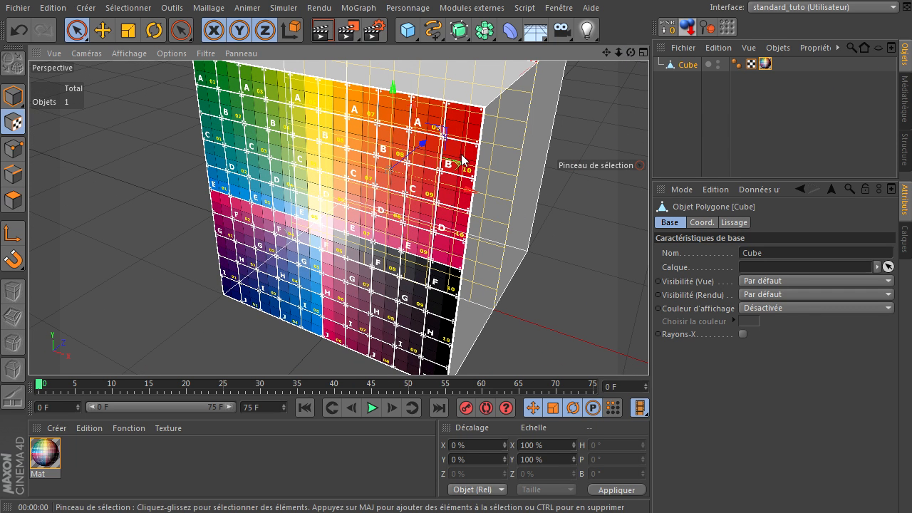
{"action": "scroll", "coordinate": [438, 173], "scroll_direction": "down", "scroll_amount": 2}
{"action": "scroll", "coordinate": [439, 173], "scroll_direction": "down", "scroll_amount": 2}
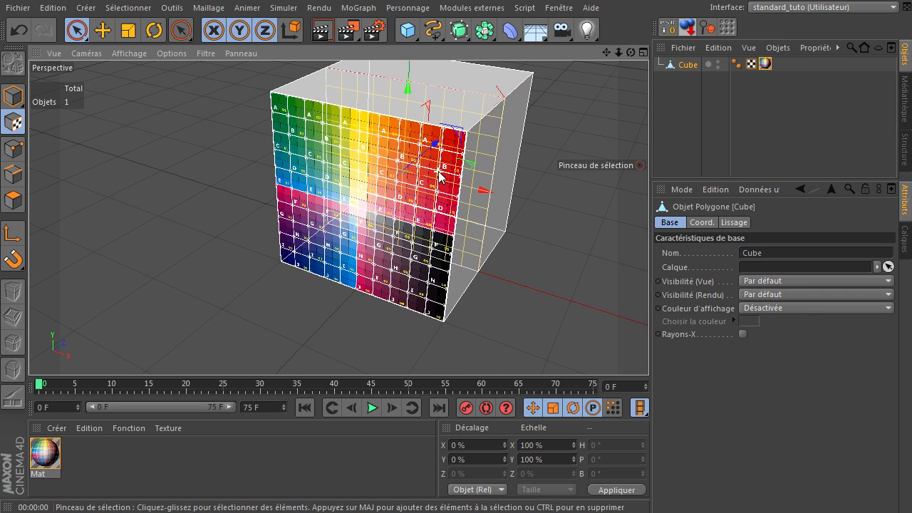
Step: Delete the grid-textured rear polygon of the Cube to open up its interior
{"action": "left_click", "coordinate": [766, 64]}
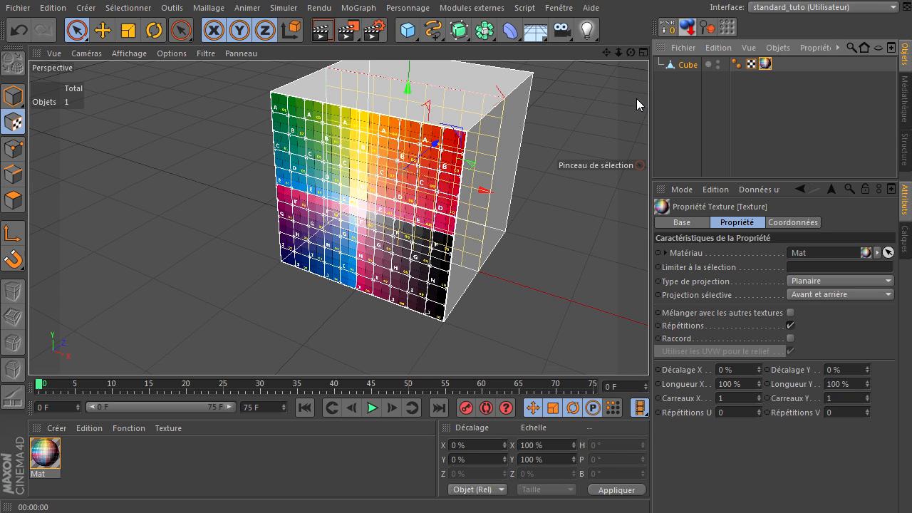
{"action": "left_click", "coordinate": [674, 66]}
{"action": "left_click_drag", "start_coordinate": [632, 55], "coordinate": [645, 349]}
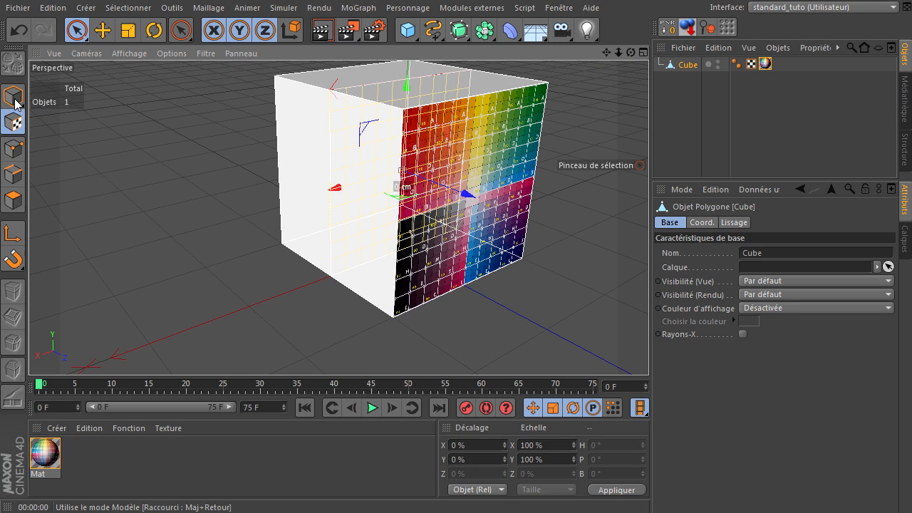
{"action": "left_click", "coordinate": [13, 201]}
{"action": "left_click", "coordinate": [507, 187]}
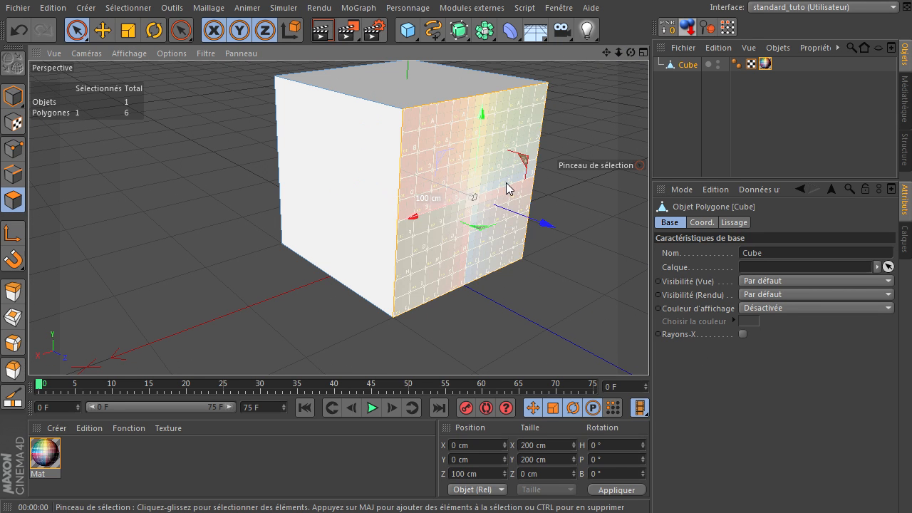
{"action": "key", "text": "Delete"}
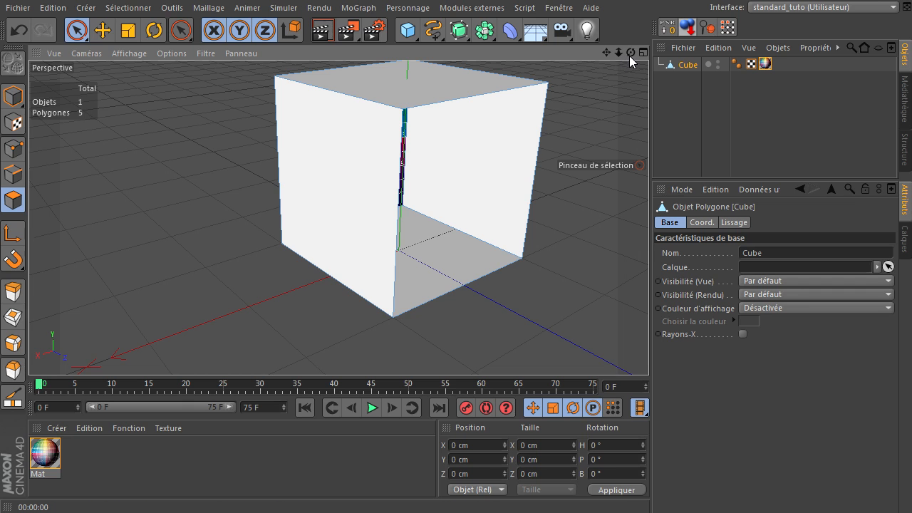
Step: Render the open cube from behind, including a closer view, to examine the grid on the inner side of its front face
{"action": "mouse_move", "coordinate": [631, 54]}
{"action": "left_mouse_down"}
{"action": "mouse_move", "coordinate": [658, 354]}
{"action": "mouse_move", "coordinate": [568, 109]}
{"action": "left_mouse_up"}
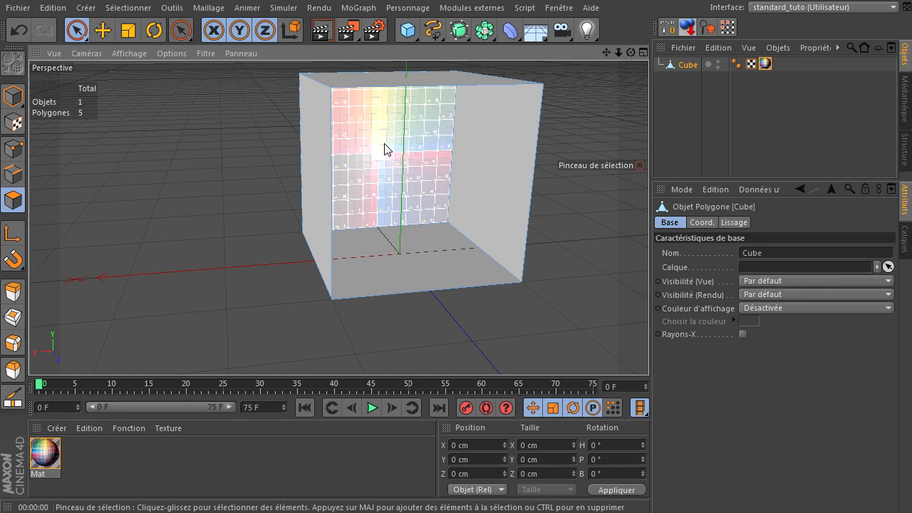
{"action": "left_click", "coordinate": [322, 30]}
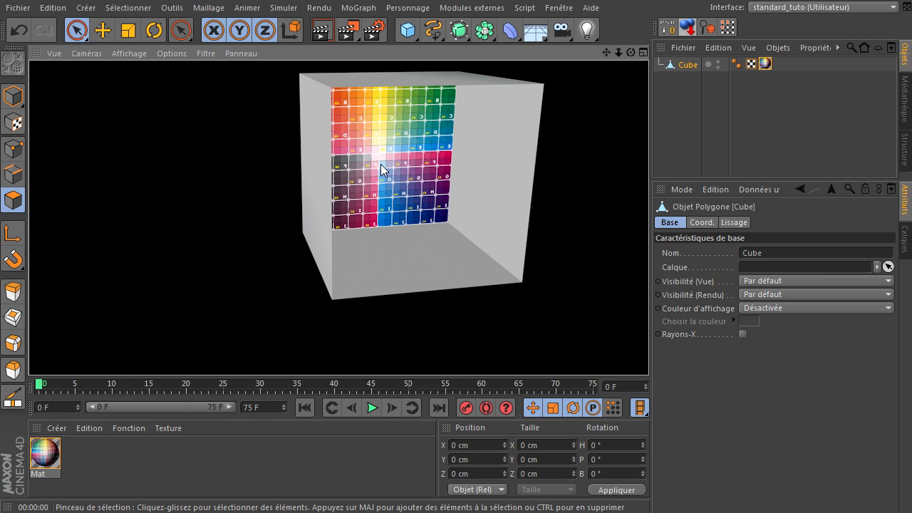
{"action": "scroll", "coordinate": [382, 170], "scroll_direction": "up", "scroll_amount": 5}
{"action": "left_click", "coordinate": [323, 31]}
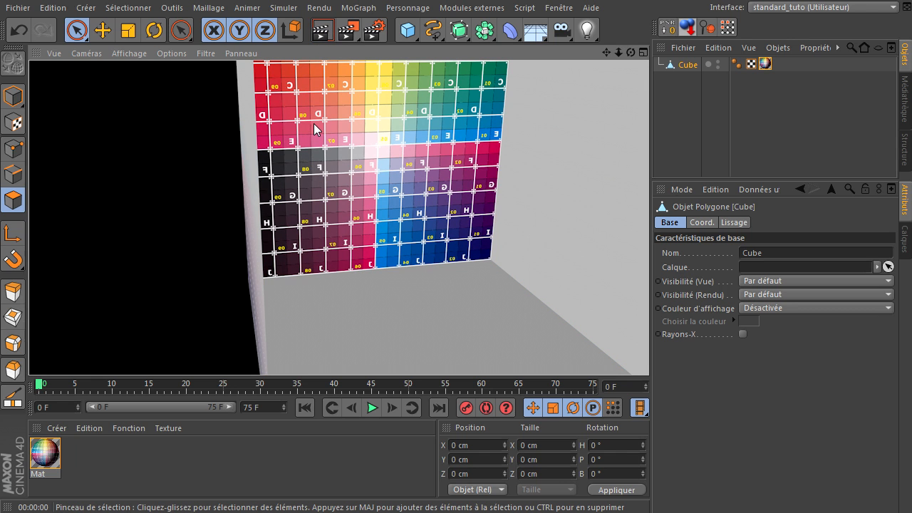
Step: Set the selective projection of the Cube's Mat texture to Avant
{"action": "left_click", "coordinate": [767, 67]}
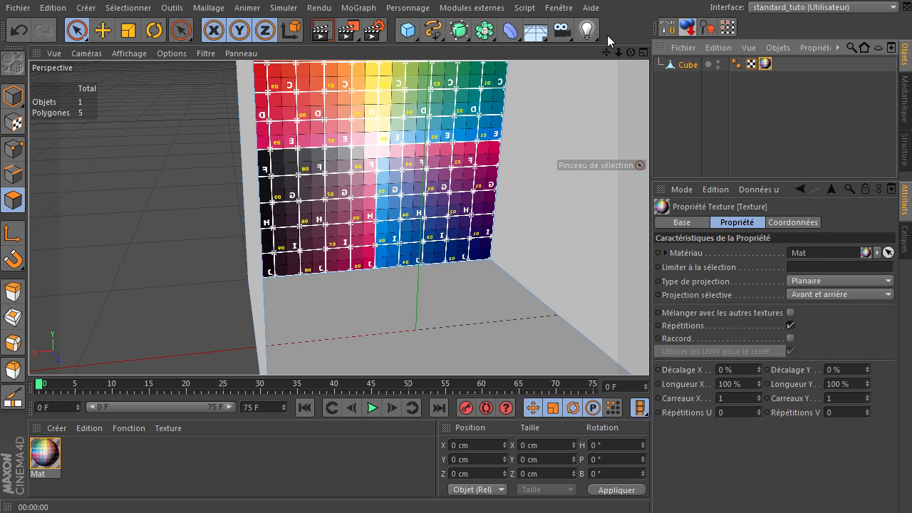
{"action": "left_click_drag", "start_coordinate": [631, 52], "coordinate": [737, 471]}
{"action": "left_click_drag", "start_coordinate": [631, 52], "coordinate": [710, 260]}
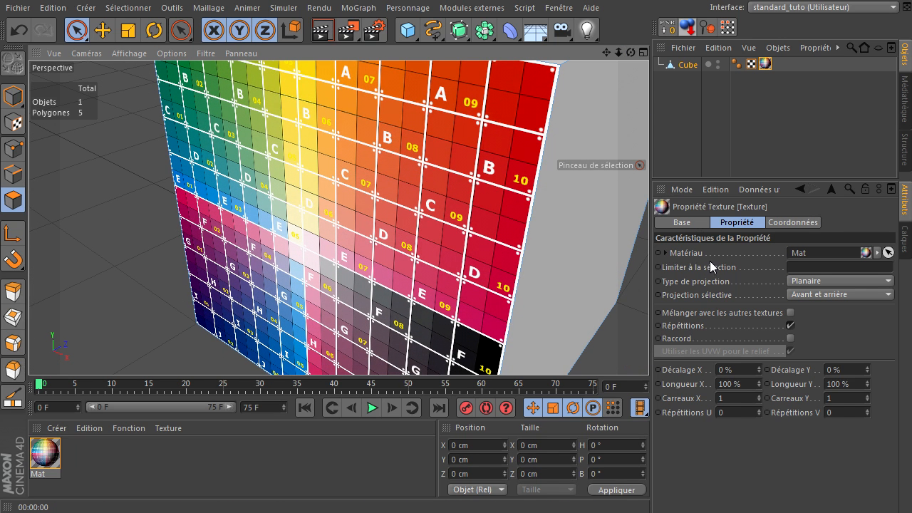
{"action": "left_click", "coordinate": [821, 298]}
{"action": "left_click", "coordinate": [818, 323]}
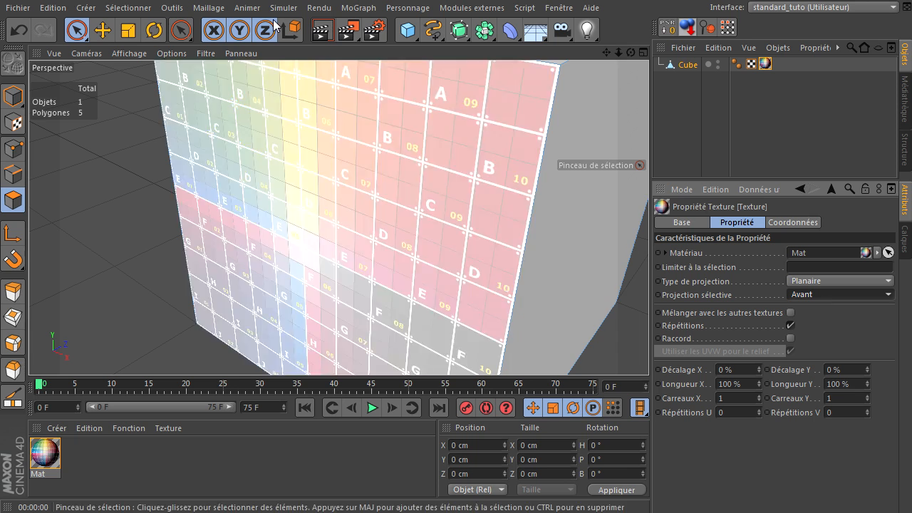
Step: Render the cube's outer front face to check the front-only projection, and activate the selection brush
{"action": "left_click", "coordinate": [323, 30]}
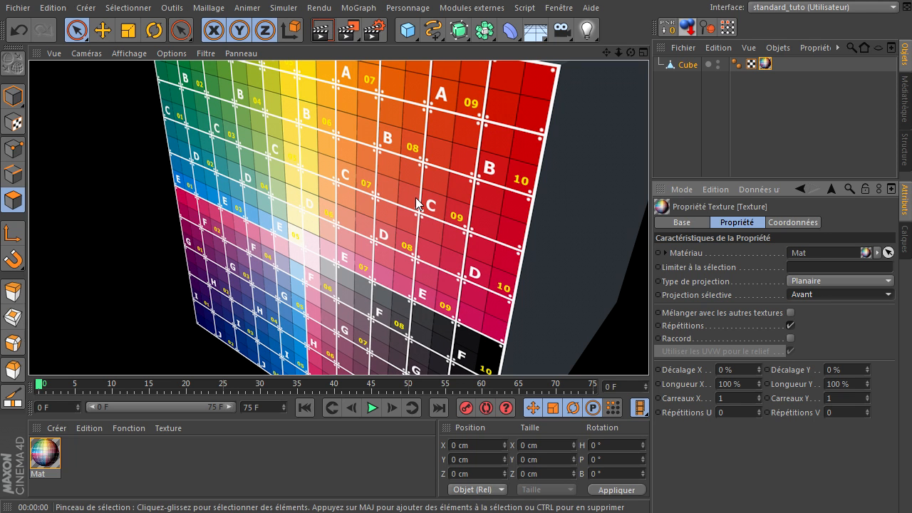
{"action": "scroll", "coordinate": [415, 198], "scroll_direction": "down", "scroll_amount": 2}
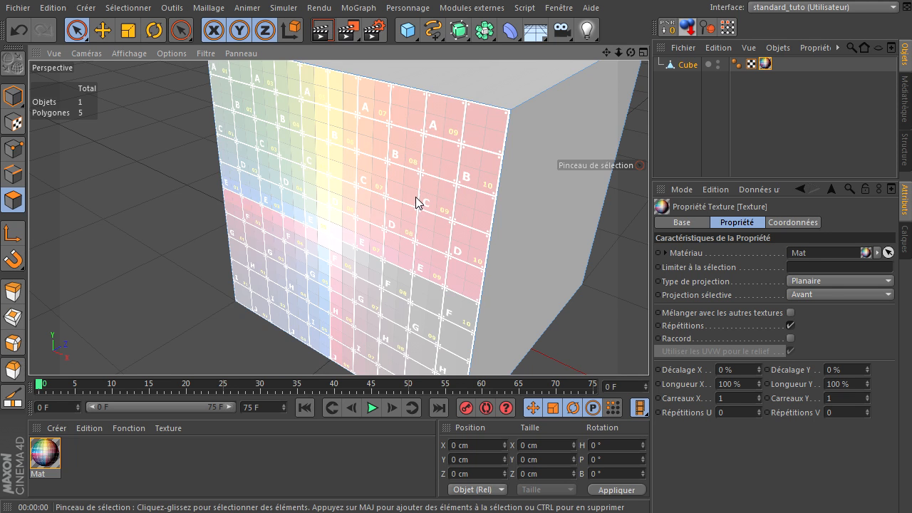
{"action": "scroll", "coordinate": [415, 196], "scroll_direction": "down", "scroll_amount": 1}
{"action": "left_click", "coordinate": [76, 31]}
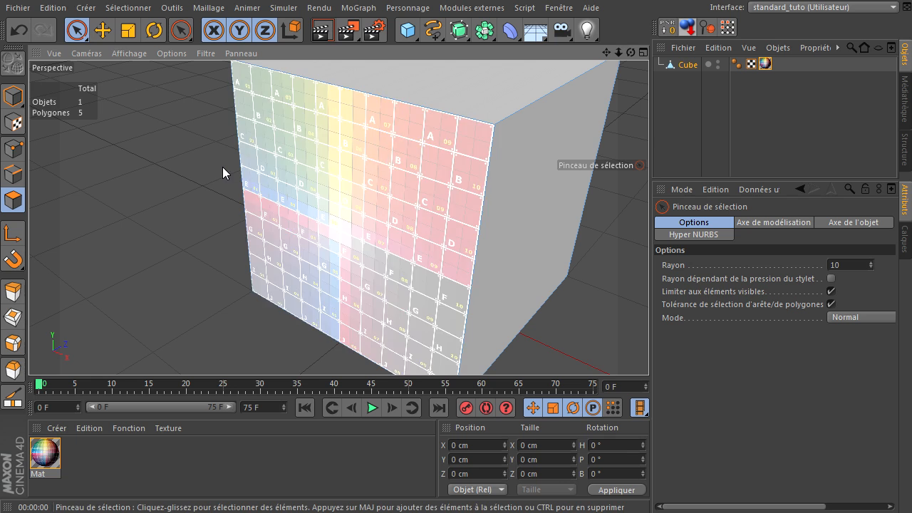
Step: Switch to object mode and render the Cube's outer front face and its open interior to check the front-only projection
{"action": "left_click", "coordinate": [12, 95]}
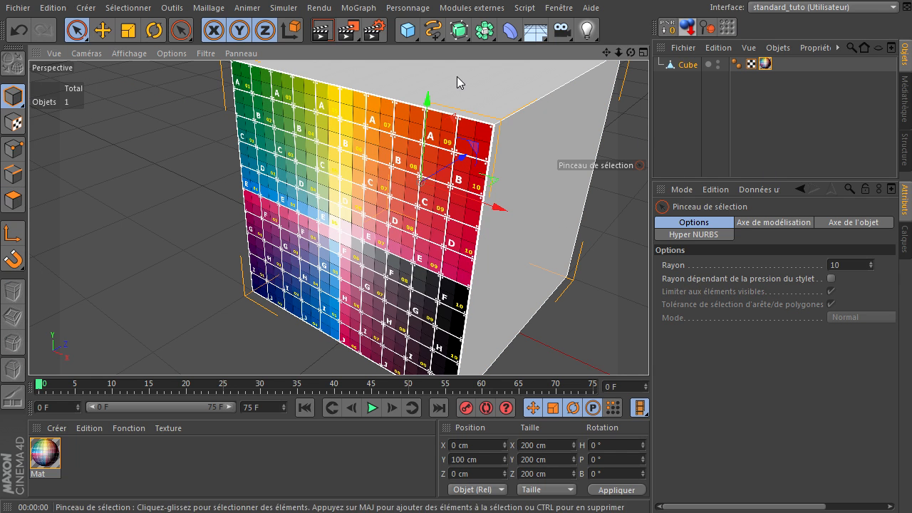
{"action": "key", "text": "ctrl+r"}
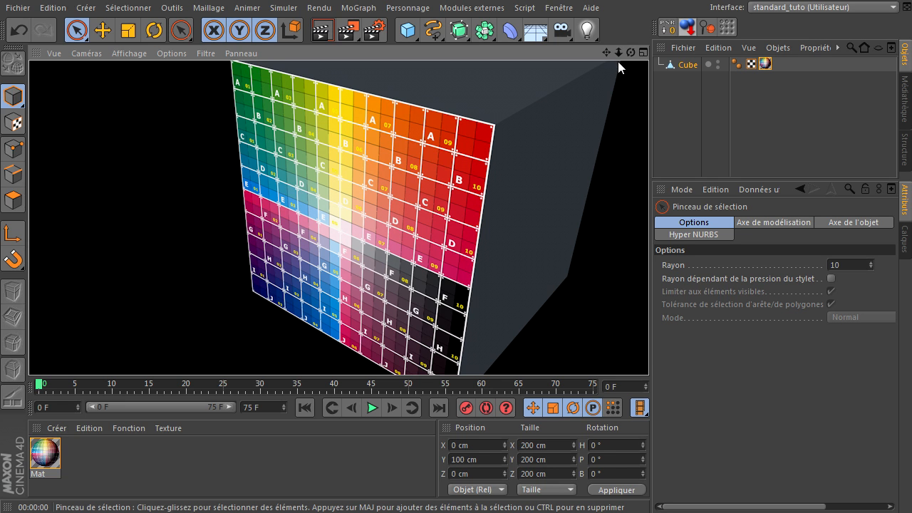
{"action": "left_click_drag", "start_coordinate": [629, 53], "coordinate": [516, 334]}
{"action": "left_click_drag", "start_coordinate": [630, 53], "coordinate": [648, 350]}
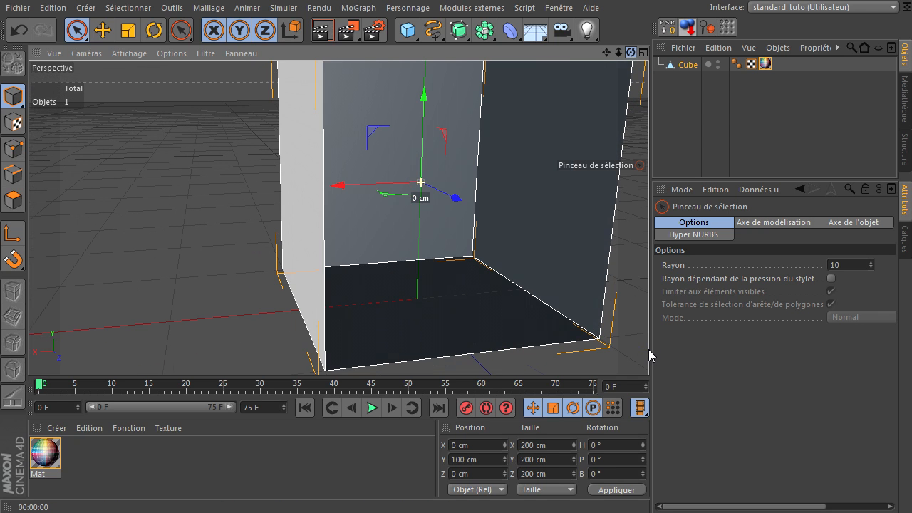
{"action": "left_click", "coordinate": [325, 32]}
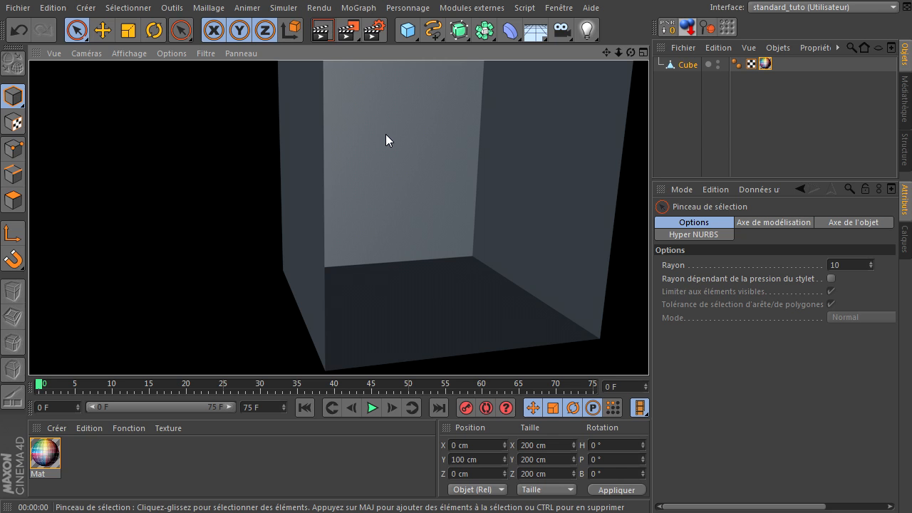
Step: Set the selective projection of the Cube's Mat texture to Arrière
{"action": "left_click", "coordinate": [763, 66]}
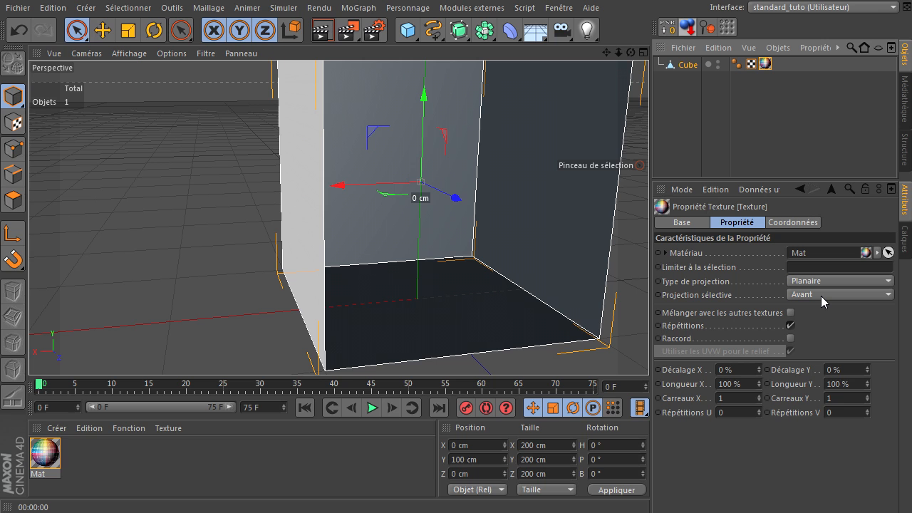
{"action": "left_click", "coordinate": [821, 296]}
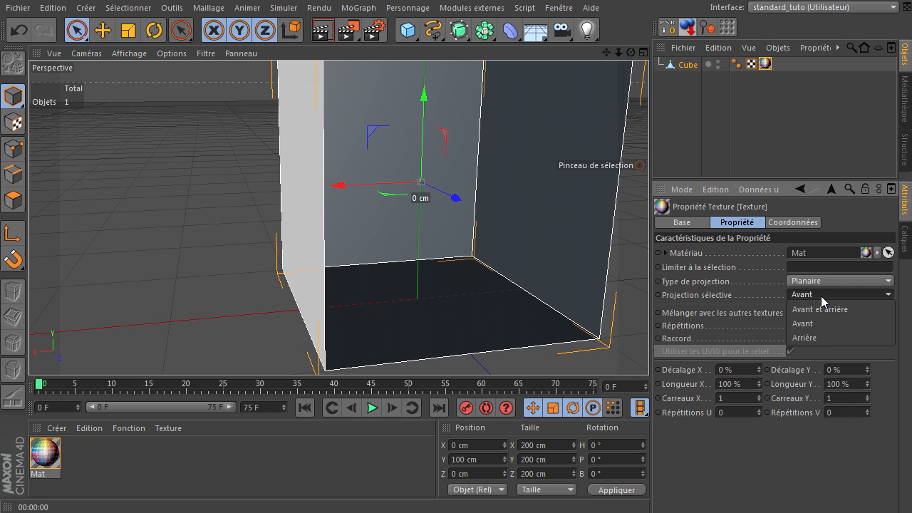
{"action": "left_click", "coordinate": [819, 340]}
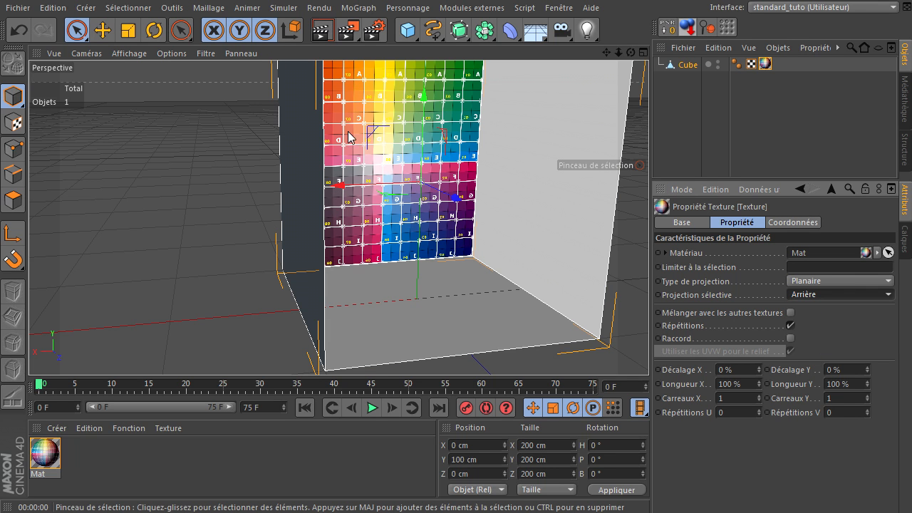
Step: Render the Cube's outer front face and its interior from behind to check the rear-only projection
{"action": "left_click_drag", "start_coordinate": [631, 61], "coordinate": [631, 344]}
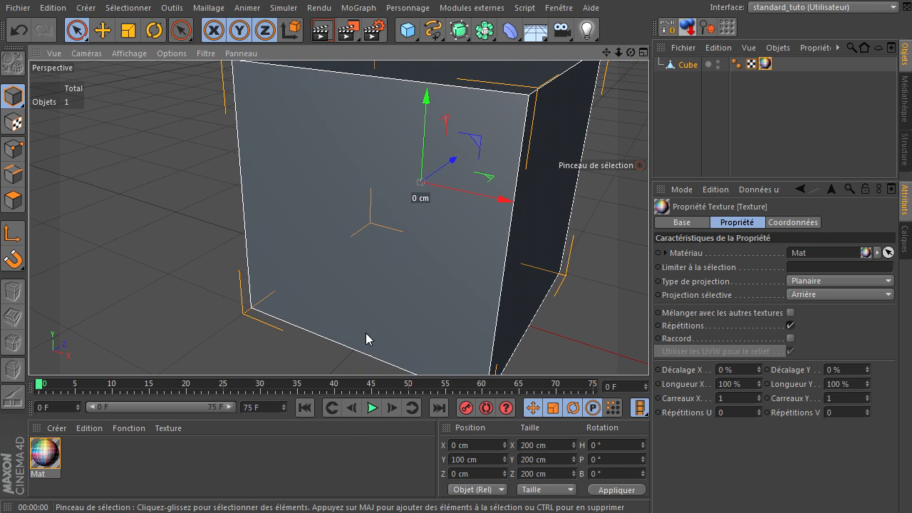
{"action": "left_click", "coordinate": [322, 30]}
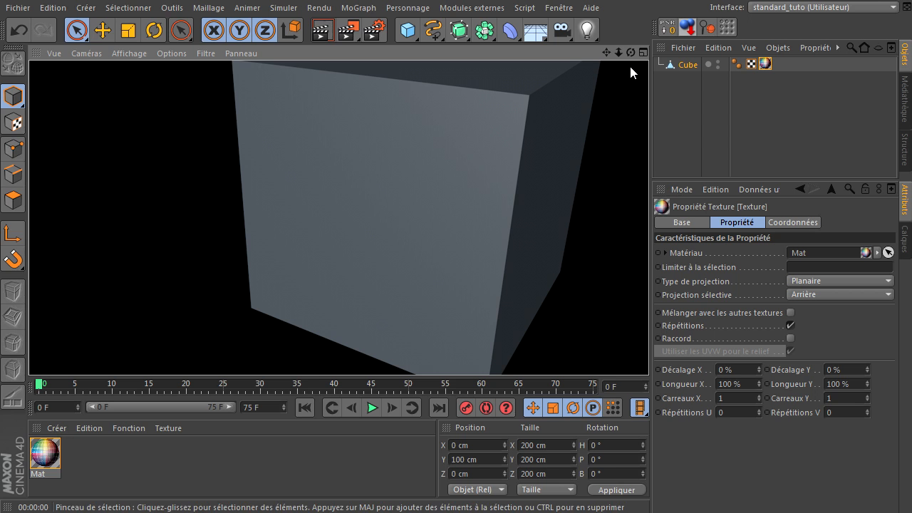
{"action": "left_click_drag", "start_coordinate": [631, 58], "coordinate": [648, 349]}
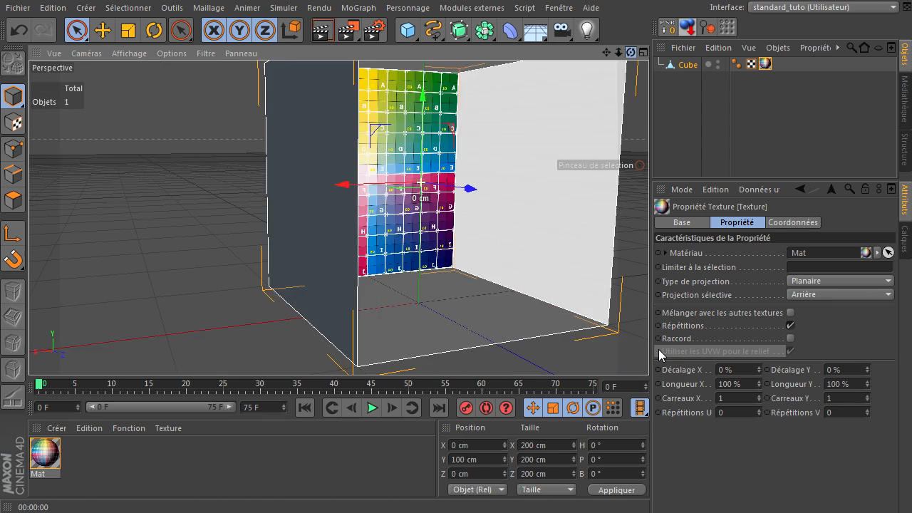
{"action": "left_click", "coordinate": [322, 31]}
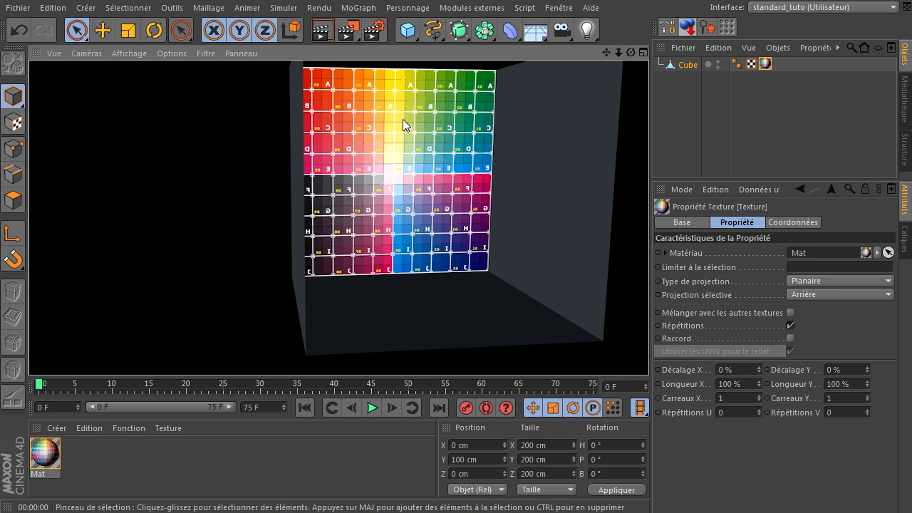
Step: Set the Mat texture's selective projection back to Avant and render the Cube's interior
{"action": "left_click", "coordinate": [847, 292]}
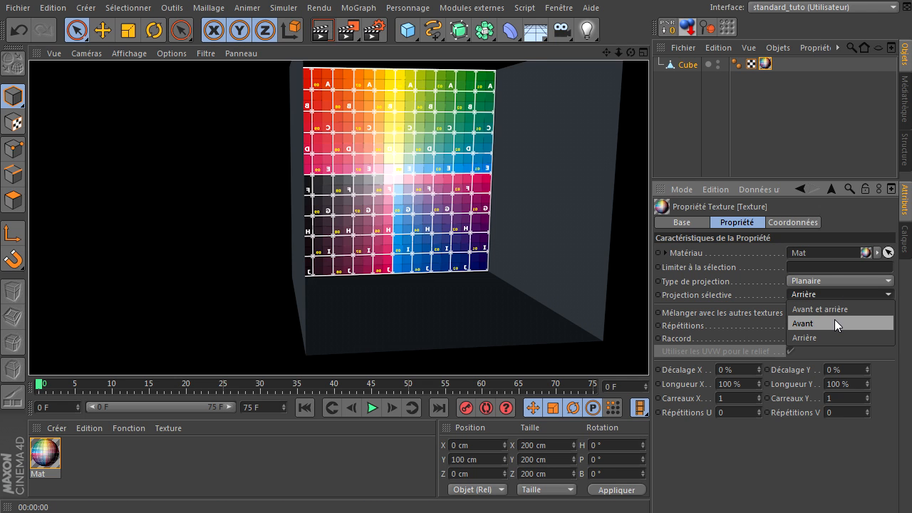
{"action": "left_click", "coordinate": [834, 322]}
{"action": "left_click", "coordinate": [330, 36]}
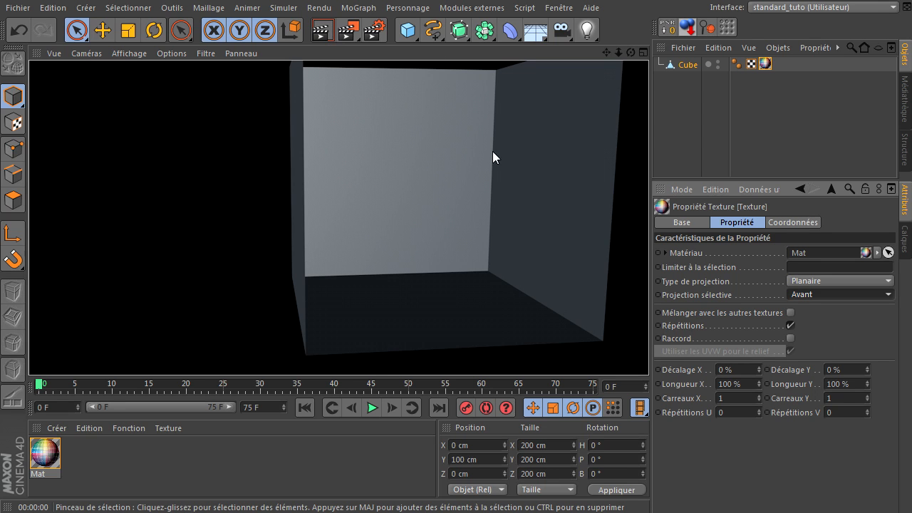
Step: Close the Cube's open rear side with the close polygon hole tool and return to object mode
{"action": "left_click_drag", "start_coordinate": [618, 52], "coordinate": [648, 349]}
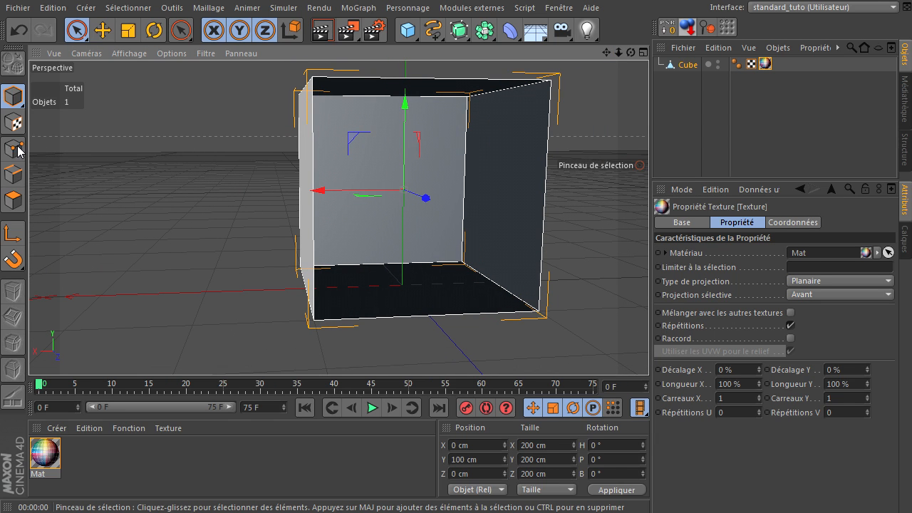
{"action": "left_click", "coordinate": [13, 201]}
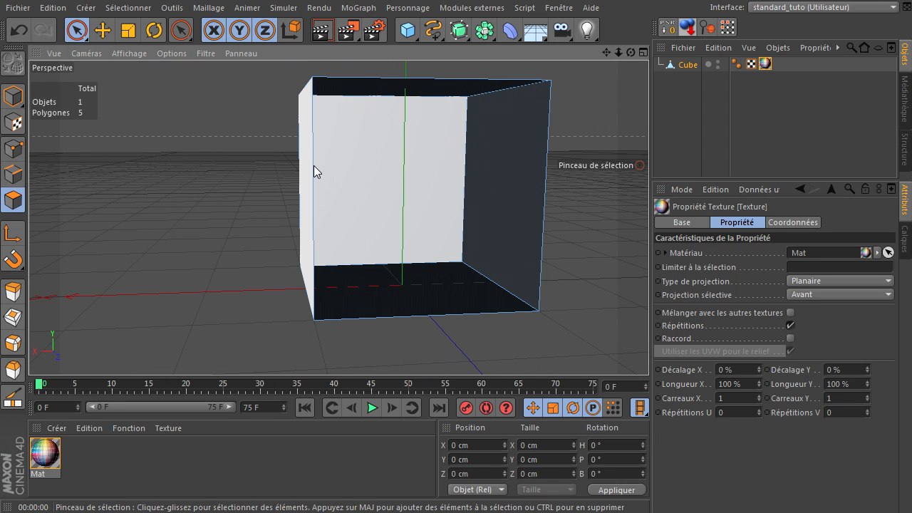
{"action": "right_click", "coordinate": [314, 166]}
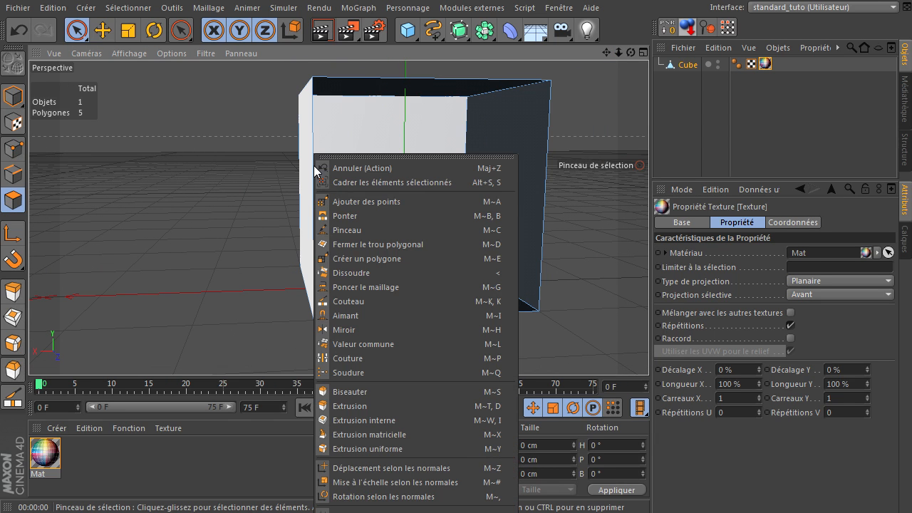
{"action": "left_click", "coordinate": [386, 245]}
{"action": "left_click", "coordinate": [357, 81]}
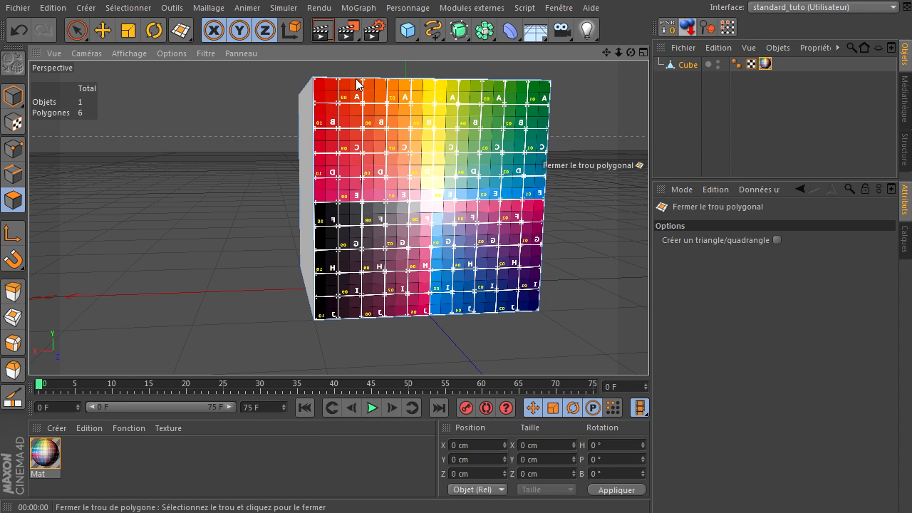
{"action": "left_click", "coordinate": [78, 32]}
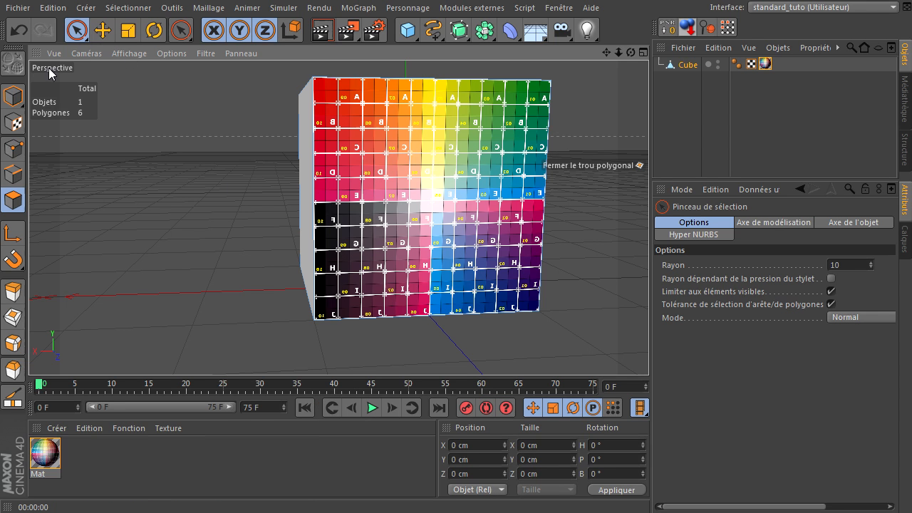
{"action": "left_click", "coordinate": [6, 98]}
Step: Check the Cube's Mat texture properties and render its closed rear face and its front face for comparison
{"action": "left_click", "coordinate": [693, 63]}
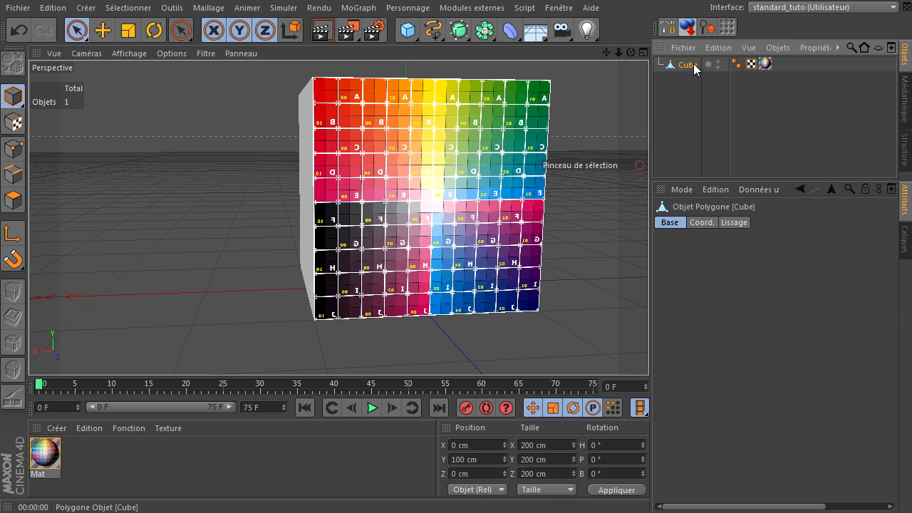
{"action": "left_click", "coordinate": [765, 64]}
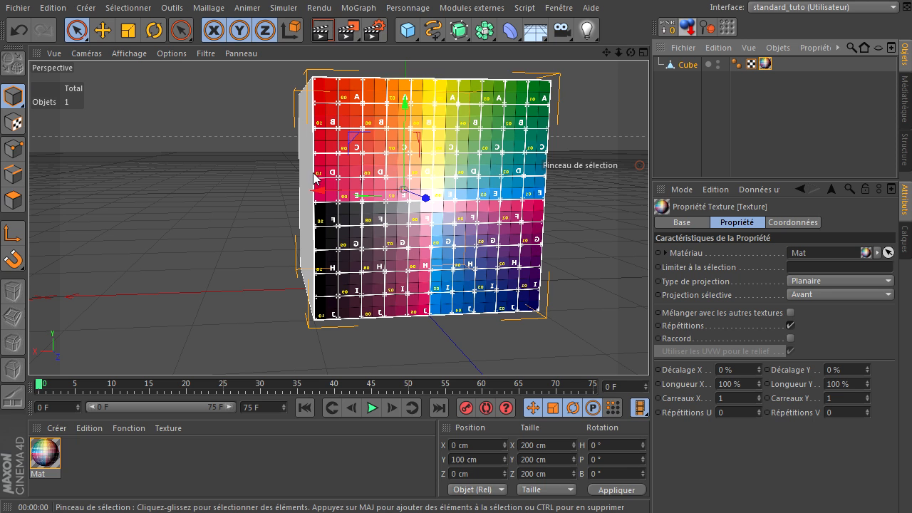
{"action": "left_click", "coordinate": [321, 30]}
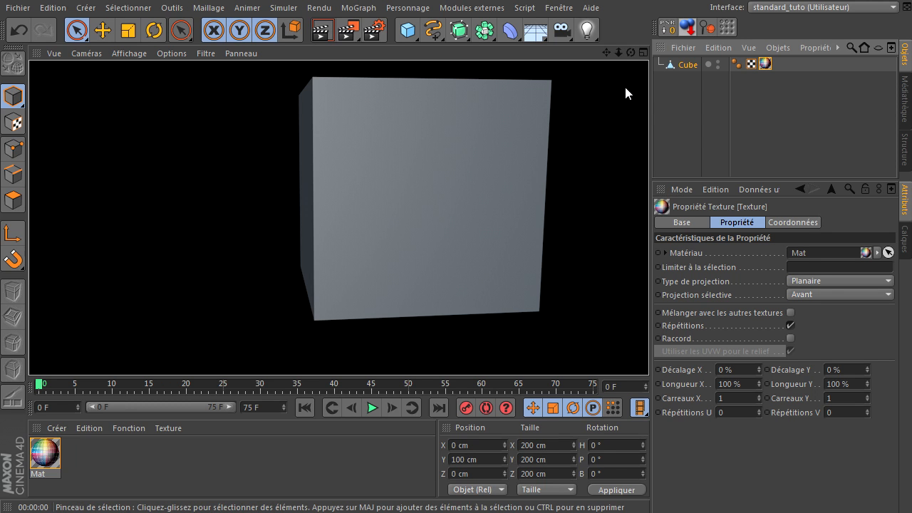
{"action": "left_click_drag", "start_coordinate": [630, 54], "coordinate": [649, 349]}
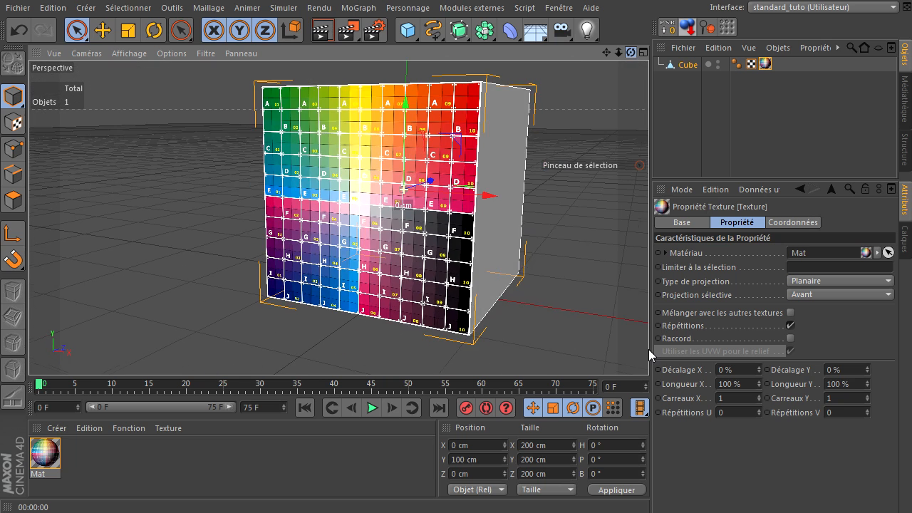
{"action": "left_click", "coordinate": [315, 33]}
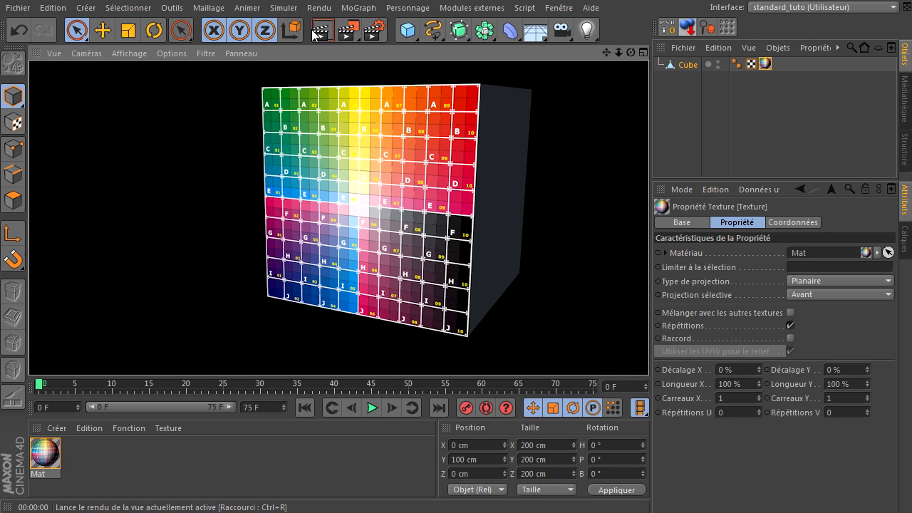
Step: Duplicate the Cube's Mat texture tag and rotate the copy's planar projection about the vertical axis to face the rear side
{"action": "left_click_drag", "start_coordinate": [631, 55], "coordinate": [727, 357]}
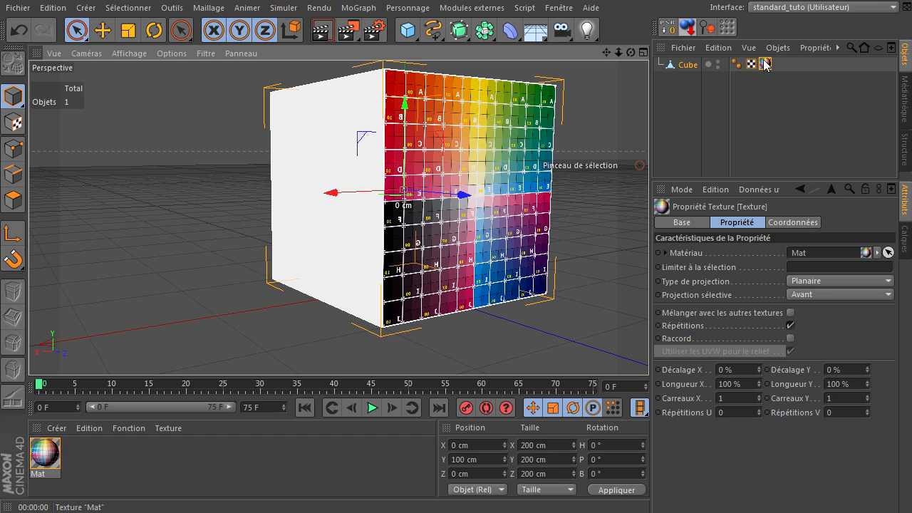
{"action": "left_click_drag", "start_coordinate": [766, 64], "coordinate": [784, 64], "text": "ctrl"}
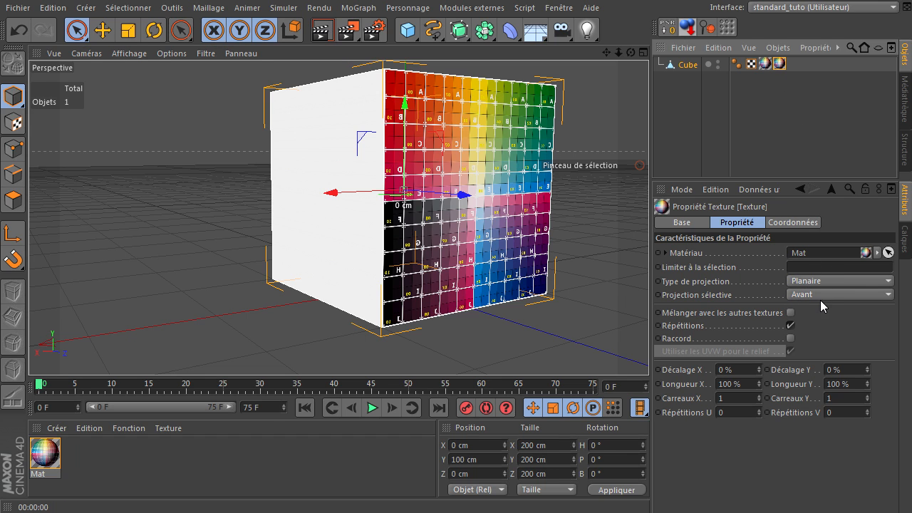
{"action": "left_click", "coordinate": [13, 122]}
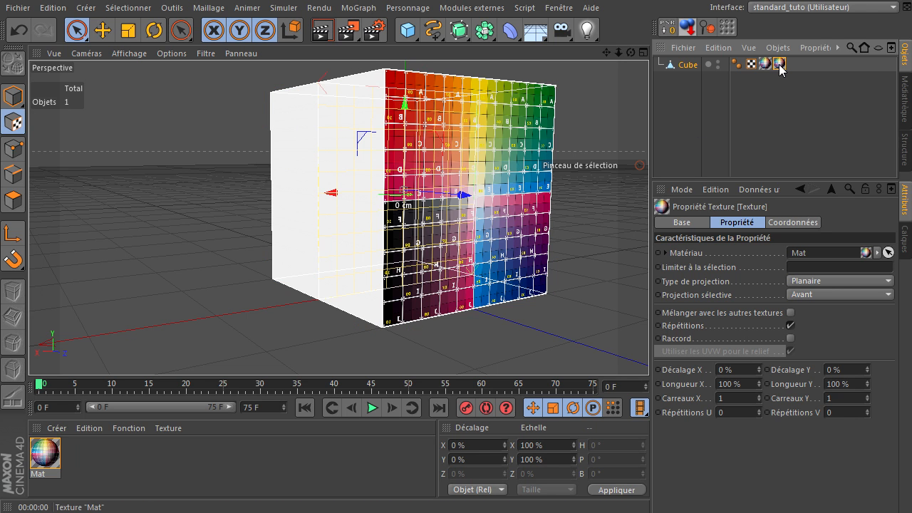
{"action": "left_click", "coordinate": [154, 30]}
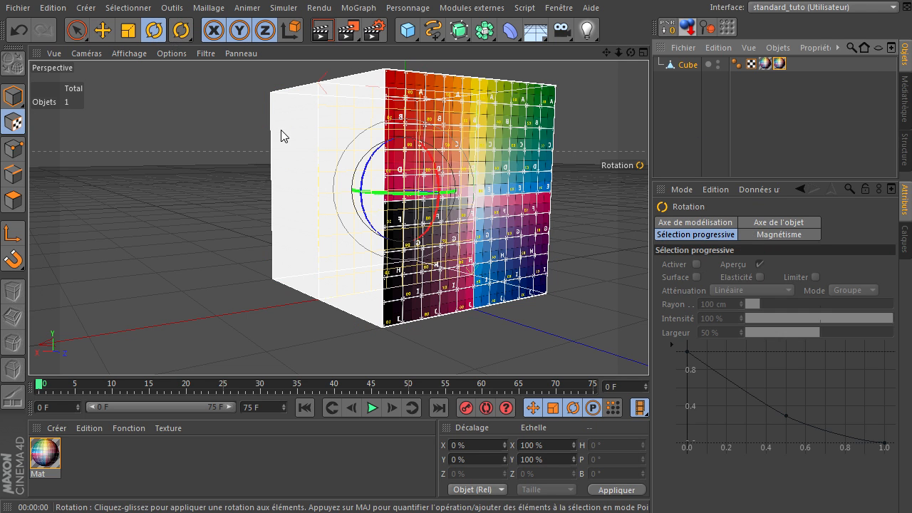
{"action": "left_click_drag", "start_coordinate": [370, 196], "coordinate": [678, 349]}
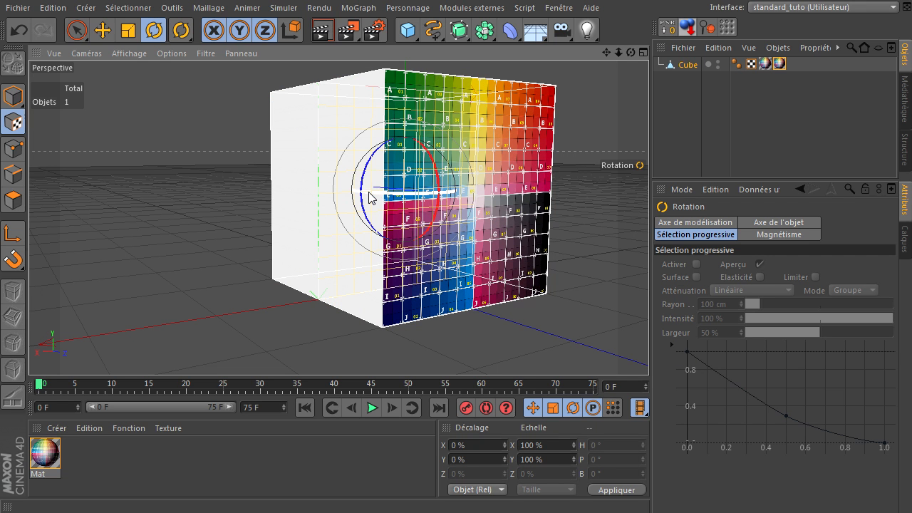
{"action": "left_click", "coordinate": [684, 124]}
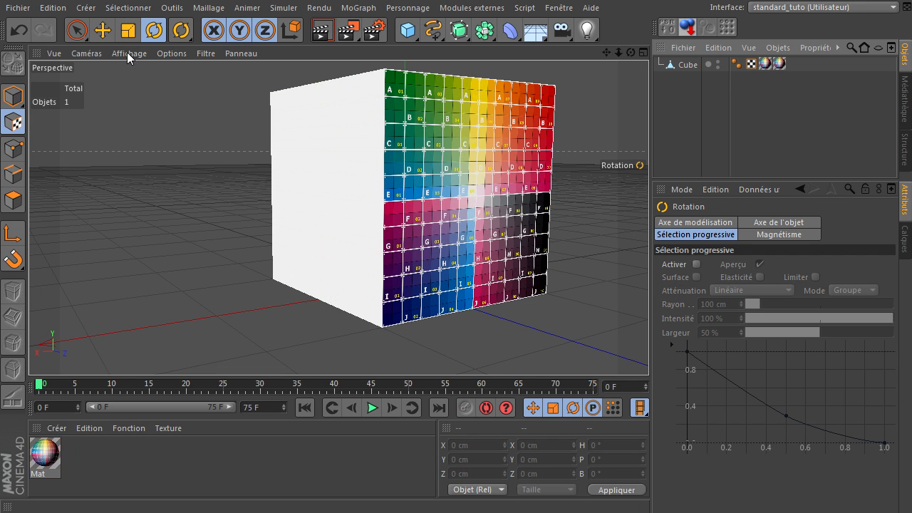
{"action": "left_click", "coordinate": [75, 32]}
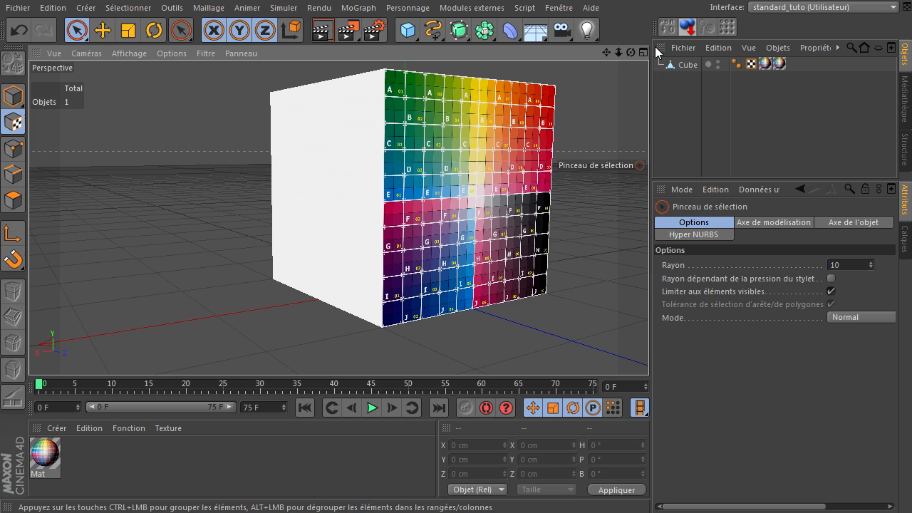
Step: Inspect both Mat texture tags from the front and rear of the Cube, rendering the rear face
{"action": "left_click_drag", "start_coordinate": [631, 52], "coordinate": [648, 350]}
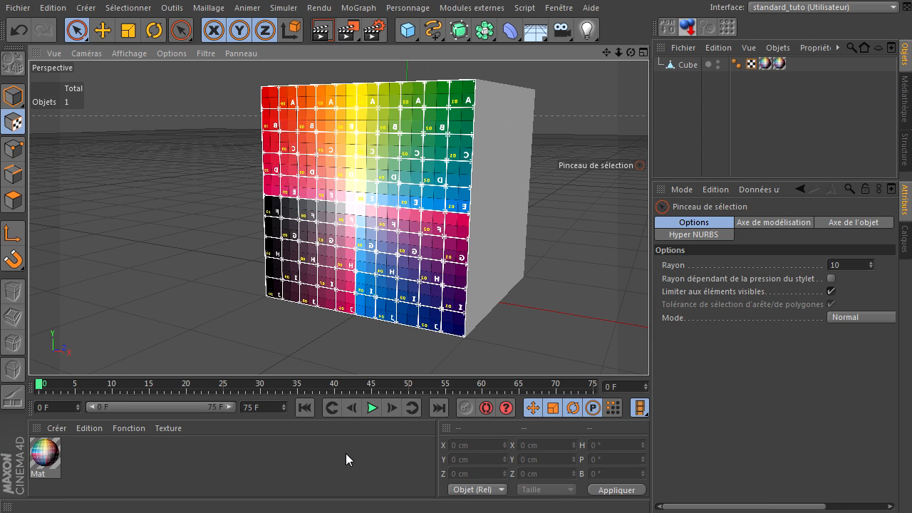
{"action": "left_click", "coordinate": [766, 64]}
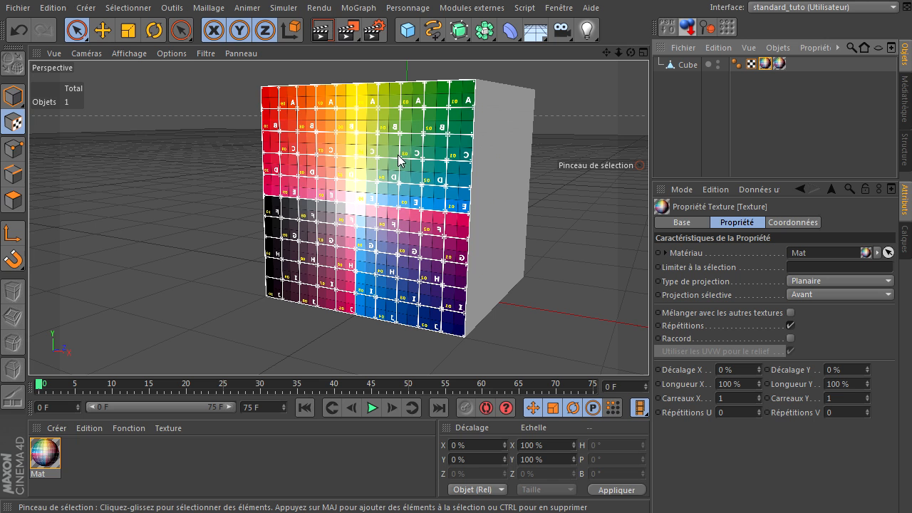
{"action": "left_click_drag", "start_coordinate": [632, 53], "coordinate": [649, 349]}
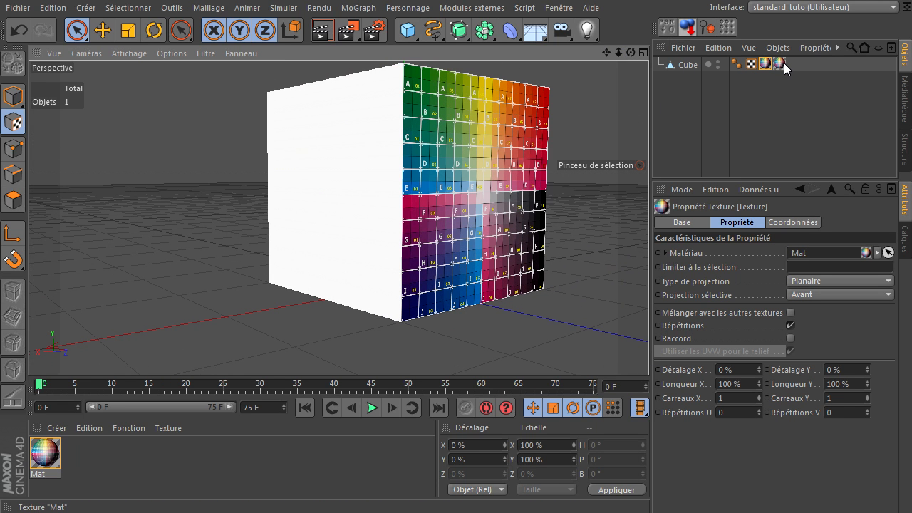
{"action": "left_click", "coordinate": [323, 31]}
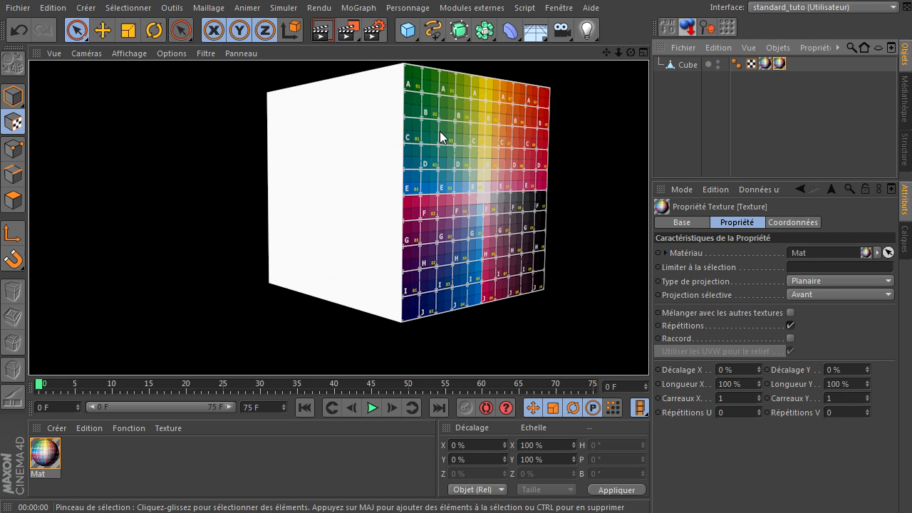
{"action": "left_click_drag", "start_coordinate": [630, 54], "coordinate": [649, 349]}
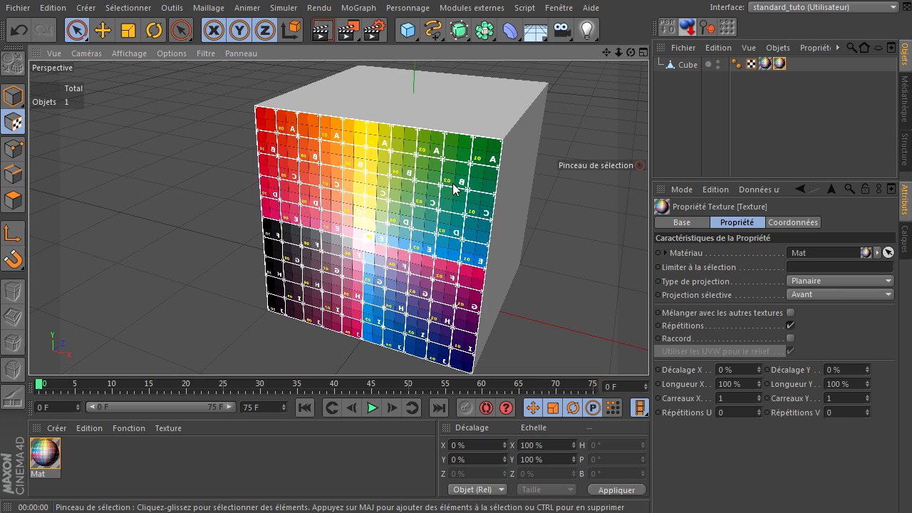
Step: Render the Cube's rear face to compare the Mat texture's orientation with the viewport, keeping the duplicated texture tag selected
{"action": "left_click", "coordinate": [322, 30]}
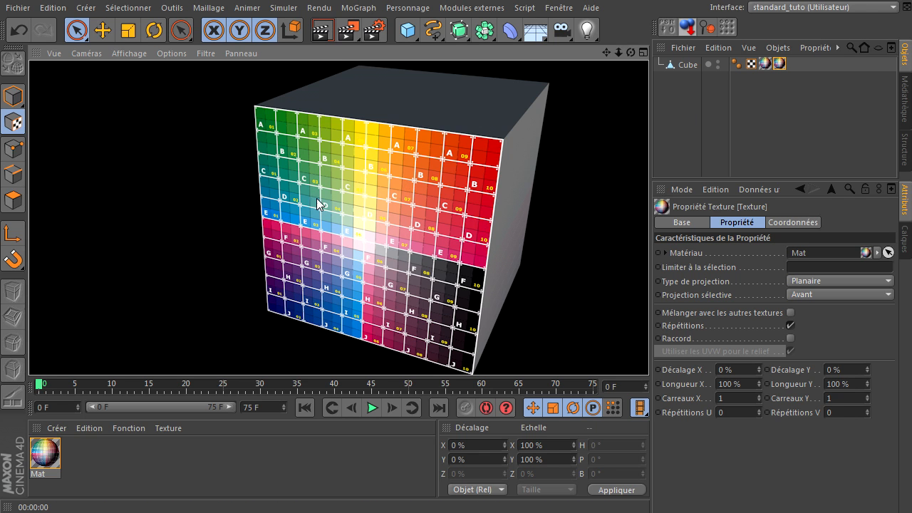
{"action": "left_click", "coordinate": [578, 227]}
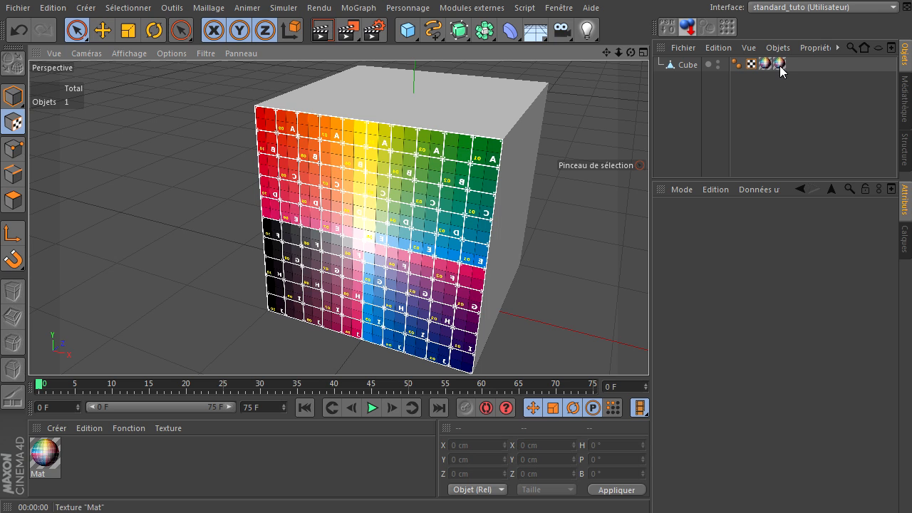
{"action": "left_click", "coordinate": [780, 64]}
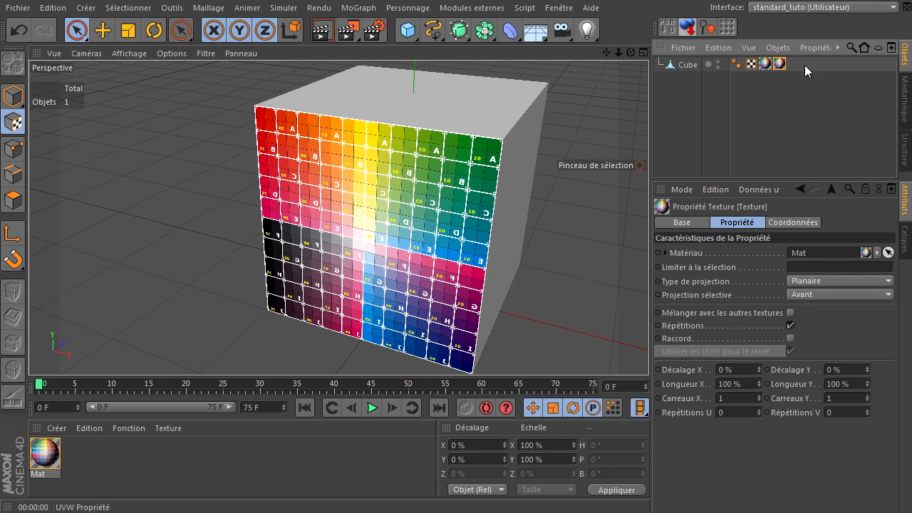
{"action": "left_click", "coordinate": [322, 30]}
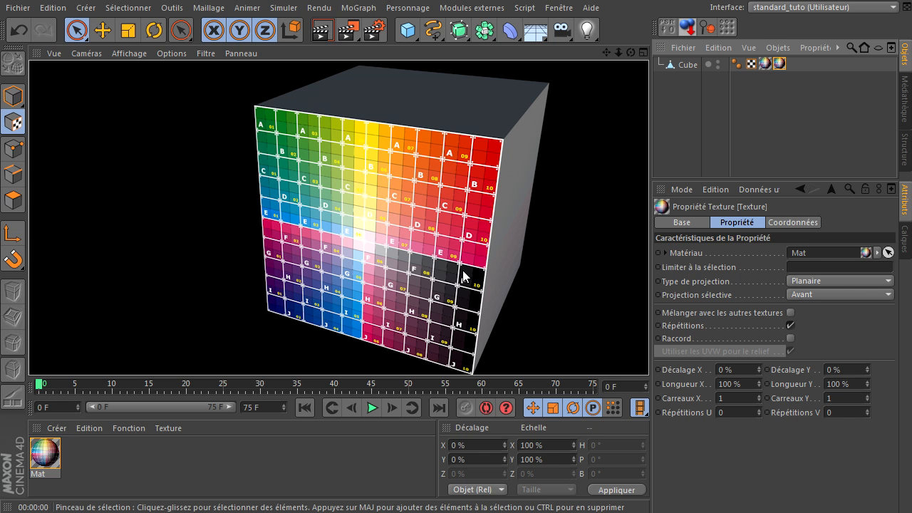
{"action": "left_click", "coordinate": [533, 269]}
Step: Render the Cube's front face, then examine its uncovered sides and the available projection types
{"action": "left_click_drag", "start_coordinate": [632, 54], "coordinate": [650, 349]}
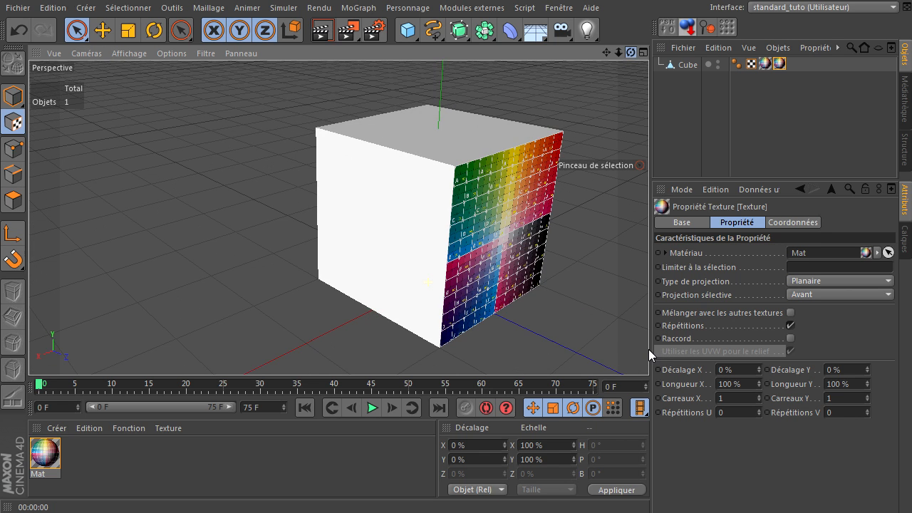
{"action": "left_click", "coordinate": [323, 31]}
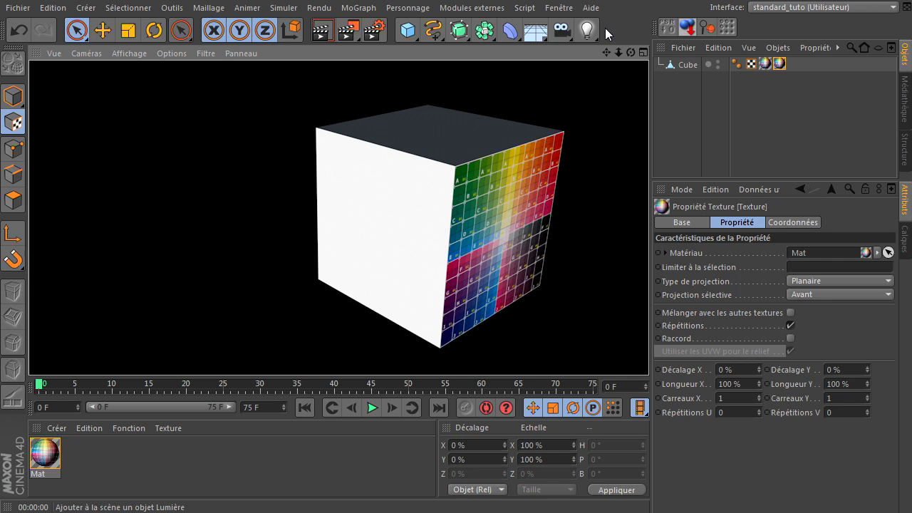
{"action": "left_click_drag", "start_coordinate": [630, 49], "coordinate": [650, 348]}
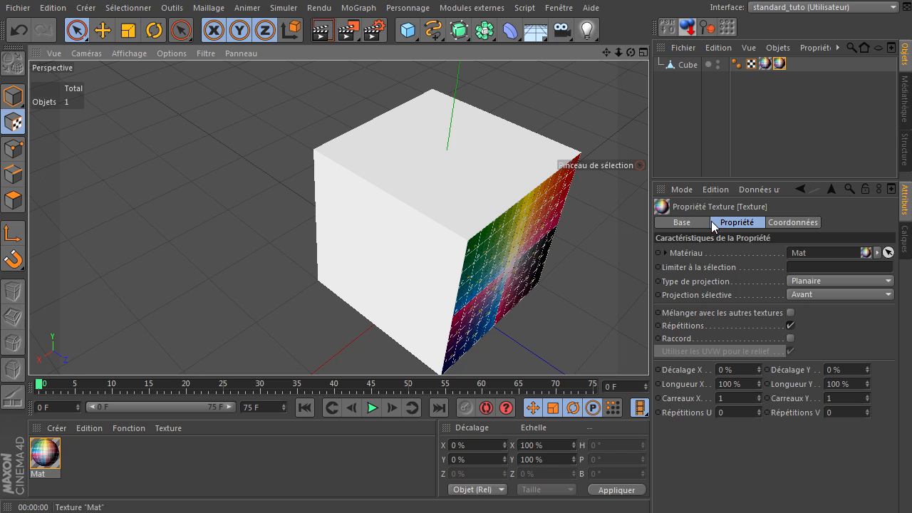
{"action": "left_click_drag", "start_coordinate": [630, 51], "coordinate": [643, 73]}
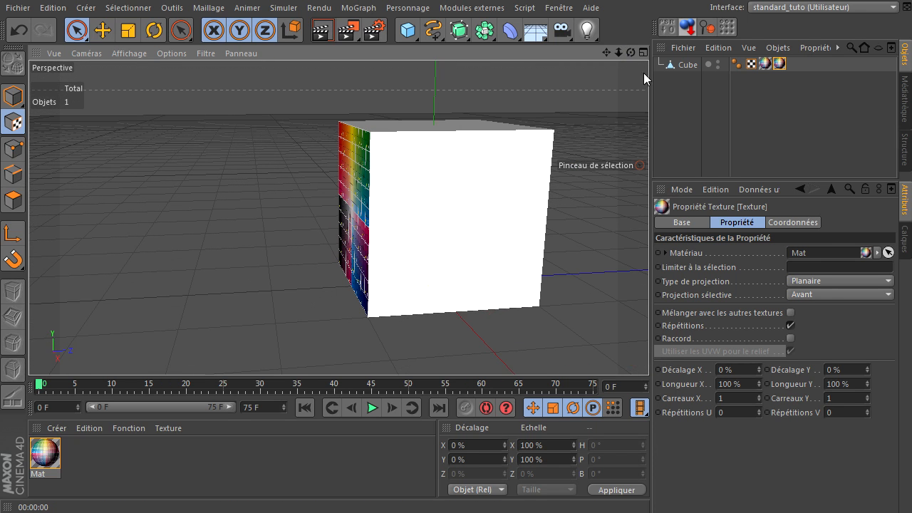
{"action": "left_click", "coordinate": [834, 280]}
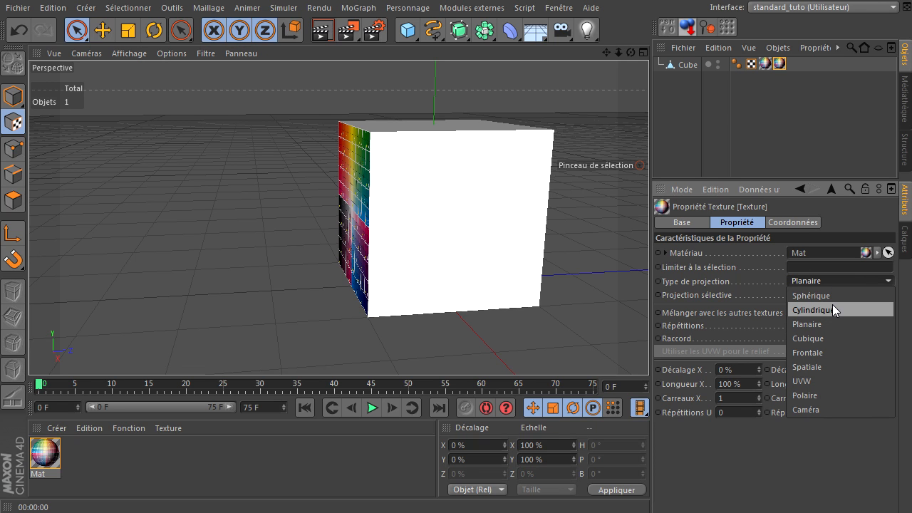
{"action": "left_click", "coordinate": [718, 99]}
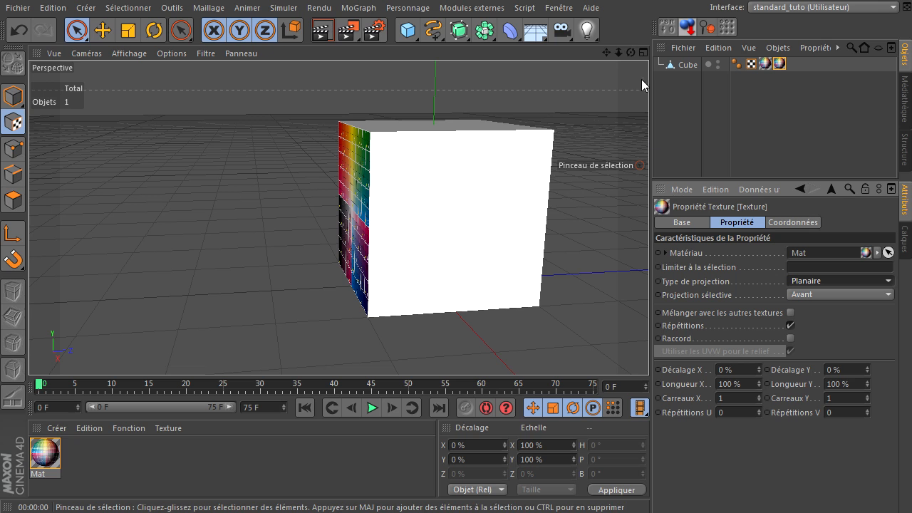
Step: Delete both Mat texture tags from the Cube
{"action": "key", "text": "Delete"}
{"action": "left_click", "coordinate": [766, 64]}
{"action": "key", "text": "Delete"}
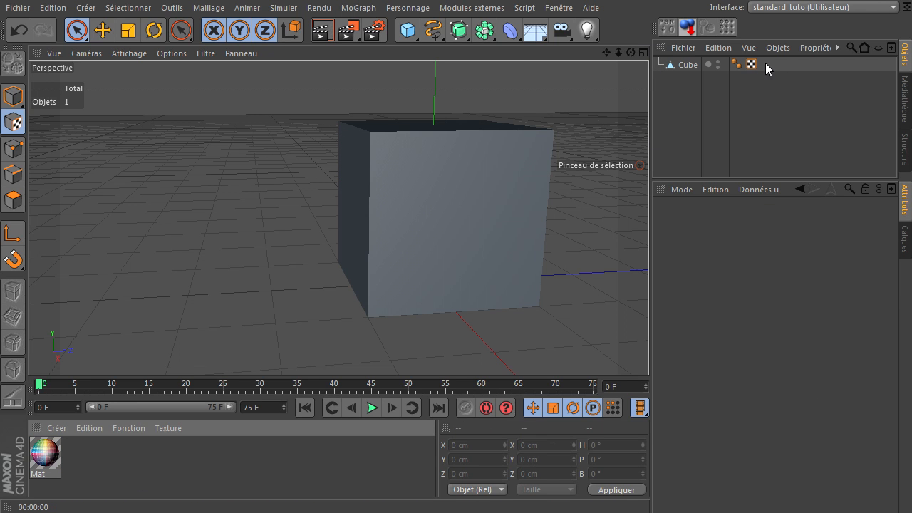
Step: Assign the Mat material to the Cube and set its projection type to Cubique
{"action": "left_click_drag", "start_coordinate": [690, 69], "coordinate": [689, 65]}
{"action": "left_click", "coordinate": [861, 280]}
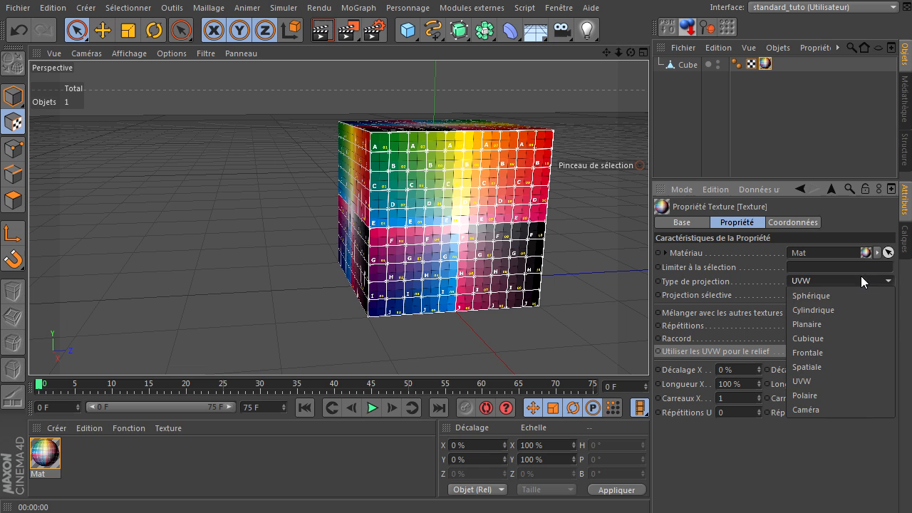
{"action": "left_click", "coordinate": [829, 335]}
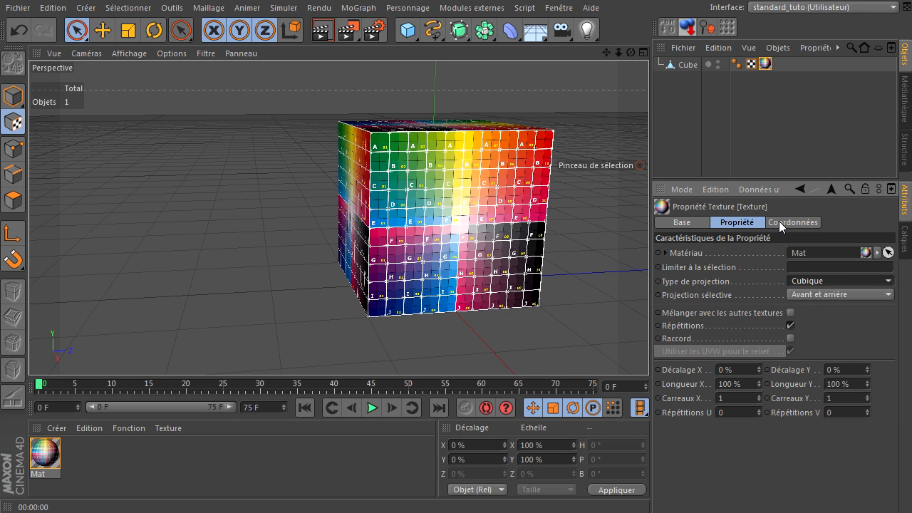
Step: Scale the Cube's cubic texture projection well beyond the object's bounds in texture mode
{"action": "left_click", "coordinate": [16, 124]}
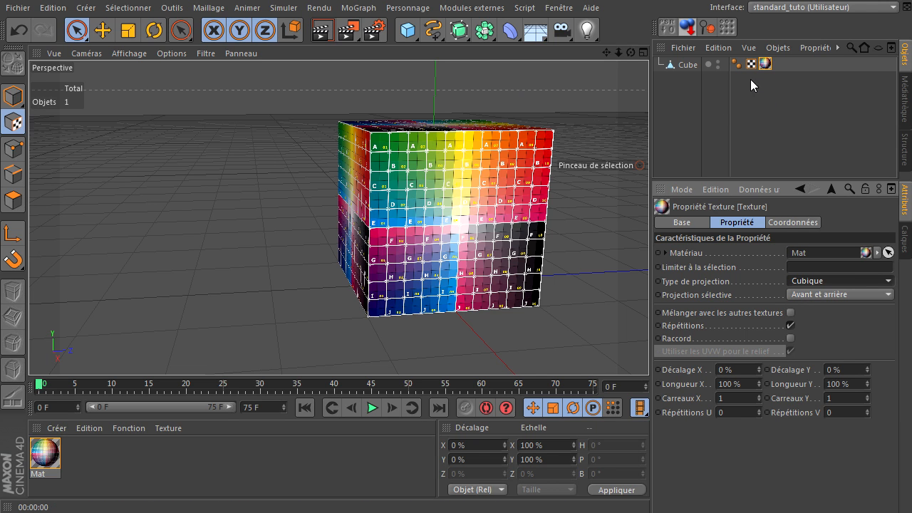
{"action": "left_click", "coordinate": [688, 65]}
{"action": "key", "text": "t"}
{"action": "left_click_drag", "start_coordinate": [210, 151], "coordinate": [648, 350]}
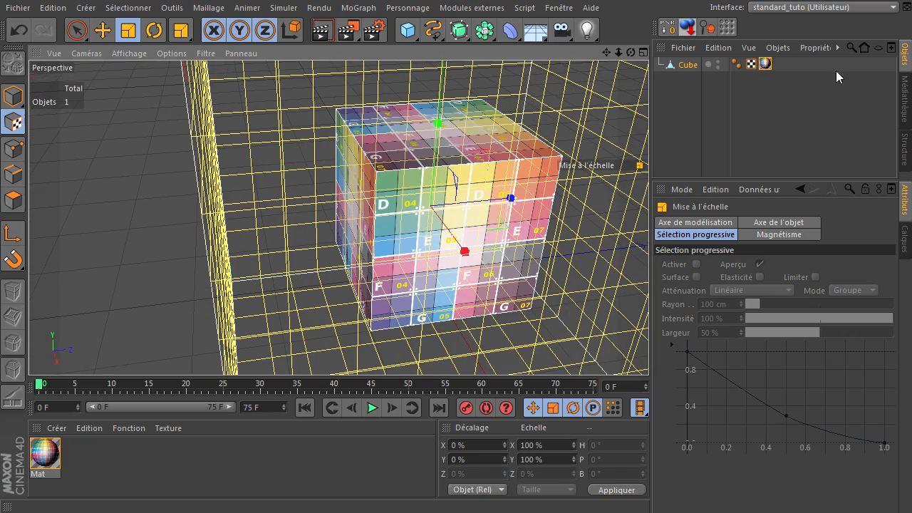
Step: Fit the Mat texture's cubic projection to the Cube object
{"action": "left_click", "coordinate": [686, 65]}
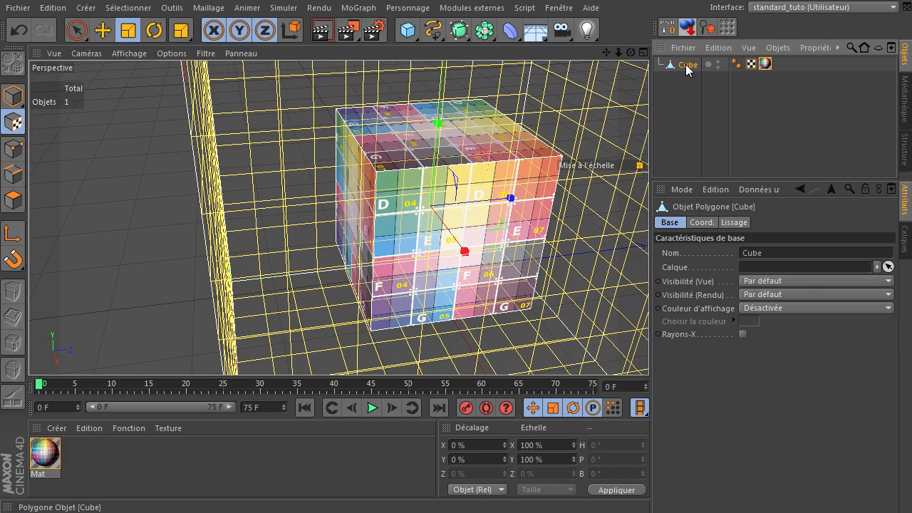
{"action": "right_click", "coordinate": [766, 67]}
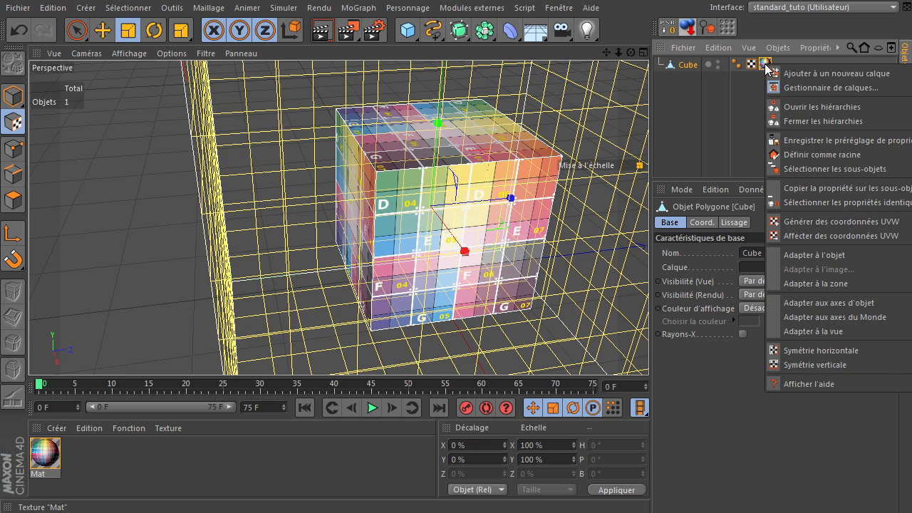
{"action": "left_click", "coordinate": [807, 257]}
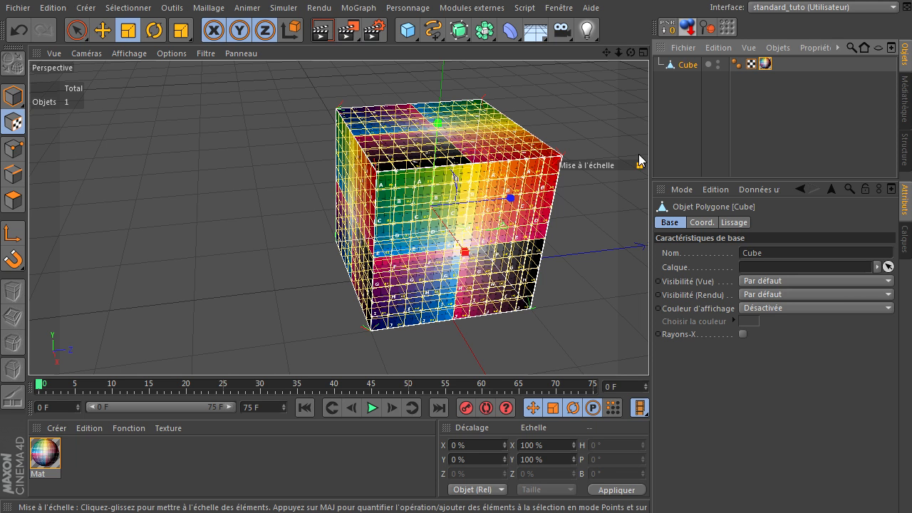
Step: Scale the Cube in model mode to about 40 cm deep and about 435 cm high, checking its texture projection
{"action": "left_click_drag", "start_coordinate": [631, 53], "coordinate": [651, 356]}
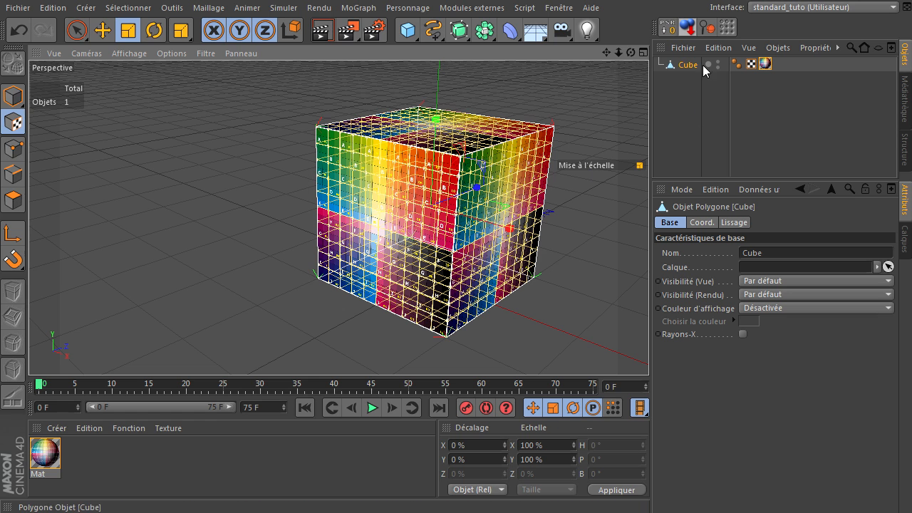
{"action": "left_click", "coordinate": [14, 96]}
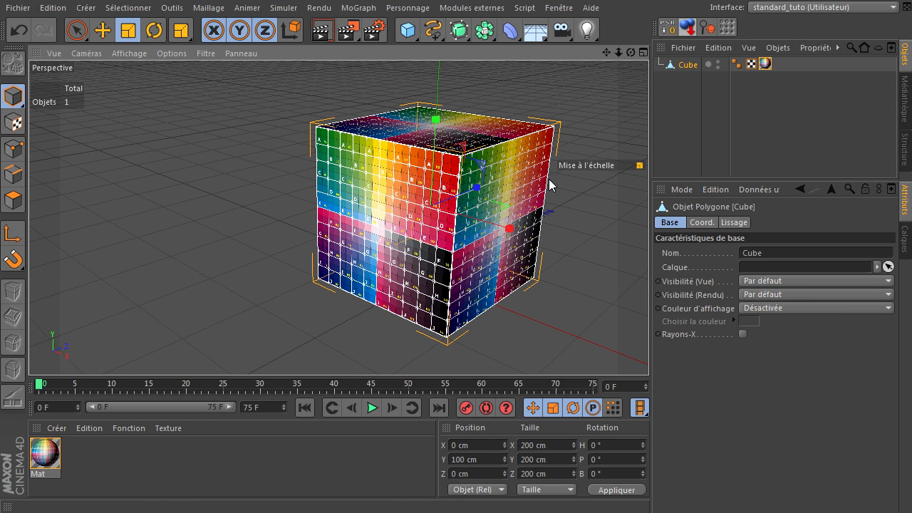
{"action": "left_click_drag", "start_coordinate": [482, 189], "coordinate": [432, 190]}
{"action": "left_click_drag", "start_coordinate": [439, 91], "coordinate": [443, 21]}
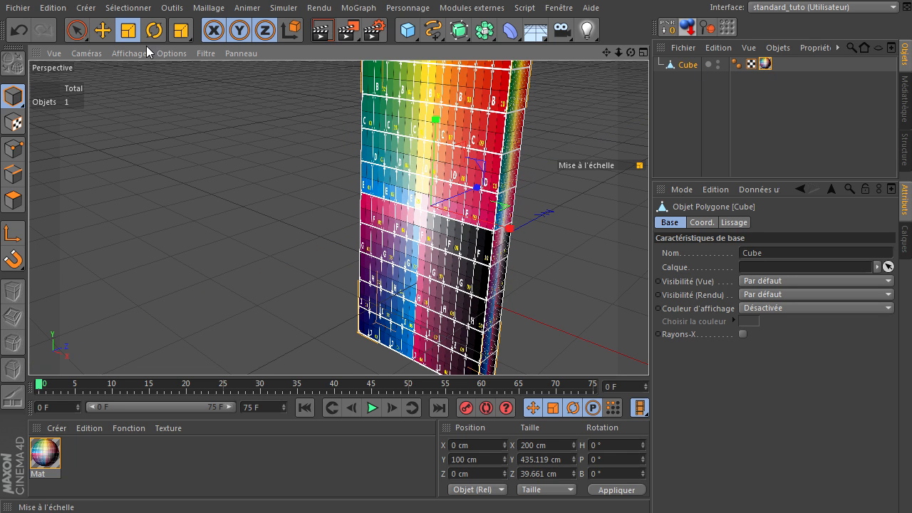
{"action": "left_click", "coordinate": [13, 122]}
{"action": "left_click", "coordinate": [12, 95]}
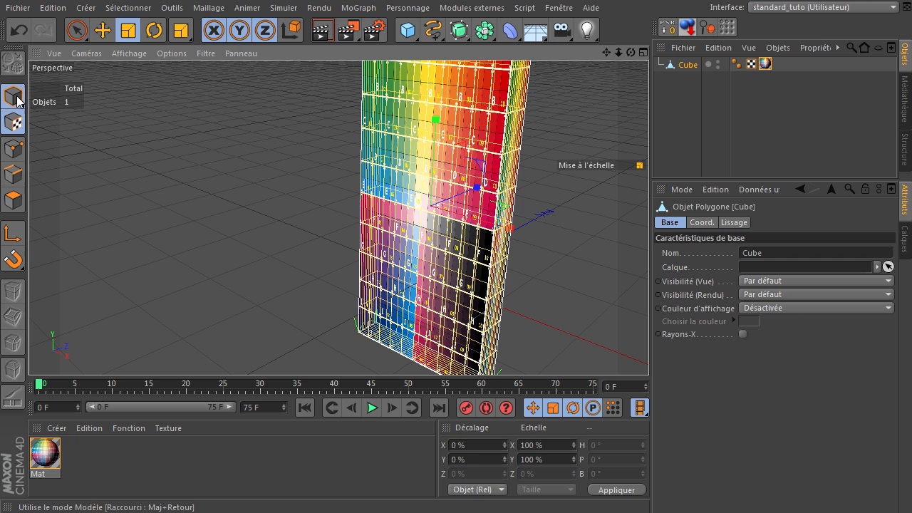
Step: Fit the Mat texture projection to the stretched Cube and examine the grid on its narrow side
{"action": "right_click", "coordinate": [766, 65]}
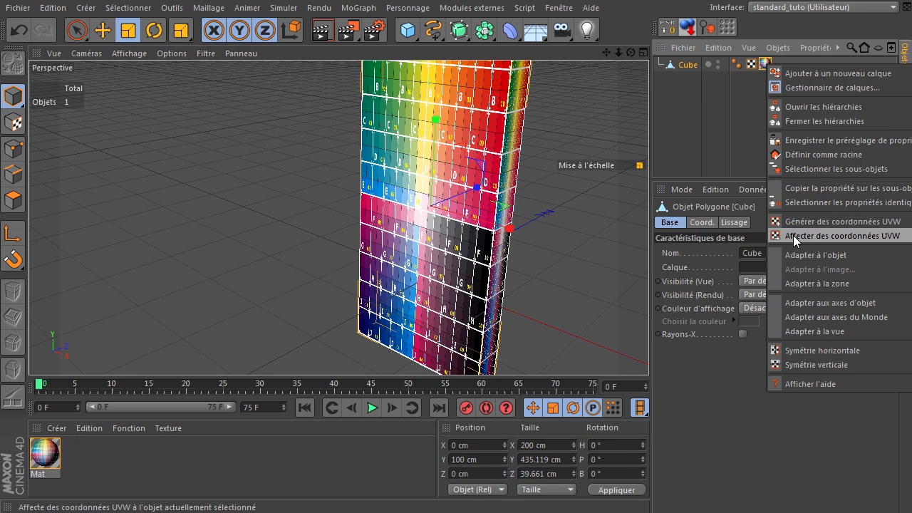
{"action": "left_click", "coordinate": [798, 255]}
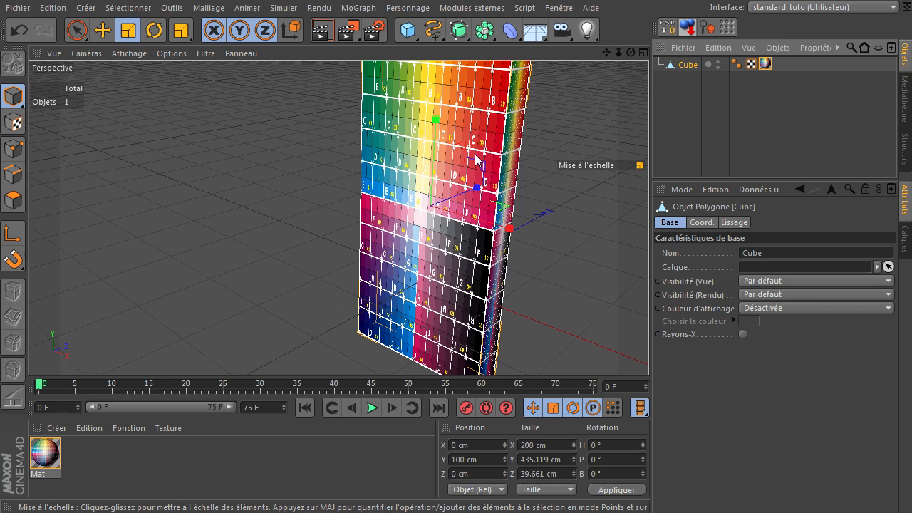
{"action": "left_click_drag", "start_coordinate": [631, 52], "coordinate": [649, 349]}
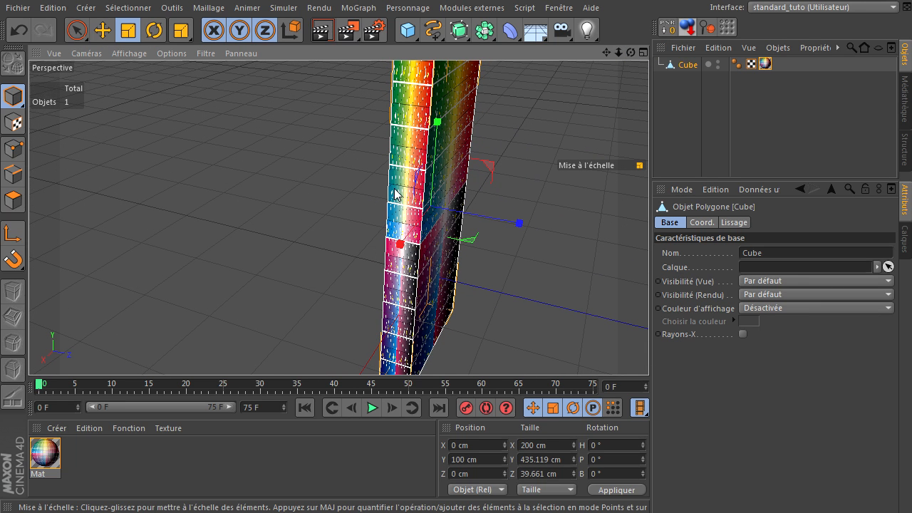
{"action": "scroll", "coordinate": [391, 198], "scroll_direction": "up", "scroll_amount": 10}
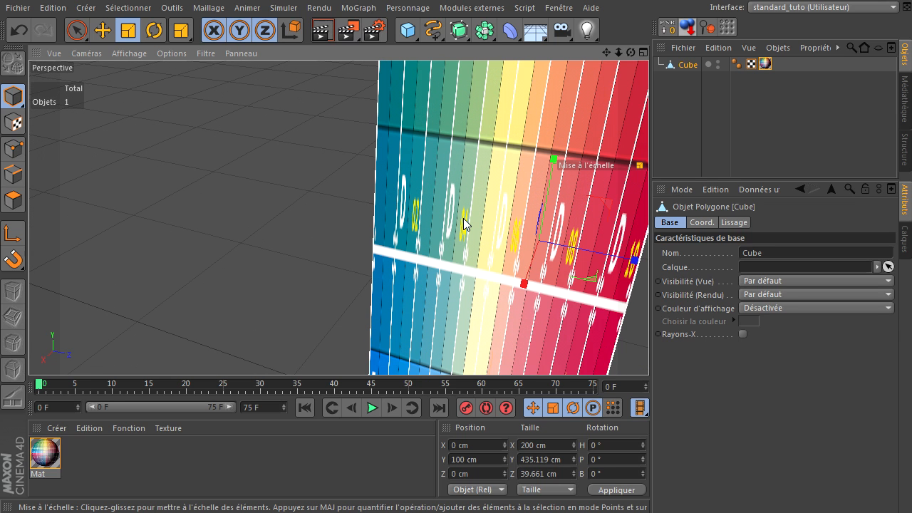
{"action": "scroll", "coordinate": [464, 223], "scroll_direction": "down", "scroll_amount": 8}
{"action": "scroll", "coordinate": [466, 224], "scroll_direction": "down", "scroll_amount": 1}
{"action": "scroll", "coordinate": [470, 117], "scroll_direction": "up", "scroll_amount": 5}
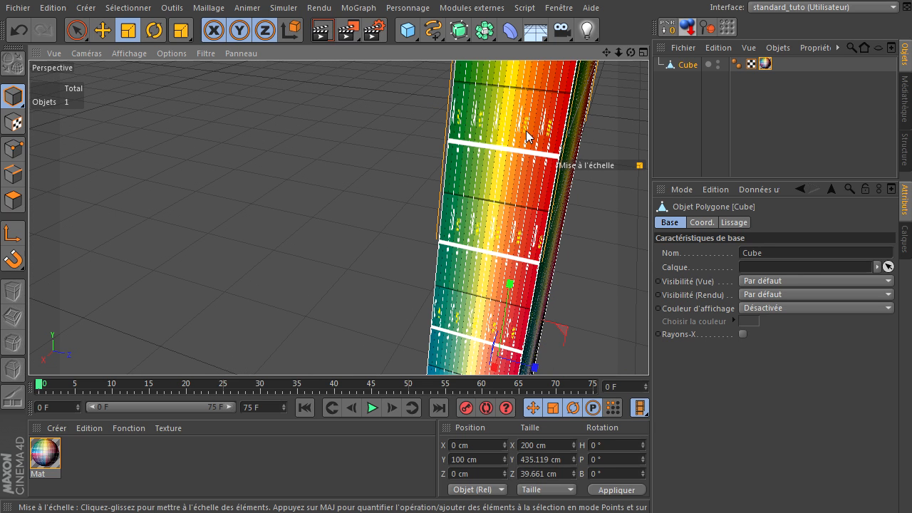
{"action": "scroll", "coordinate": [527, 136], "scroll_direction": "down", "scroll_amount": 4}
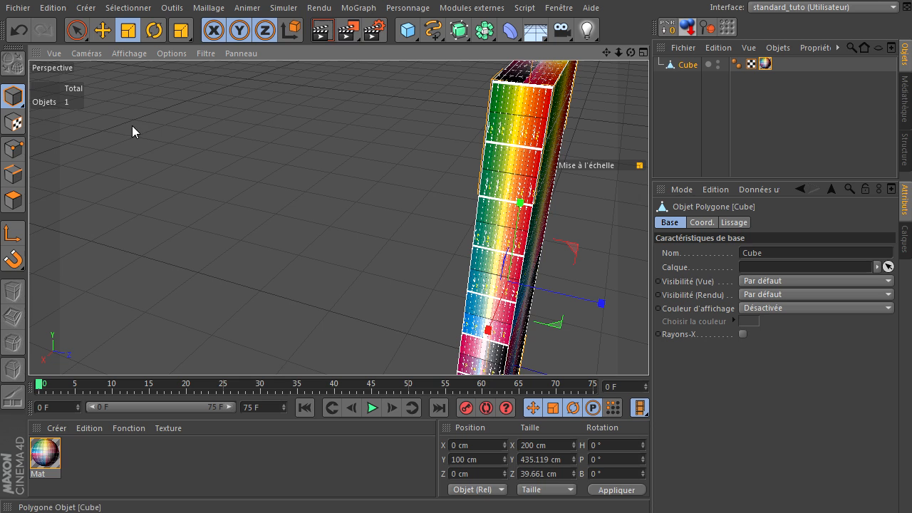
Step: Widen the texture projection along the Z axis and shift it so the grid's first column covers the narrow side
{"action": "left_click", "coordinate": [13, 122]}
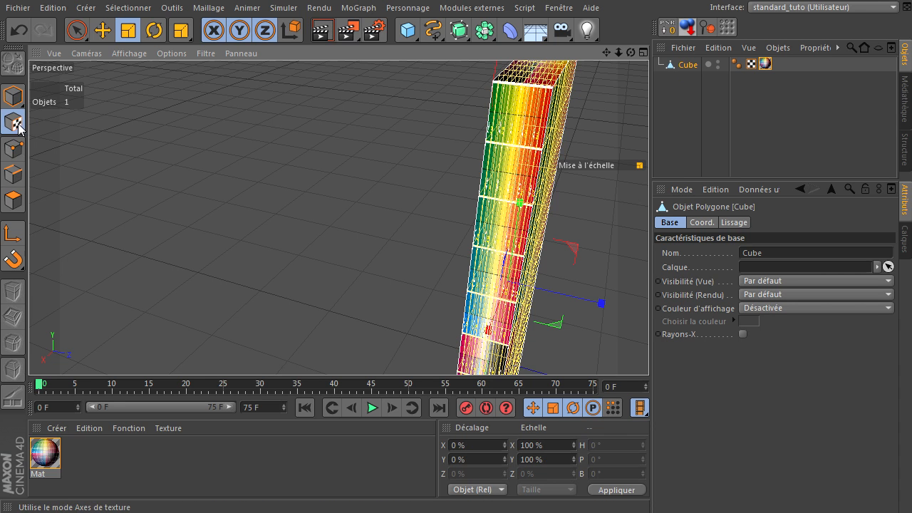
{"action": "left_click", "coordinate": [122, 36]}
{"action": "left_click_drag", "start_coordinate": [601, 305], "coordinate": [674, 348]}
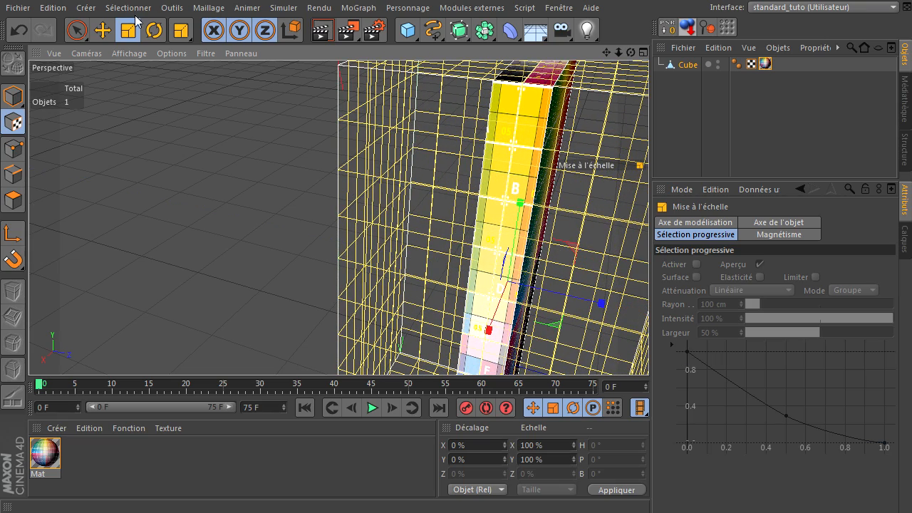
{"action": "left_click", "coordinate": [103, 30]}
{"action": "mouse_move", "coordinate": [597, 301]}
{"action": "left_mouse_down"}
{"action": "mouse_move", "coordinate": [682, 317]}
{"action": "mouse_move", "coordinate": [678, 352]}
{"action": "mouse_move", "coordinate": [595, 298]}
{"action": "left_mouse_up"}
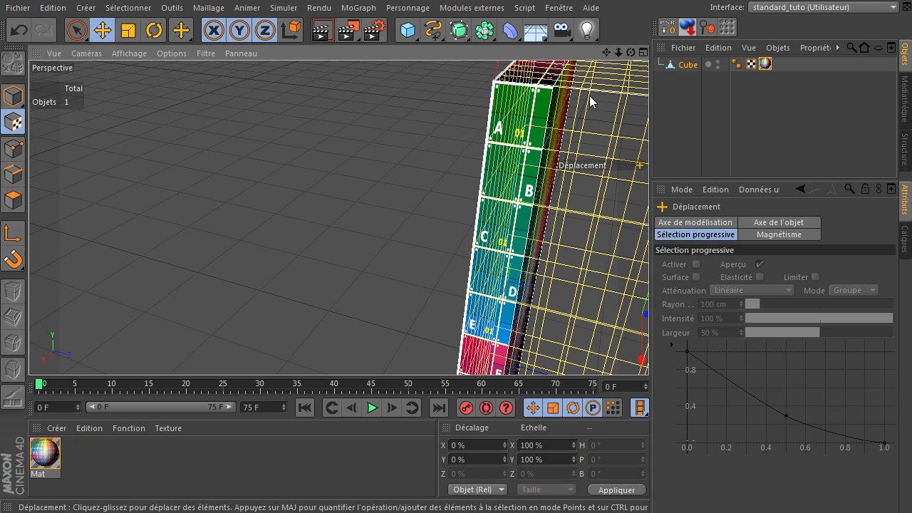
{"action": "left_click", "coordinate": [694, 129]}
{"action": "left_click", "coordinate": [13, 96]}
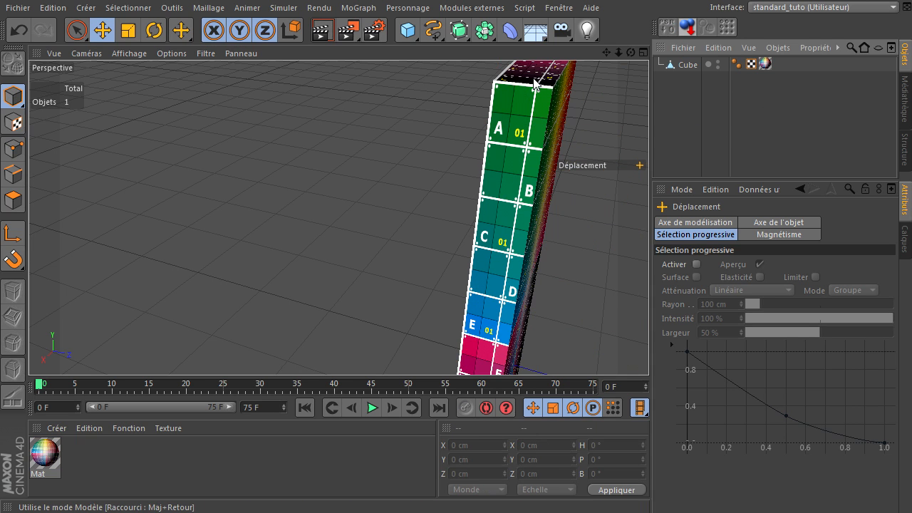
Step: Refit the Mat texture projection to the stretched Cube and inspect its wide and narrow sides
{"action": "left_click_drag", "start_coordinate": [631, 51], "coordinate": [648, 349]}
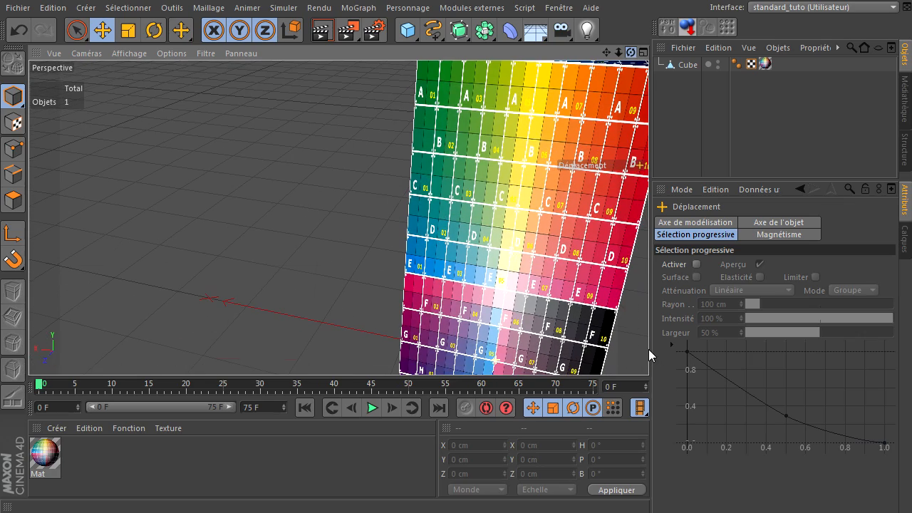
{"action": "right_click", "coordinate": [766, 65]}
{"action": "left_click", "coordinate": [811, 252]}
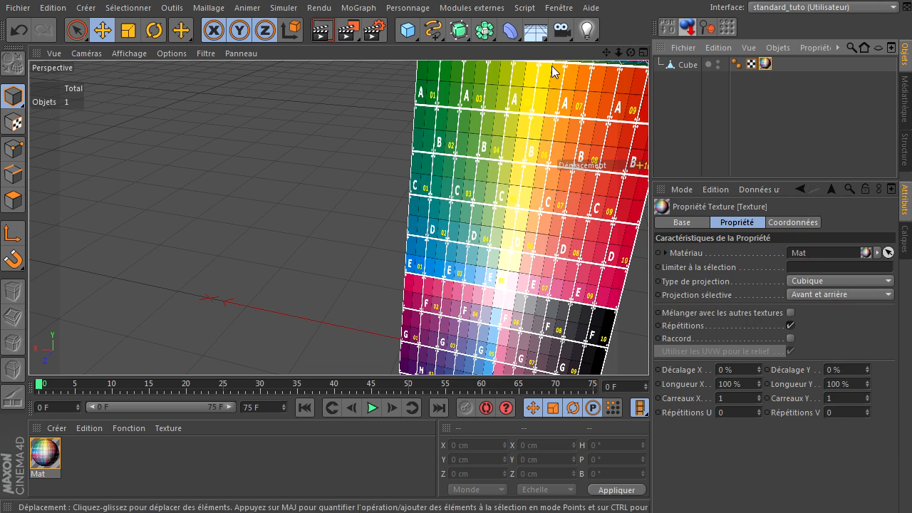
{"action": "left_click_drag", "start_coordinate": [631, 53], "coordinate": [624, 371]}
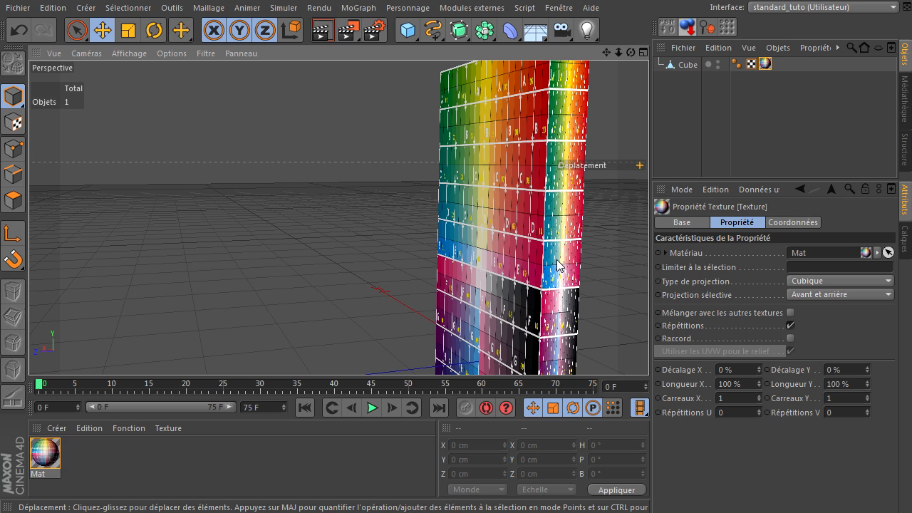
Step: Shrink the Cube's Mat texture projection uniformly in texture mode so the grid repeats several times across the faces
{"action": "left_click", "coordinate": [700, 64]}
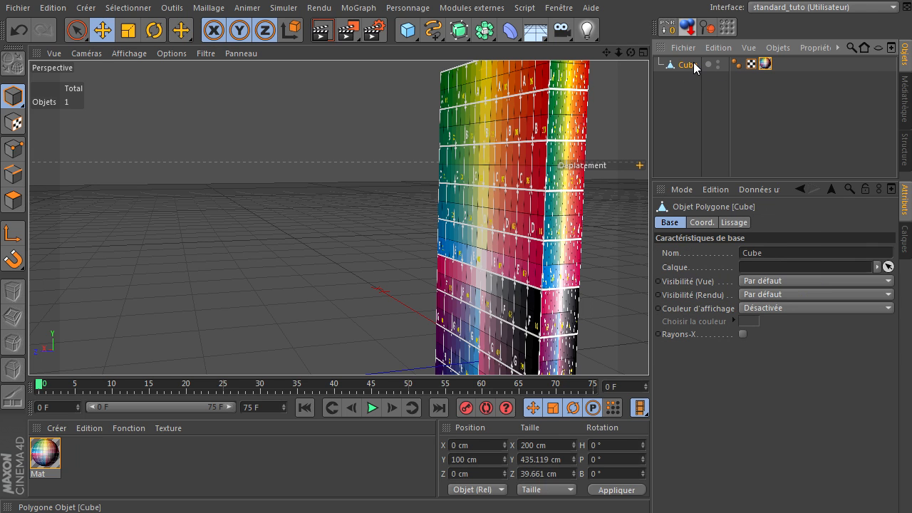
{"action": "left_click", "coordinate": [13, 123]}
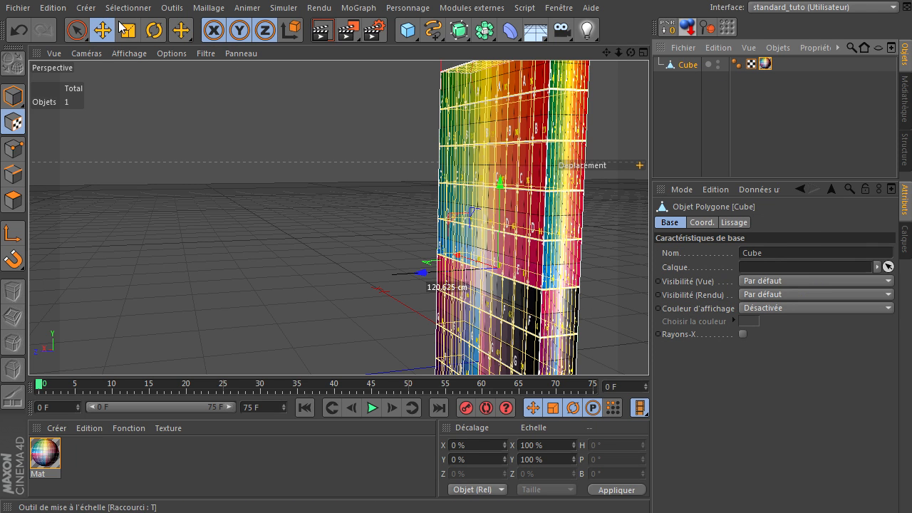
{"action": "key", "text": "t"}
{"action": "left_click_drag", "start_coordinate": [366, 278], "coordinate": [678, 349]}
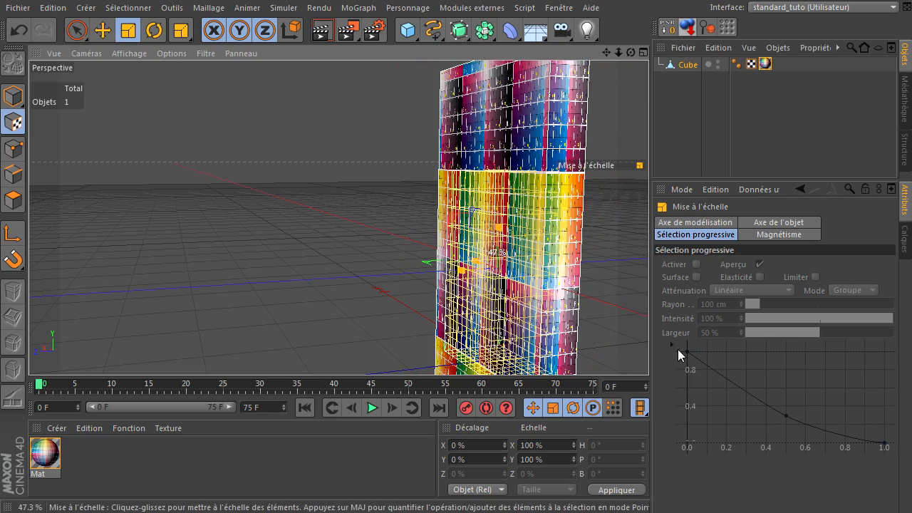
{"action": "left_click_drag", "start_coordinate": [536, 197], "coordinate": [412, 286]}
{"action": "left_click_drag", "start_coordinate": [500, 183], "coordinate": [502, 178]}
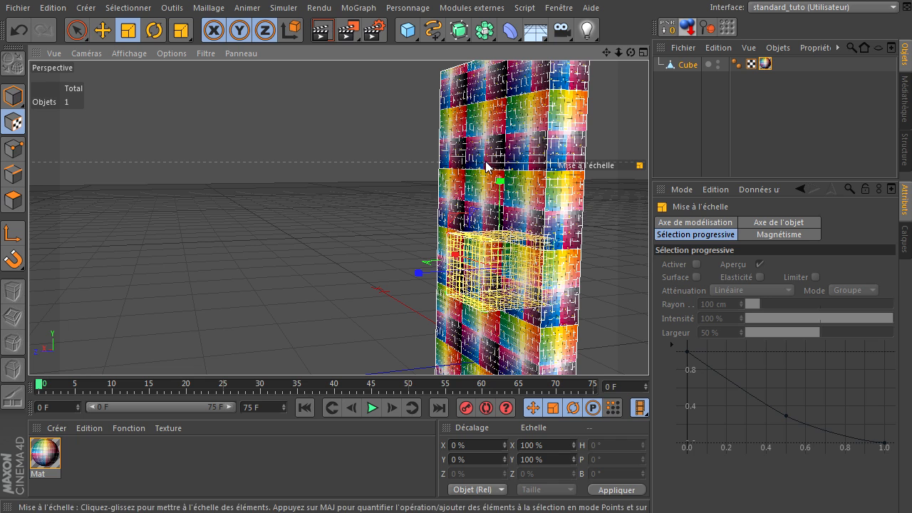
{"action": "left_click", "coordinate": [697, 121]}
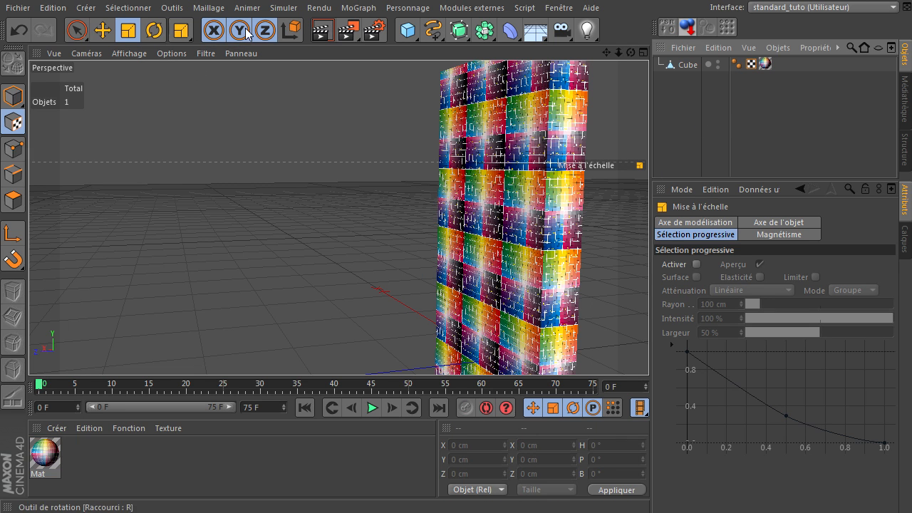
Step: Enlarge the Cube's texture projection uniformly beyond its narrow side and shorten it along the Y axis
{"action": "left_click", "coordinate": [688, 65]}
{"action": "left_click_drag", "start_coordinate": [183, 116], "coordinate": [679, 349]}
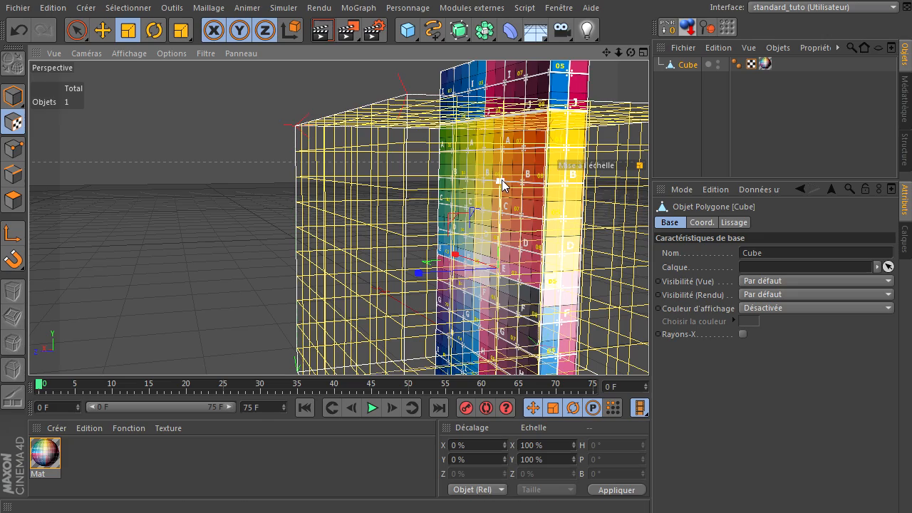
{"action": "mouse_move", "coordinate": [496, 221]}
{"action": "left_mouse_down"}
{"action": "mouse_move", "coordinate": [496, 229]}
{"action": "mouse_move", "coordinate": [500, 222]}
{"action": "left_mouse_up"}
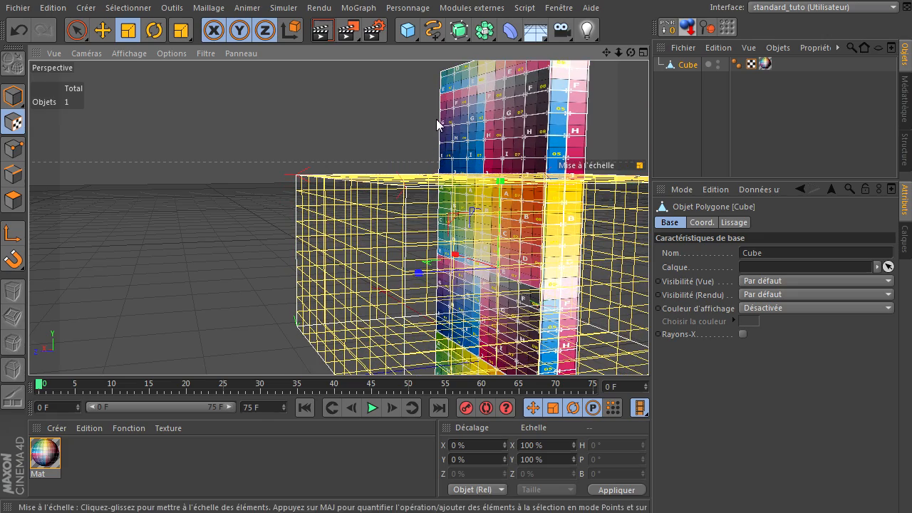
Step: Render the view close up on the Cube's edge and inspect the grid proportions on adjacent sides
{"action": "left_click", "coordinate": [76, 30]}
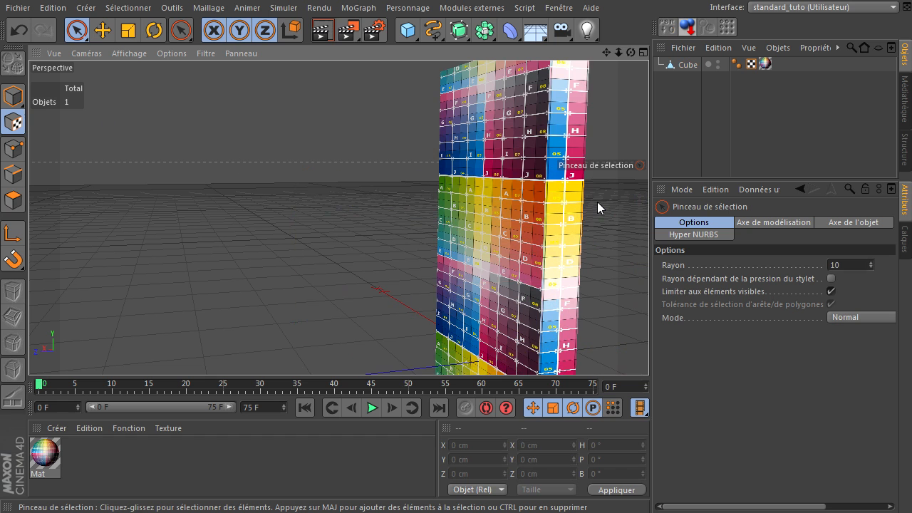
{"action": "scroll", "coordinate": [595, 202], "scroll_direction": "up", "scroll_amount": 5}
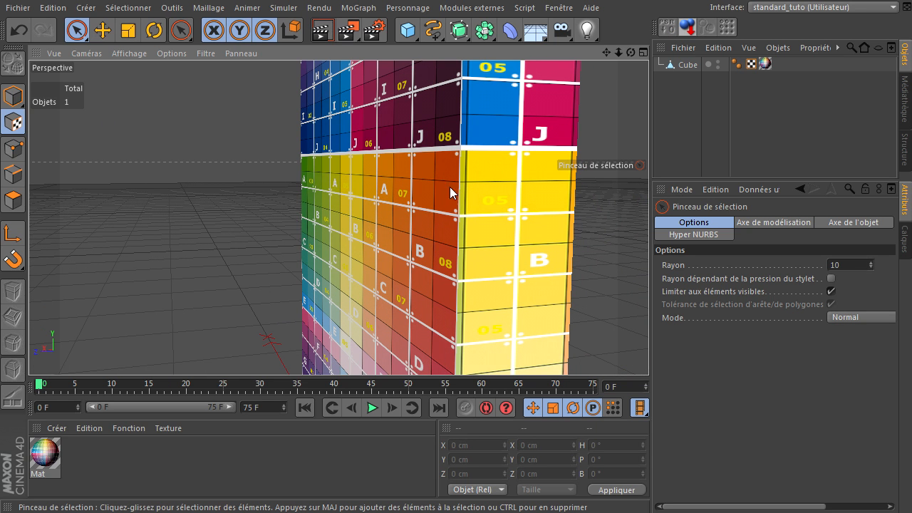
{"action": "key", "text": "ctrl+r"}
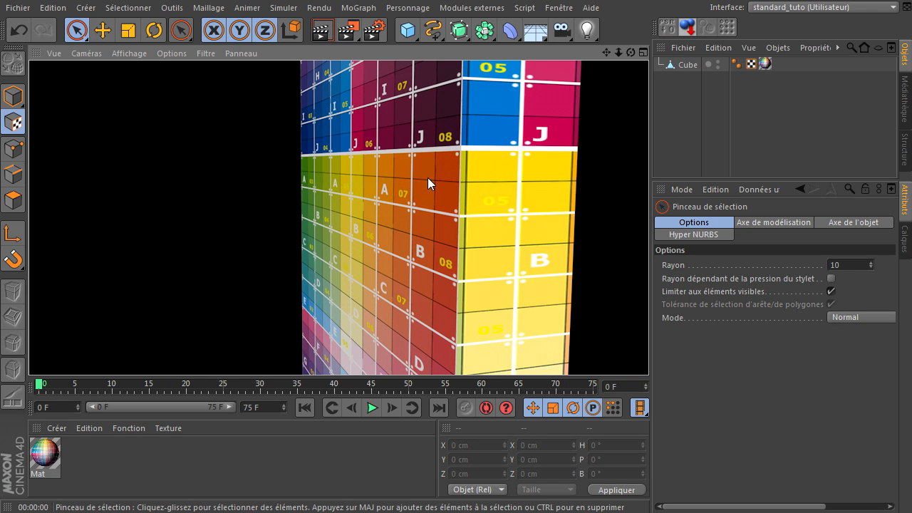
{"action": "left_click_drag", "start_coordinate": [648, 349], "coordinate": [648, 349]}
Step: Return to model mode and review the Mat texture tag's projection type, selective projection and selection restriction options
{"action": "left_click", "coordinate": [22, 123]}
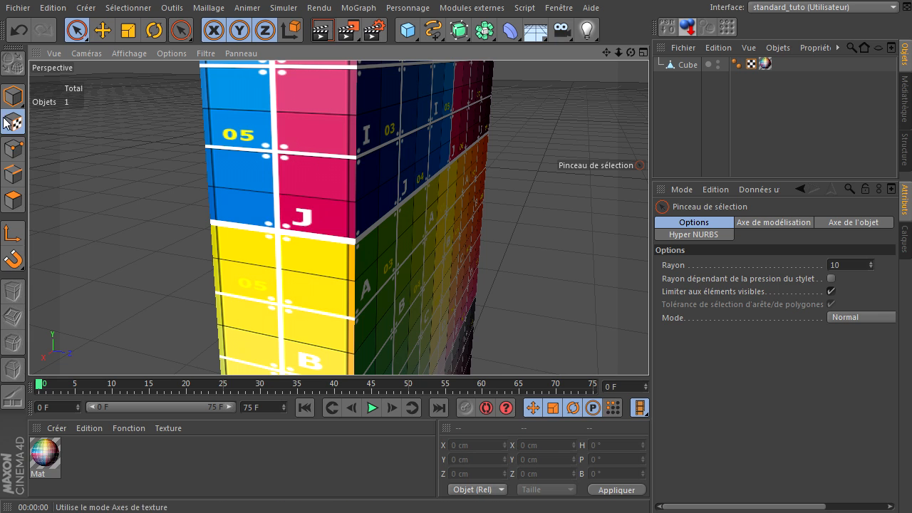
{"action": "left_click", "coordinate": [13, 96]}
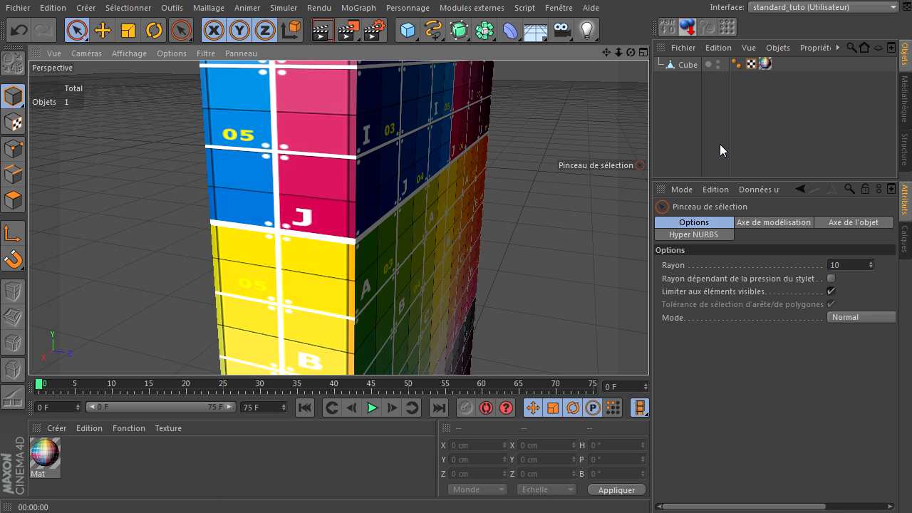
{"action": "left_click", "coordinate": [764, 63]}
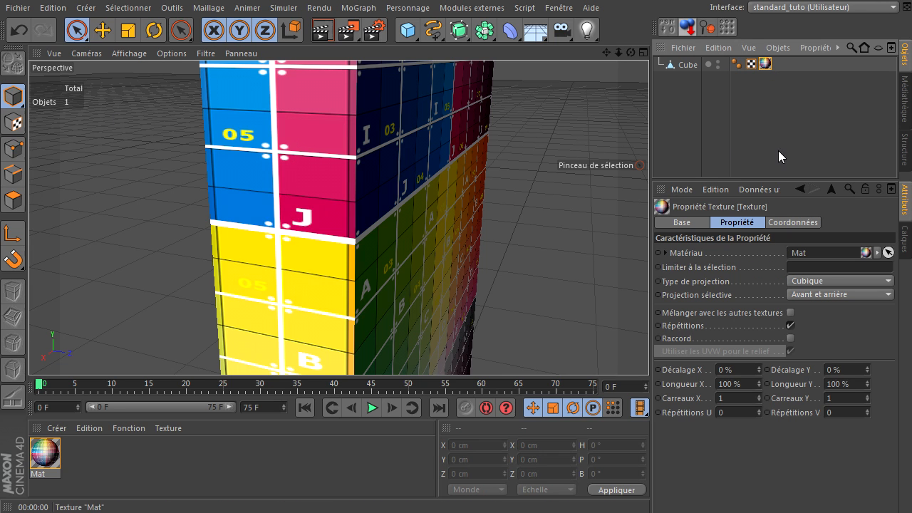
{"action": "left_click", "coordinate": [816, 279]}
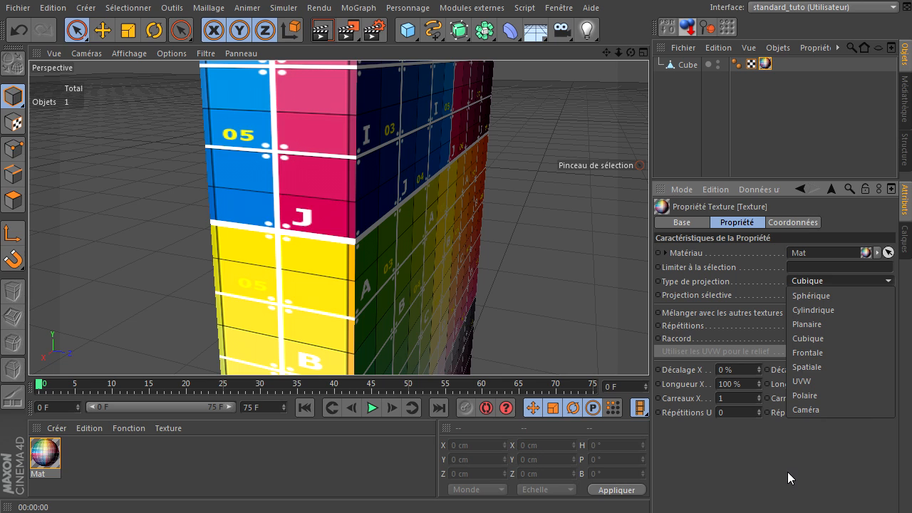
{"action": "left_click", "coordinate": [787, 472]}
{"action": "left_click", "coordinate": [835, 296]}
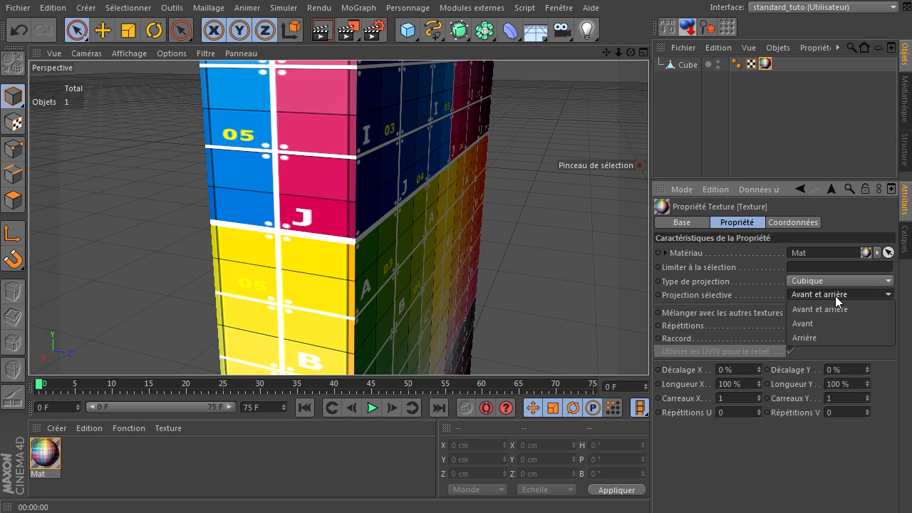
{"action": "left_click", "coordinate": [796, 475]}
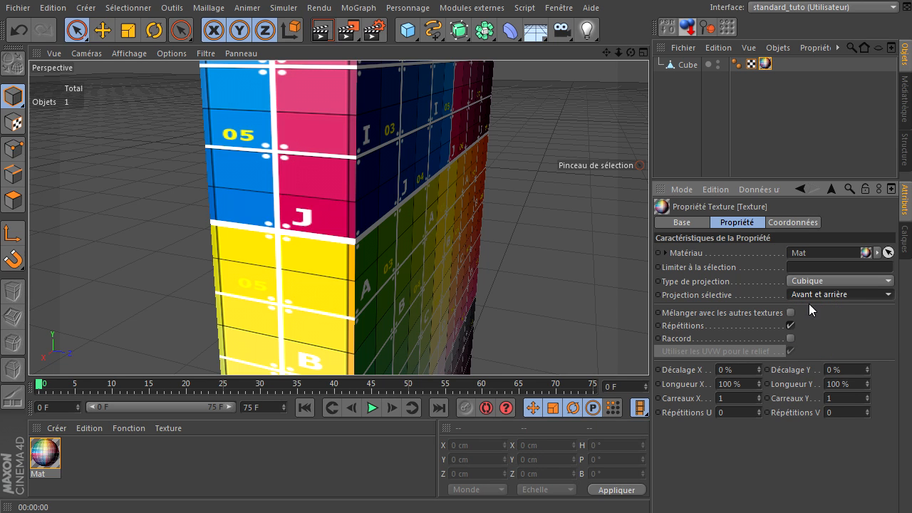
{"action": "left_click", "coordinate": [832, 267]}
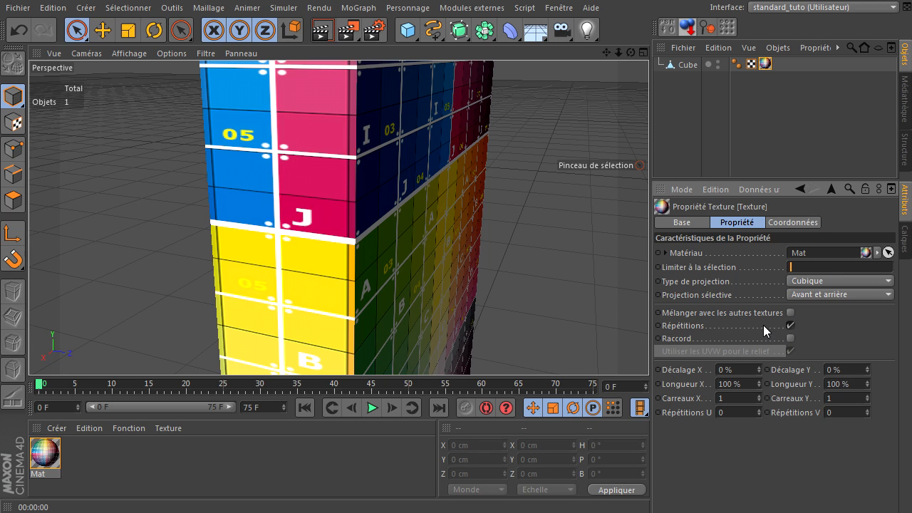
Step: Turn the texture's Répétitions off to inspect the single projection around the Cube, and turn it back on
{"action": "left_click", "coordinate": [794, 326]}
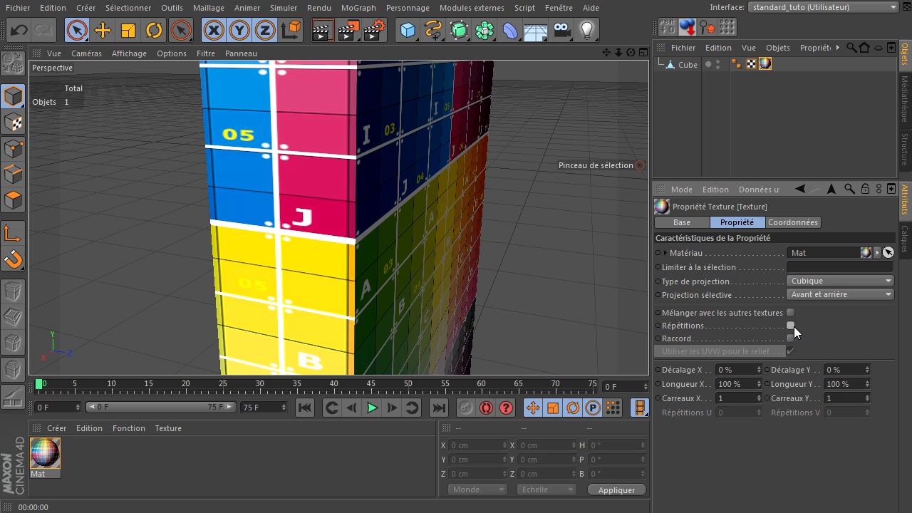
{"action": "left_click", "coordinate": [794, 327]}
{"action": "right_click_drag", "start_coordinate": [382, 225], "coordinate": [387, 243], "text": "alt"}
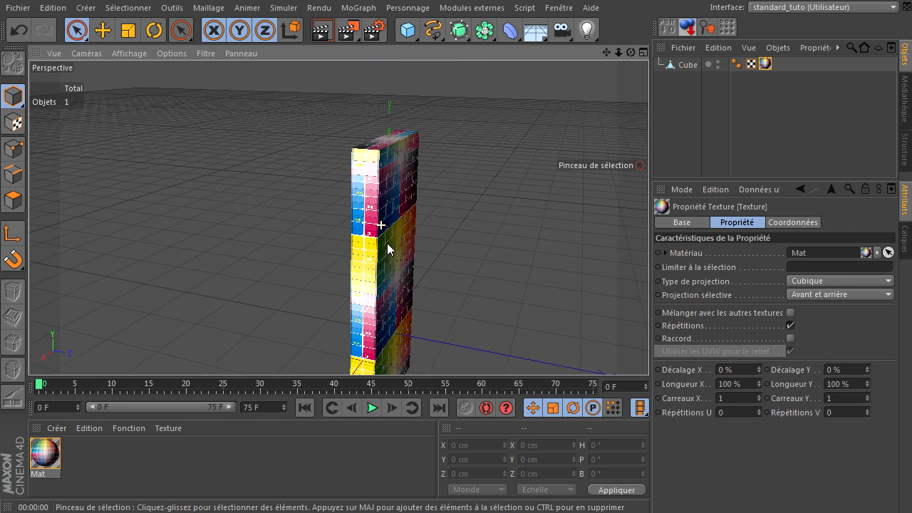
{"action": "left_click", "coordinate": [790, 325]}
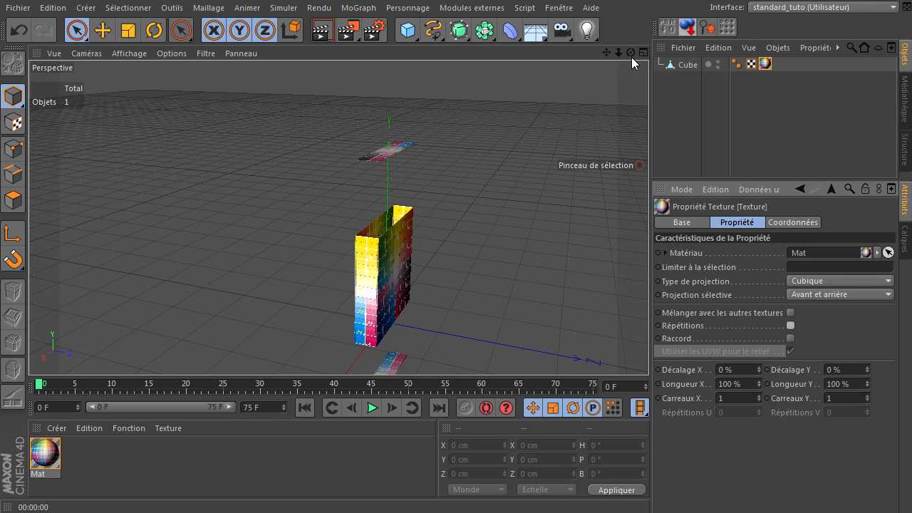
{"action": "left_click_drag", "start_coordinate": [631, 54], "coordinate": [476, 180]}
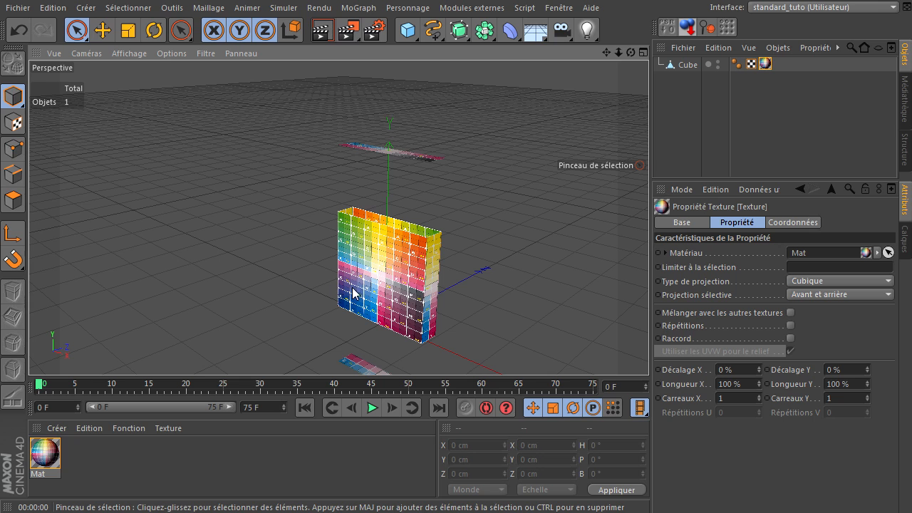
{"action": "left_click", "coordinate": [791, 325]}
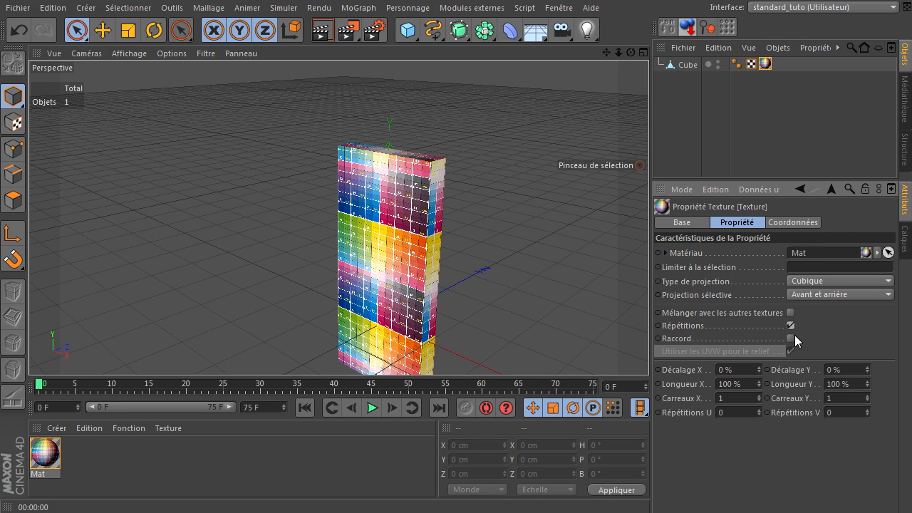
Step: Enable Raccord on the Mat texture tag and render the view to check the mirrored tiles
{"action": "left_click", "coordinate": [791, 338]}
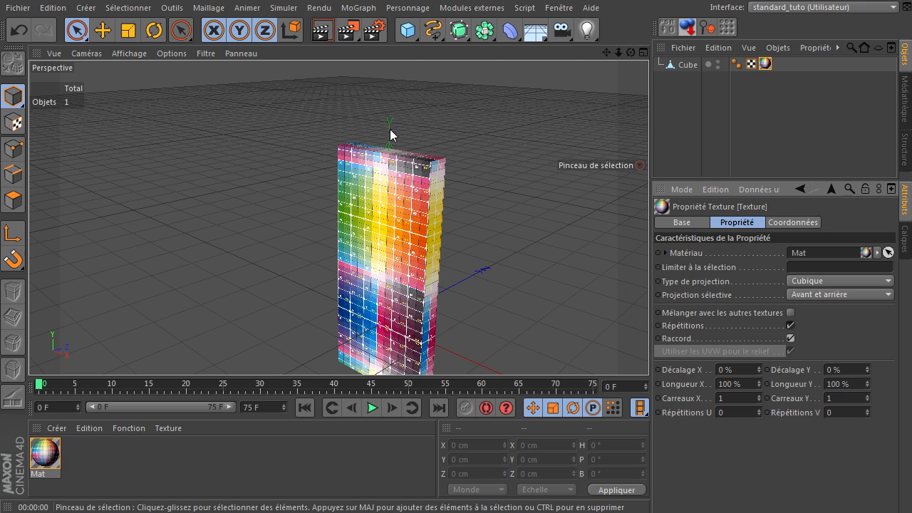
{"action": "scroll", "coordinate": [396, 246], "scroll_direction": "up", "scroll_amount": 4}
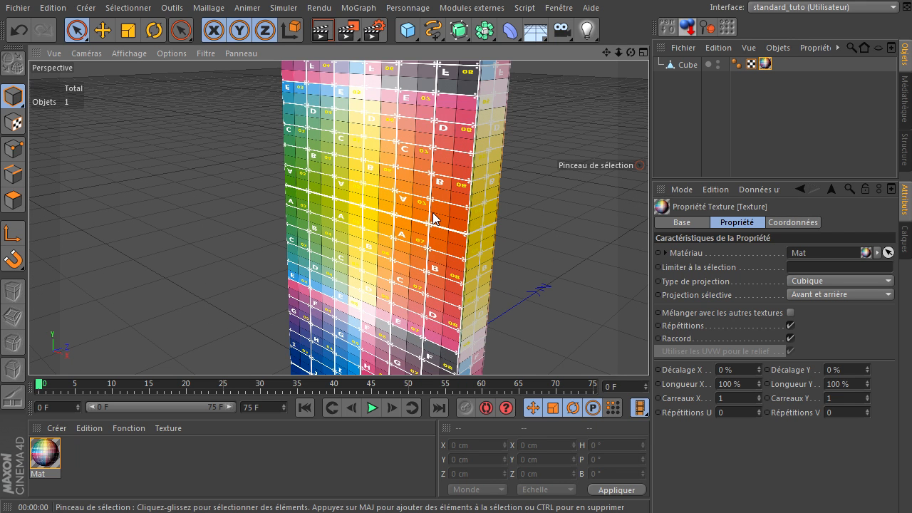
{"action": "left_click", "coordinate": [325, 31]}
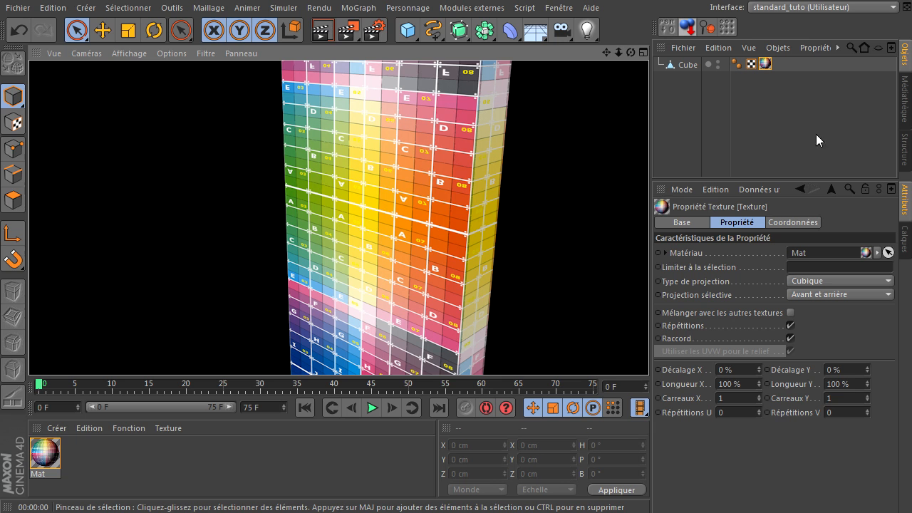
Step: Delete the Cube and add a Plan object in its place
{"action": "left_click", "coordinate": [688, 65]}
{"action": "key", "text": "Delete"}
{"action": "left_click_drag", "start_coordinate": [408, 31], "coordinate": [562, 75]}
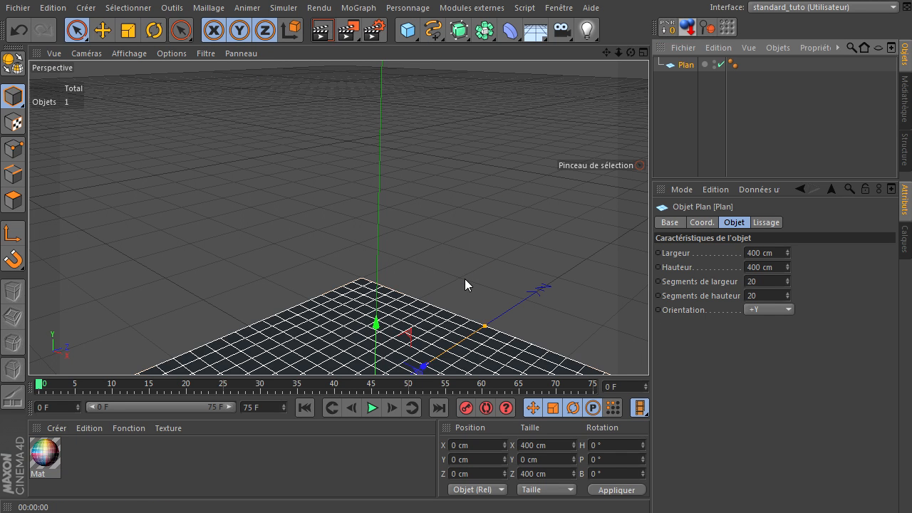
{"action": "scroll", "coordinate": [465, 285], "scroll_direction": "down", "scroll_amount": 5}
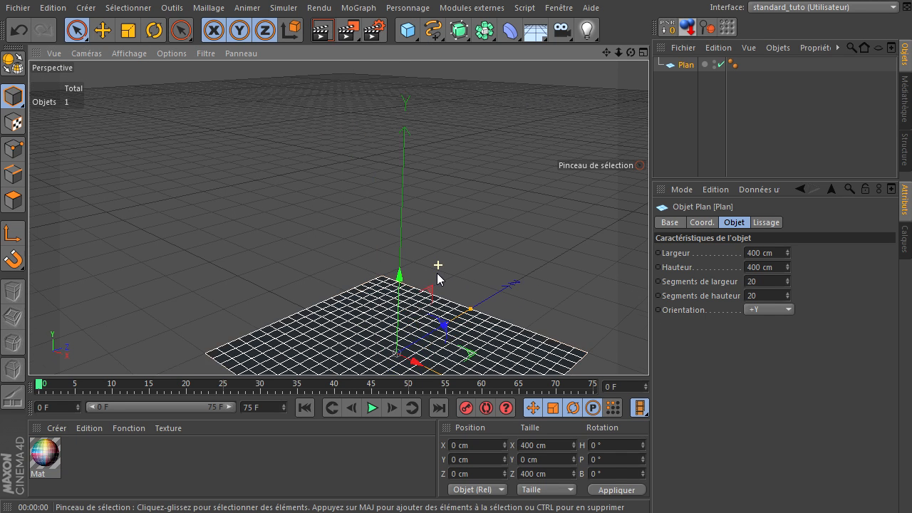
Step: Set the Plan's width and height segments to 10 each and frame it in the perspective view
{"action": "double_click", "coordinate": [772, 281]}
{"action": "type", "text": "10"}
{"action": "double_click", "coordinate": [769, 294]}
{"action": "type", "text": "1"}
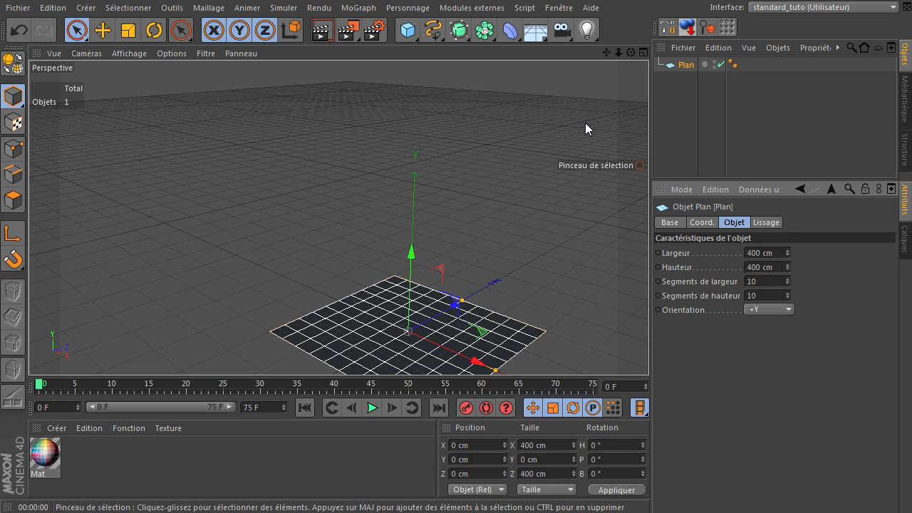
{"action": "left_click_drag", "start_coordinate": [606, 54], "coordinate": [385, 499]}
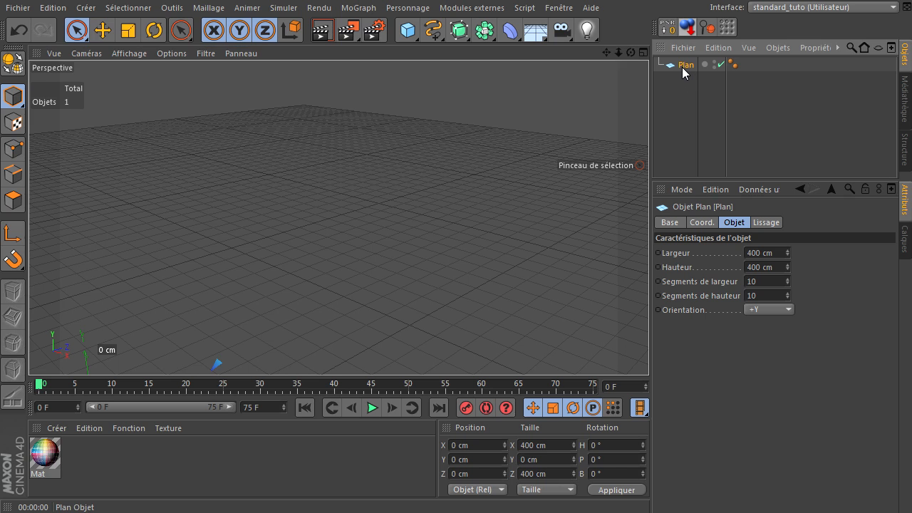
{"action": "key", "text": "h"}
Step: Create a new material and open its Couleur channel in the material editor
{"action": "left_click", "coordinate": [198, 455]}
{"action": "double_click", "coordinate": [198, 456]}
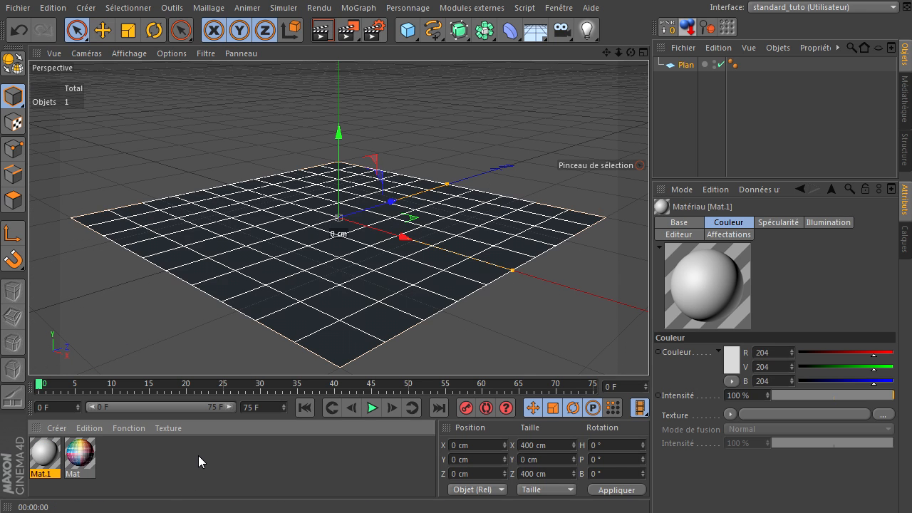
{"action": "double_click", "coordinate": [48, 452]}
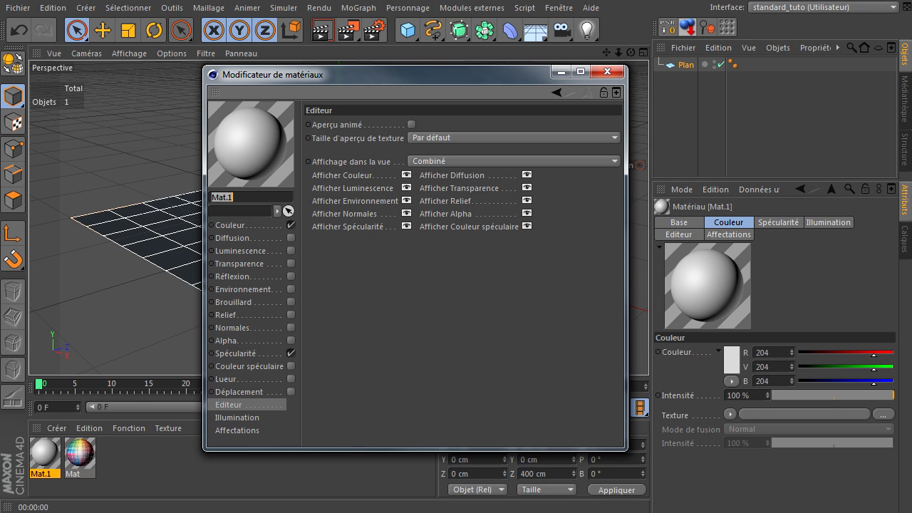
{"action": "left_click", "coordinate": [262, 226]}
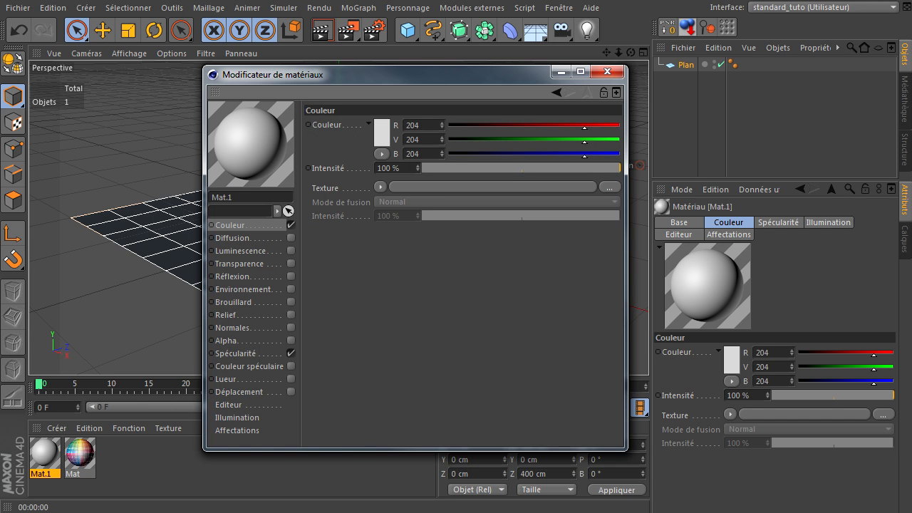
Step: Switch to the file explorer and go from the pierre folder to the sols folder of the Textures library
{"action": "left_click_drag", "start_coordinate": [911, 139], "coordinate": [634, 55]}
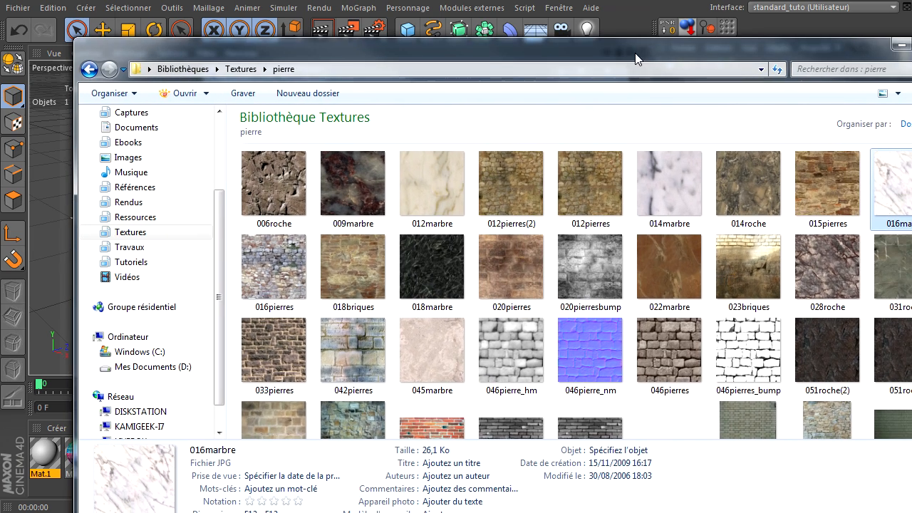
{"action": "left_click", "coordinate": [609, 312]}
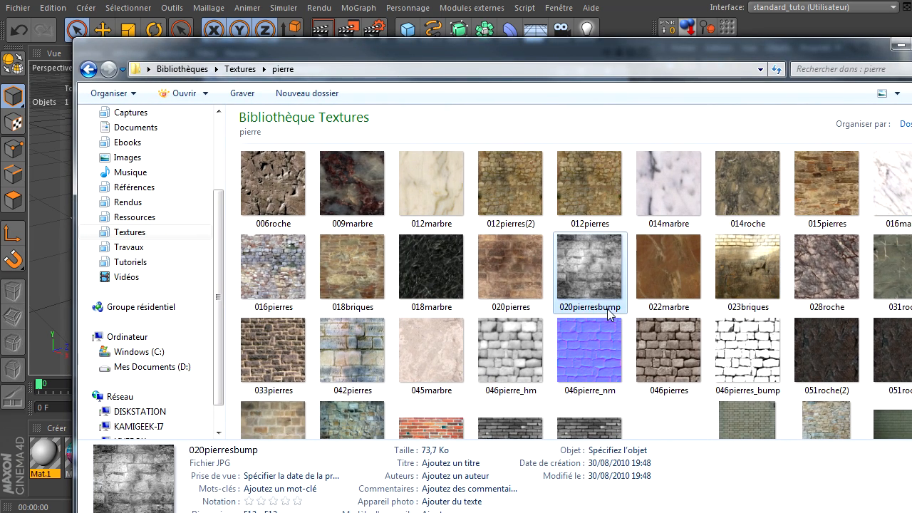
{"action": "scroll", "coordinate": [609, 315], "scroll_direction": "down", "scroll_amount": 10}
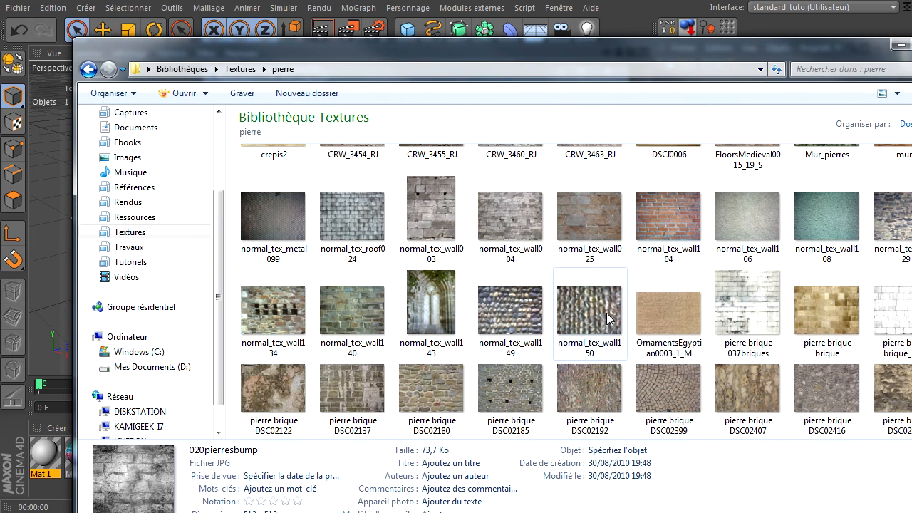
{"action": "left_click", "coordinate": [241, 69]}
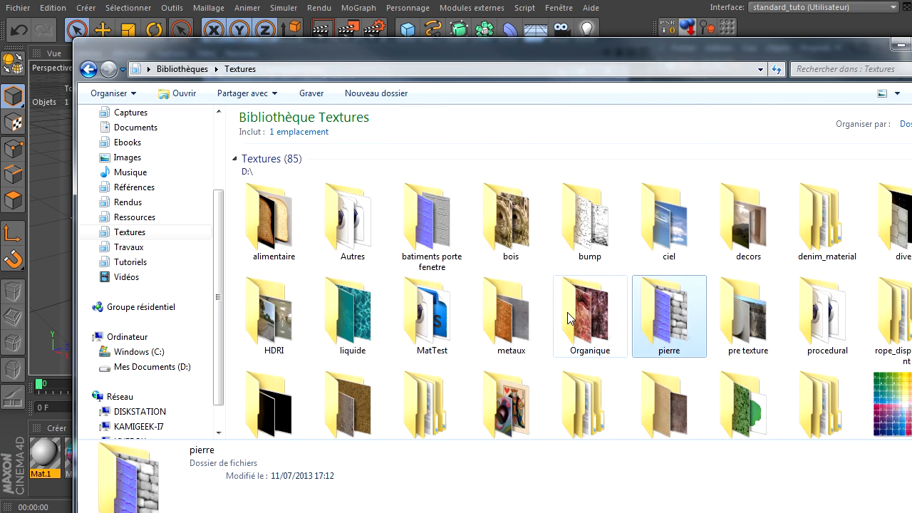
{"action": "scroll", "coordinate": [568, 320], "scroll_direction": "down", "scroll_amount": 2}
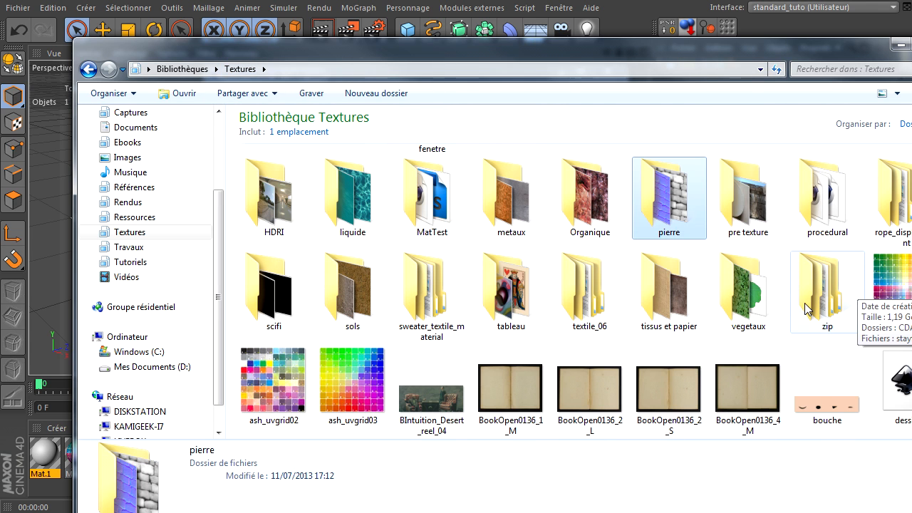
{"action": "double_click", "coordinate": [343, 289]}
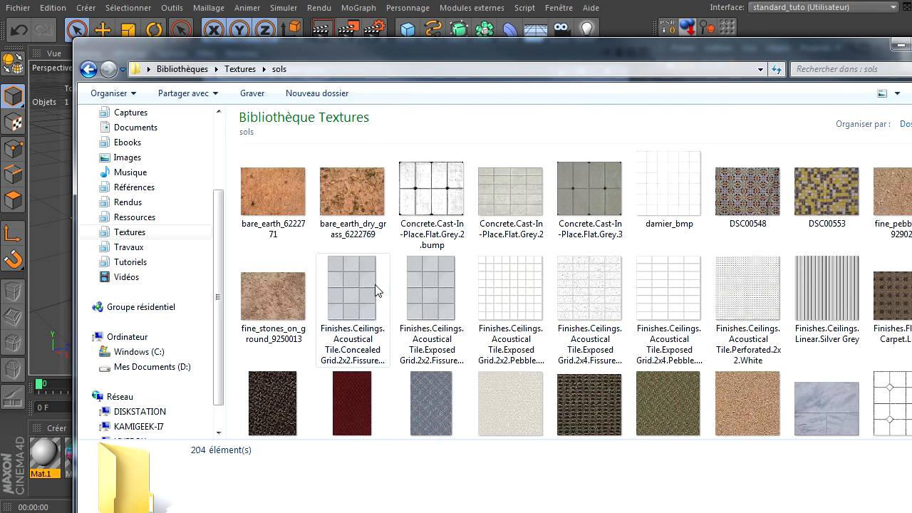
Step: Look through the sols folder for a ground texture and preview the vegetation bord_chemin_3 image
{"action": "left_click", "coordinate": [650, 292]}
{"action": "scroll", "coordinate": [633, 318], "scroll_direction": "down", "scroll_amount": 10}
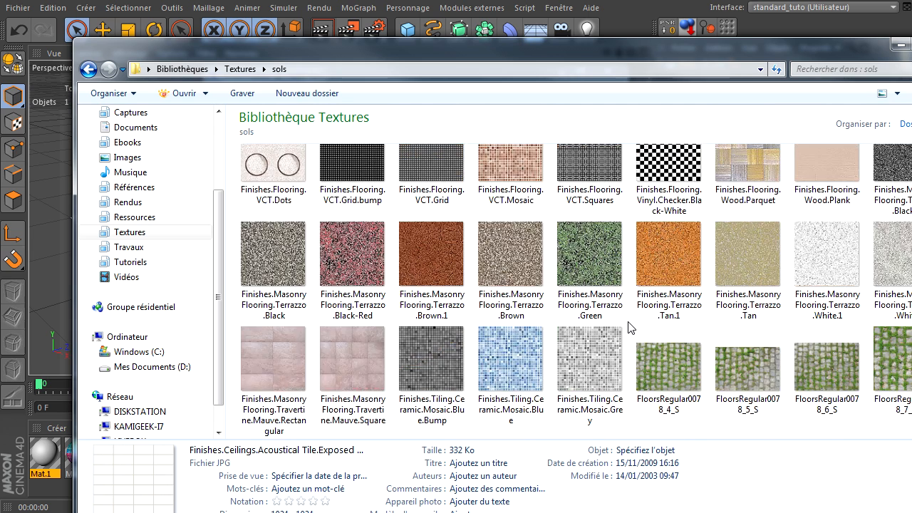
{"action": "scroll", "coordinate": [868, 332], "scroll_direction": "down", "scroll_amount": 2}
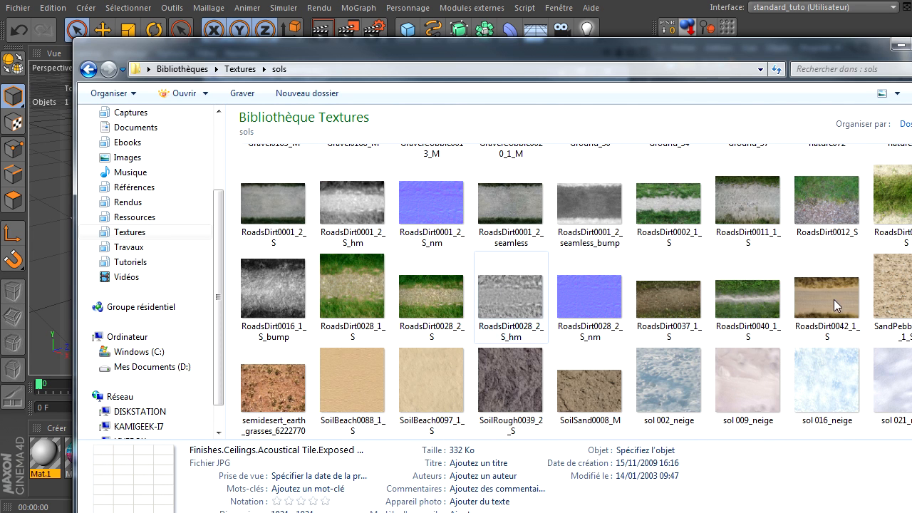
{"action": "left_click", "coordinate": [647, 365]}
{"action": "scroll", "coordinate": [644, 367], "scroll_direction": "down", "scroll_amount": 2}
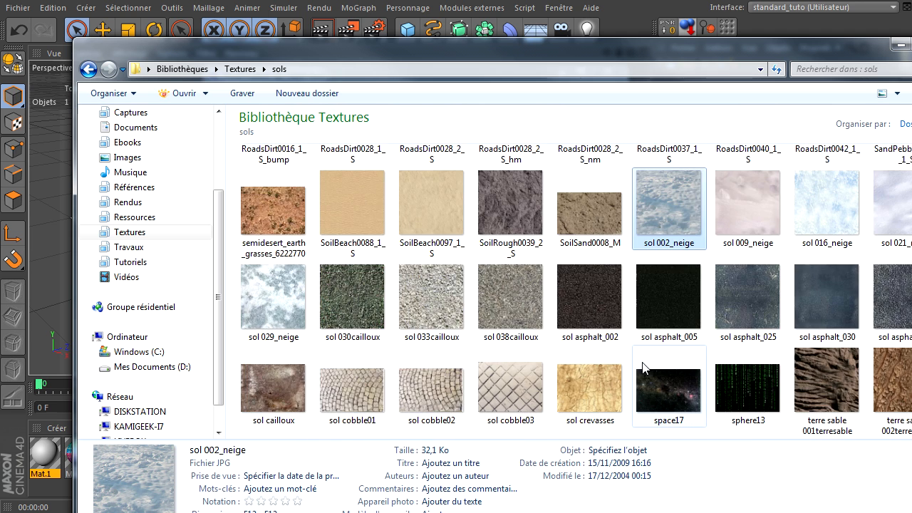
{"action": "scroll", "coordinate": [642, 364], "scroll_direction": "down", "scroll_amount": 2}
{"action": "scroll", "coordinate": [720, 331], "scroll_direction": "down", "scroll_amount": 2}
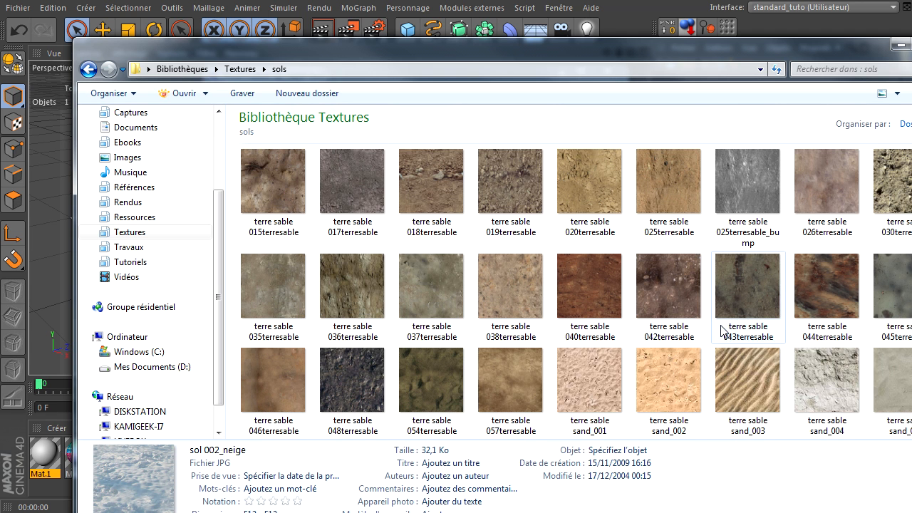
{"action": "scroll", "coordinate": [709, 321], "scroll_direction": "down", "scroll_amount": 2}
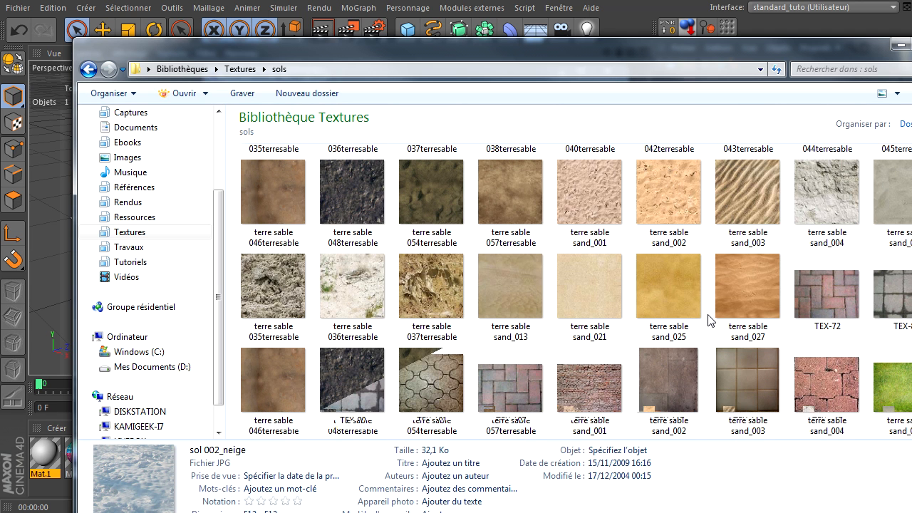
{"action": "left_click", "coordinate": [685, 190]}
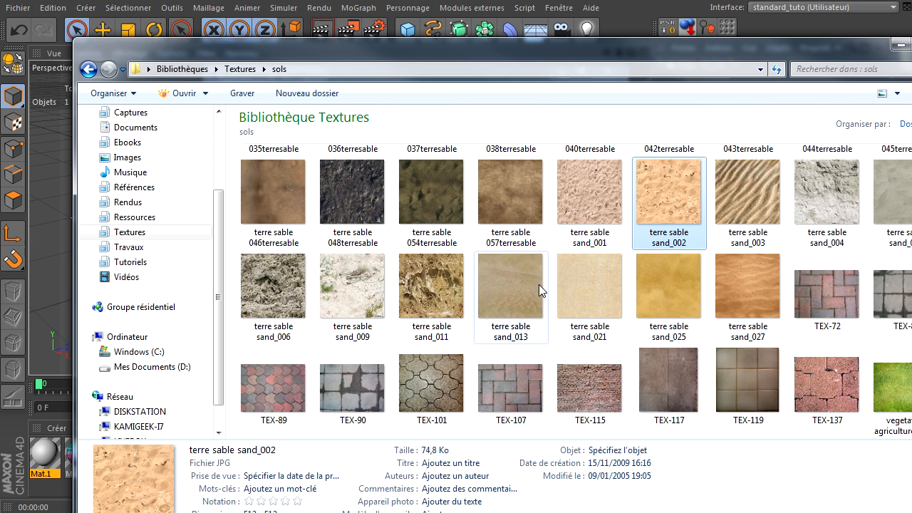
{"action": "scroll", "coordinate": [539, 284], "scroll_direction": "down", "scroll_amount": 1}
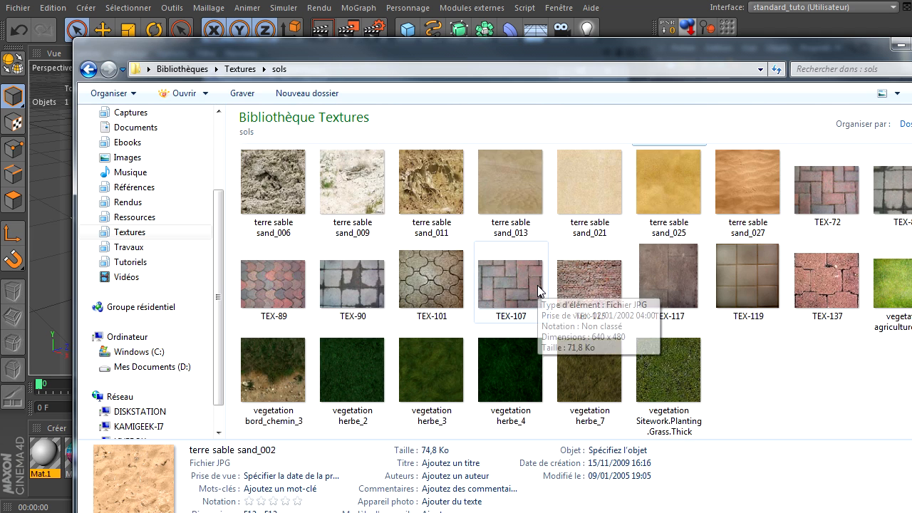
{"action": "left_click", "coordinate": [272, 373]}
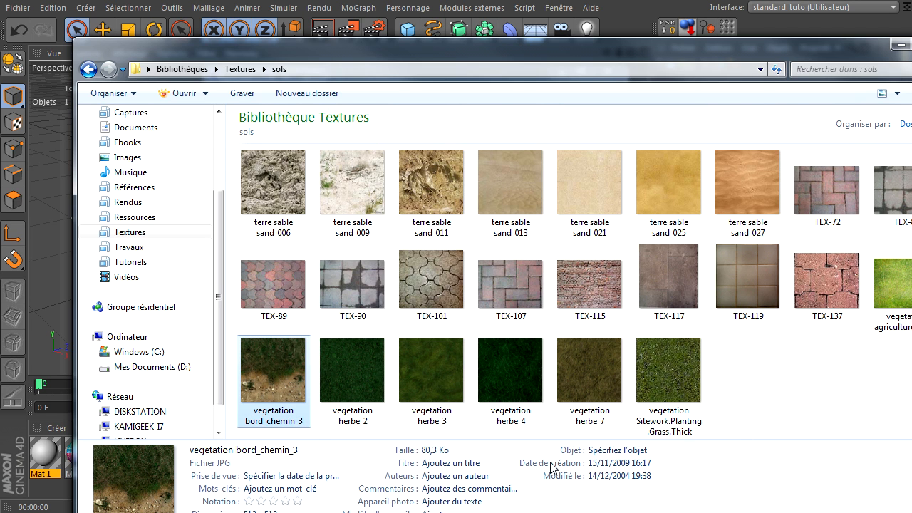
{"action": "double_click", "coordinate": [279, 381]}
{"action": "left_click", "coordinate": [881, 12]}
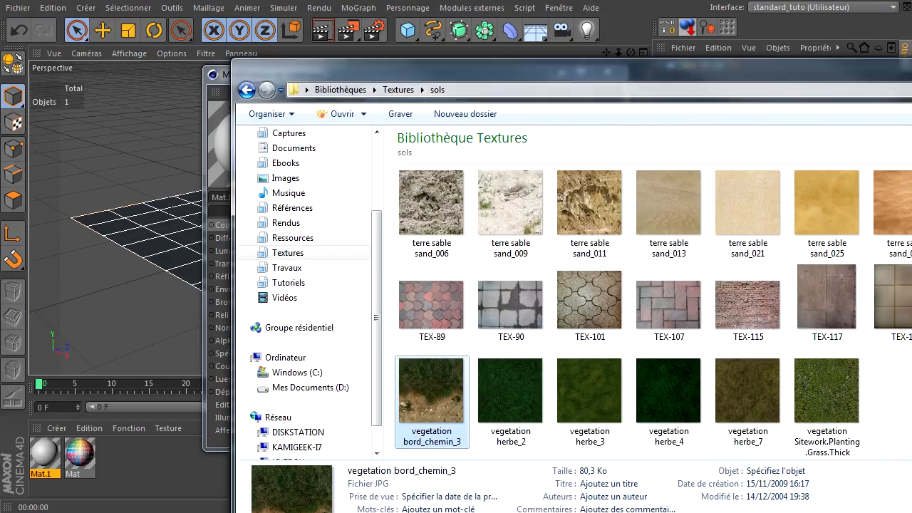
Step: Load vegetation bord_chemin_3.jpg as Mat.1's Couleur texture without copying it to the project location, and close the material editor
{"action": "left_click_drag", "start_coordinate": [299, 69], "coordinate": [907, 45]}
{"action": "left_click_drag", "start_coordinate": [911, 306], "coordinate": [488, 186]}
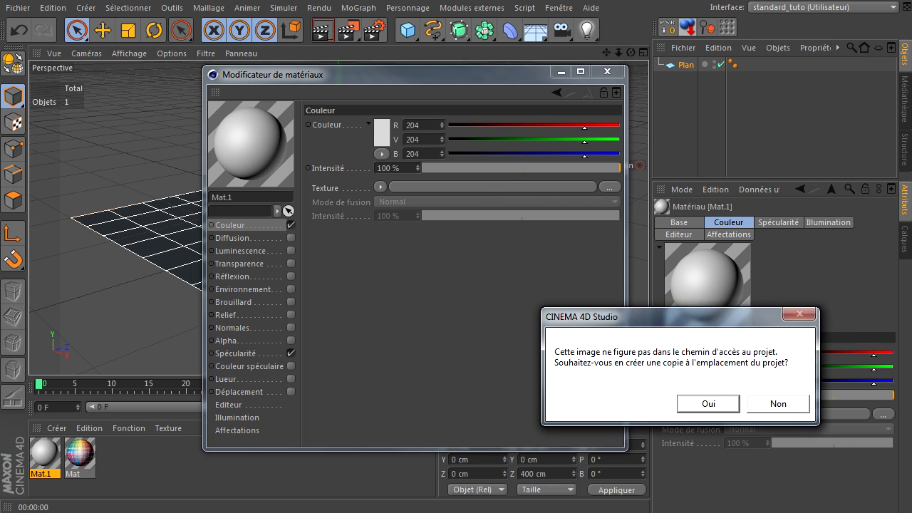
{"action": "left_click", "coordinate": [768, 404]}
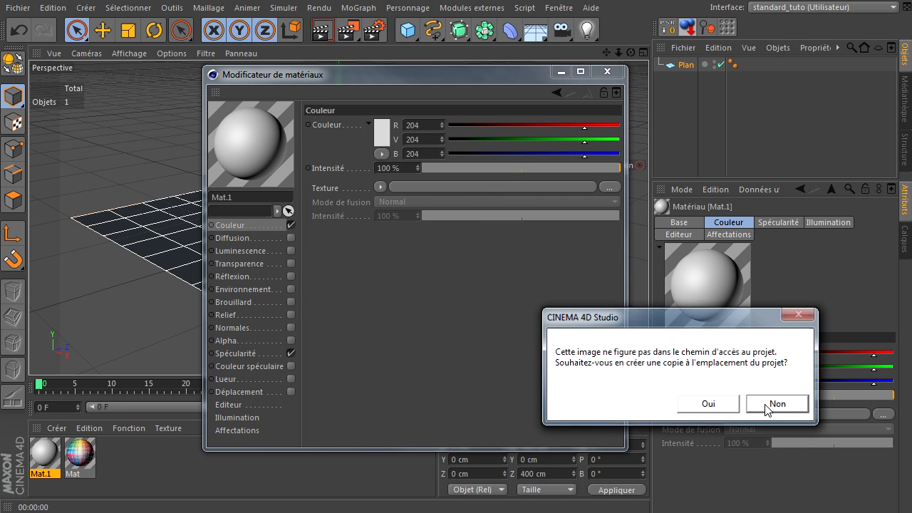
{"action": "left_click_drag", "start_coordinate": [415, 71], "coordinate": [611, 147]}
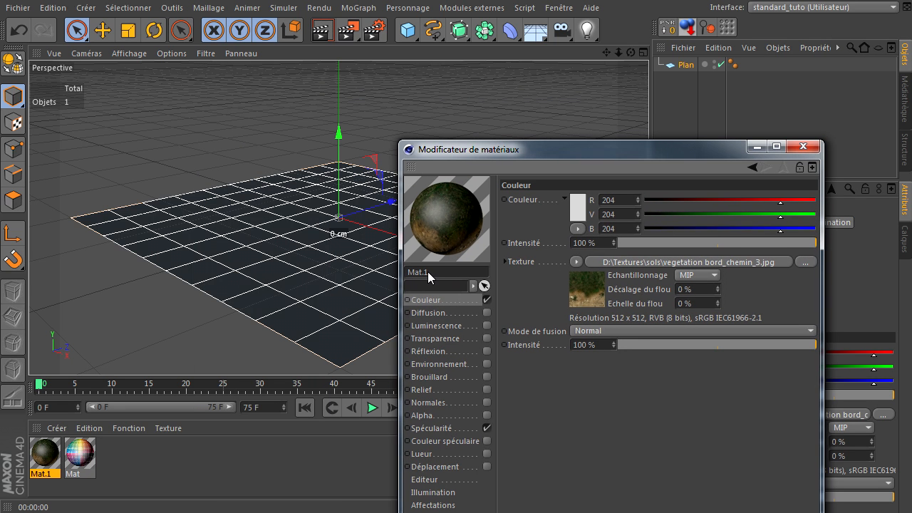
{"action": "left_click", "coordinate": [803, 149]}
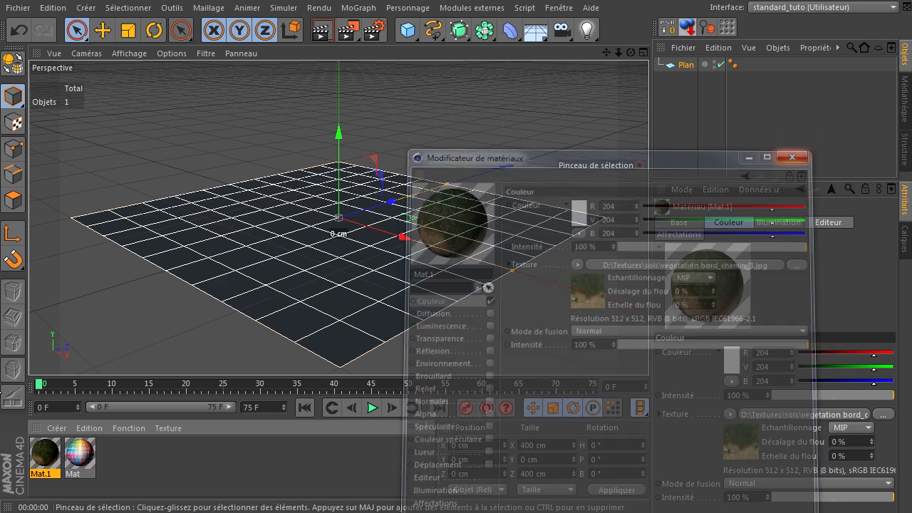
Step: Make the Plan object editable and apply the Mat.1 material to it
{"action": "left_click_drag", "start_coordinate": [675, 61], "coordinate": [677, 62]}
{"action": "left_click", "coordinate": [676, 63]}
{"action": "left_click", "coordinate": [14, 65]}
{"action": "right_click_drag", "start_coordinate": [391, 281], "coordinate": [531, 183], "text": "alt"}
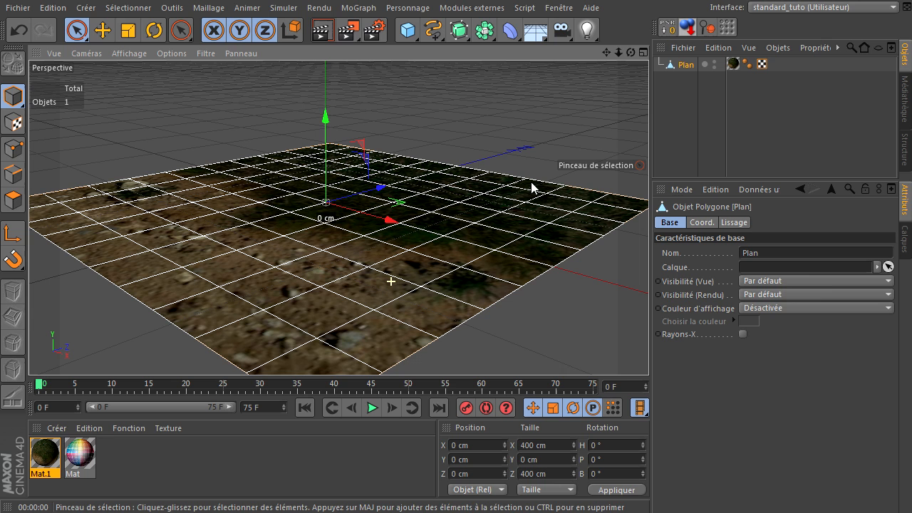
Step: Set the projection type of the Plan's Mat.1 texture tag to Planaire
{"action": "left_click", "coordinate": [733, 63]}
{"action": "left_click", "coordinate": [822, 281]}
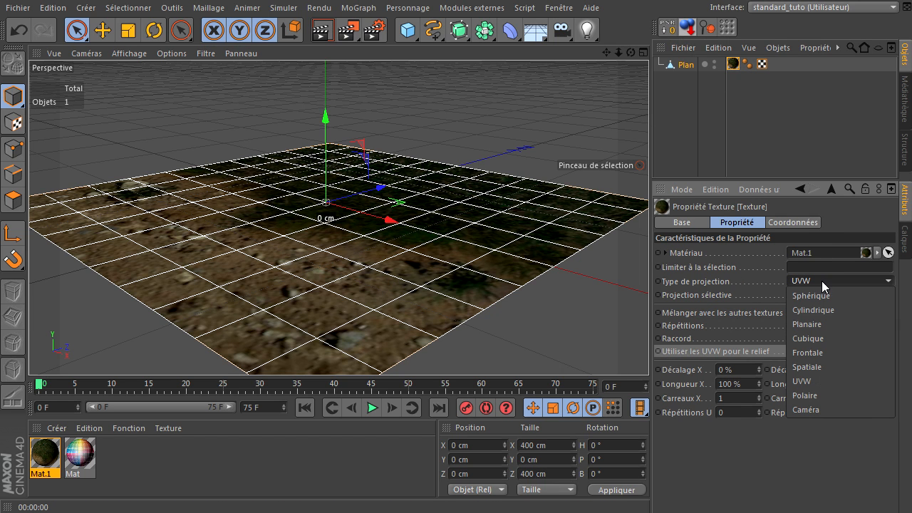
{"action": "left_click", "coordinate": [821, 325]}
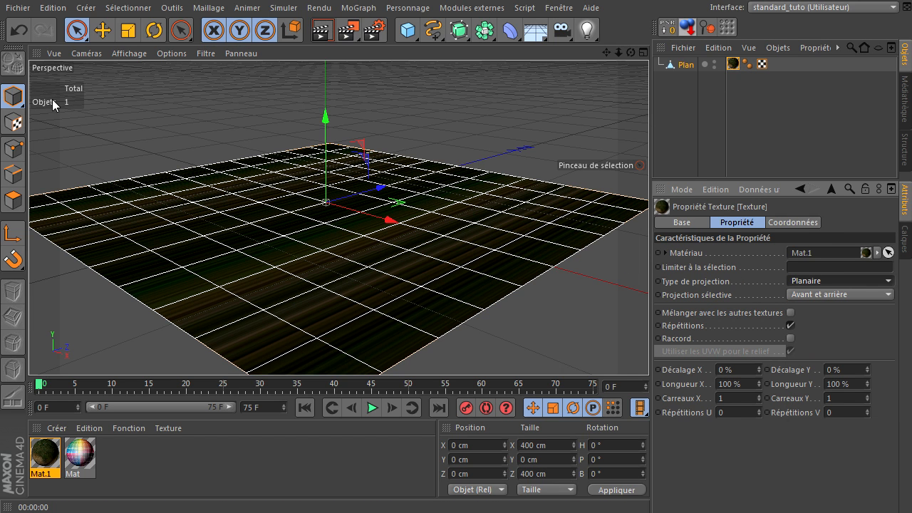
Step: Rotate the planar texture projection in texture mode so it lies flat on the Plan, and deselect the object
{"action": "left_click", "coordinate": [16, 124]}
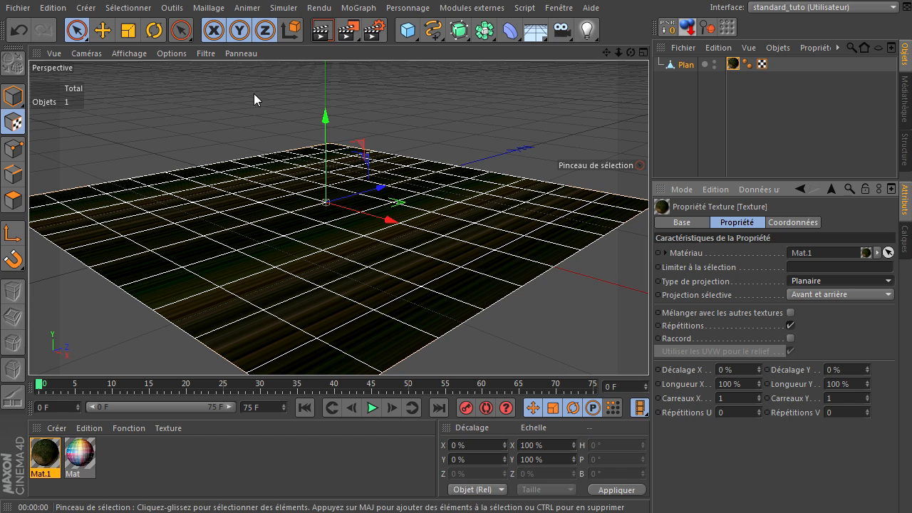
{"action": "left_click", "coordinate": [687, 65]}
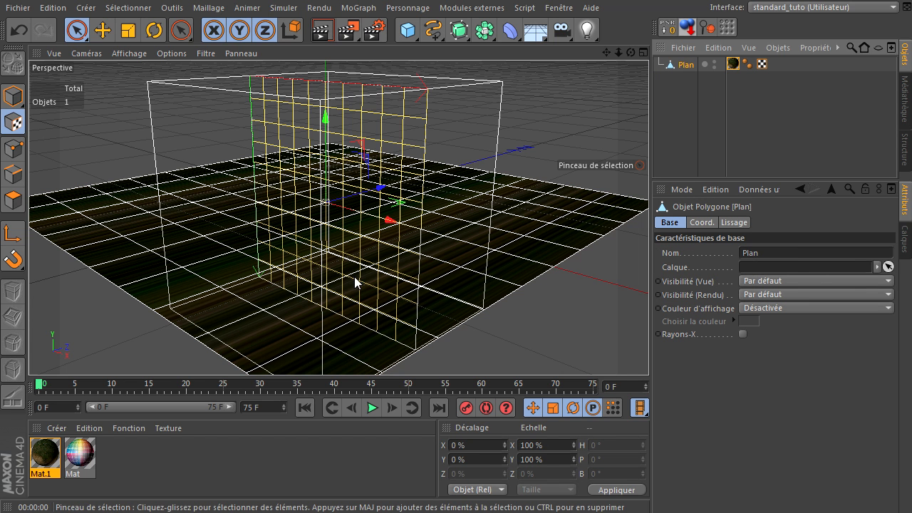
{"action": "left_click", "coordinate": [154, 30]}
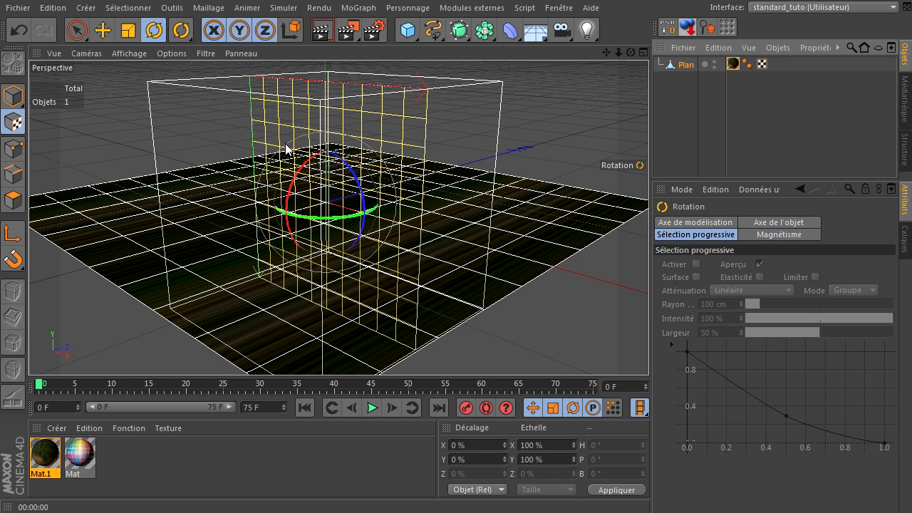
{"action": "left_click_drag", "start_coordinate": [297, 182], "coordinate": [352, 163]}
{"action": "left_click_drag", "start_coordinate": [520, 241], "coordinate": [564, 254], "text": "alt"}
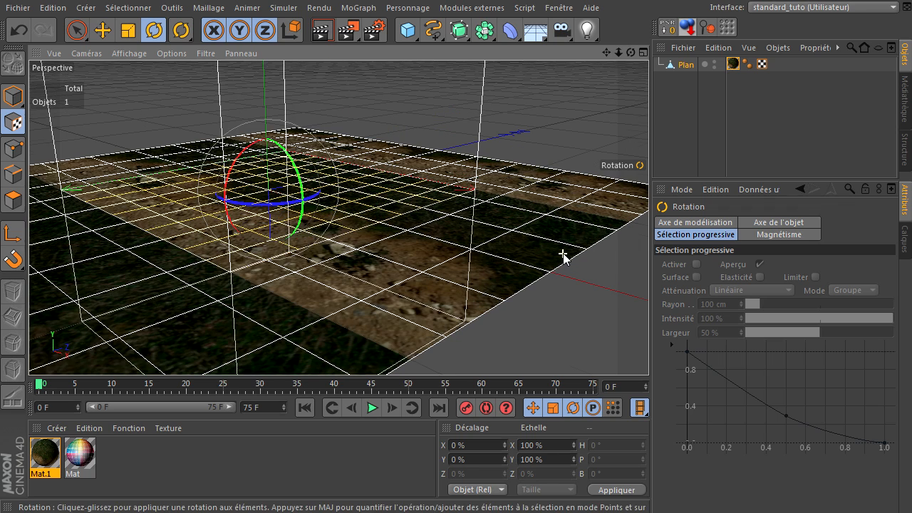
{"action": "left_click", "coordinate": [679, 154]}
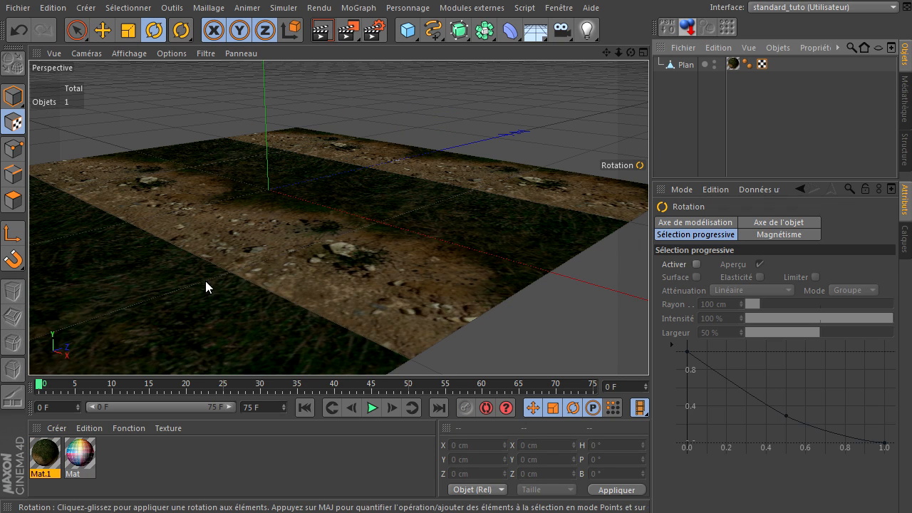
{"action": "left_click_drag", "start_coordinate": [606, 54], "coordinate": [495, 452]}
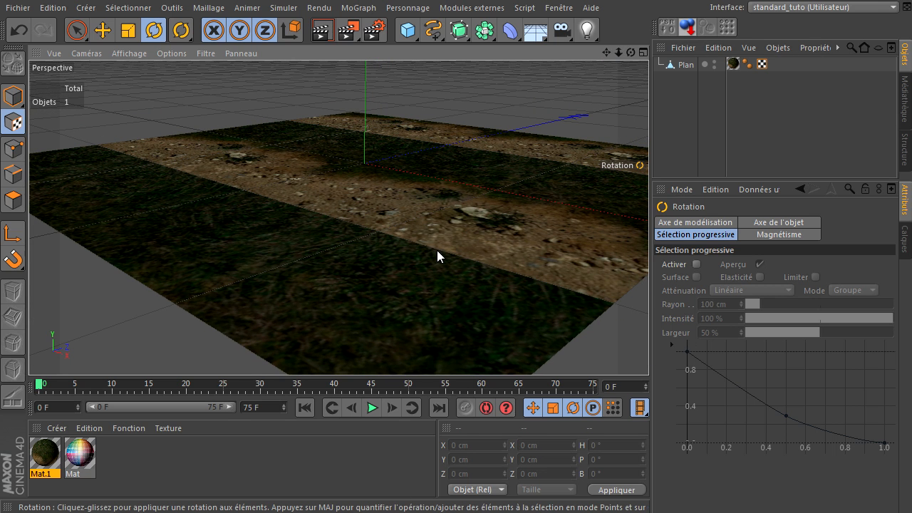
Step: Turn Répétitions off and back on in the Mat.1 texture tag to compare single and tiled projection
{"action": "left_click", "coordinate": [733, 64]}
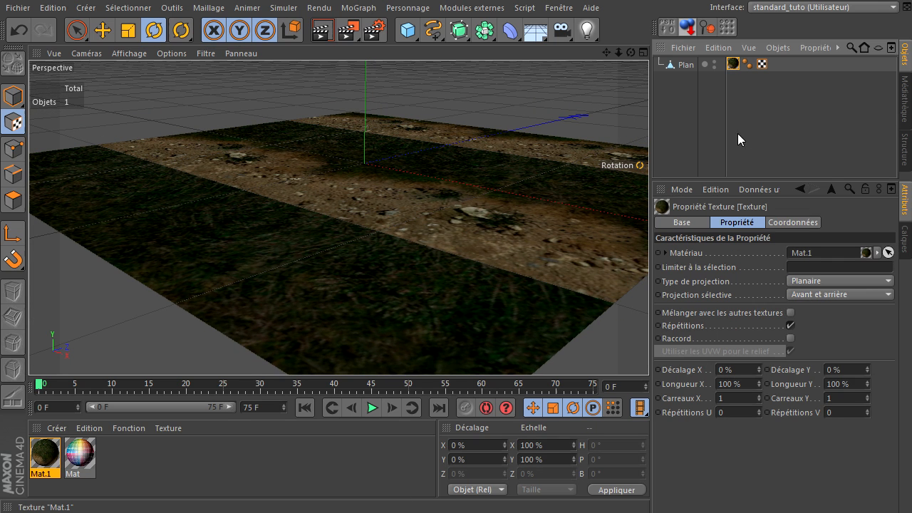
{"action": "left_click", "coordinate": [790, 325]}
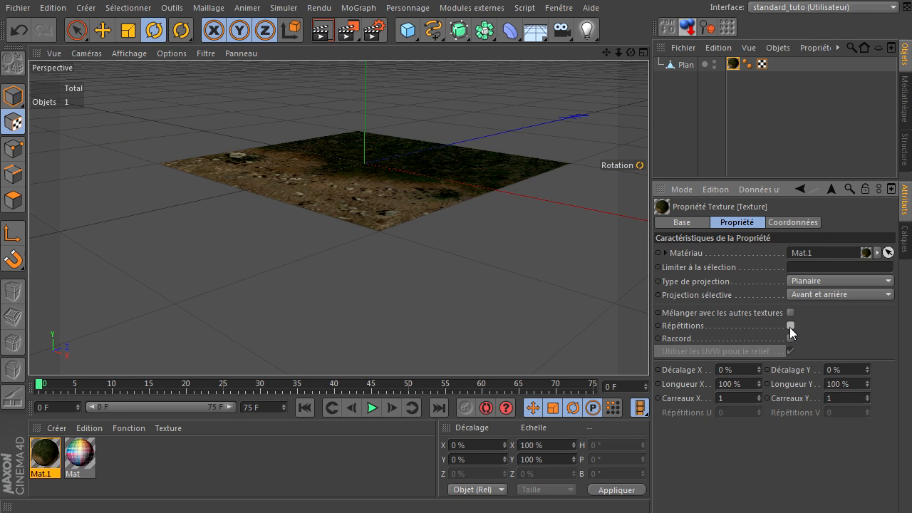
{"action": "left_click", "coordinate": [790, 325]}
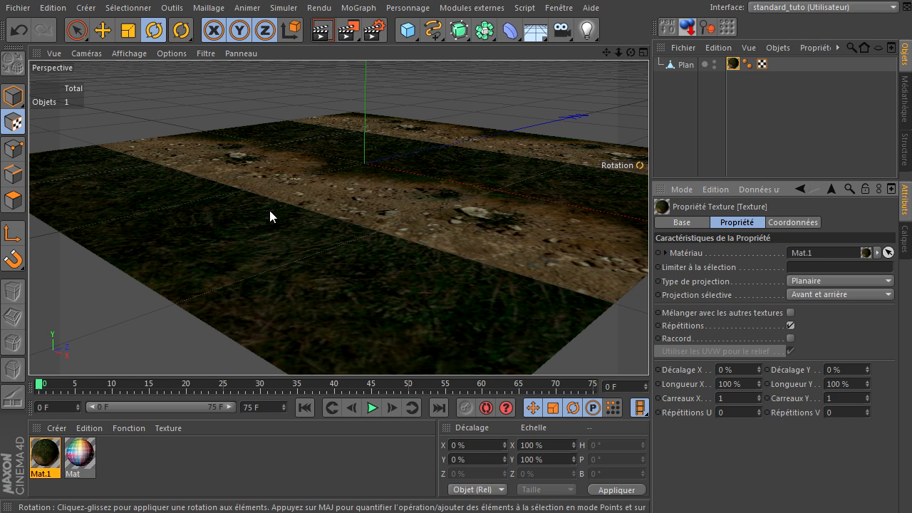
Step: Enable Raccord on the Mat.1 texture tag and compare the tile seams on the Plan with the option off and on
{"action": "left_click", "coordinate": [790, 339]}
{"action": "scroll", "coordinate": [320, 268], "scroll_direction": "down", "scroll_amount": 5}
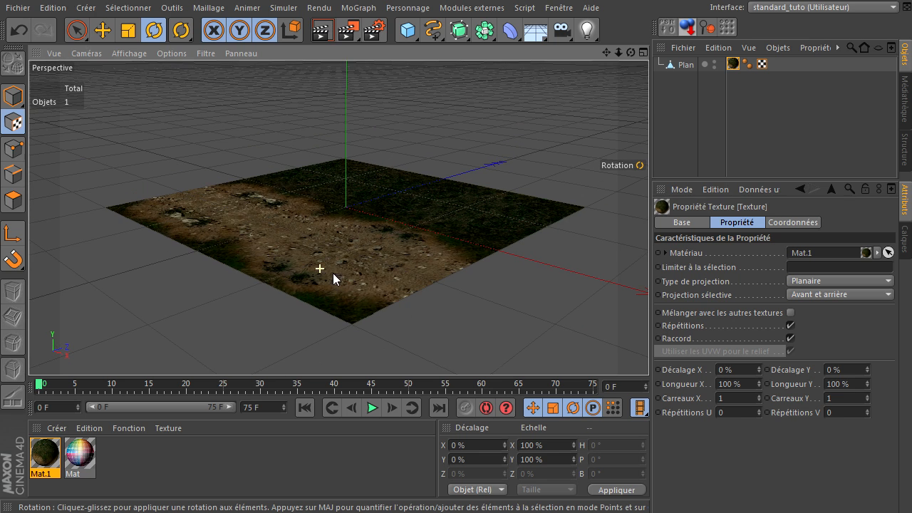
{"action": "left_click_drag", "start_coordinate": [630, 53], "coordinate": [649, 350]}
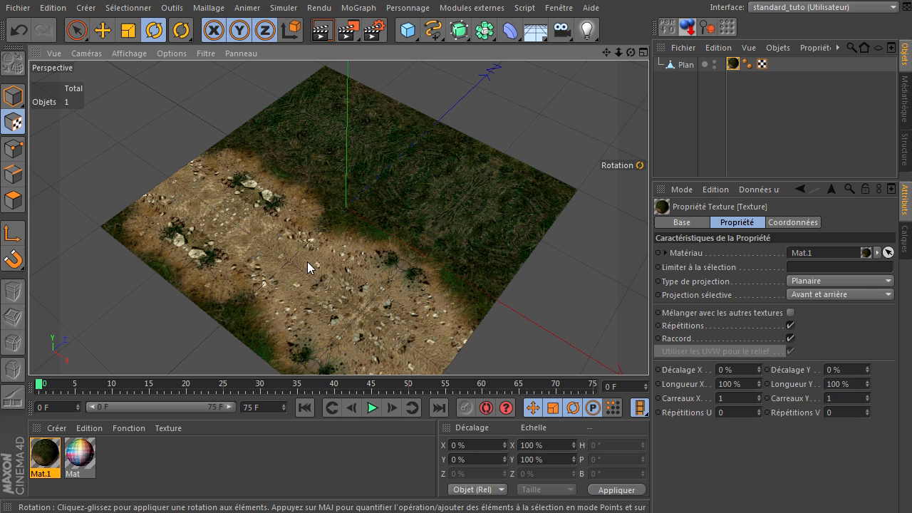
{"action": "left_click", "coordinate": [789, 339]}
{"action": "left_click", "coordinate": [788, 339]}
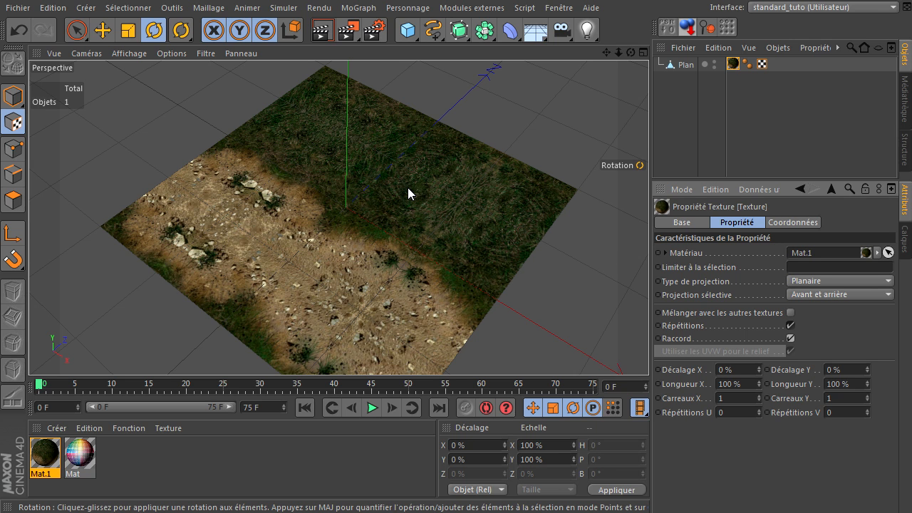
Step: Return to model mode, delete the Plan object and lower the perspective view's angle over the empty scene
{"action": "left_click", "coordinate": [15, 95]}
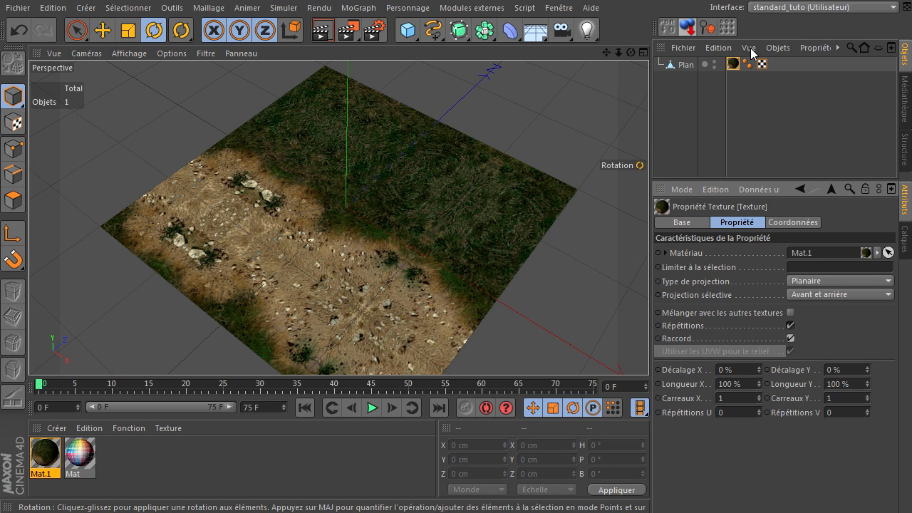
{"action": "left_click", "coordinate": [676, 66]}
{"action": "key", "text": "Delete"}
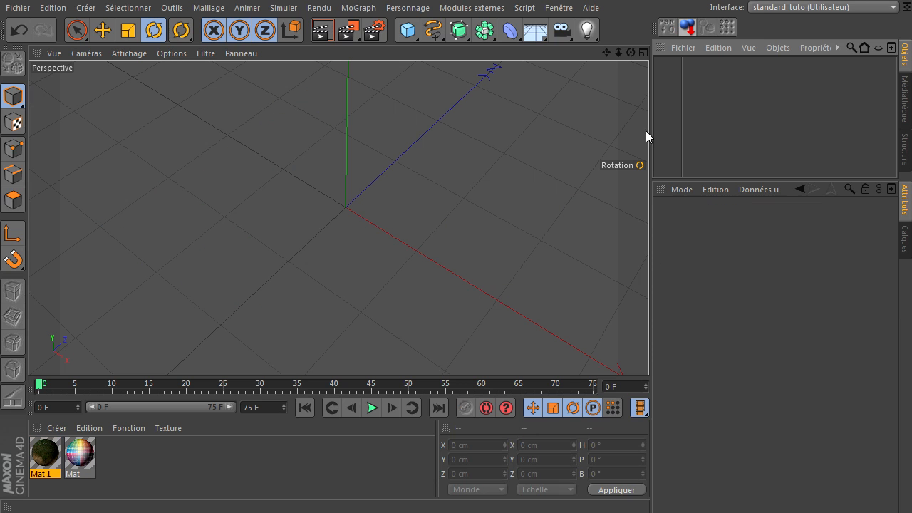
{"action": "left_click_drag", "start_coordinate": [631, 52], "coordinate": [646, 352]}
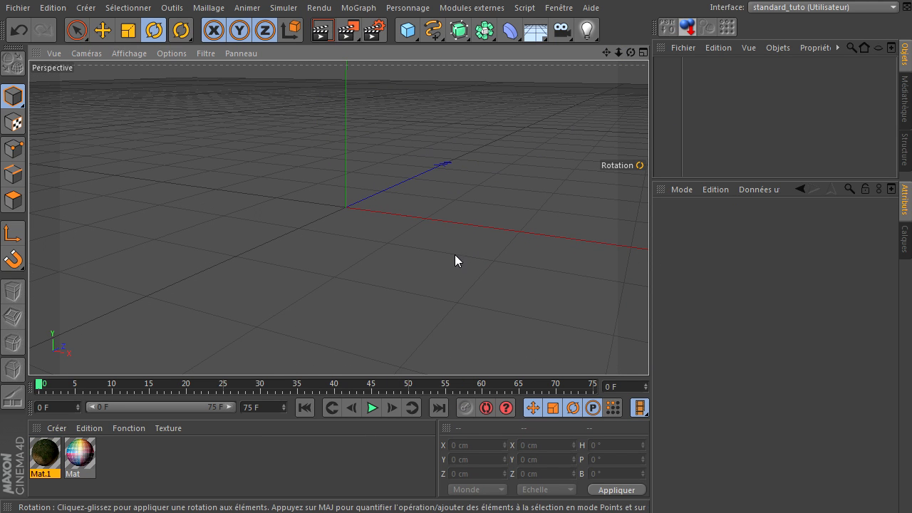